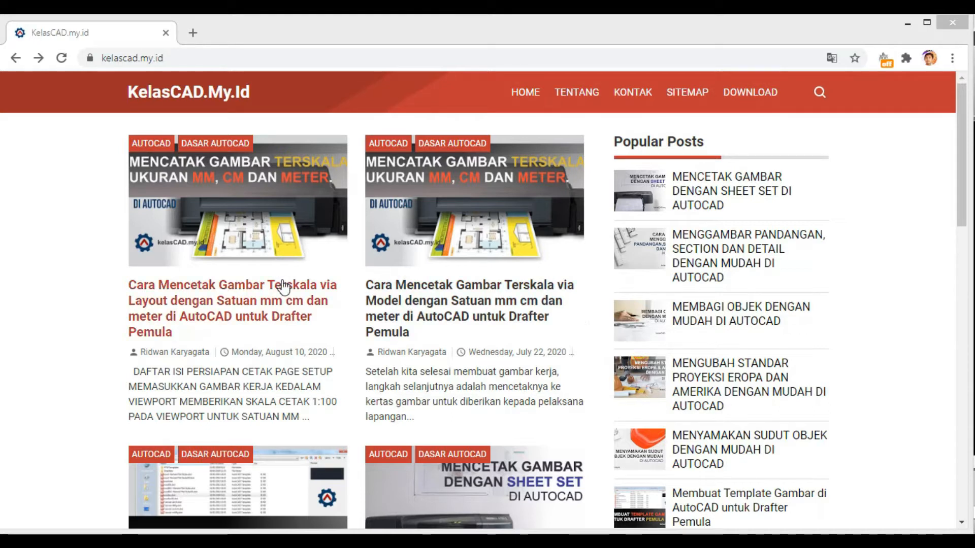
- Open the article on scaled printing via Layout and go to its PERSIAPAN CETAK section
left_click(313, 308)
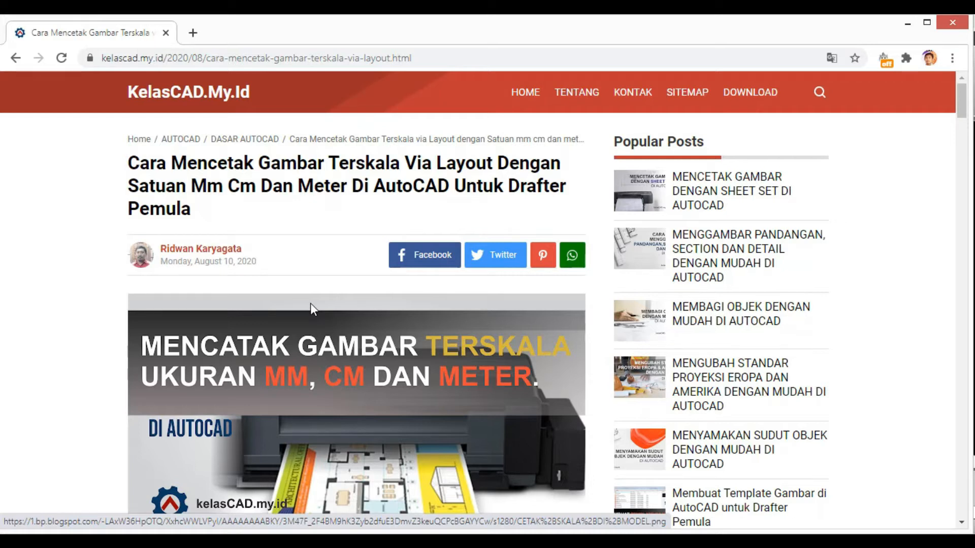
scroll(312, 310, "down", 5)
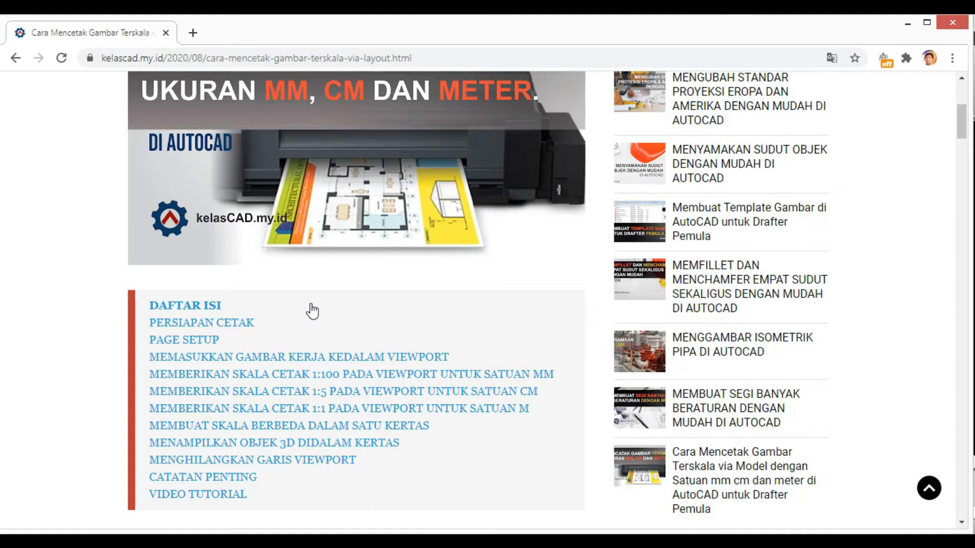
scroll(313, 311, "down", 3)
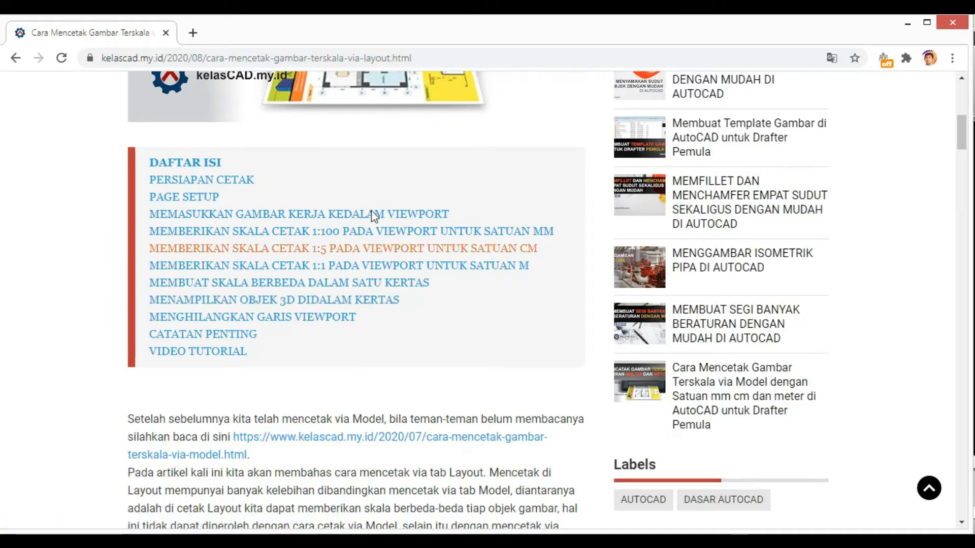
left_click(250, 182)
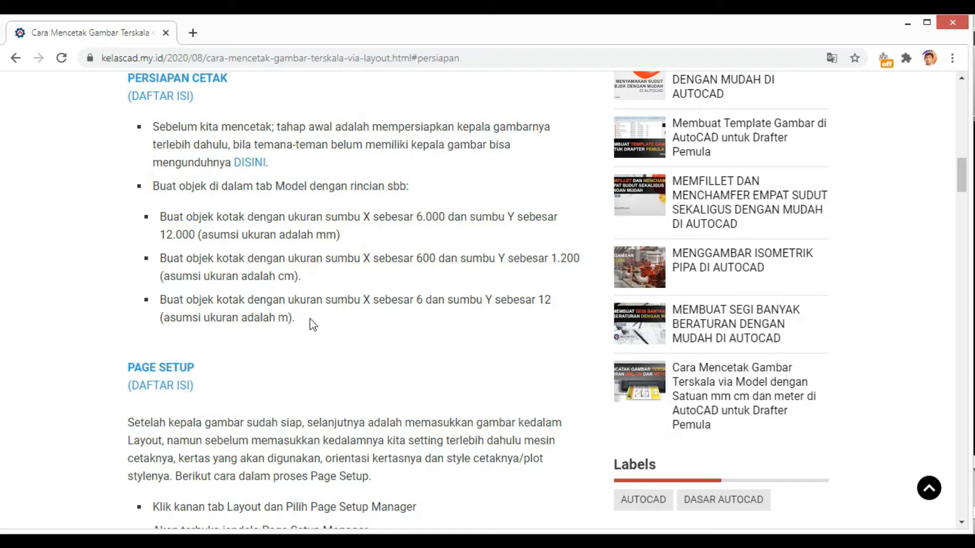
- Switch to the Kepala Gambar drawing in AutoCAD and examine its row of title block frames
left_click(578, 541)
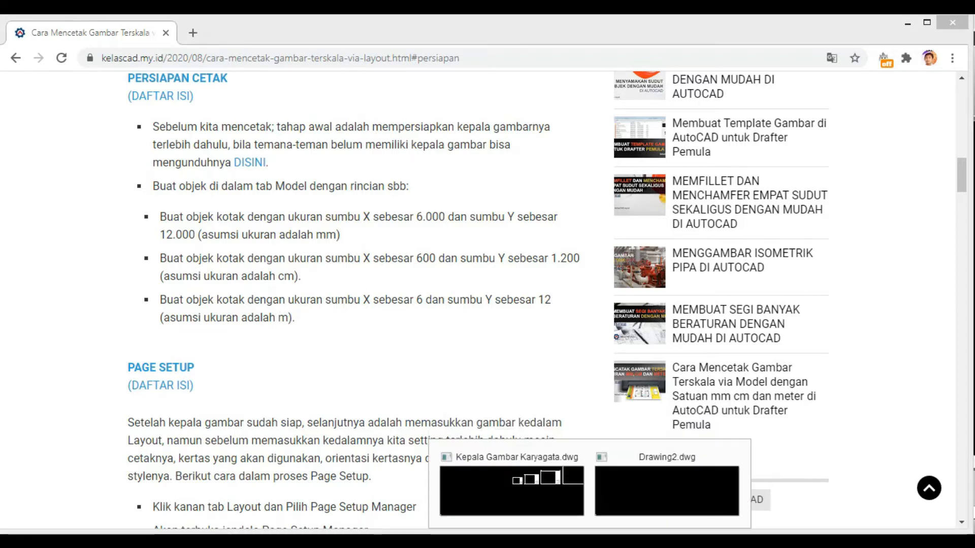
left_click(548, 511)
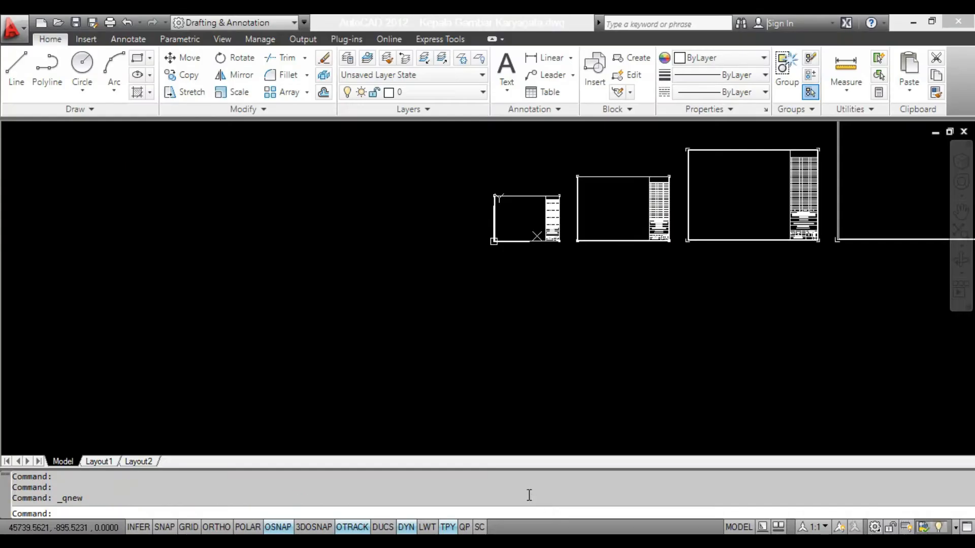
scroll(587, 366, "down", 2)
middle_click_drag(650, 372, 555, 387)
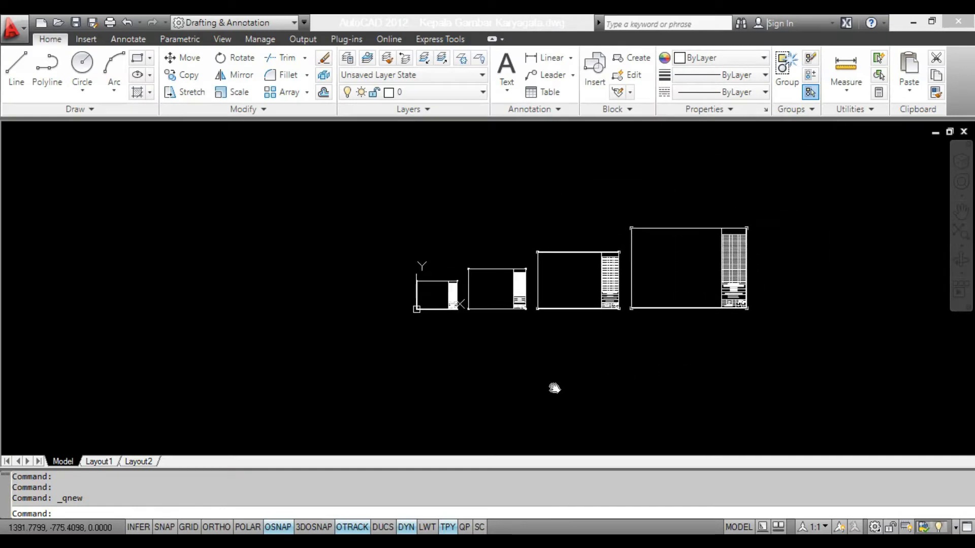
scroll(555, 388, "up", 2)
mouse_move(629, 358)
middle_mouse_down()
mouse_move(561, 389)
mouse_move(555, 429)
middle_mouse_up()
scroll(561, 386, "up", 2)
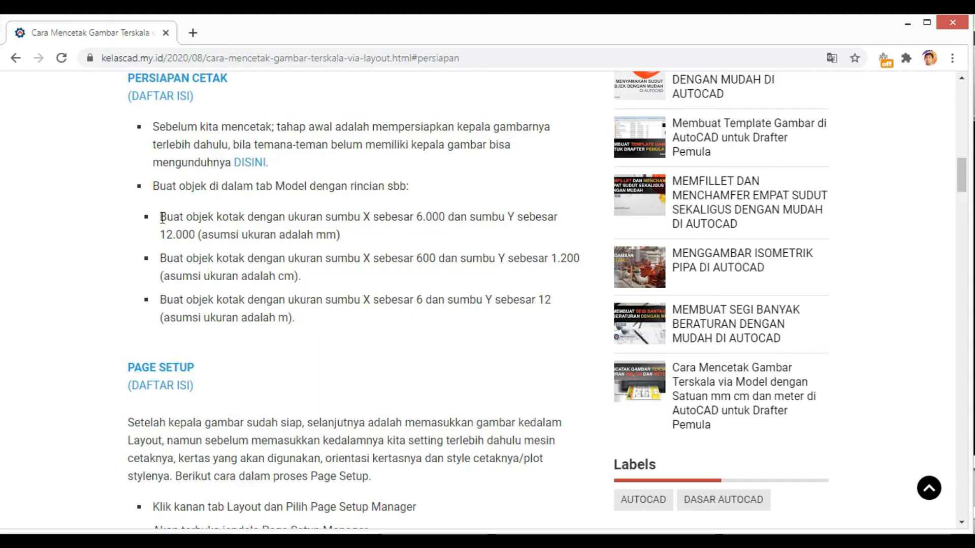
- Highlight the article's instruction for the box in millimetres, and switch to Drawing2.dwg in AutoCAD
left_click_drag(163, 217, 343, 235)
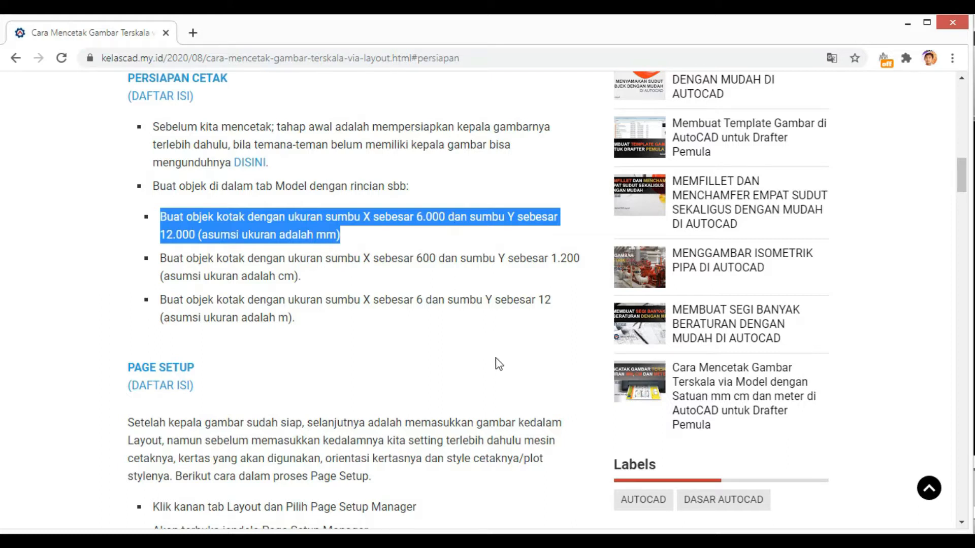
left_click(590, 541)
left_click(632, 503)
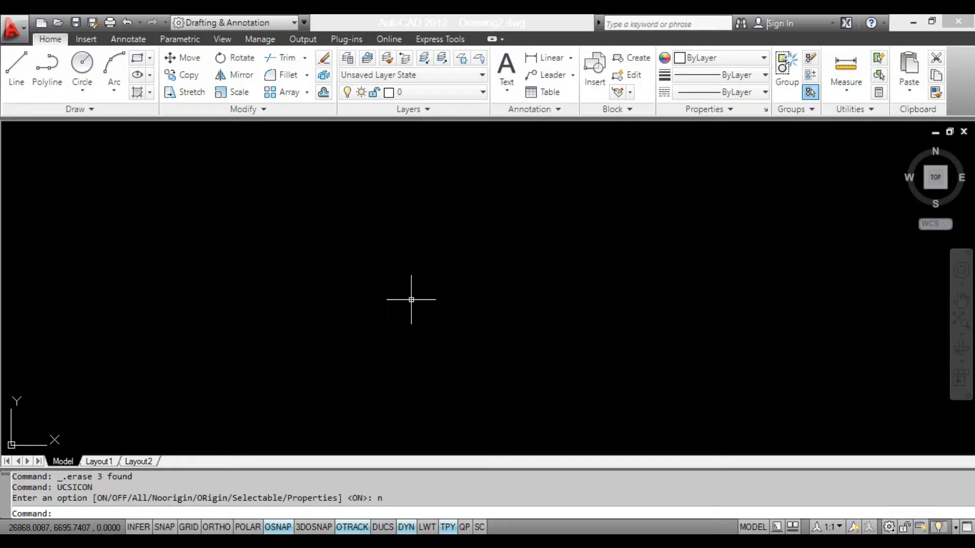
left_click(590, 541)
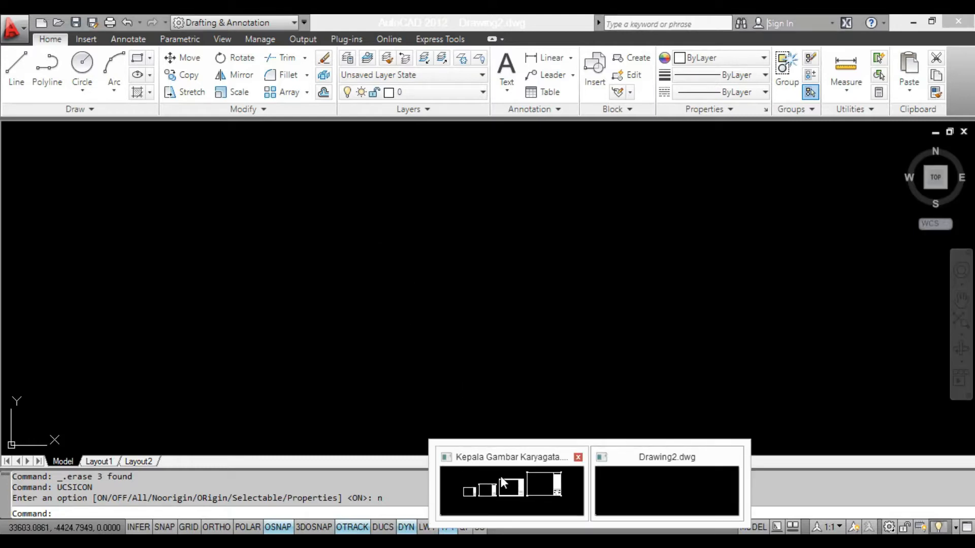
left_click(654, 470)
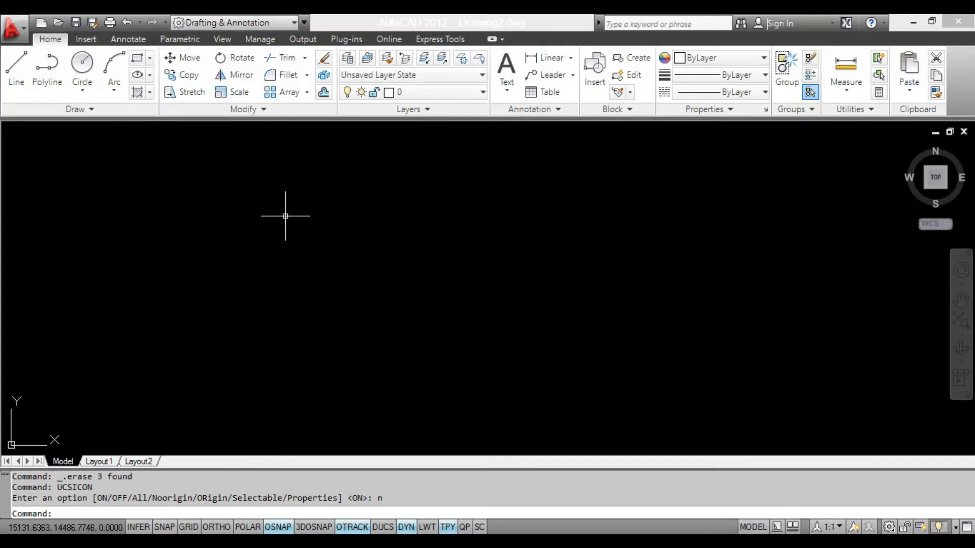
- Draw a rectangle 6000 units wide and 12000 units high in model space
type("REC")
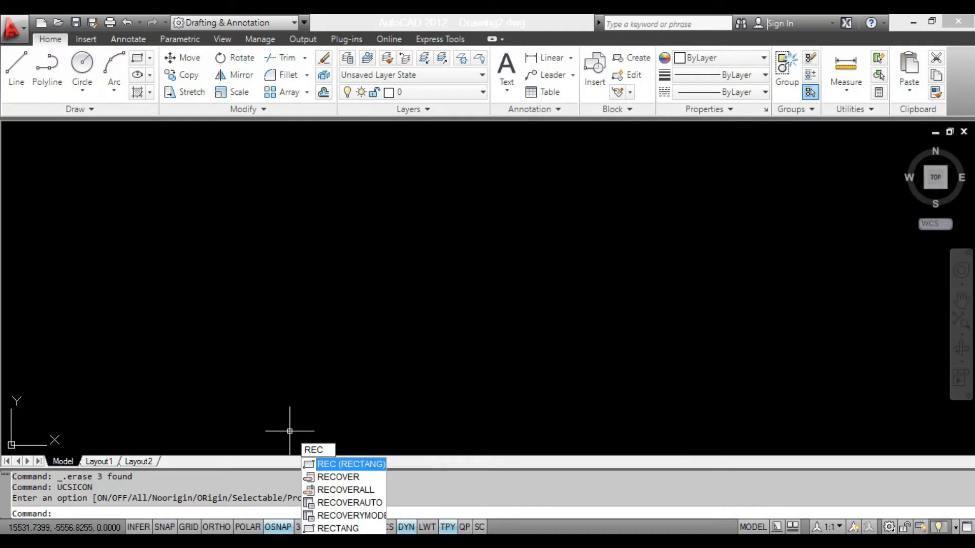
key("Return")
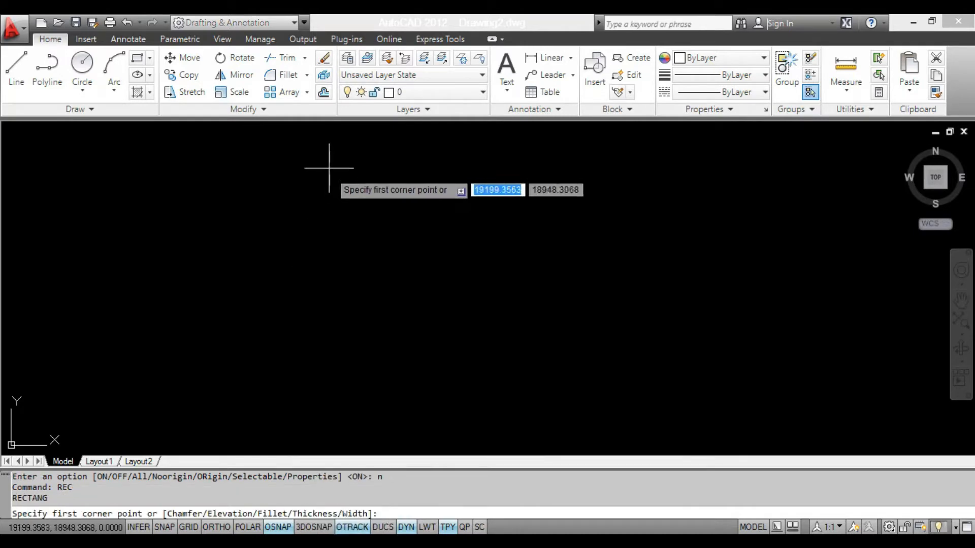
left_click(321, 202)
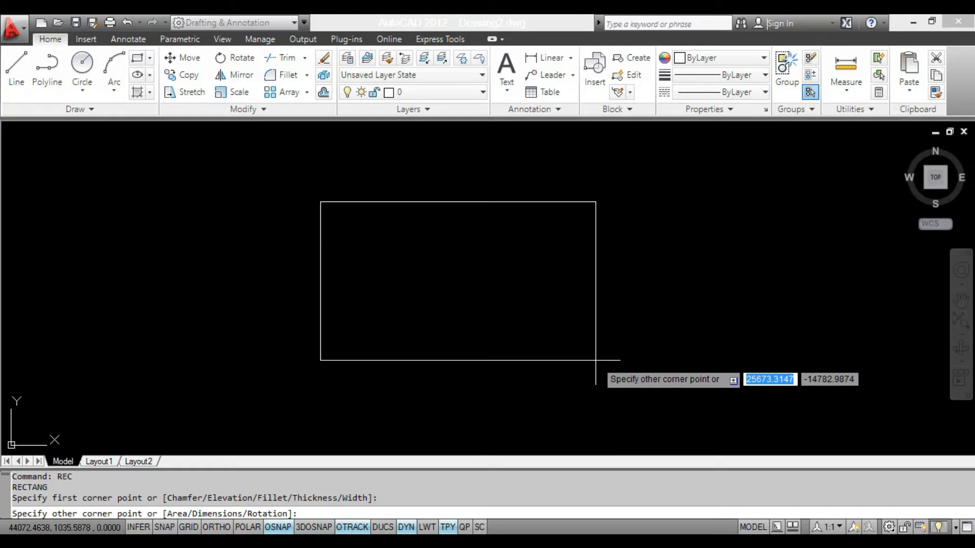
type("6000")
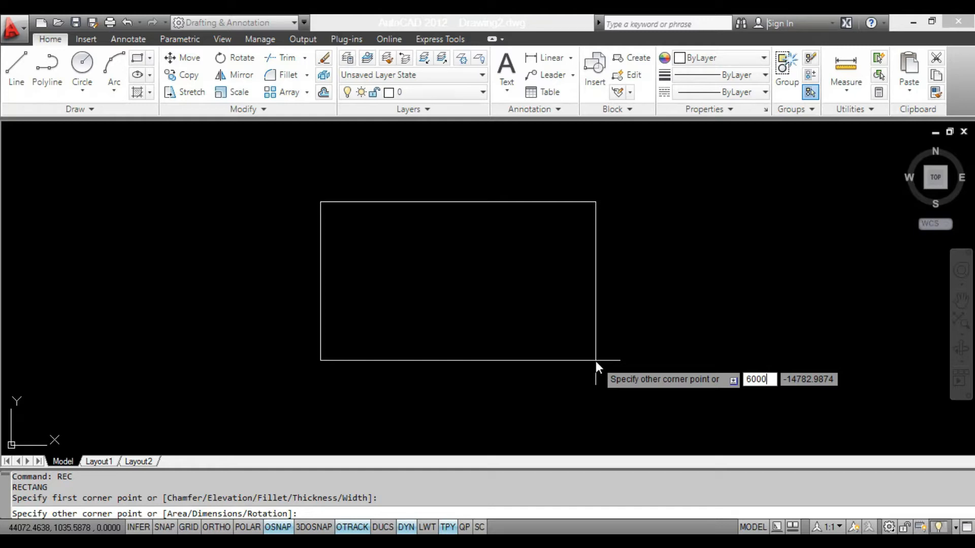
key("Tab")
type("12")
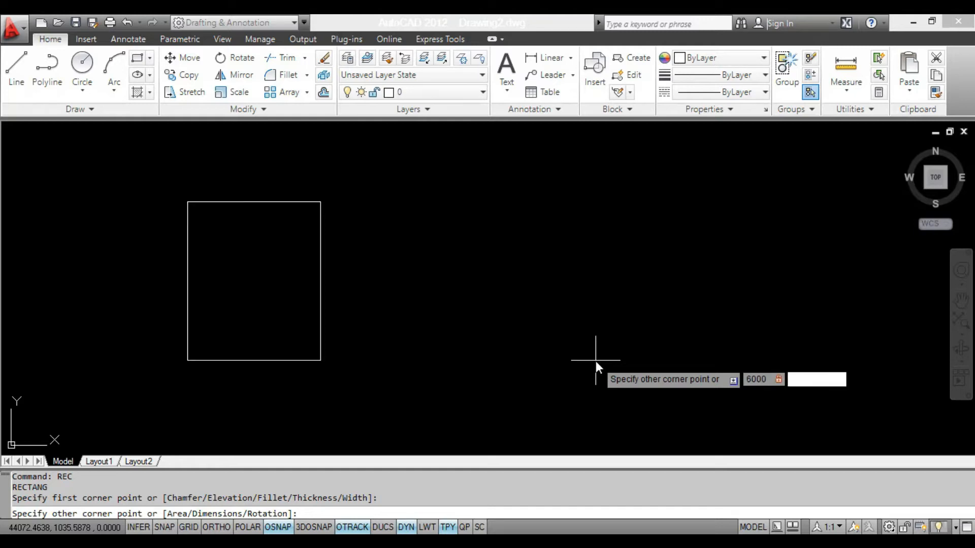
type("000")
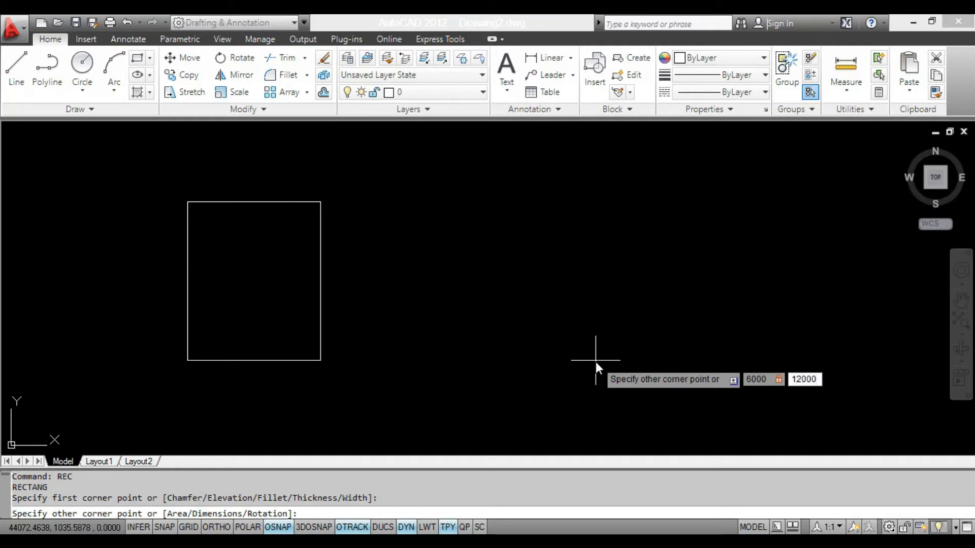
key("Return")
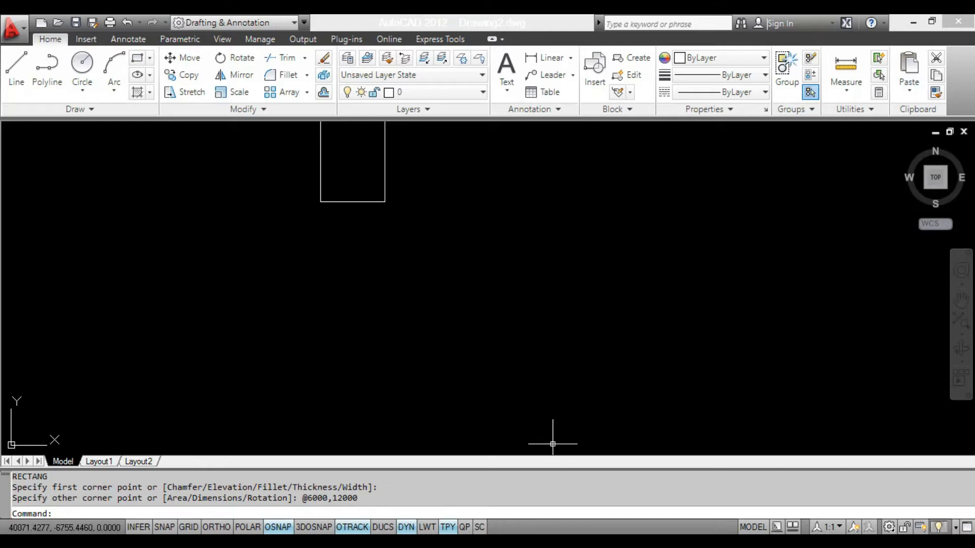
middle_click_drag(507, 359, 464, 452)
scroll(477, 376, "down", 2)
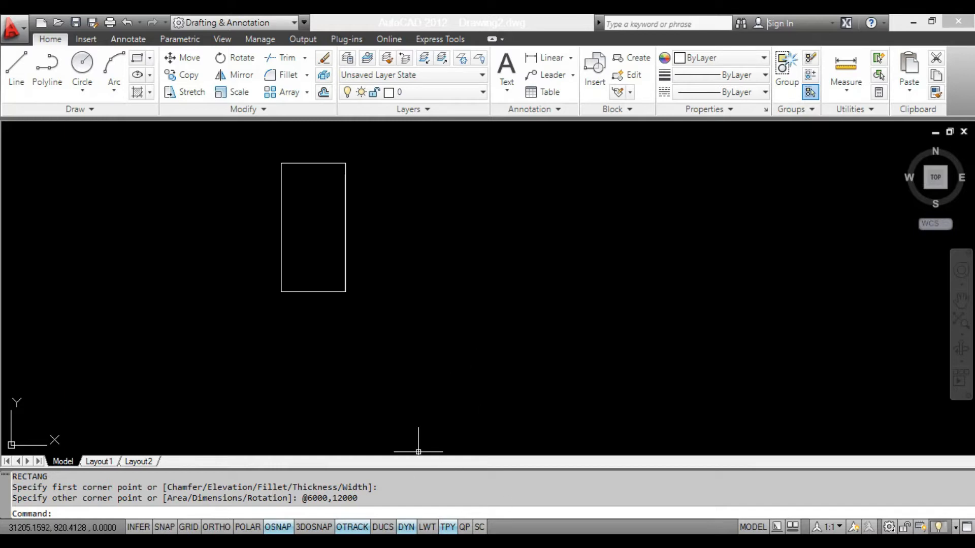
- Highlight the article's instruction for the box in centimetres in the browser, and return to Drawing2.dwg in AutoCAD
left_click(365, 541)
left_click_drag(301, 276, 157, 253)
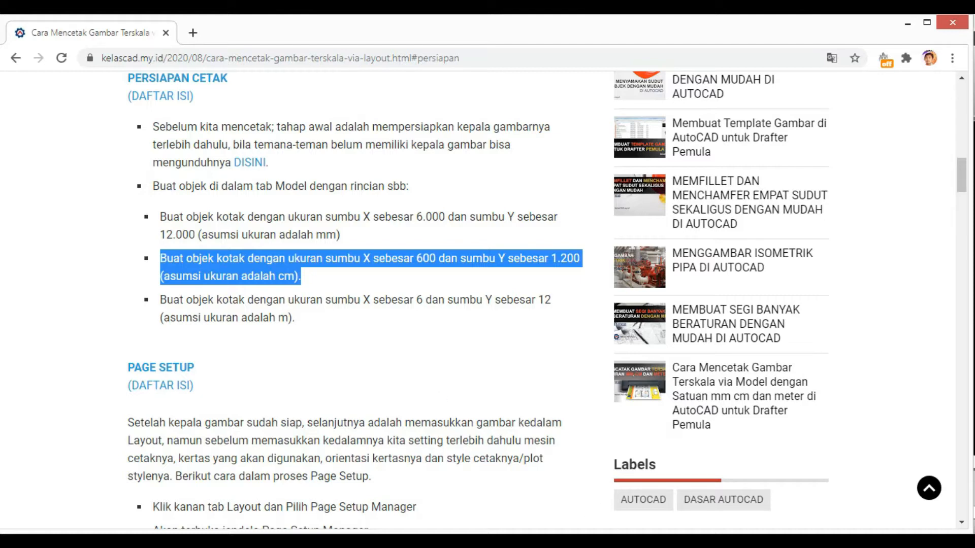
left_click(589, 540)
left_click(604, 502)
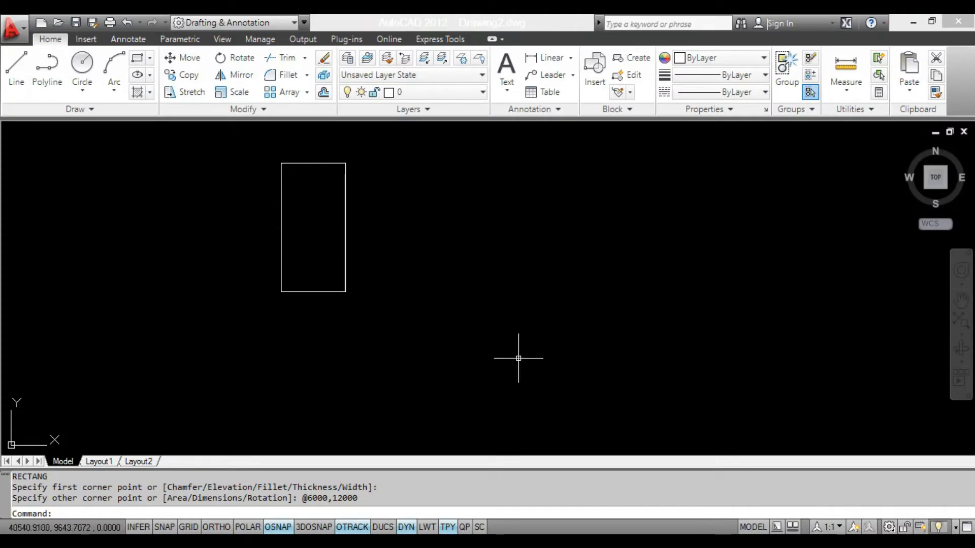
- Draw a second rectangle, 600 units wide and 1200 units high, to the right of the 6000 by 12000 rectangle
left_click(137, 57)
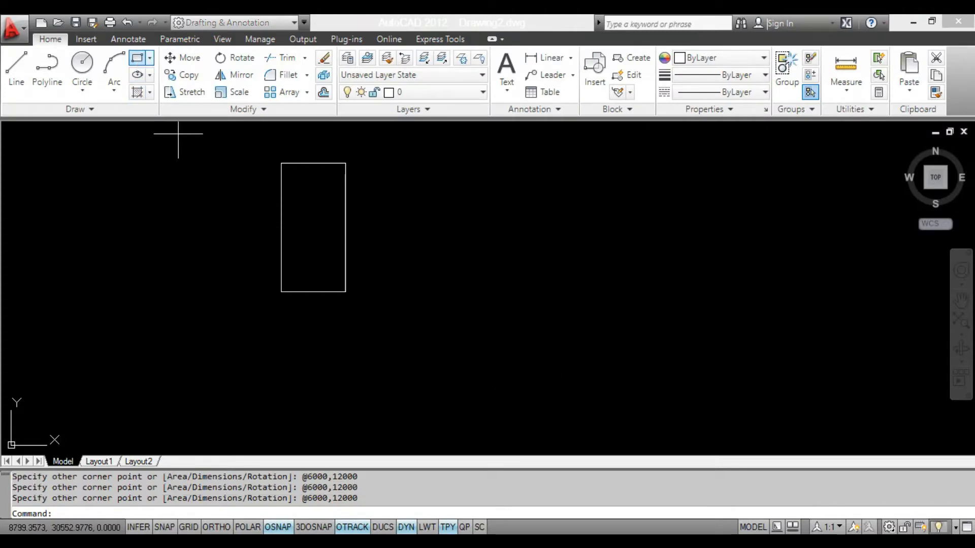
left_click(456, 217)
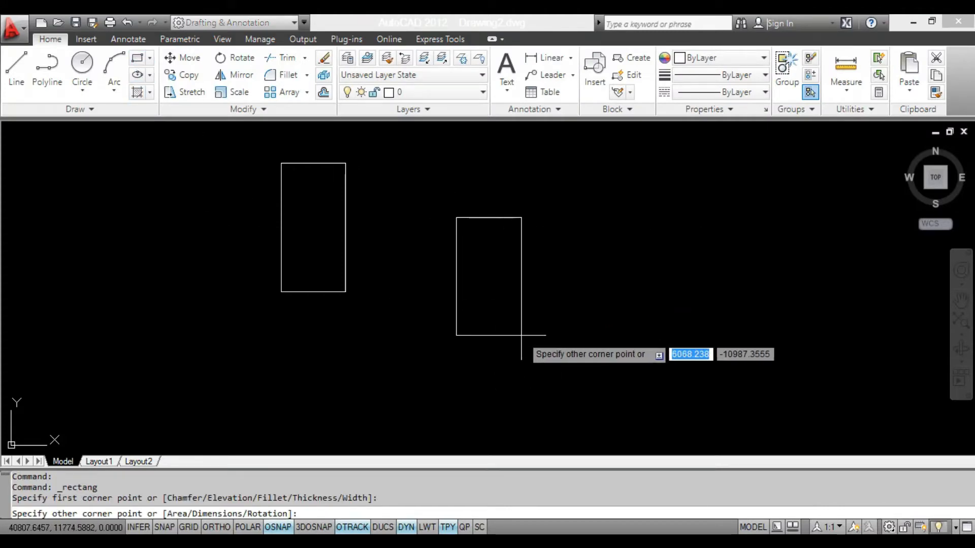
type("6")
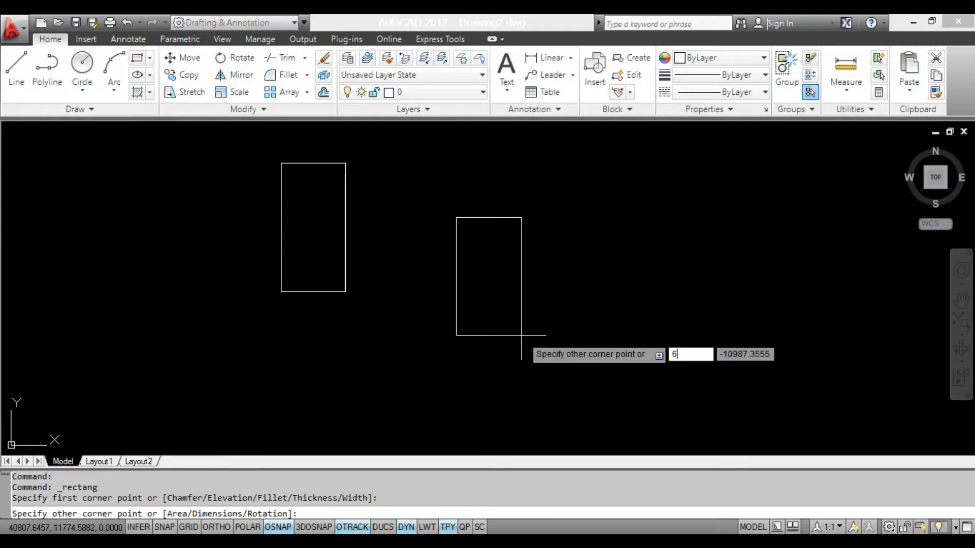
type("00")
key("Tab")
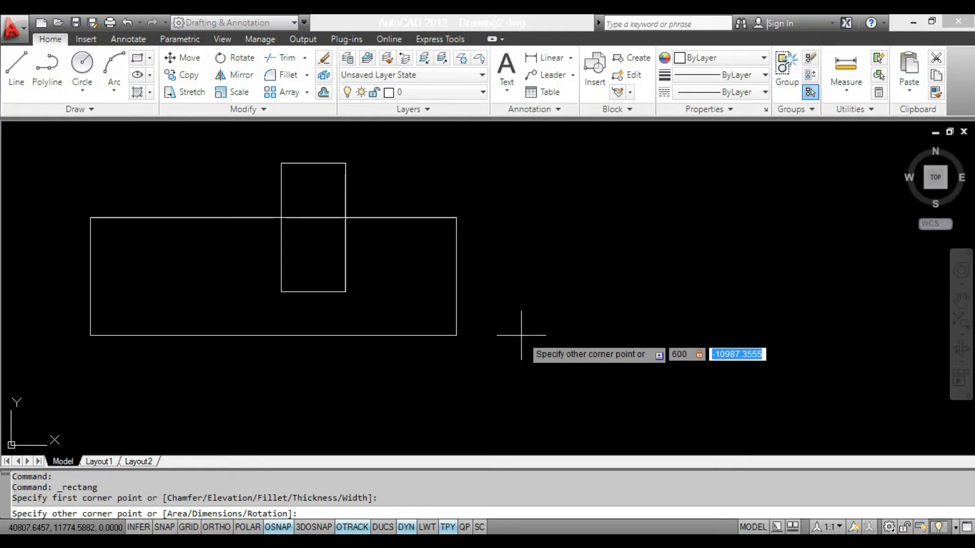
type("1200")
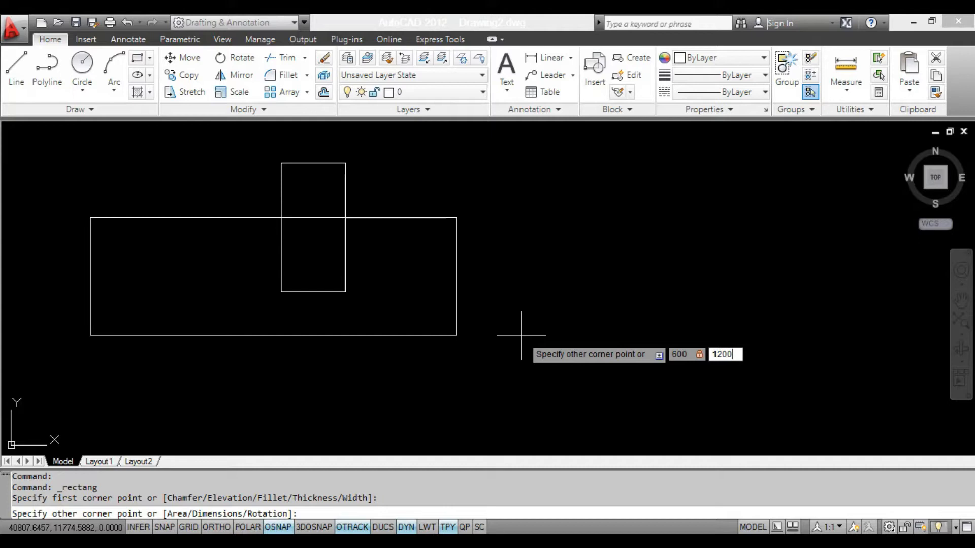
key("Return")
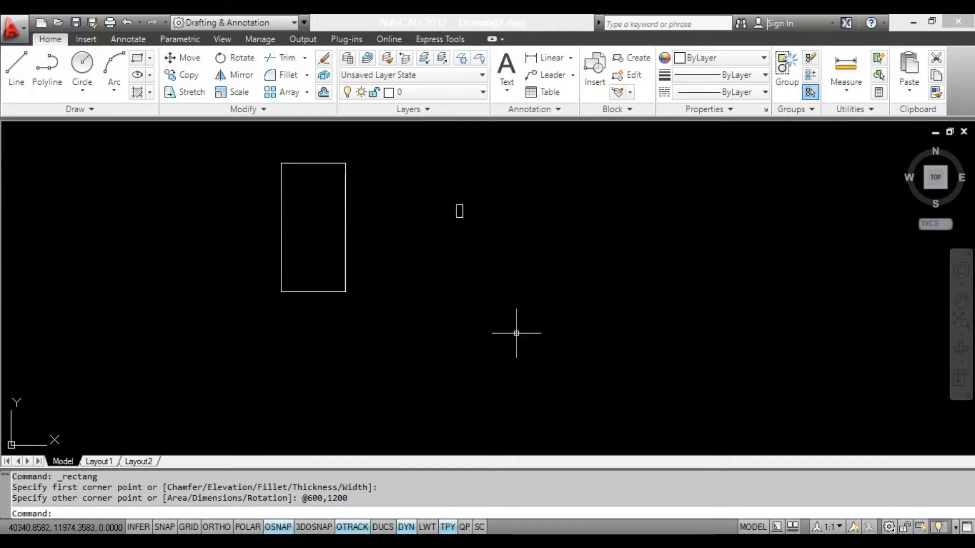
- Highlight the article's instruction for the box in metres in the browser, and return to Drawing2.dwg in AutoCAD
left_click(375, 541)
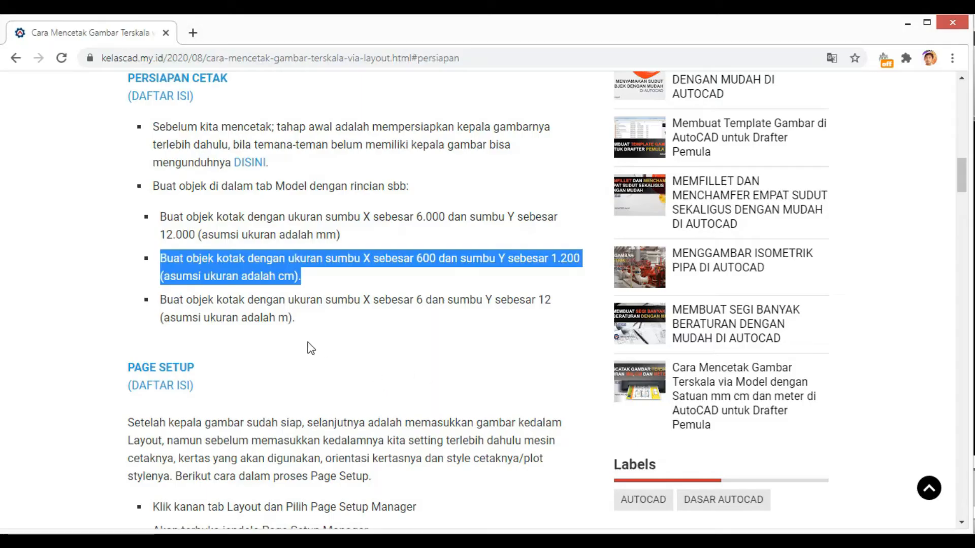
left_click_drag(161, 300, 294, 318)
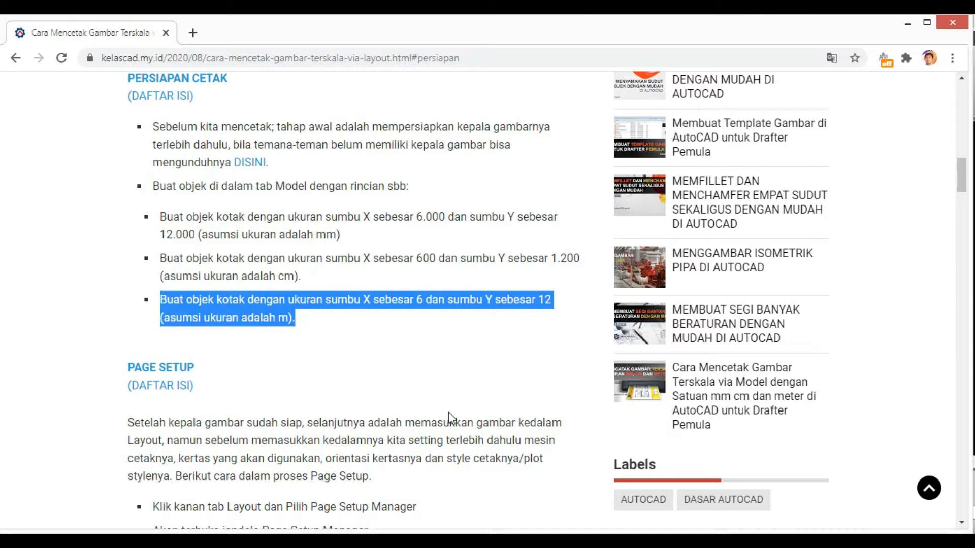
left_click(590, 540)
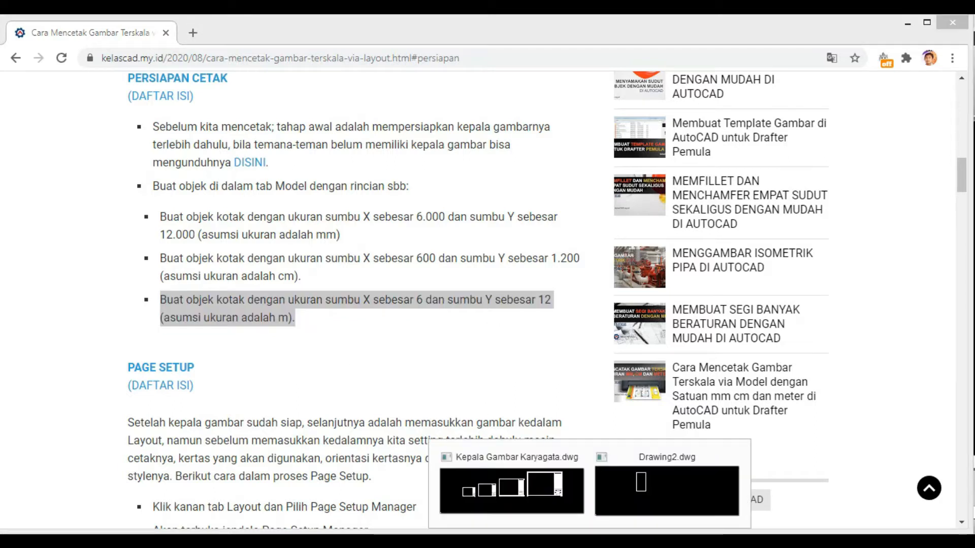
left_click(623, 494)
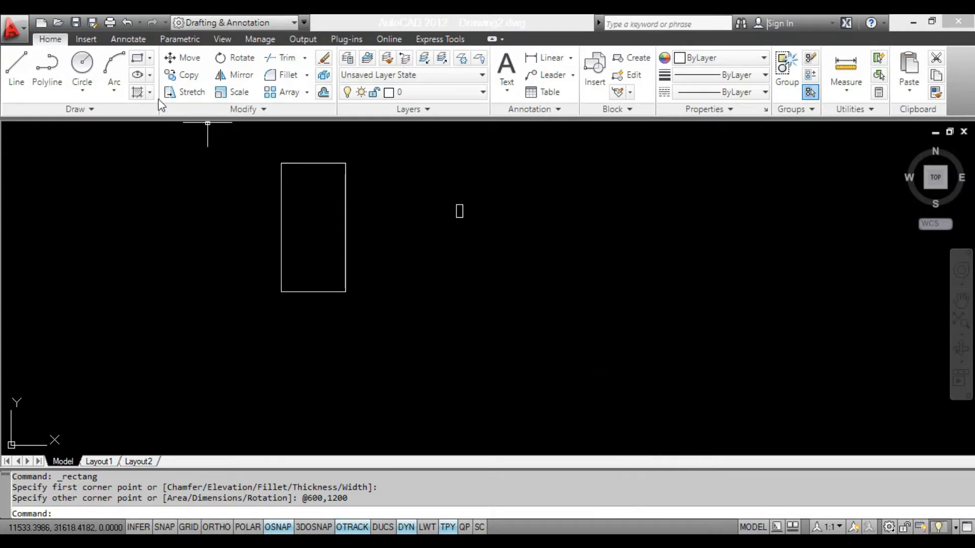
- Draw a third rectangle, 6 units wide and 12 units high, to the right of the 600 by 1200 rectangle
left_click(137, 57)
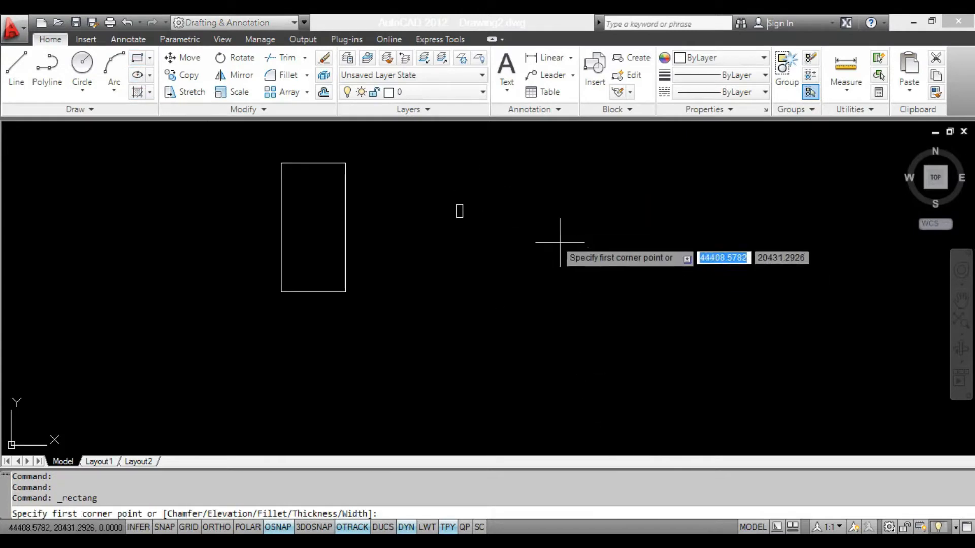
left_click(529, 210)
type("6")
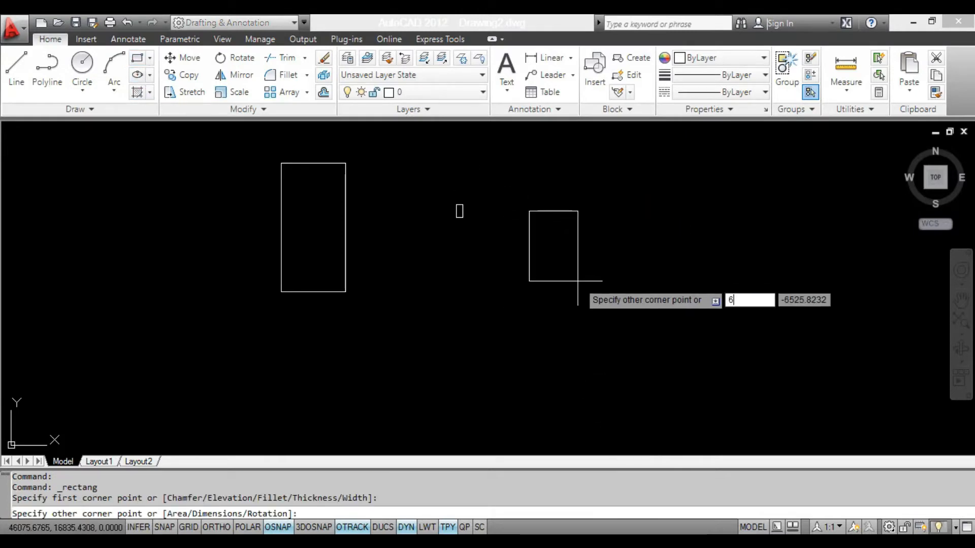
key("Tab")
type("12")
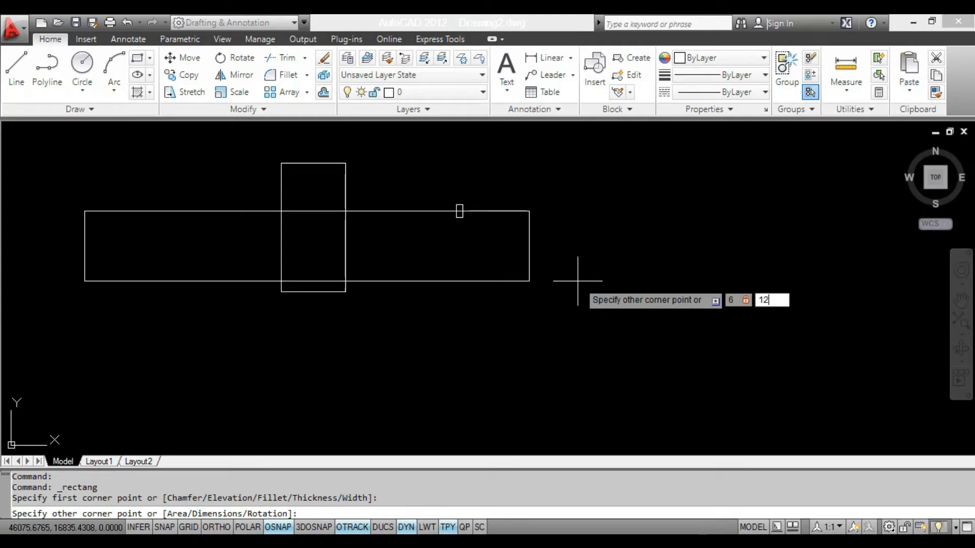
key("Return")
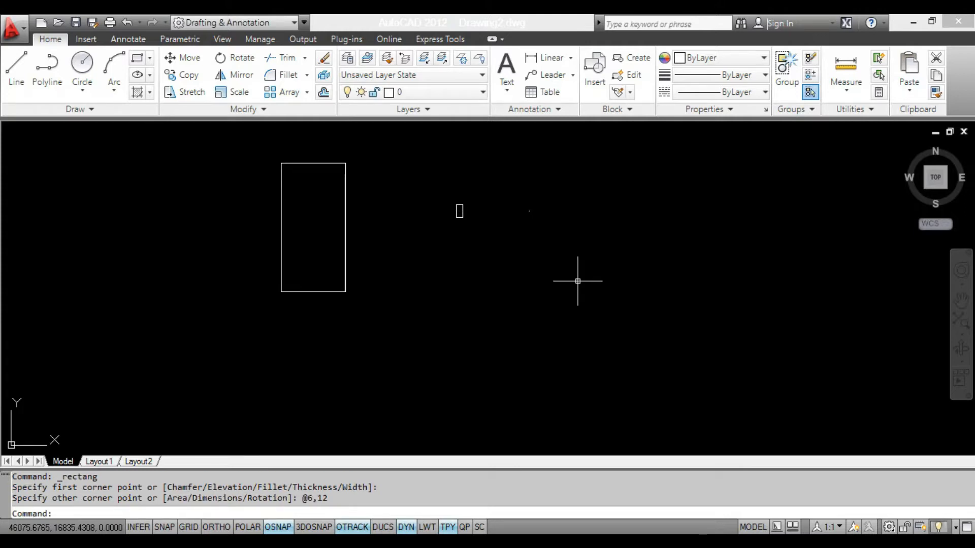
scroll(543, 231, "up", 10)
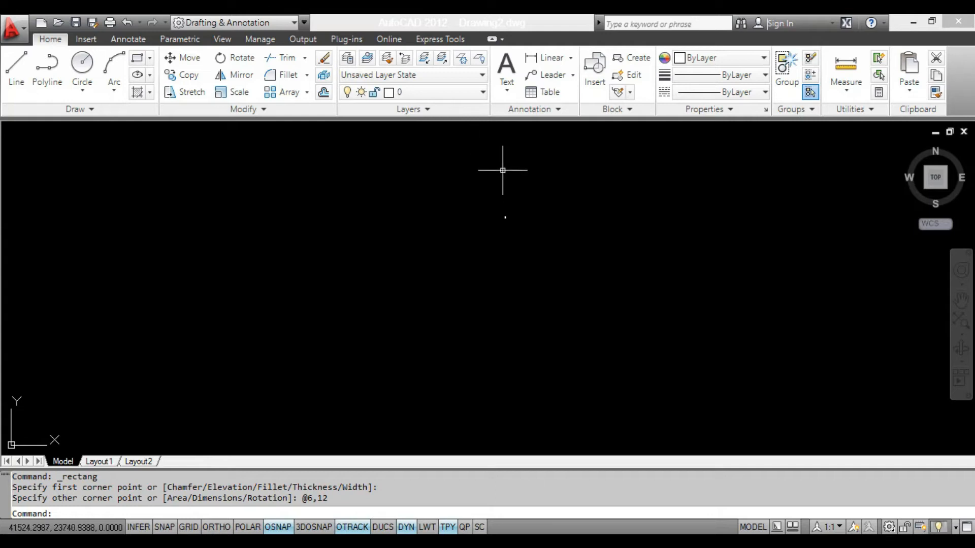
scroll(522, 222, "down", 8)
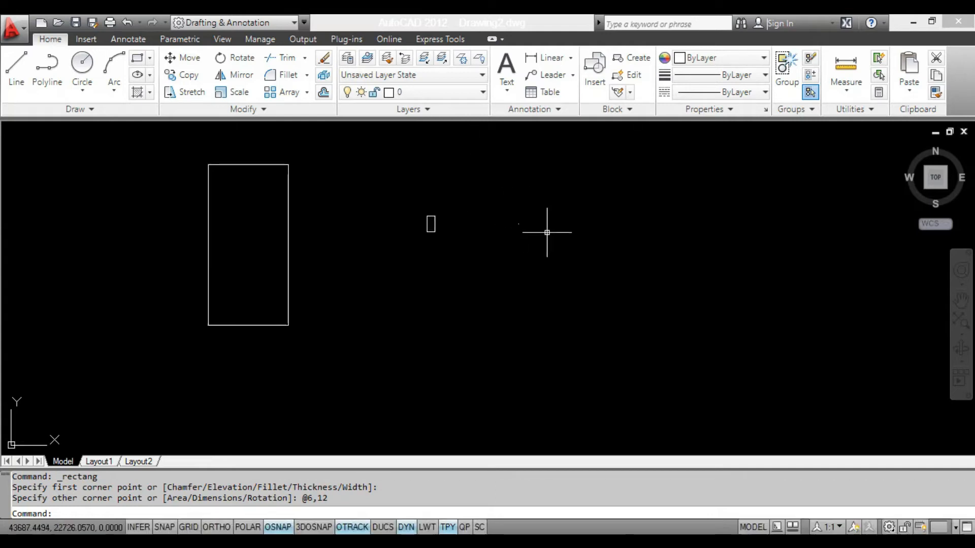
middle_click_drag(552, 323, 578, 327)
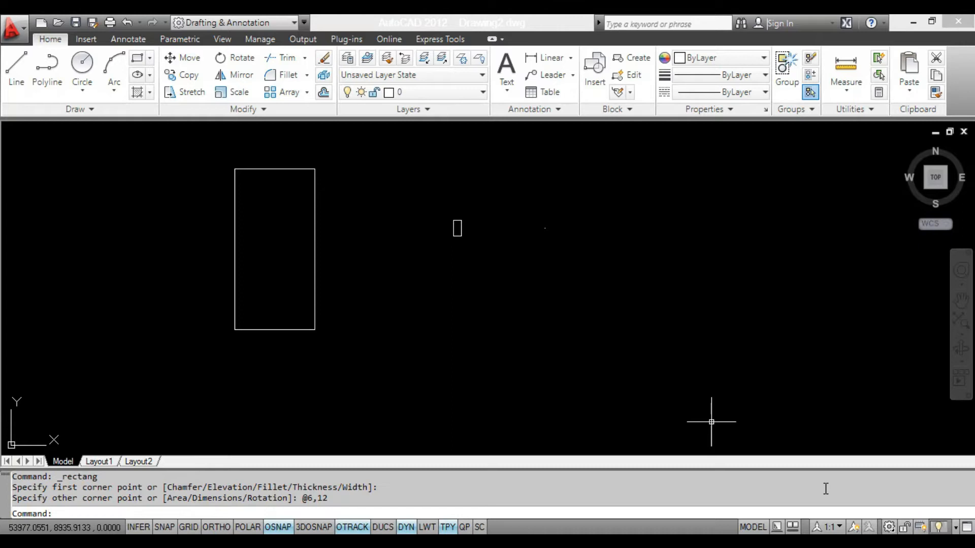
- Read the article's Page Setup section in the browser, highlight the word Layout, and return to Drawing2.dwg in AutoCAD
left_click(629, 542)
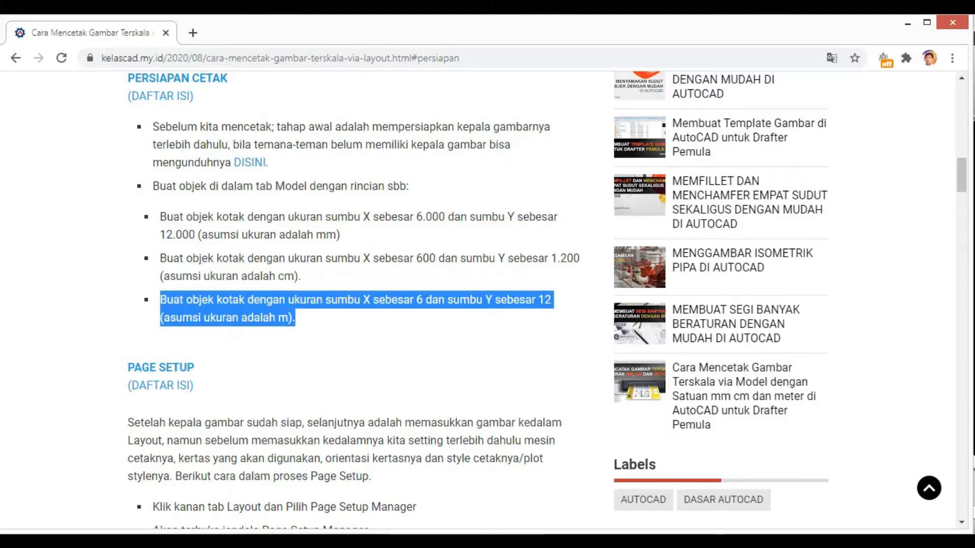
scroll(461, 315, "down", 4)
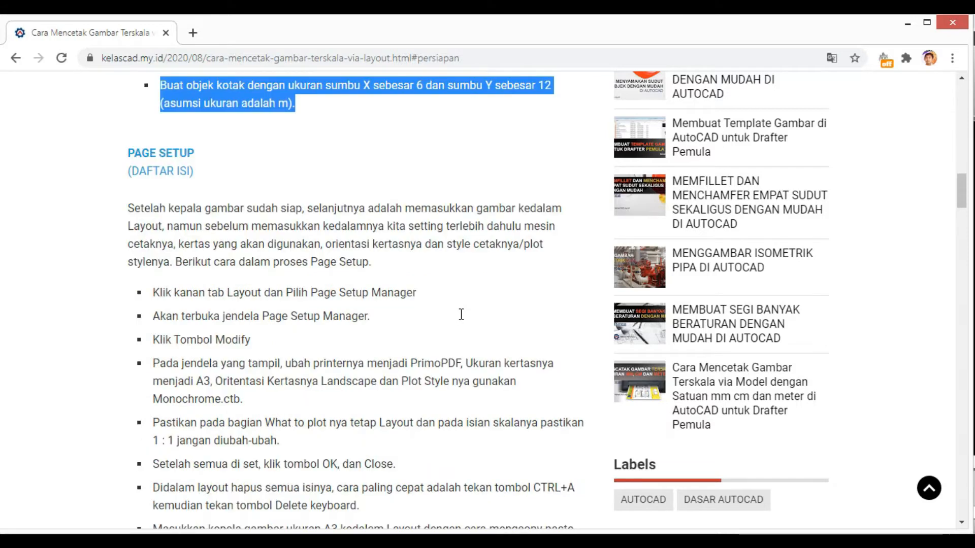
scroll(461, 315, "down", 1)
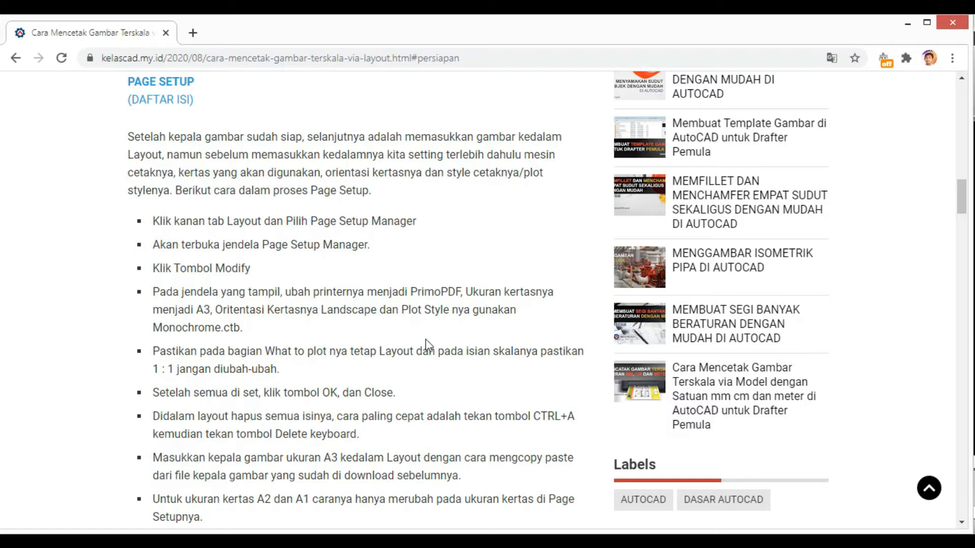
double_click(256, 221)
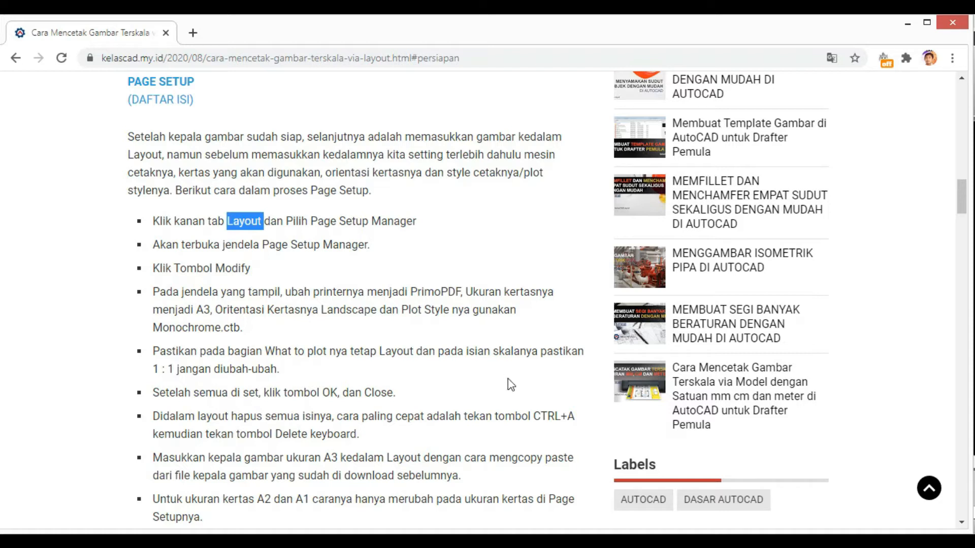
left_click(569, 534)
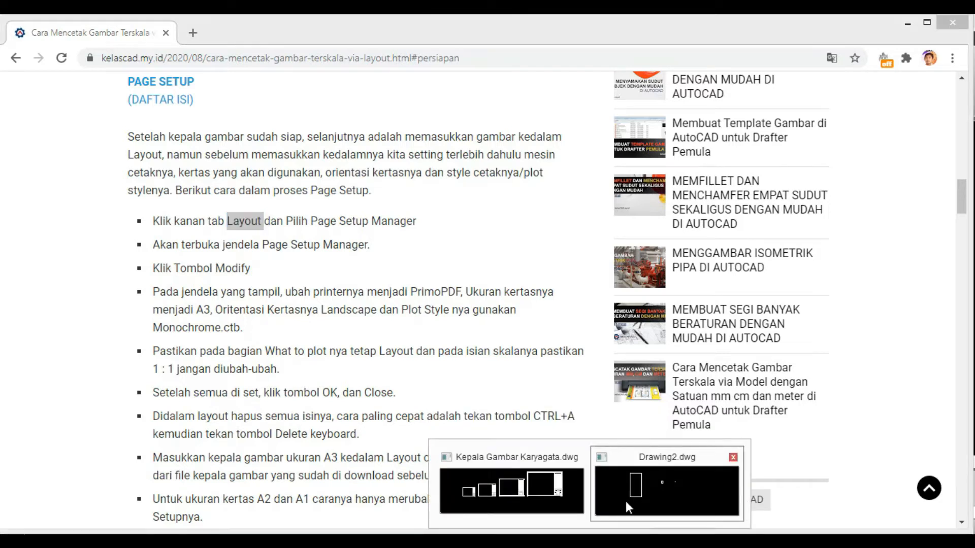
left_click(625, 502)
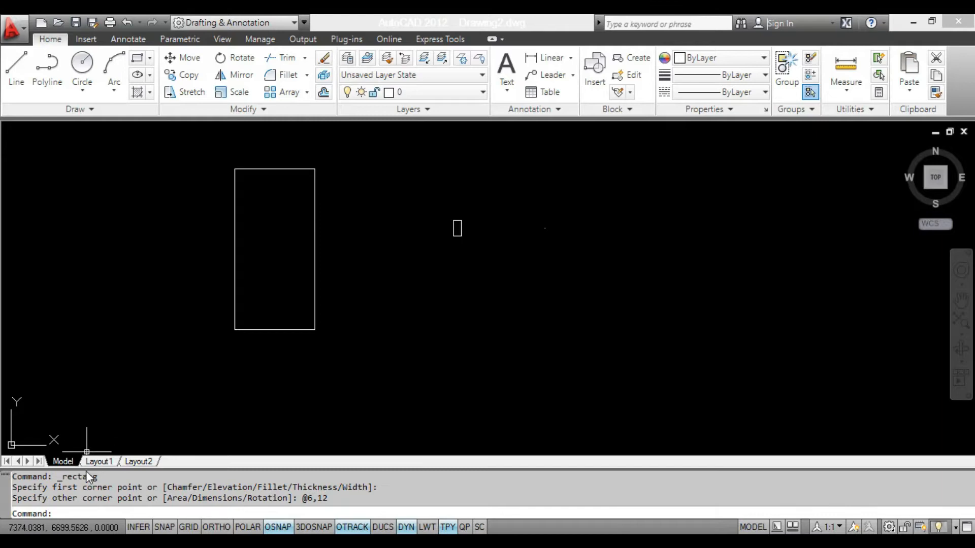
- Switch to Layout1, check the article's page setup instructions, and open Layout1's page setup for modification through the Page Setup Manager
mouse_move(139, 457)
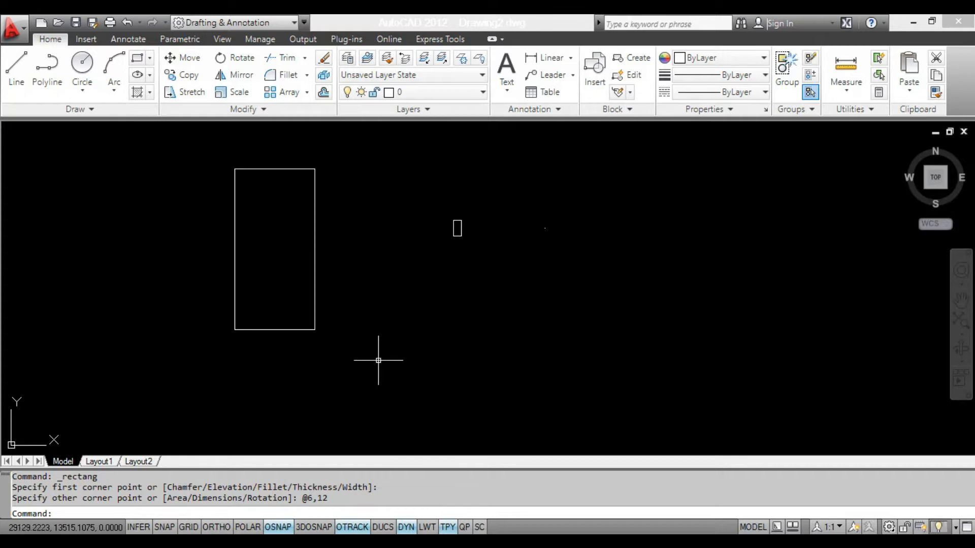
left_click(104, 461)
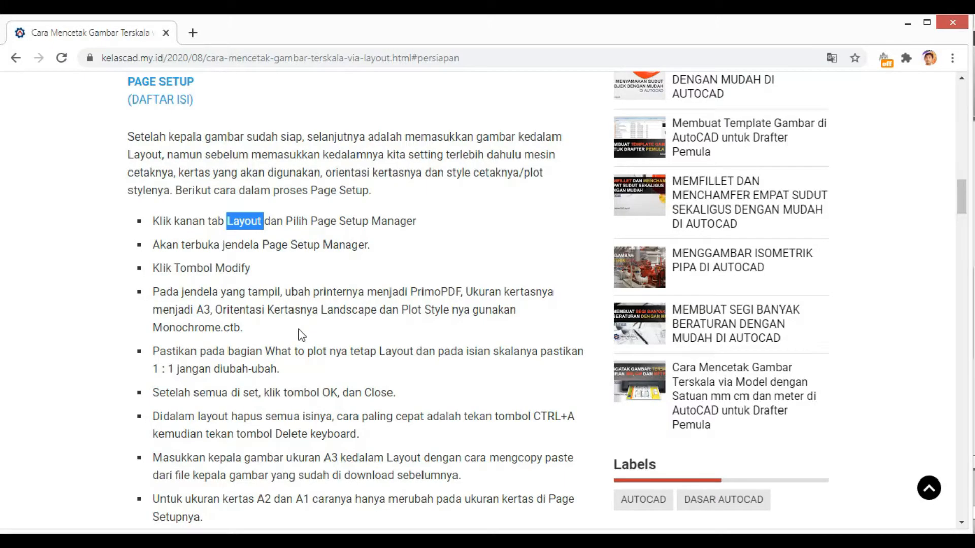
scroll(300, 334, "down", 1)
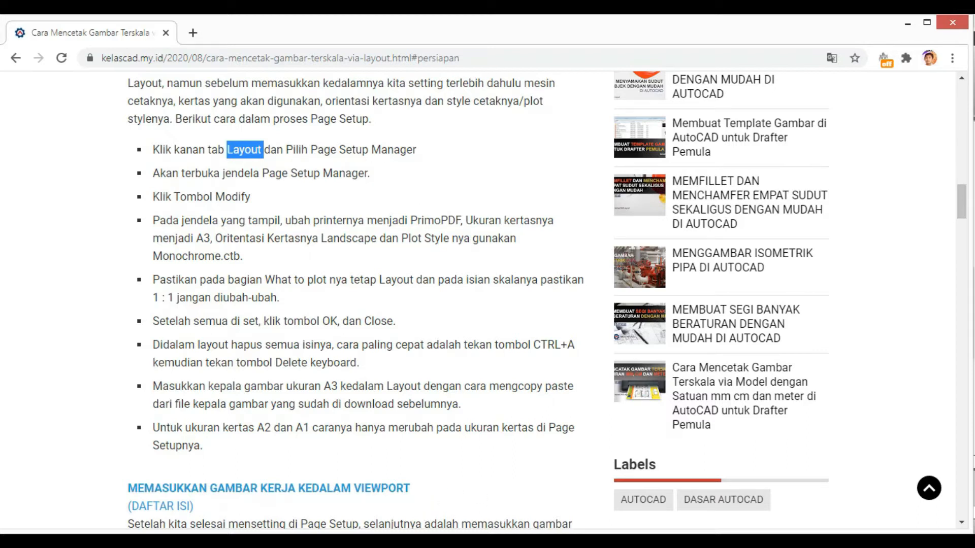
left_click(611, 512)
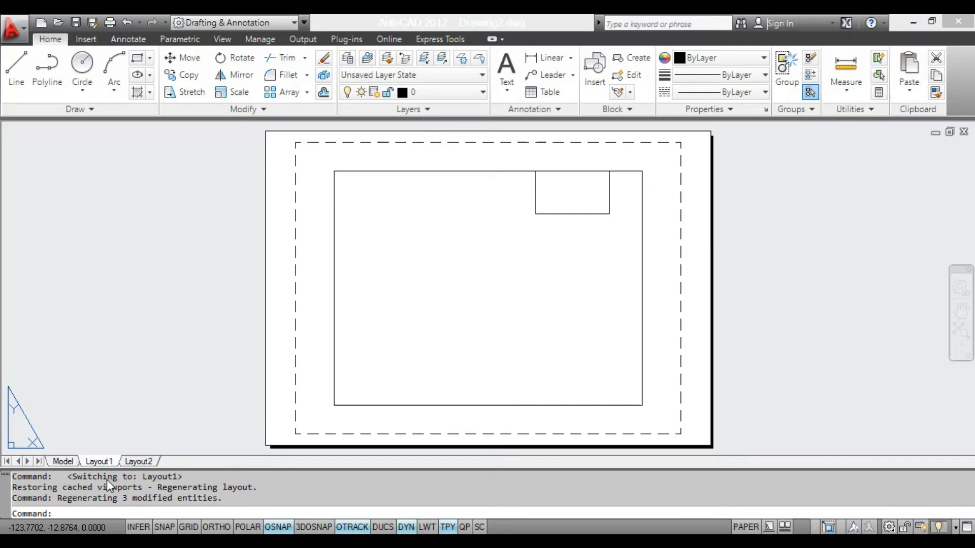
right_click(105, 461)
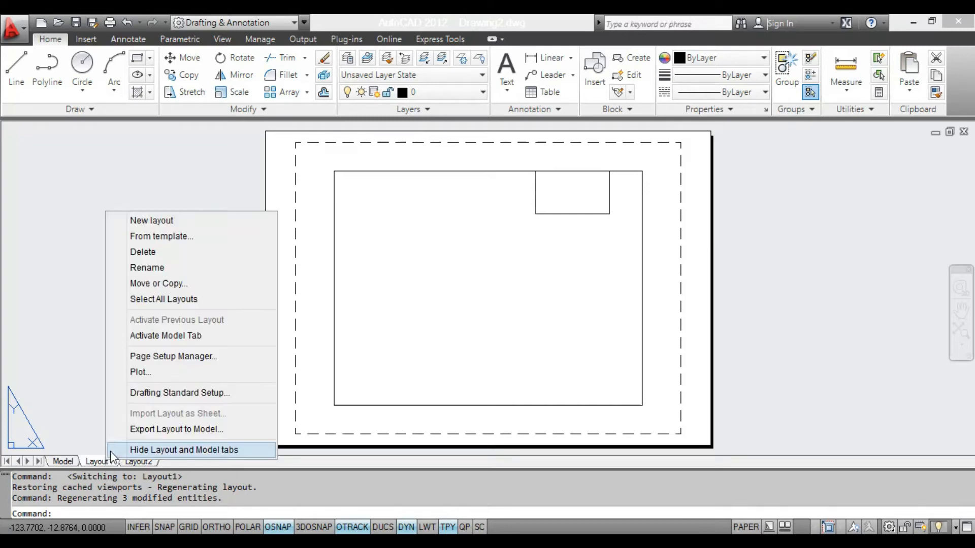
left_click(157, 360)
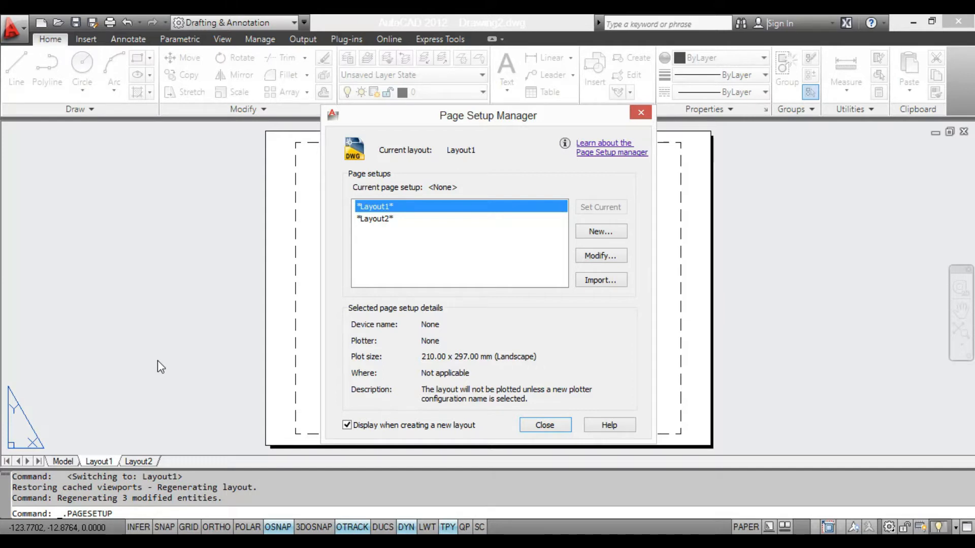
mouse_move(533, 361)
left_click(598, 257)
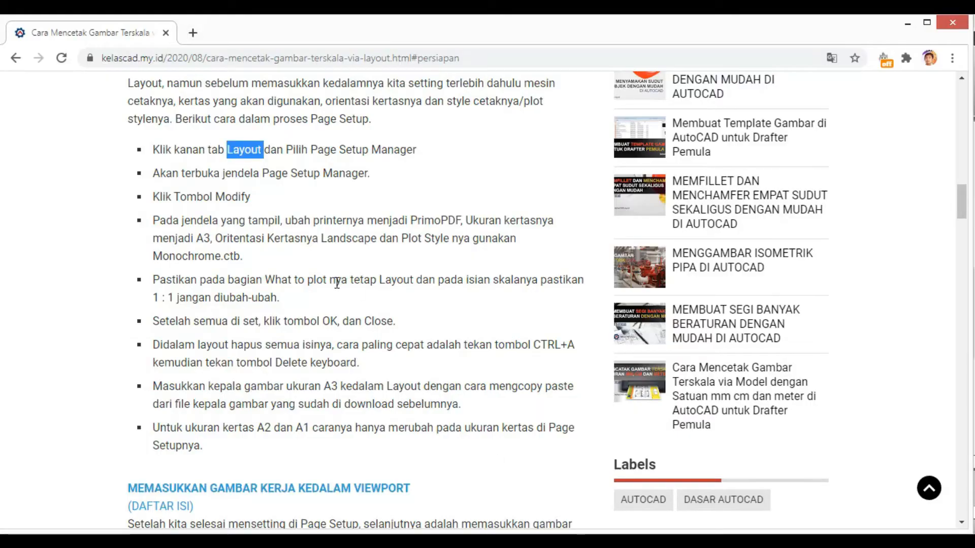
- Highlight the article's PrimoPDF printer and Monochrome.ctb instructions in the browser, and return to Drawing2.dwg in AutoCAD
left_click_drag(286, 220, 461, 221)
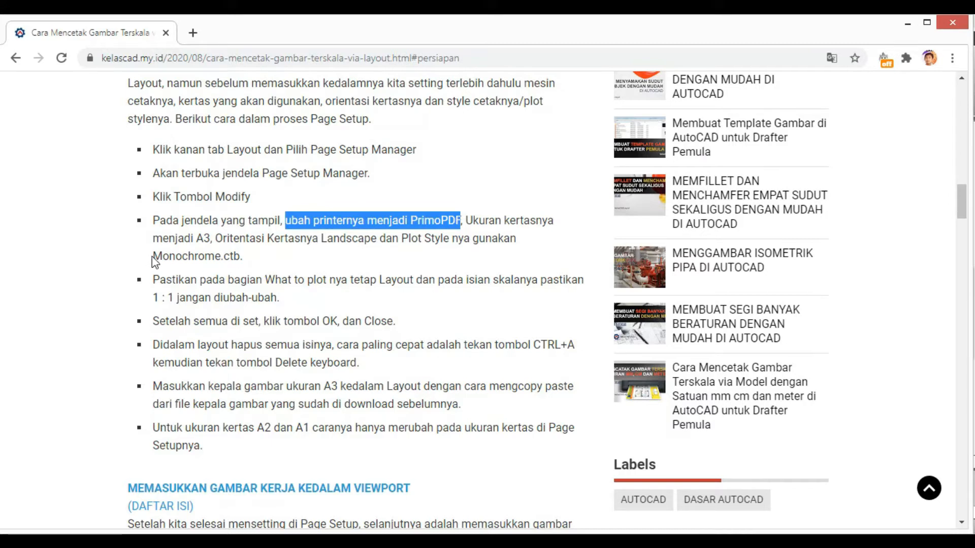
left_click_drag(154, 256, 249, 267)
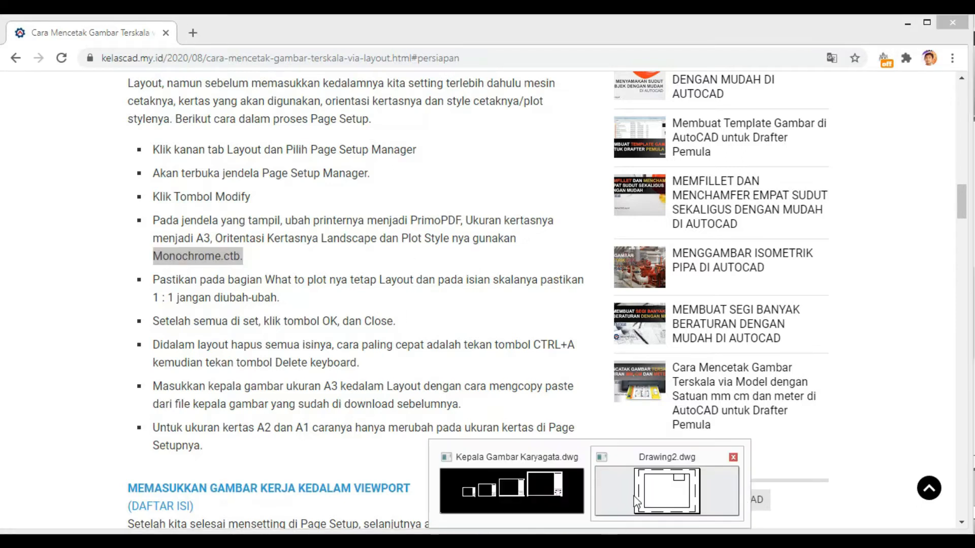
left_click(634, 495)
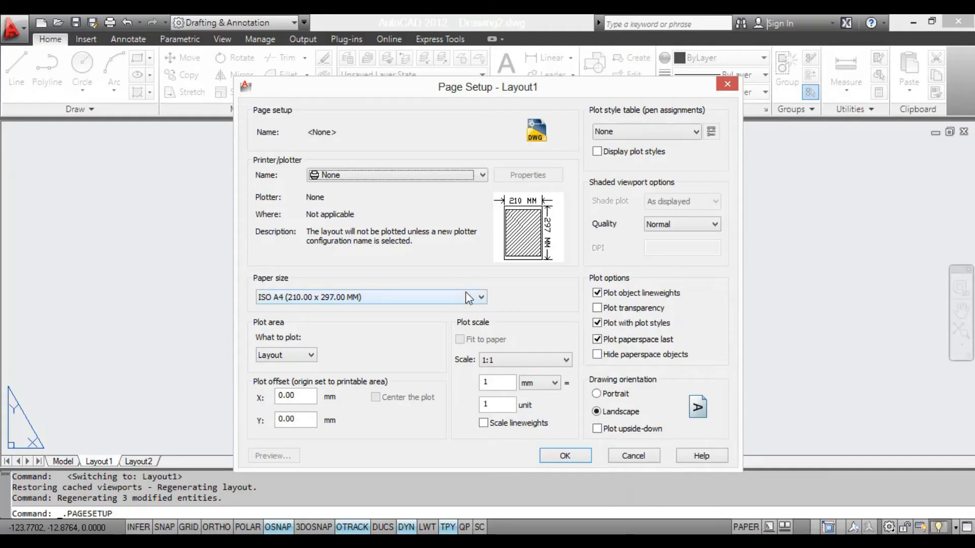
- Set Layout1's printer to PrimoPDF and its paper size to A3, with Layout as the plot area
left_click(447, 175)
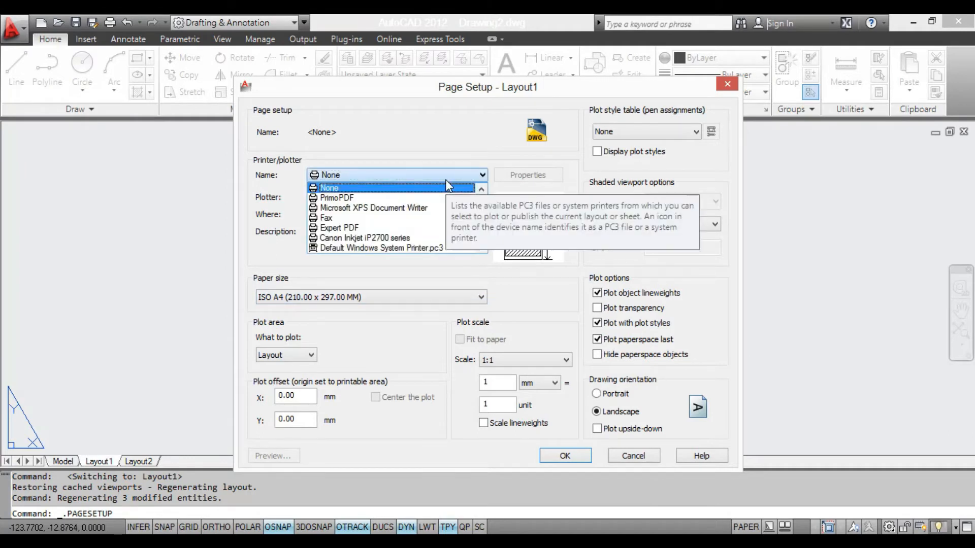
left_click(447, 197)
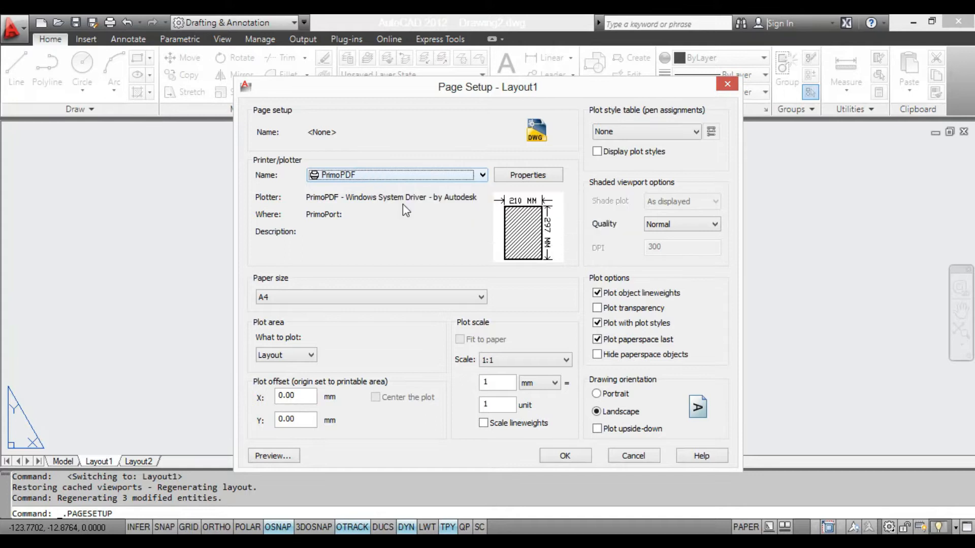
left_click(419, 298)
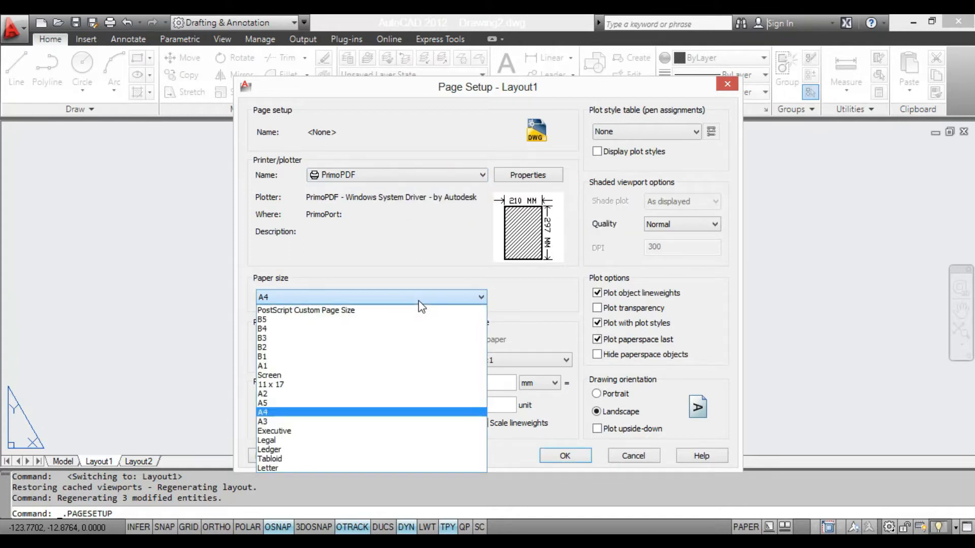
left_click(365, 421)
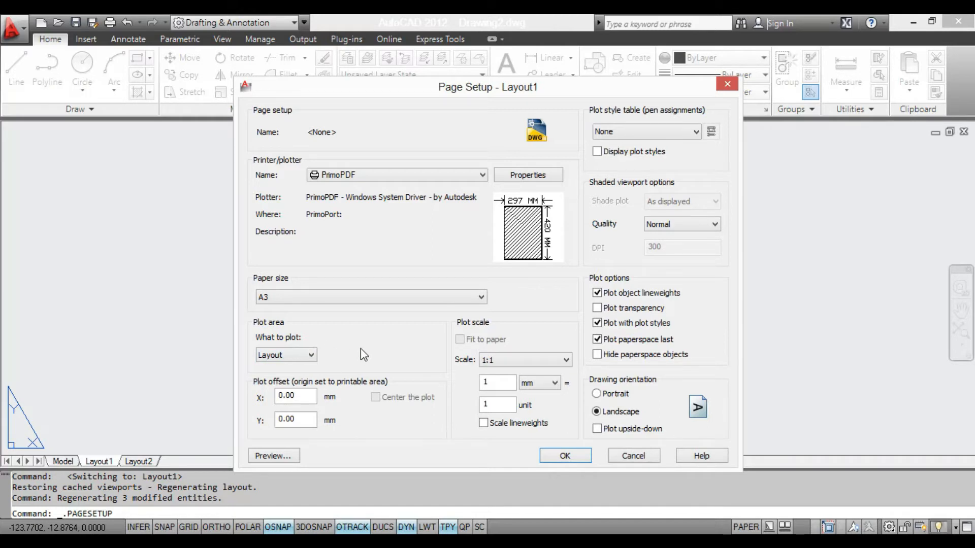
left_click(308, 356)
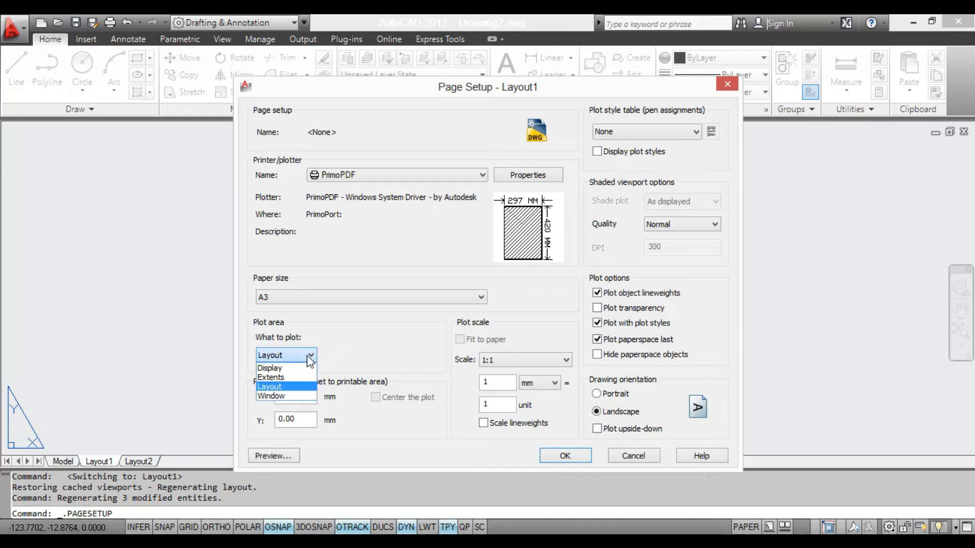
left_click(308, 358)
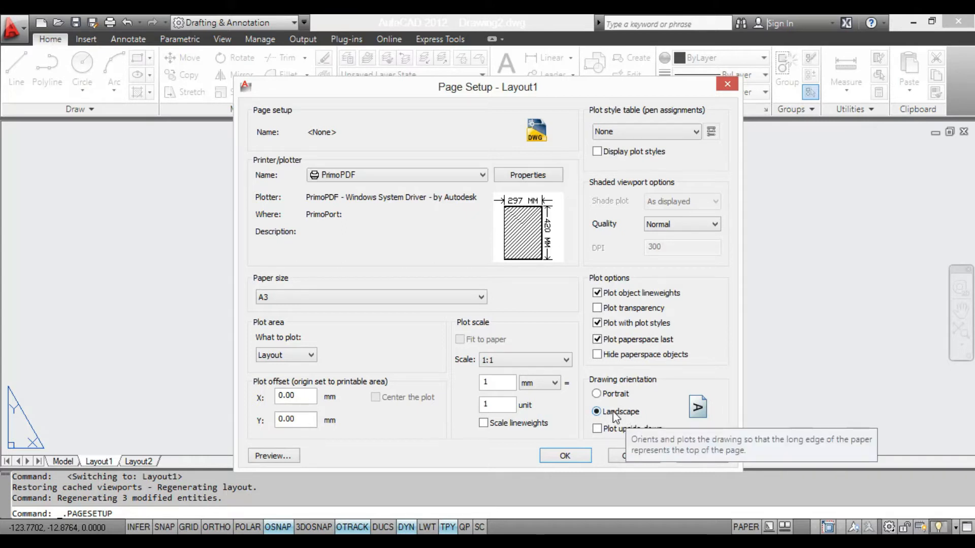
- Assign the monochrome.ctb plot style table to Layout1, accept the page setup and close the Page Setup Manager
left_click(668, 133)
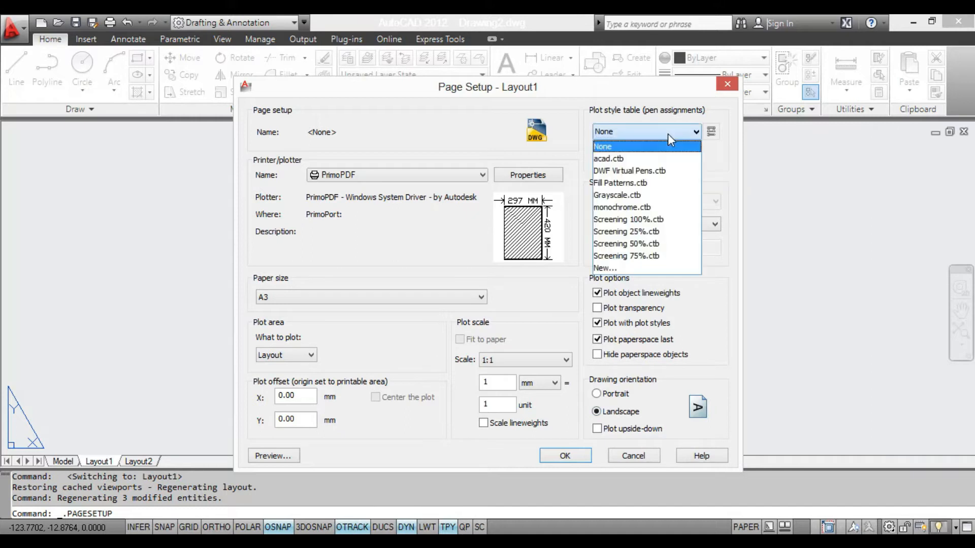
left_click(662, 207)
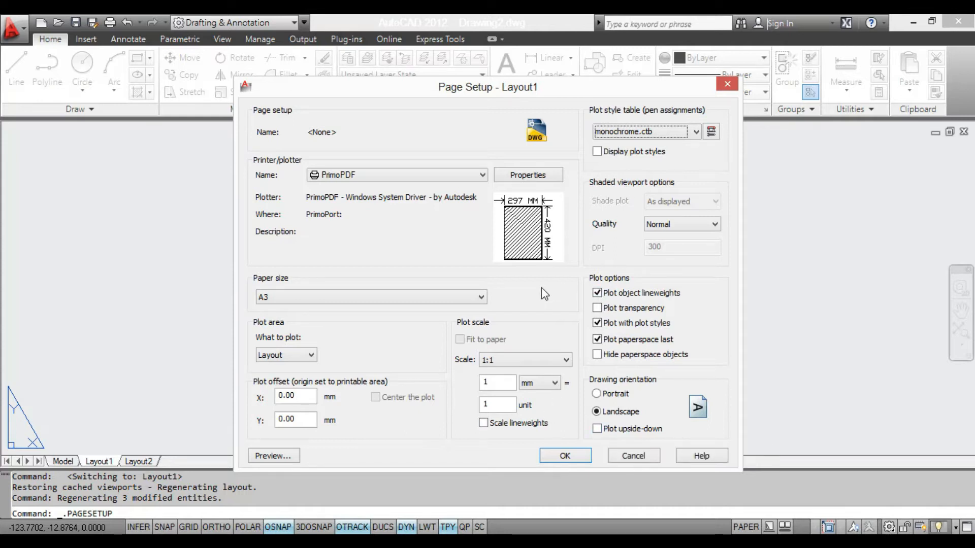
left_click(575, 455)
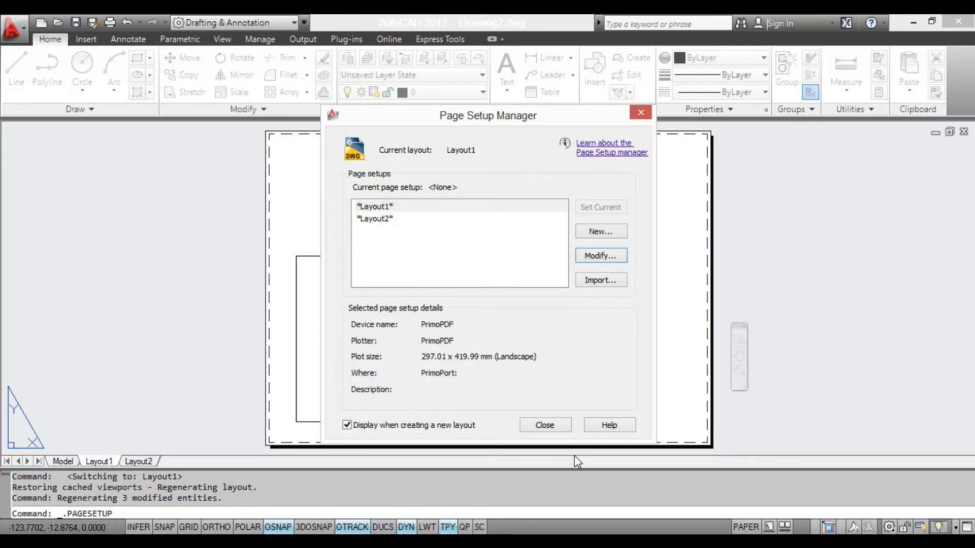
left_click(549, 427)
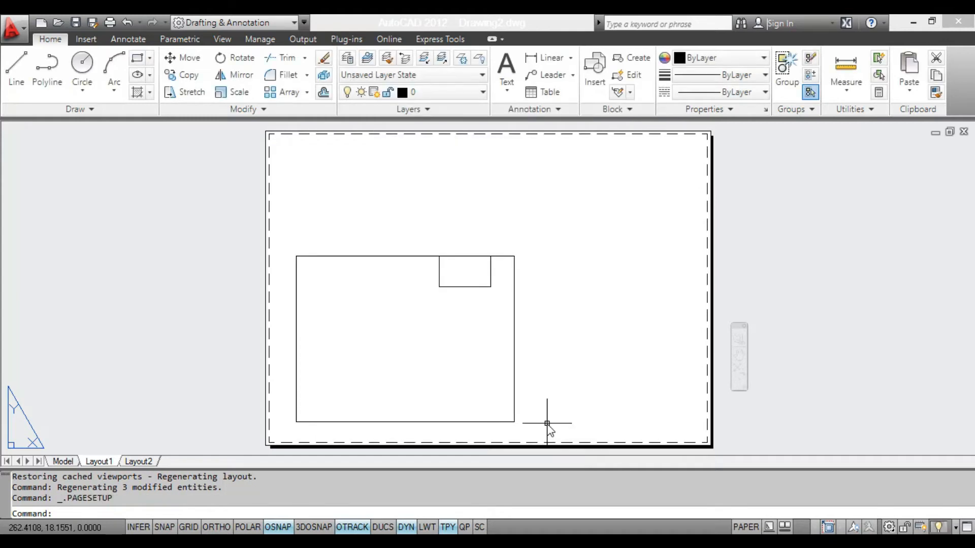
- Switch to the browser article and highlight the Layout plot area, 1:1 scale and delete-all-layout-contents instructions
left_click(517, 543)
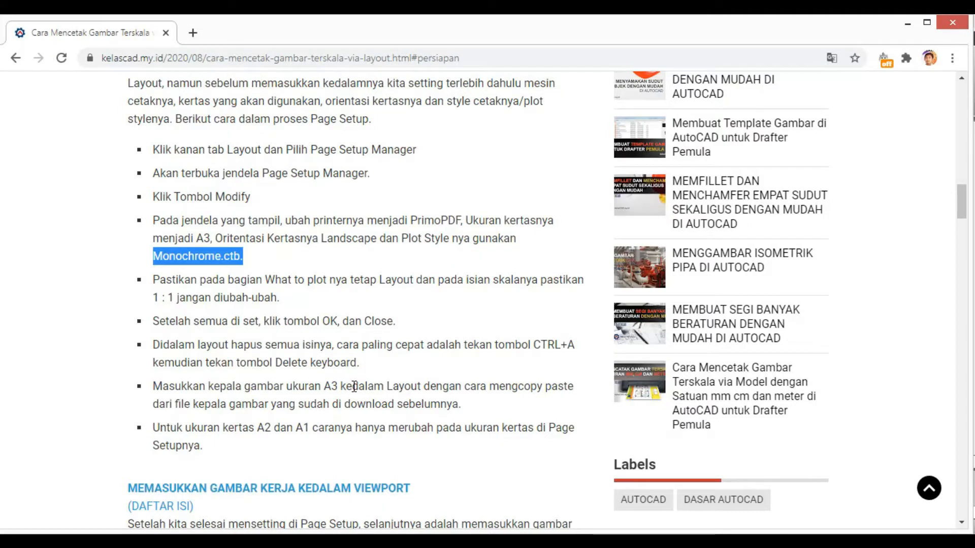
scroll(355, 386, "down", 1)
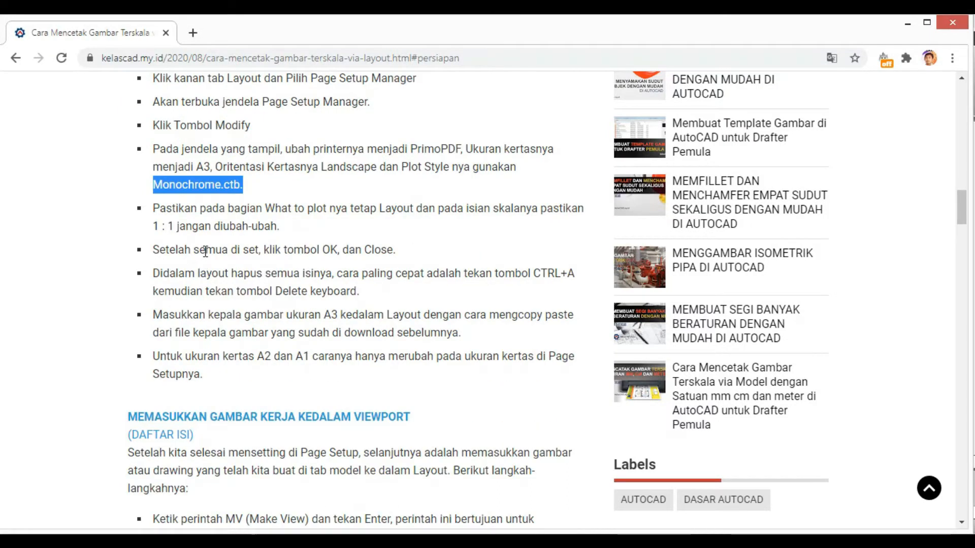
left_click_drag(381, 209, 422, 209)
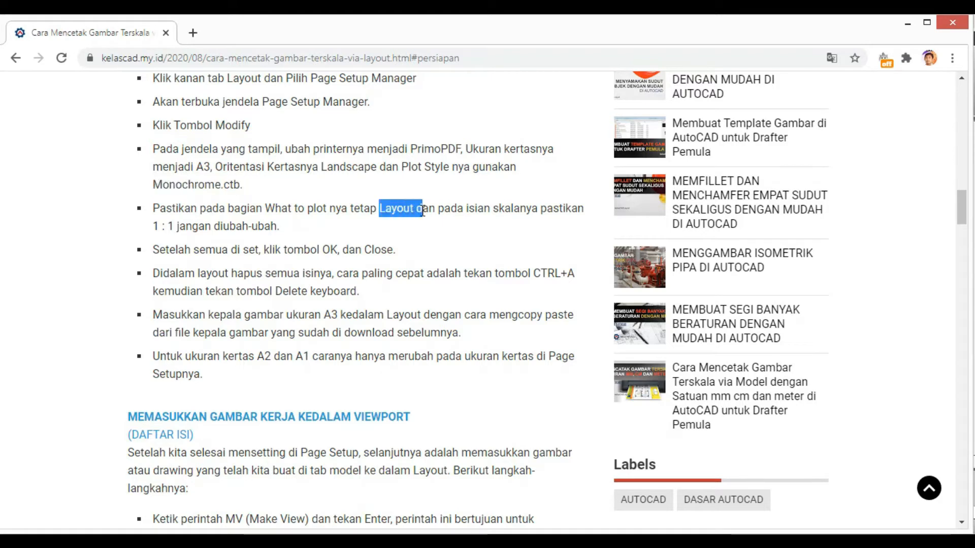
left_click_drag(280, 227, 177, 227)
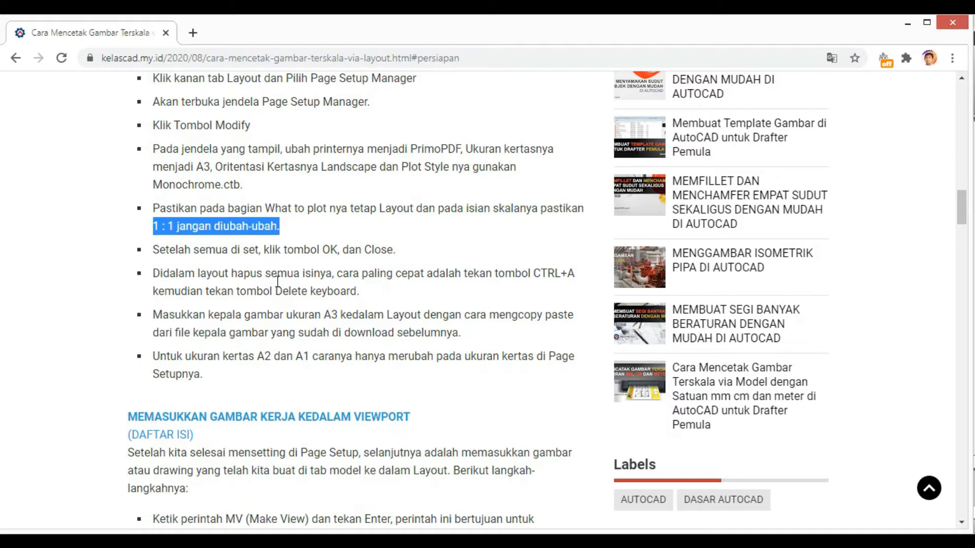
left_click(314, 292)
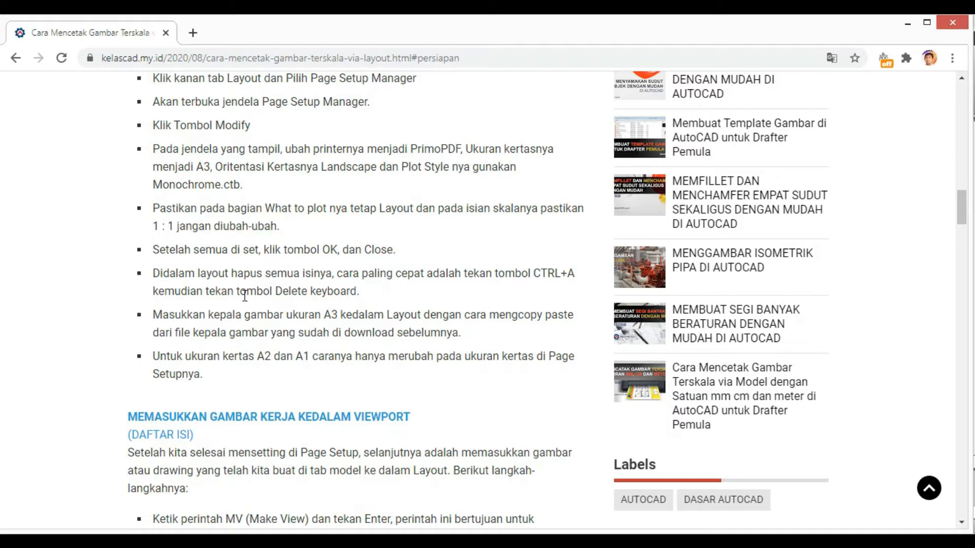
left_click_drag(153, 274, 441, 296)
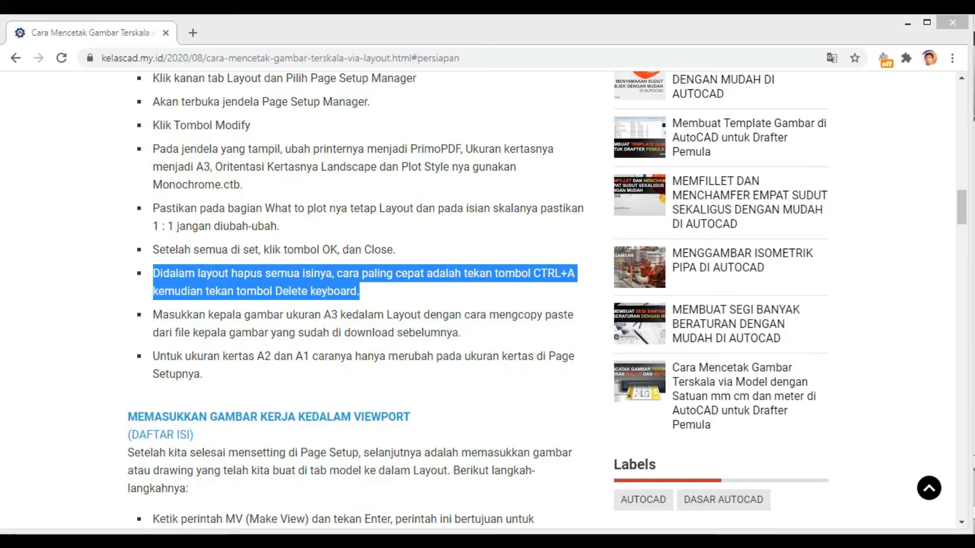
- Return to Drawing2.dwg in AutoCAD and delete everything in Layout1, including the default viewport
left_click(584, 520)
left_click(597, 520)
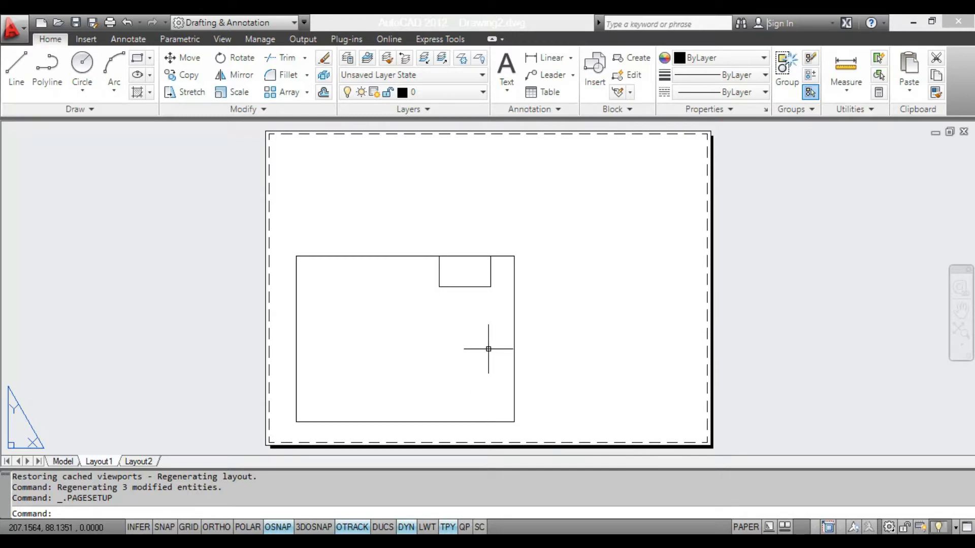
key("ctrl+a")
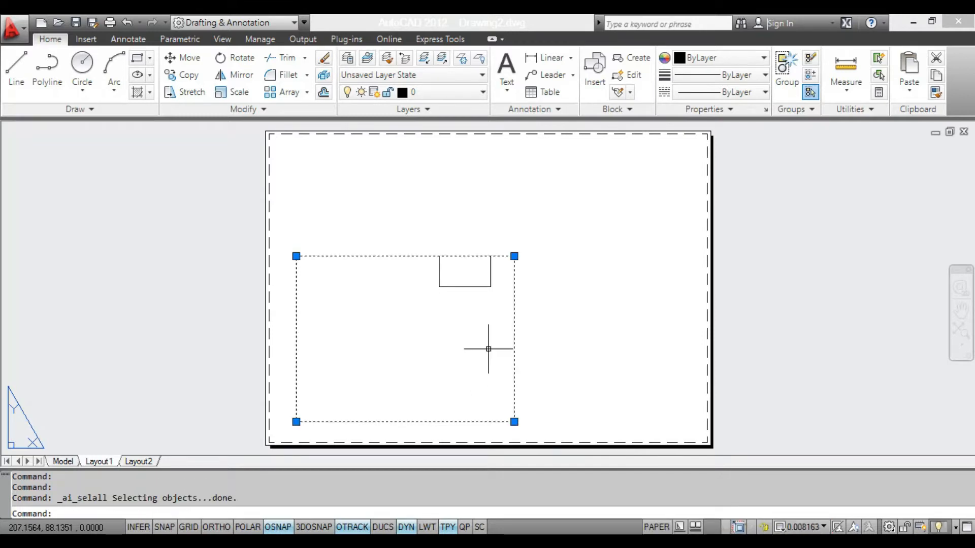
key("Delete")
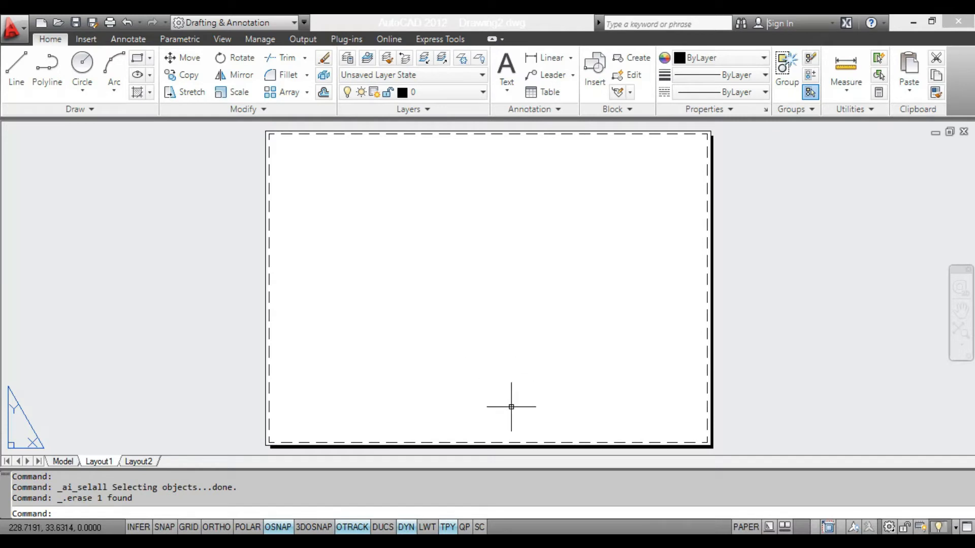
- Switch to the browser article and highlight the instruction on copying the A3 title block into the layout
left_click(437, 542)
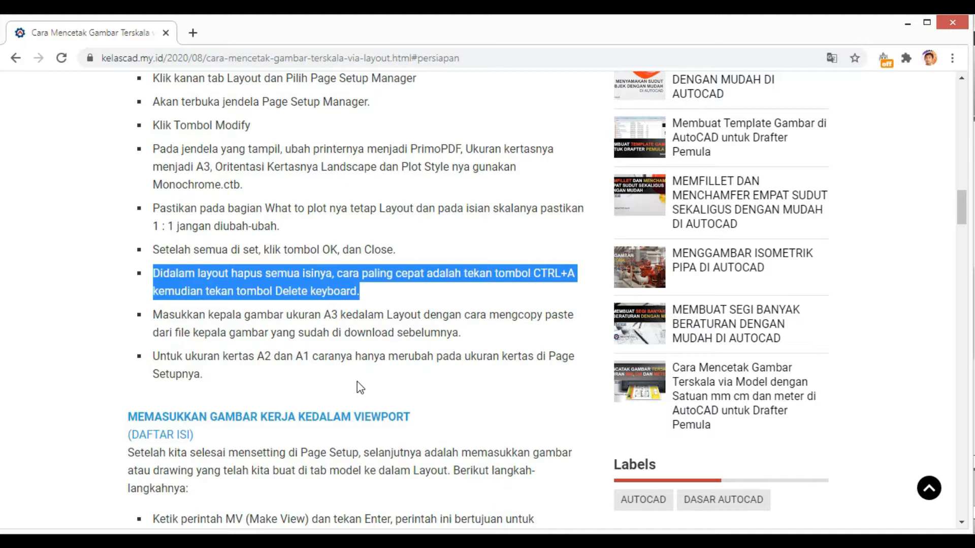
scroll(358, 388, "down", 1)
left_click_drag(154, 242, 467, 276)
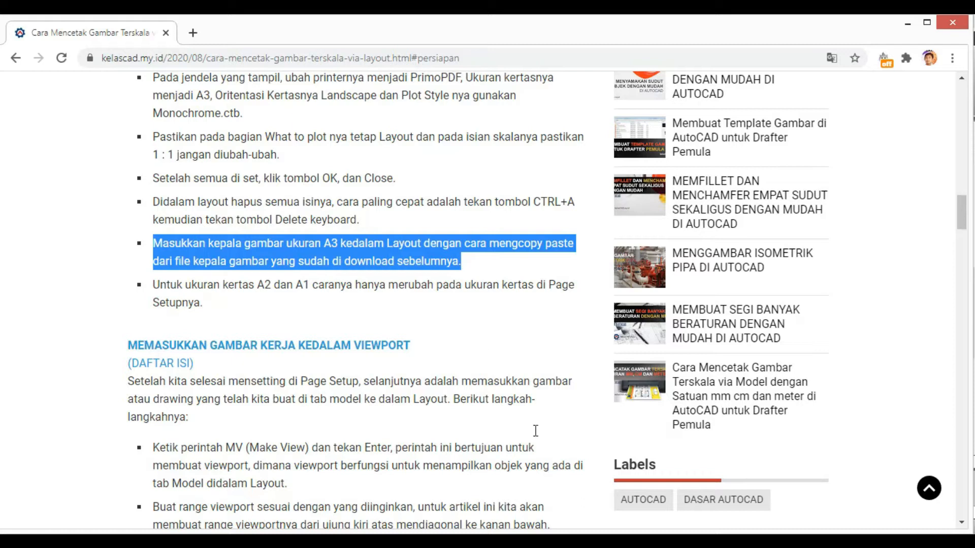
- Switch to Kepala Gambar Karyagata.dwg in AutoCAD and copy the complete A3 title block, the smallest frame, to the clipboard
left_click(585, 540)
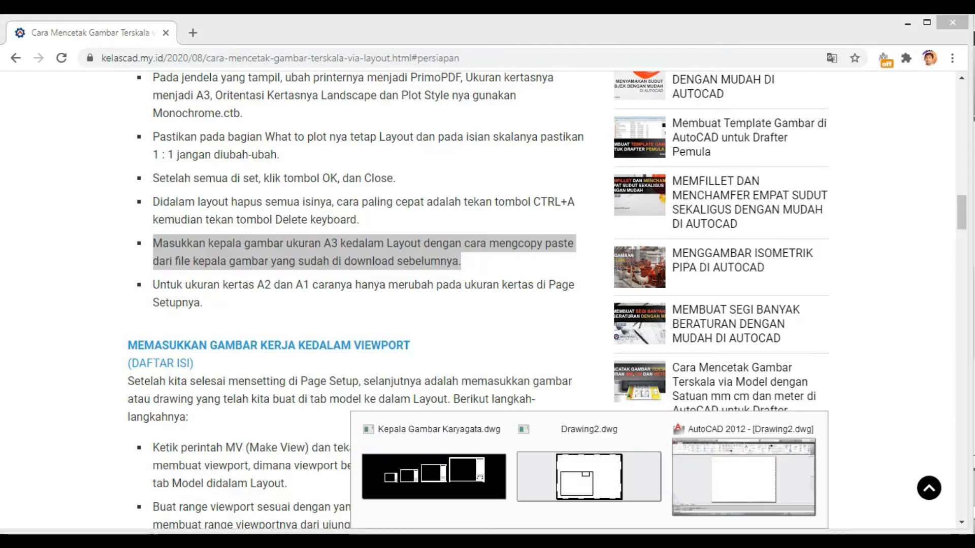
left_click(486, 484)
scroll(213, 342, "up", 3)
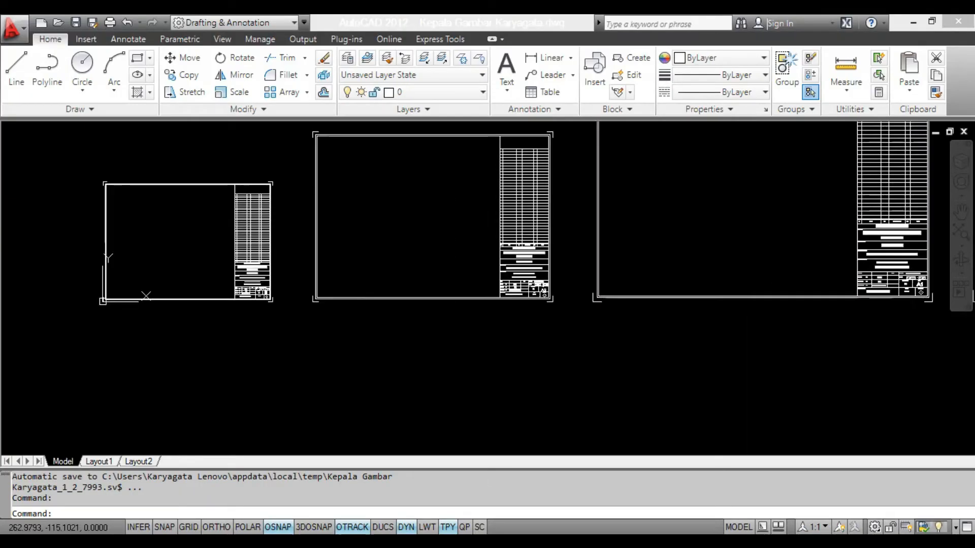
scroll(209, 342, "up", 2)
scroll(218, 305, "up", 3)
scroll(218, 305, "down", 4)
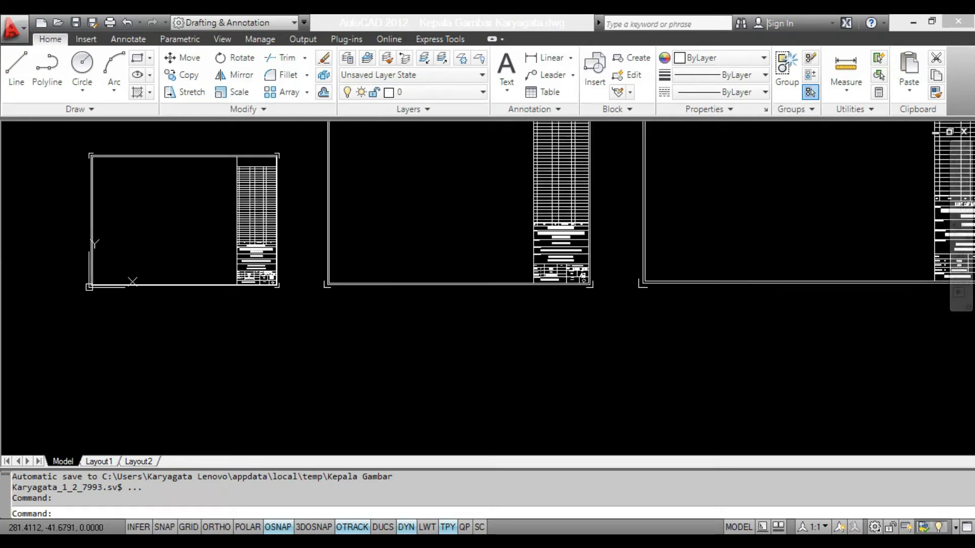
scroll(214, 307, "down", 2)
left_click(102, 191)
left_click(275, 353)
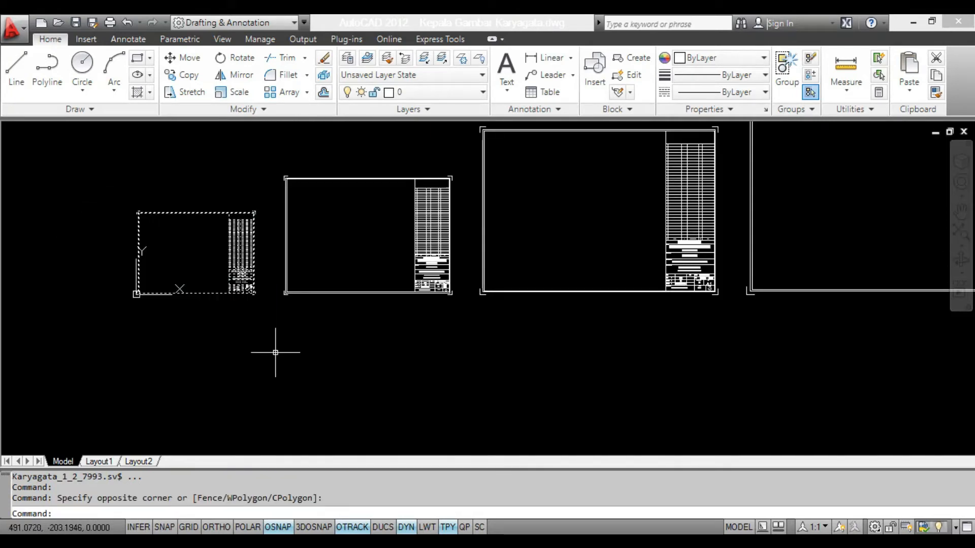
key("ctrl+c")
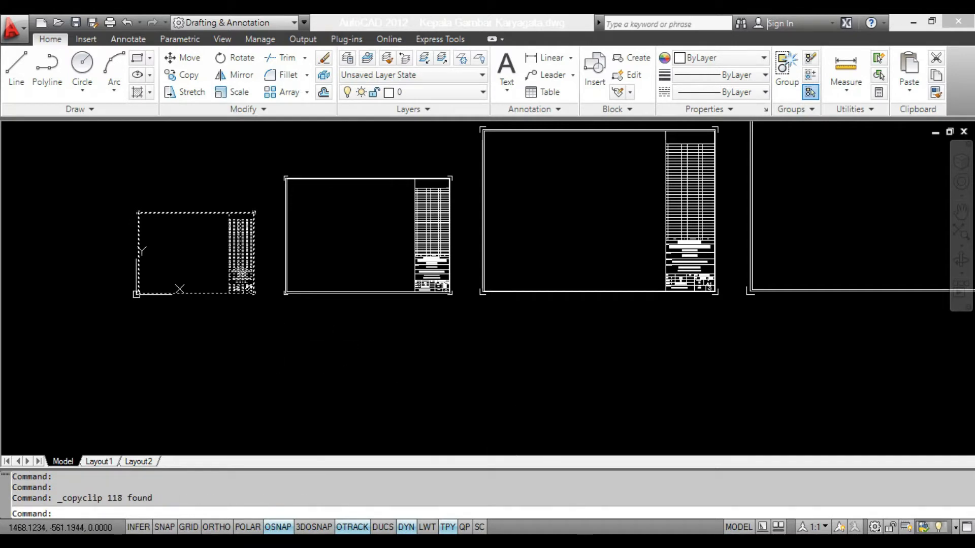
- Paste the A3 title block into Layout1 of Drawing2.dwg, with its insertion point at the paper's lower-left corner
mouse_move(588, 539)
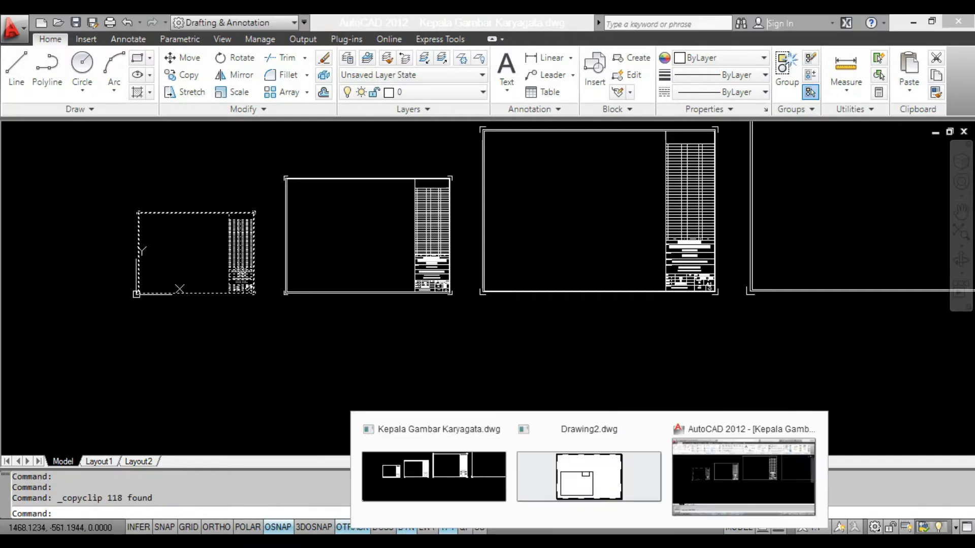
left_click(606, 490)
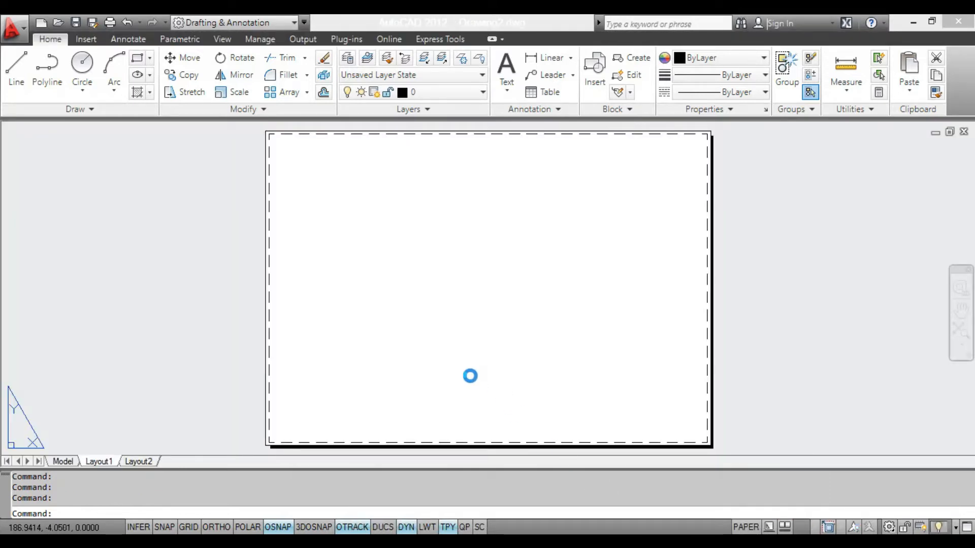
key("ctrl+v")
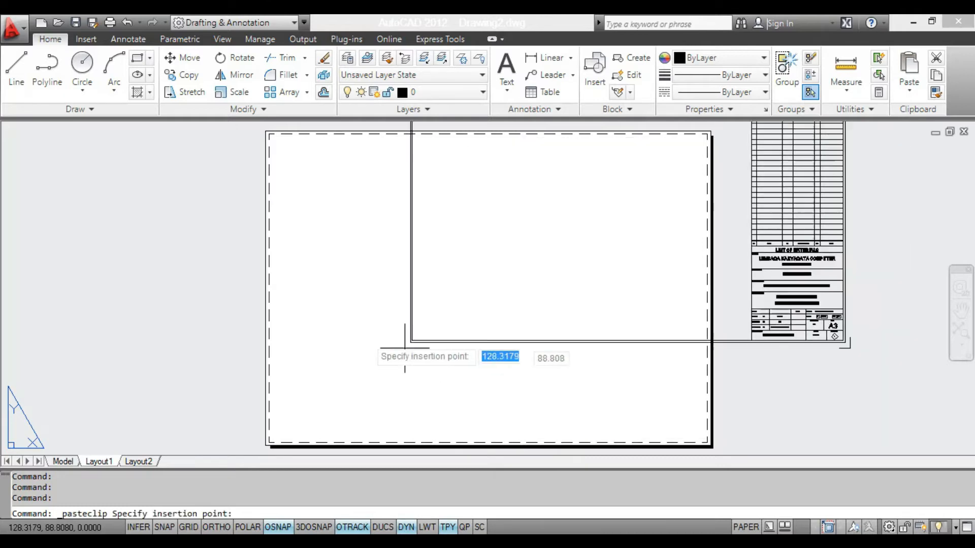
middle_click_drag(299, 380, 347, 317)
scroll(331, 380, "up", 5)
scroll(277, 401, "up", 3)
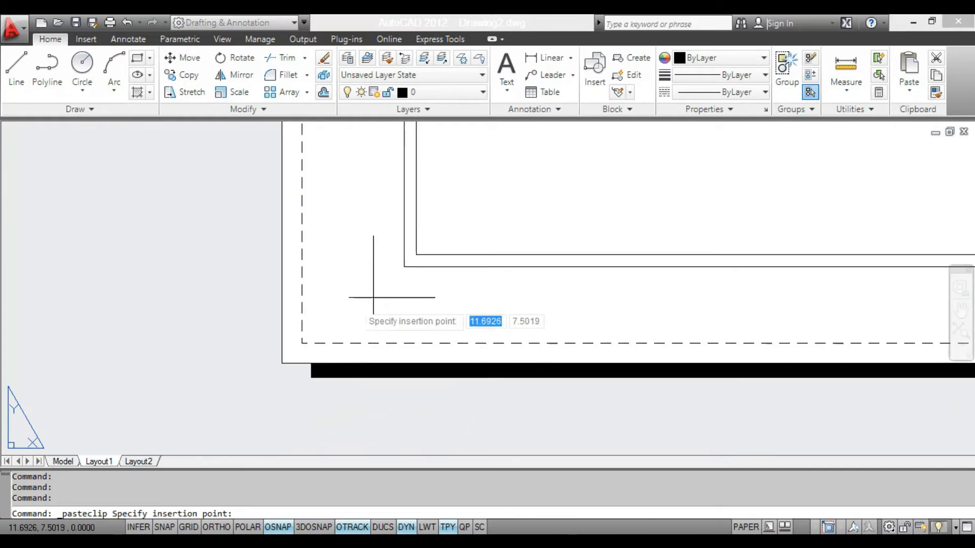
scroll(283, 362, "up", 3)
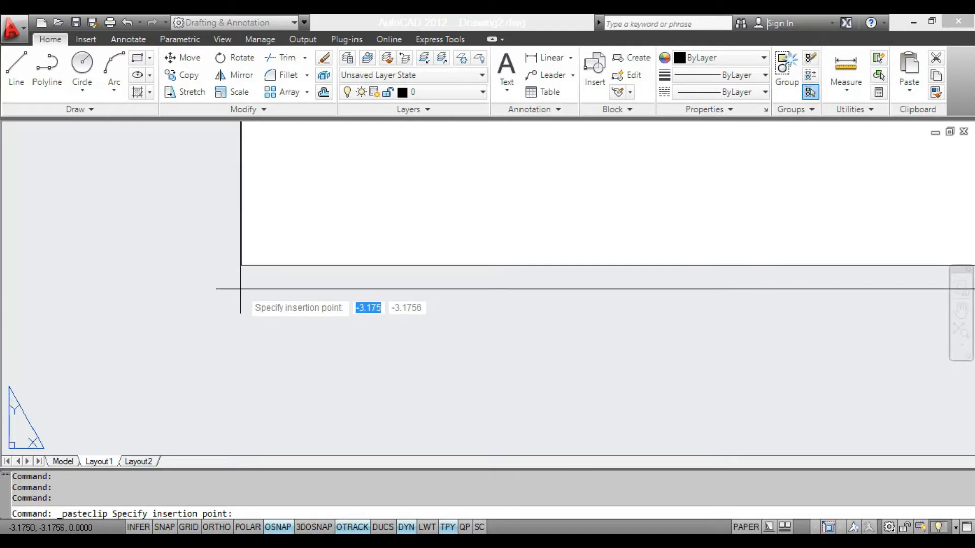
scroll(261, 323, "up", 4)
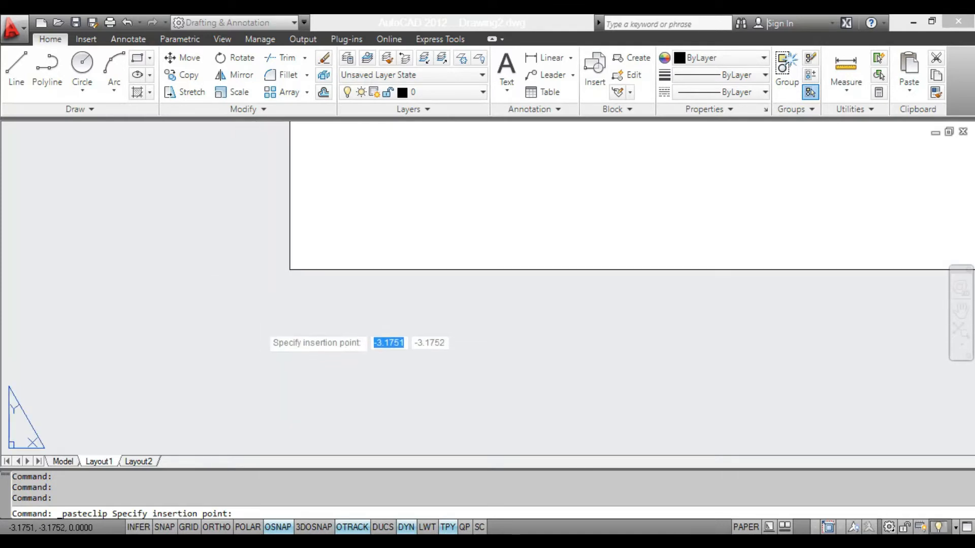
scroll(295, 257, "up", 3)
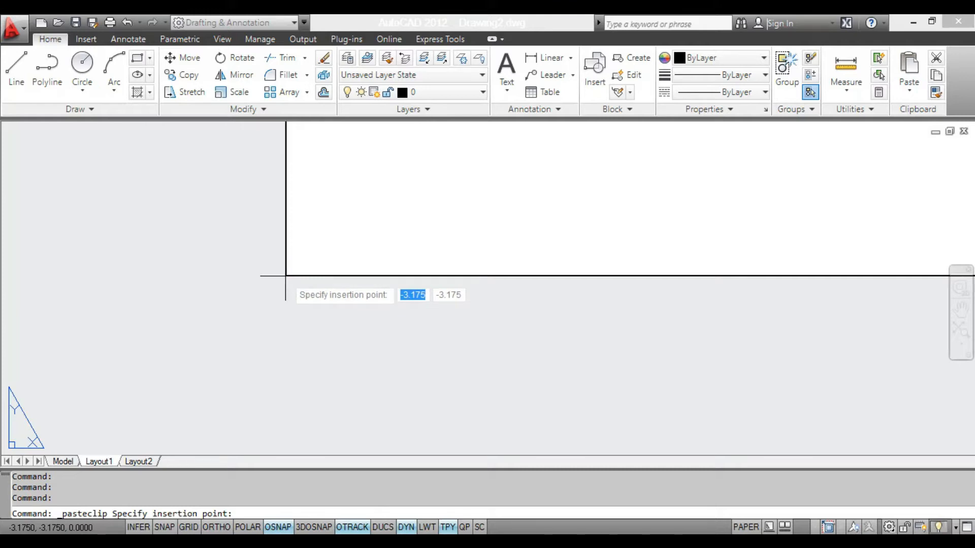
left_click(285, 277)
middle_click(244, 315)
middle_click(245, 314)
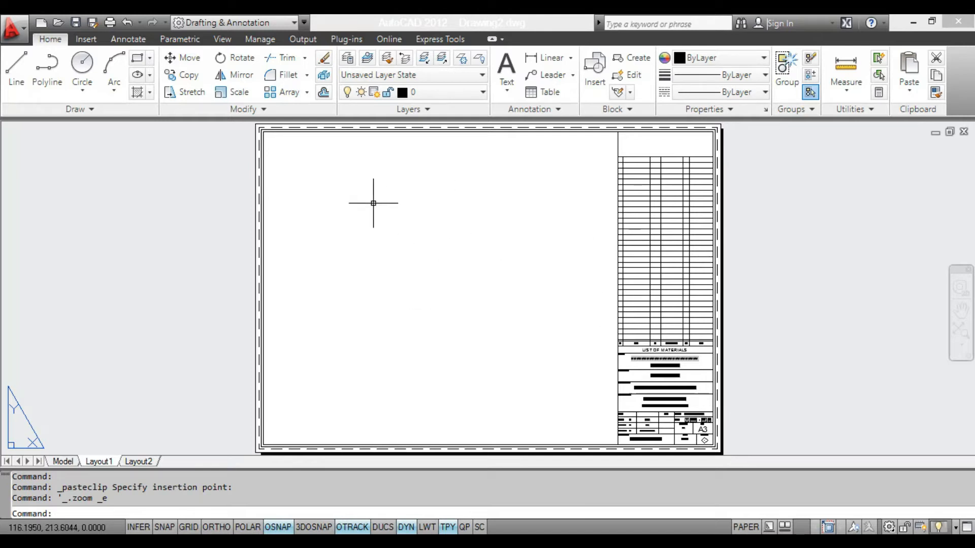
- Examine how the title block's border fits the paper edge and printable margin at the sheet's upper-left corner
scroll(263, 147, "up", 2)
middle_click_drag(263, 148, 278, 238)
scroll(272, 211, "up", 2)
scroll(272, 203, "up", 1)
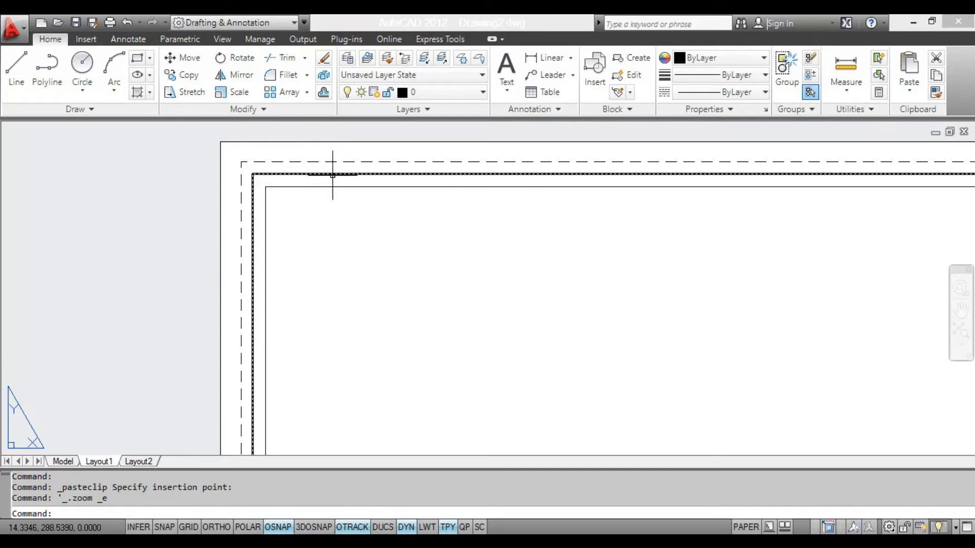
scroll(328, 255, "down", 5)
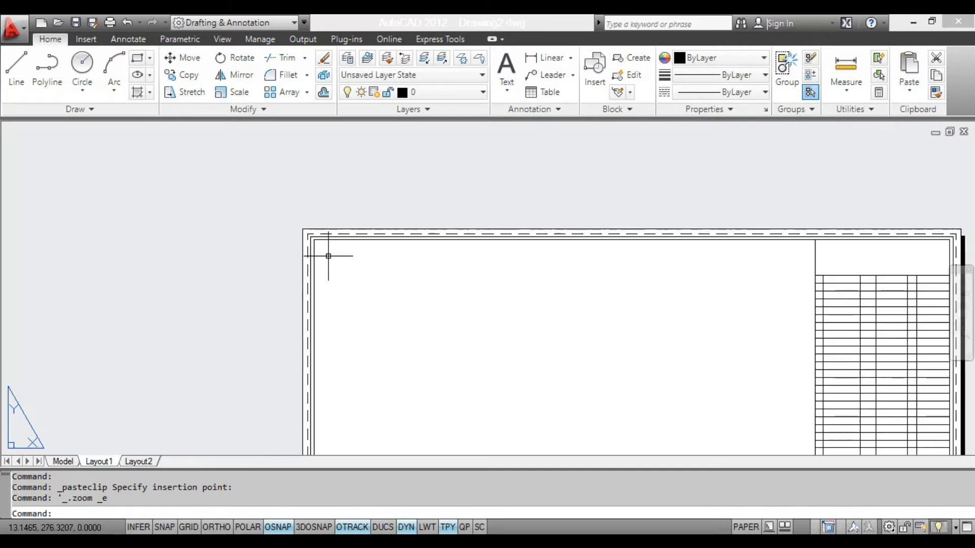
scroll(327, 255, "down", 4)
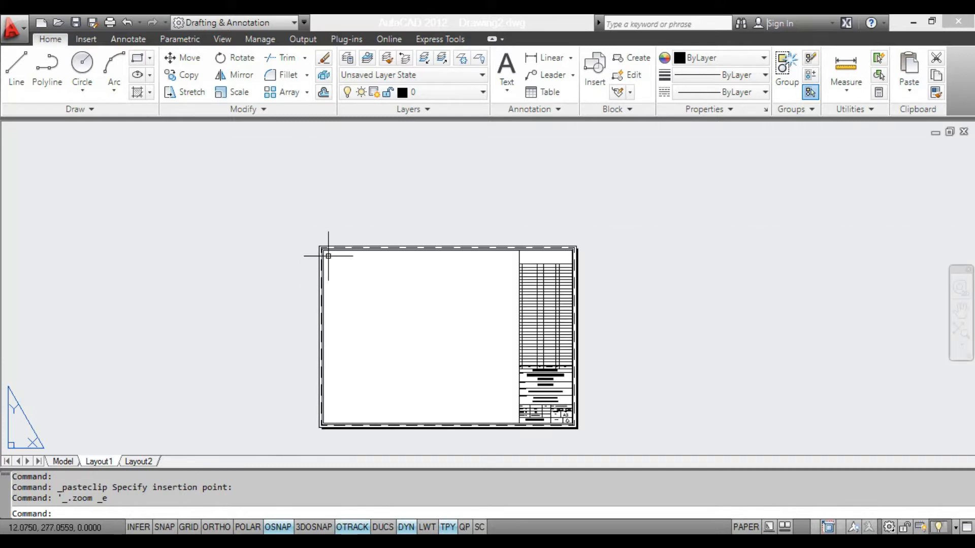
middle_click(404, 370)
middle_click(405, 370)
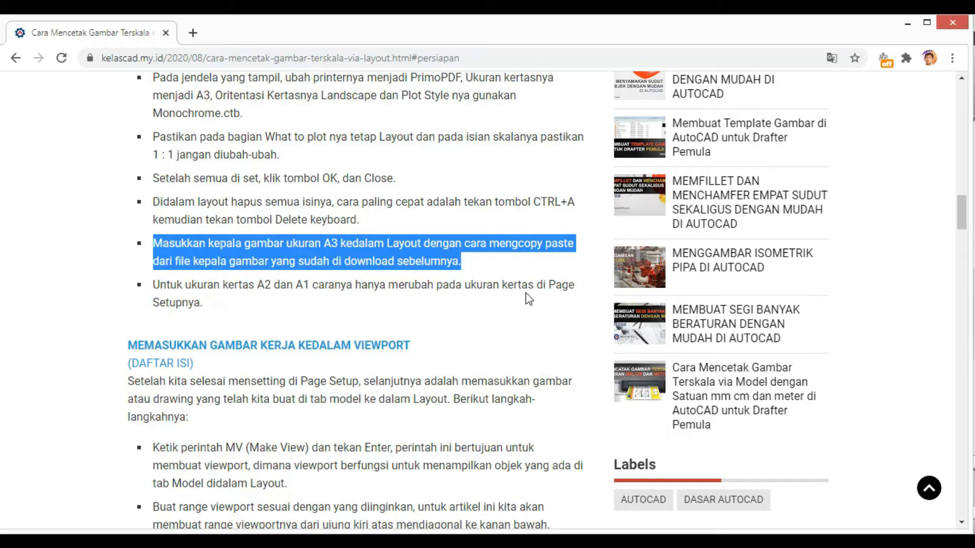
- Return from the article to Drawing2.dwg, review Layout1's page setup, and close the Page Setup Manager without changing anything
left_click(589, 540)
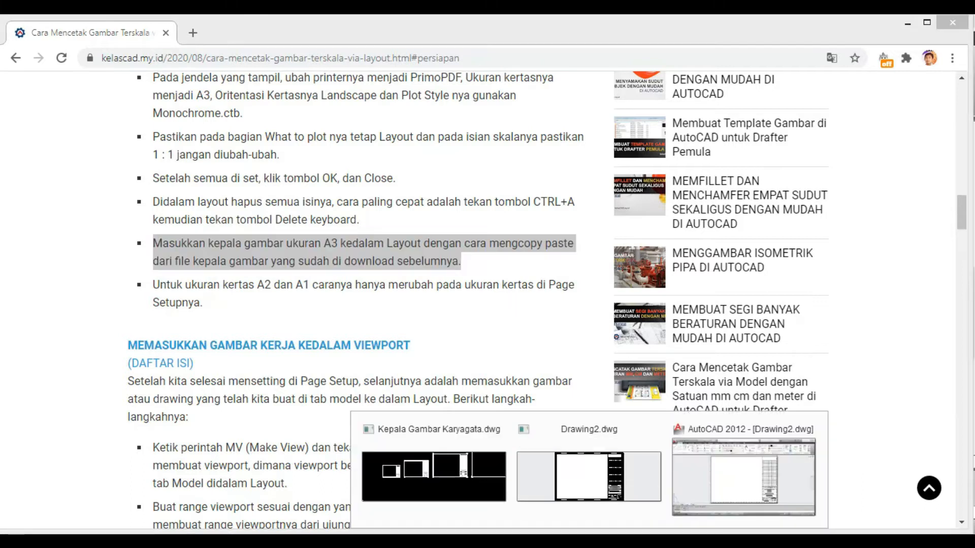
left_click(587, 510)
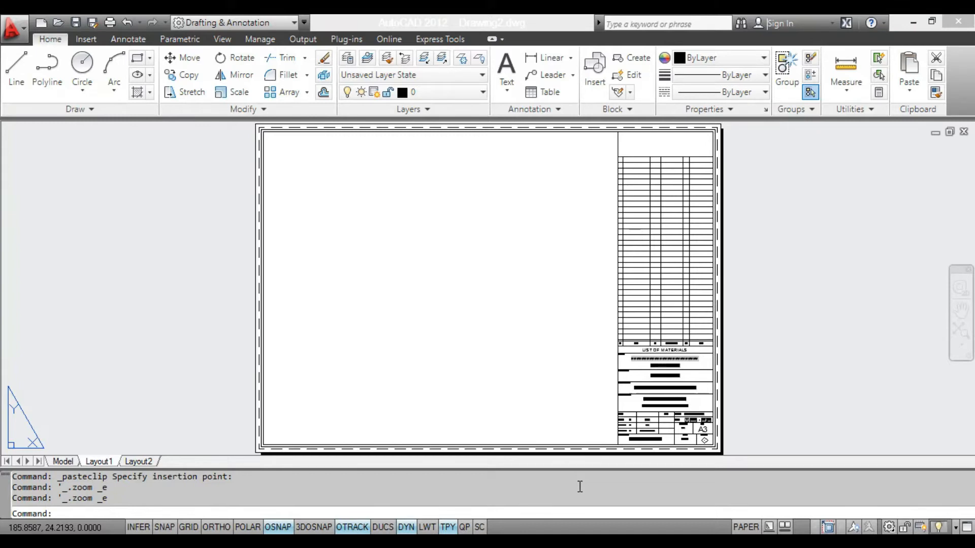
right_click(101, 461)
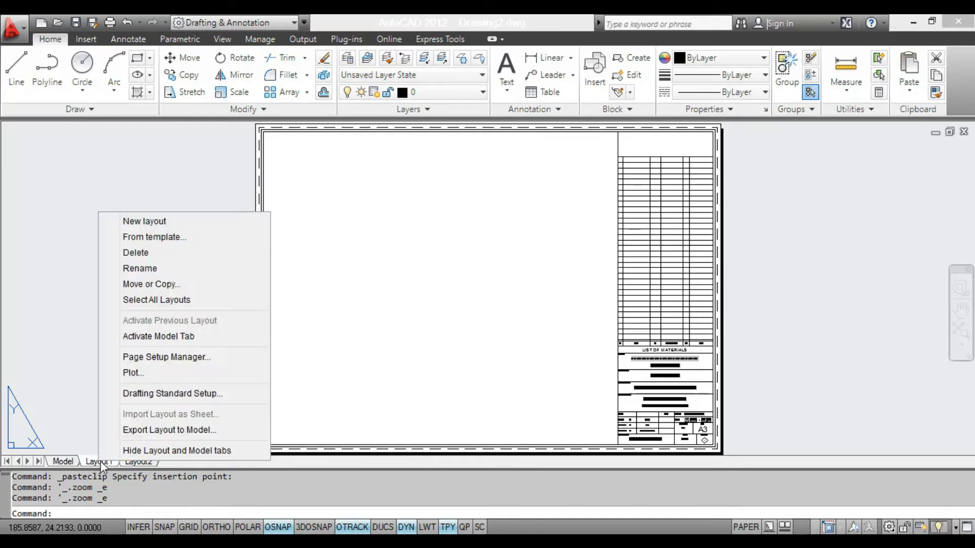
left_click(170, 355)
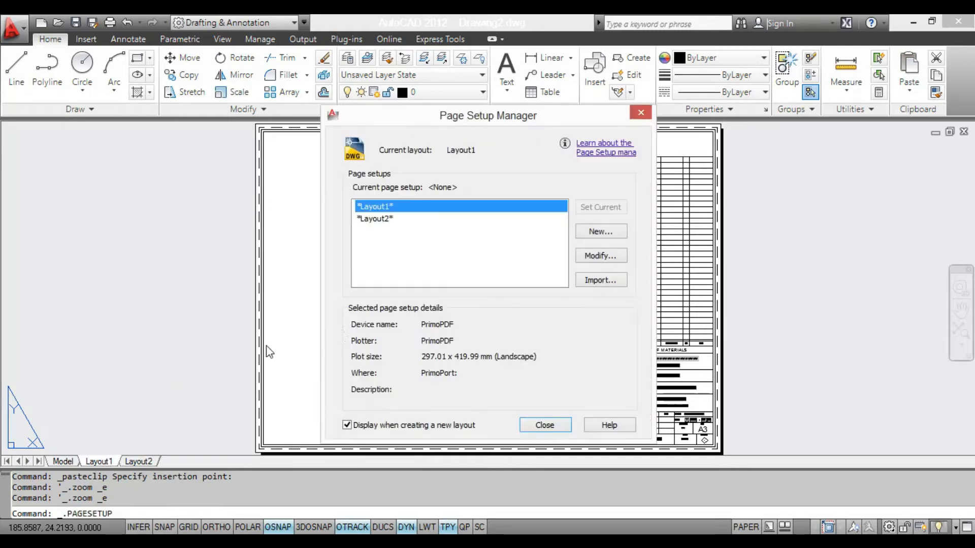
left_click(604, 254)
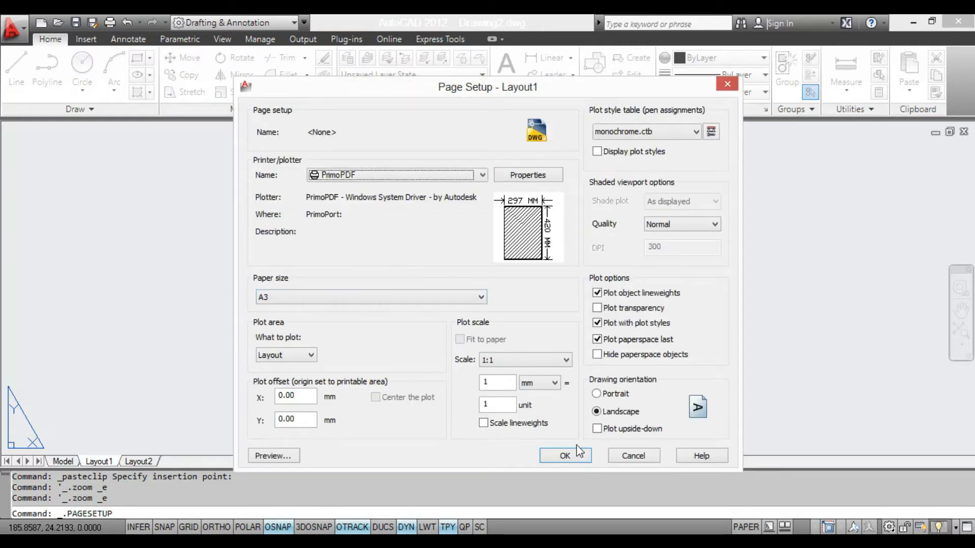
left_click(625, 457)
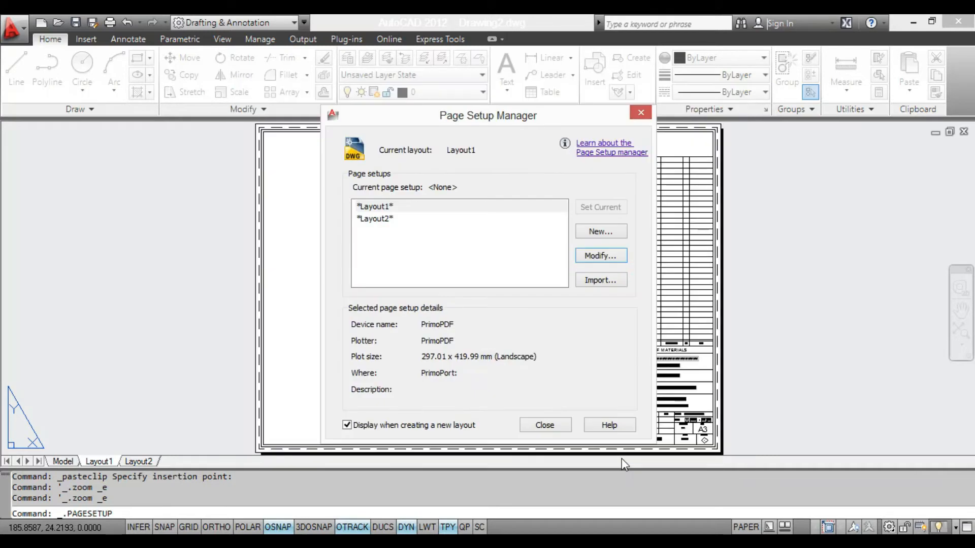
left_click(559, 428)
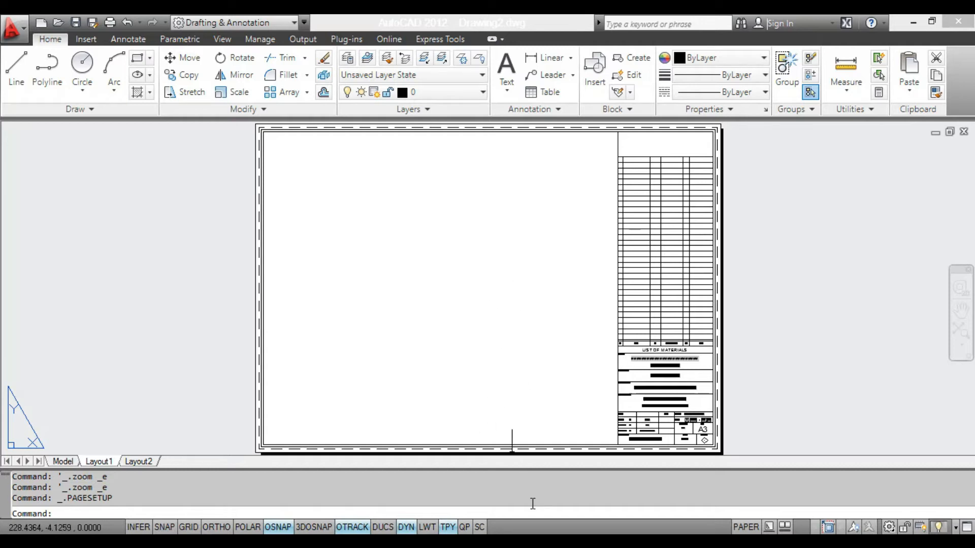
- Switch to the browser article and read the introduction to inserting working drawings into a viewport
key("alt+Tab")
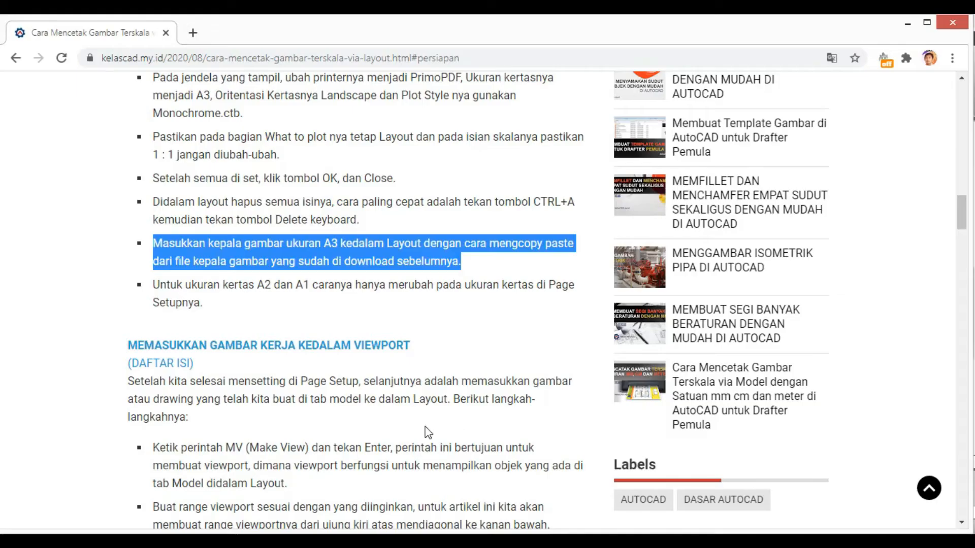
left_click(425, 429)
scroll(424, 427, "down", 3)
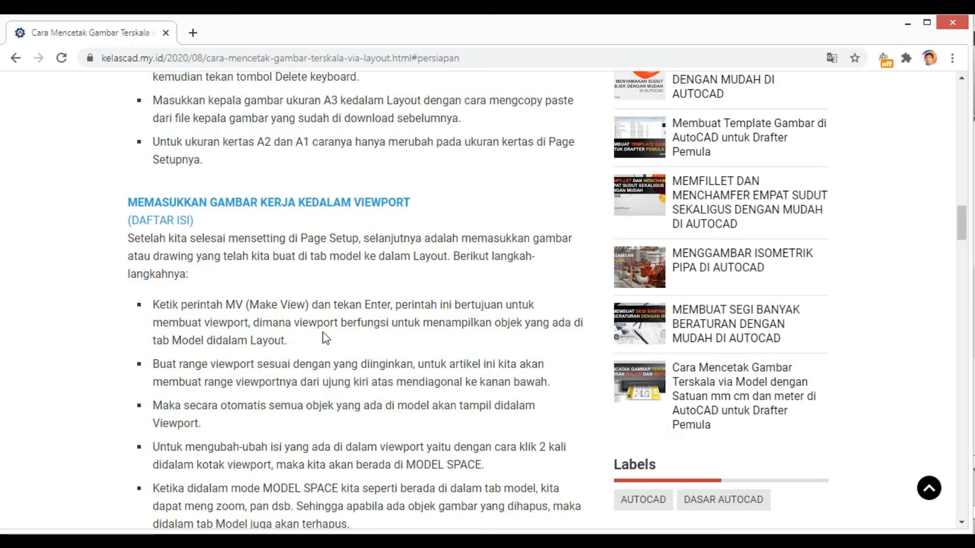
scroll(325, 338, "down", 1)
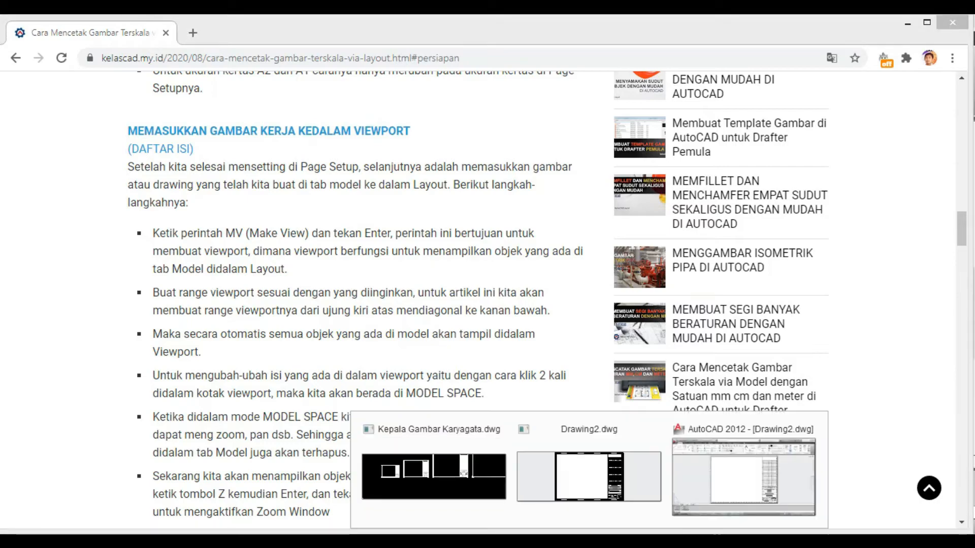
- Return to Drawing2.dwg and compare the objects drawn in model space with the contents of Layout1
left_click(606, 479)
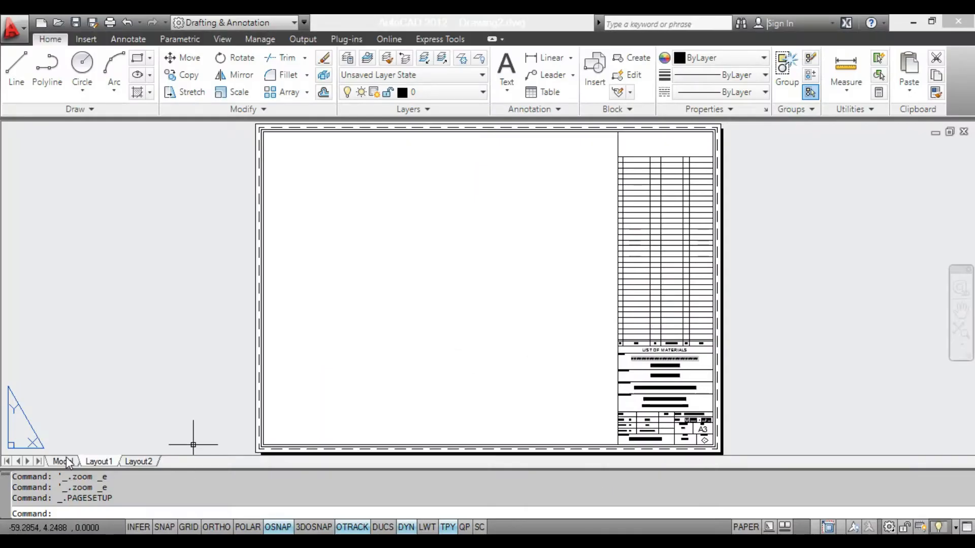
left_click(63, 461)
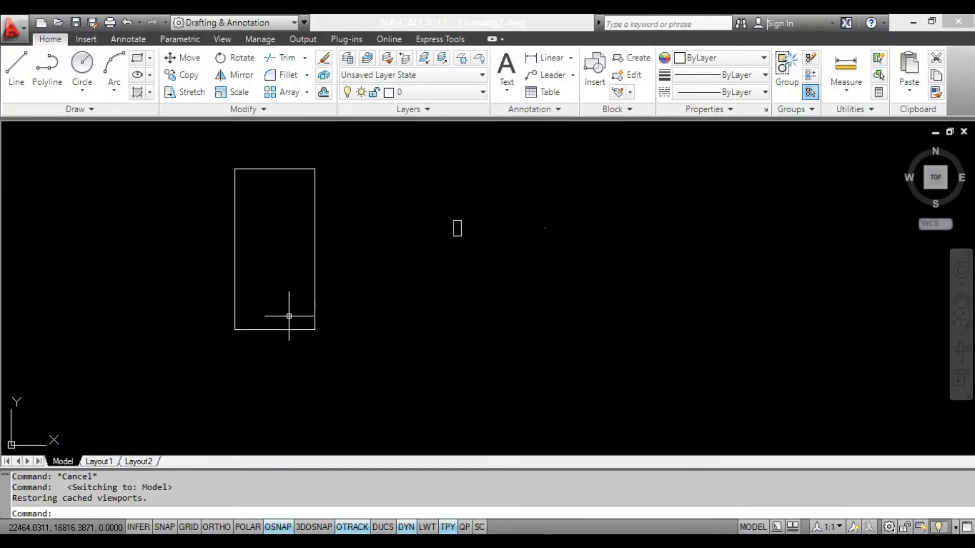
left_click(105, 461)
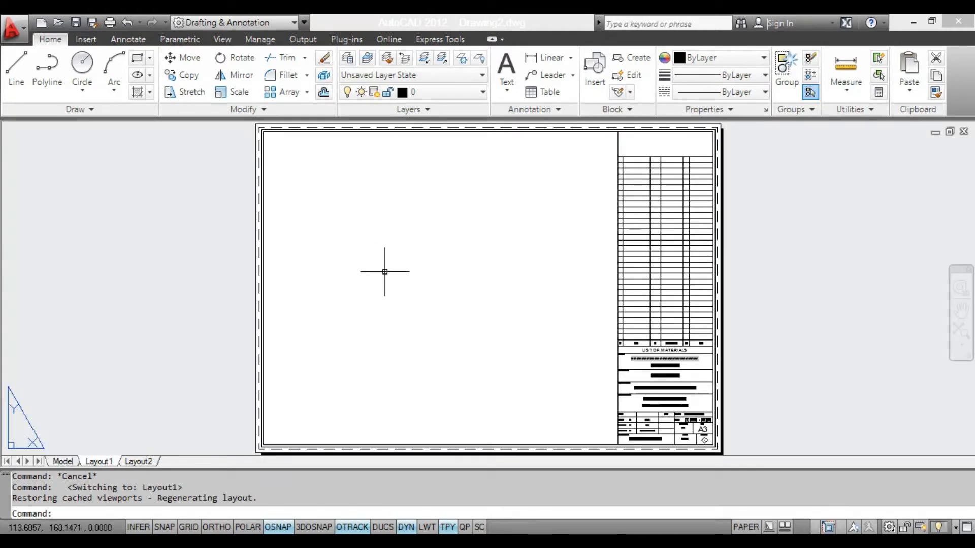
scroll(384, 271, "down", 2)
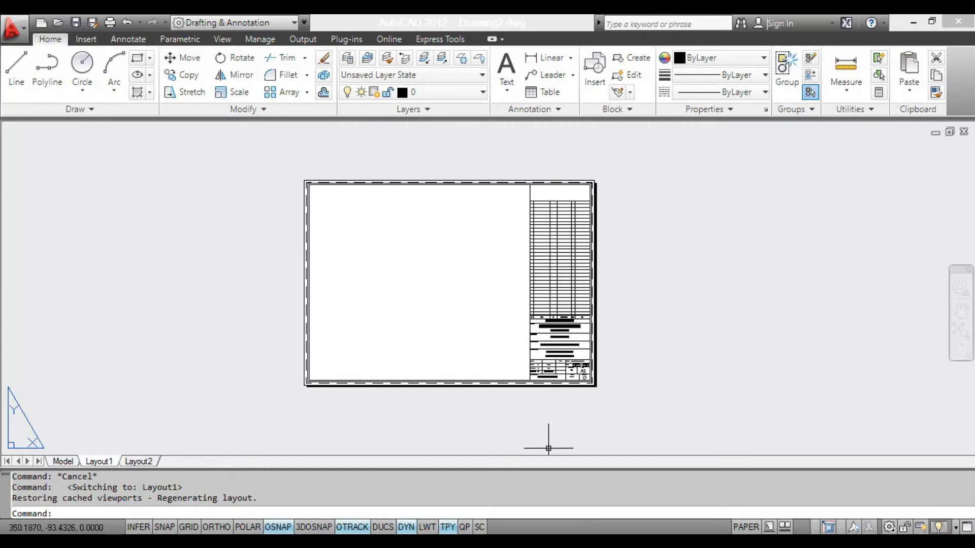
- Switch to the article and read the instruction on the MV (Make View) command and the viewport's purpose
mouse_move(589, 542)
left_click(545, 542)
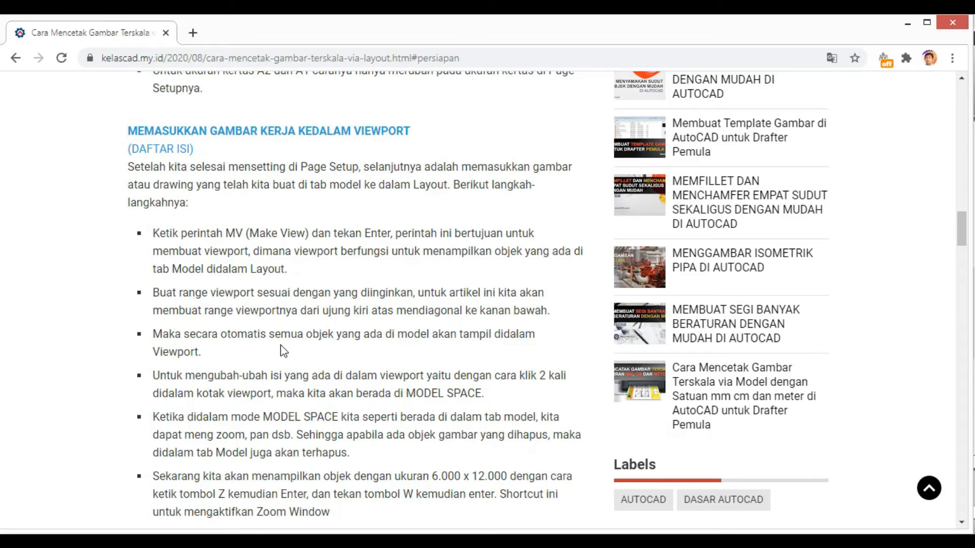
left_click_drag(227, 233, 246, 234)
left_click_drag(262, 252, 473, 269)
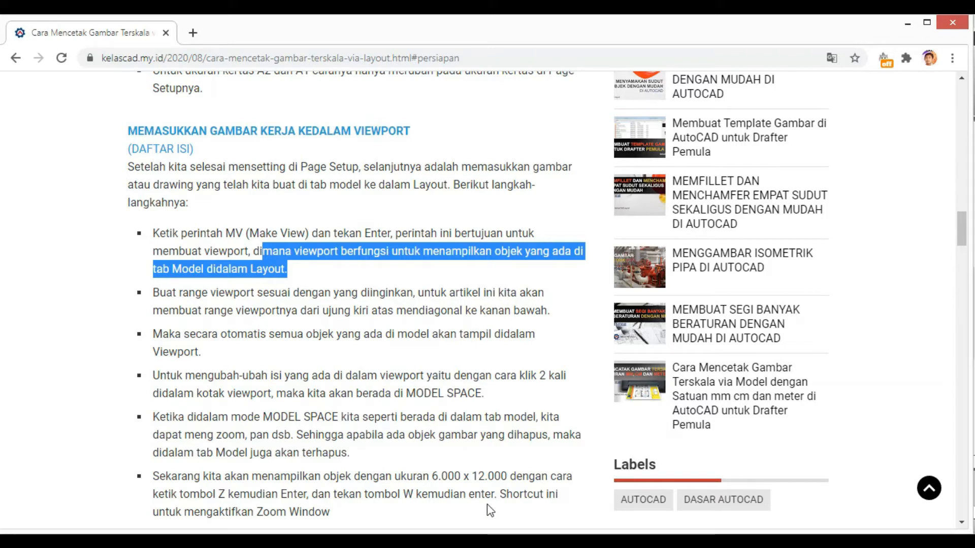
- Return to Layout1 of Drawing2.dwg and start the MVIEW command
mouse_move(589, 539)
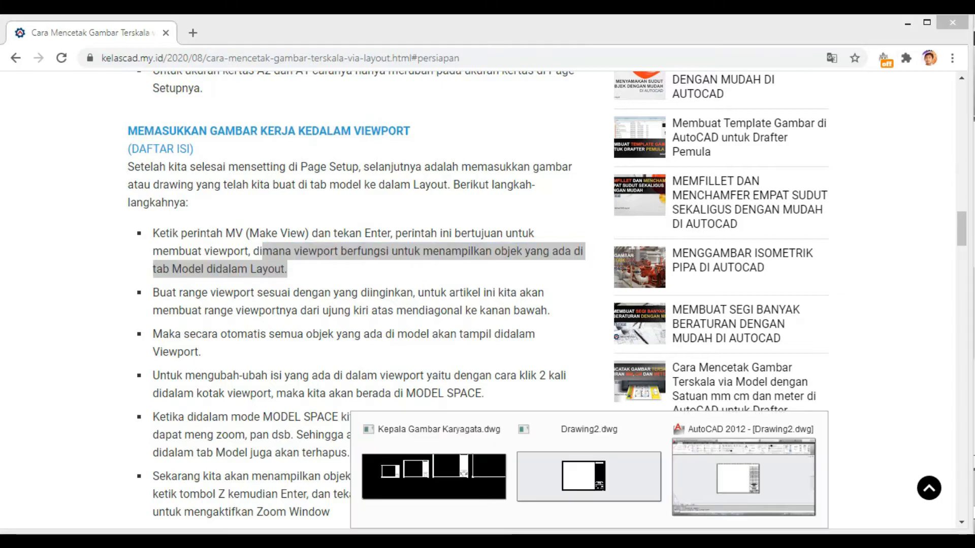
left_click(589, 470)
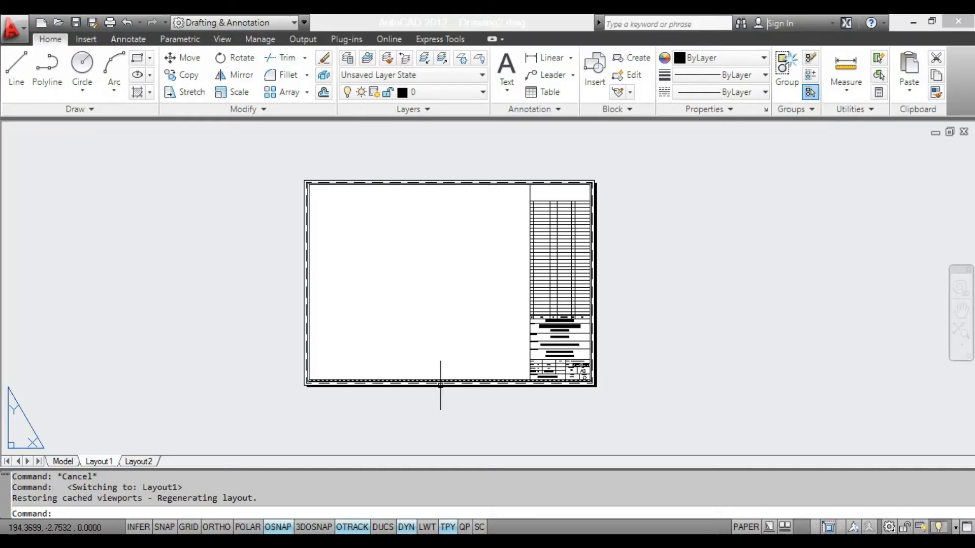
scroll(439, 383, "up", 3)
middle_click_drag(437, 385, 438, 433)
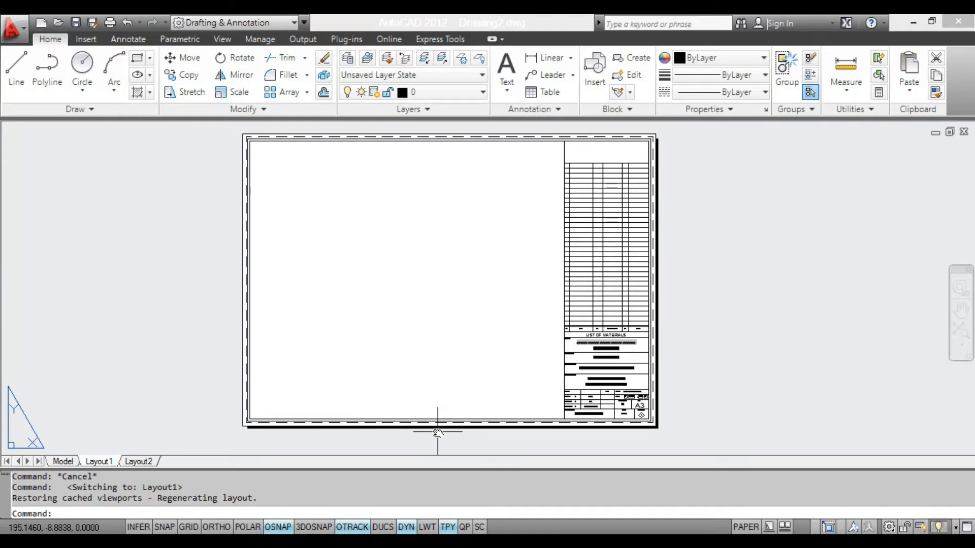
type("mv")
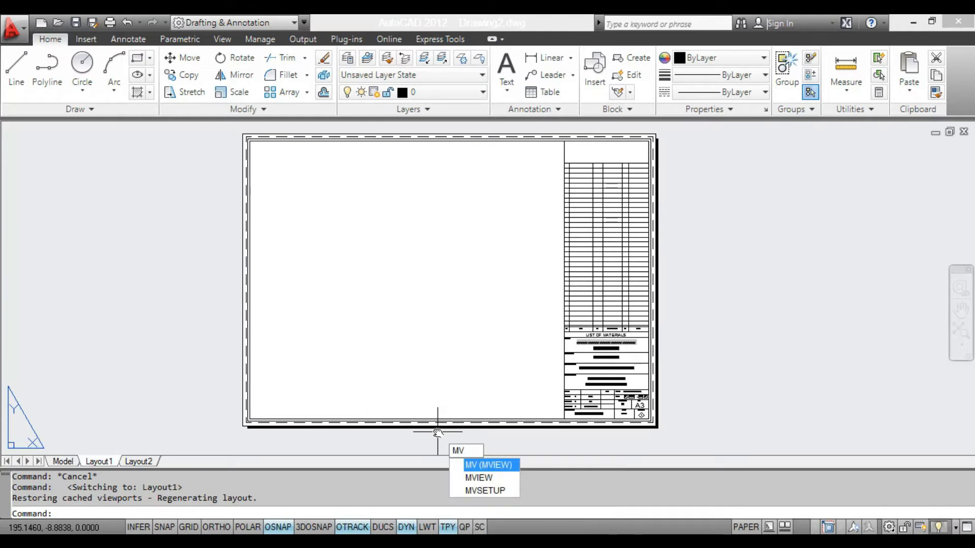
key("Return")
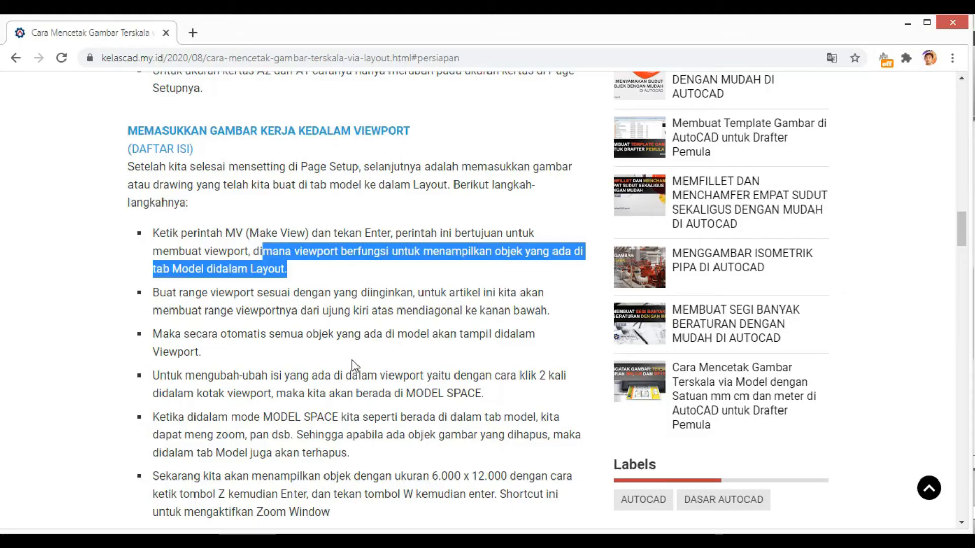
- Read the article's instruction on the viewport's diagonal range, and return to Drawing2.dwg
scroll(352, 360, "down", 1)
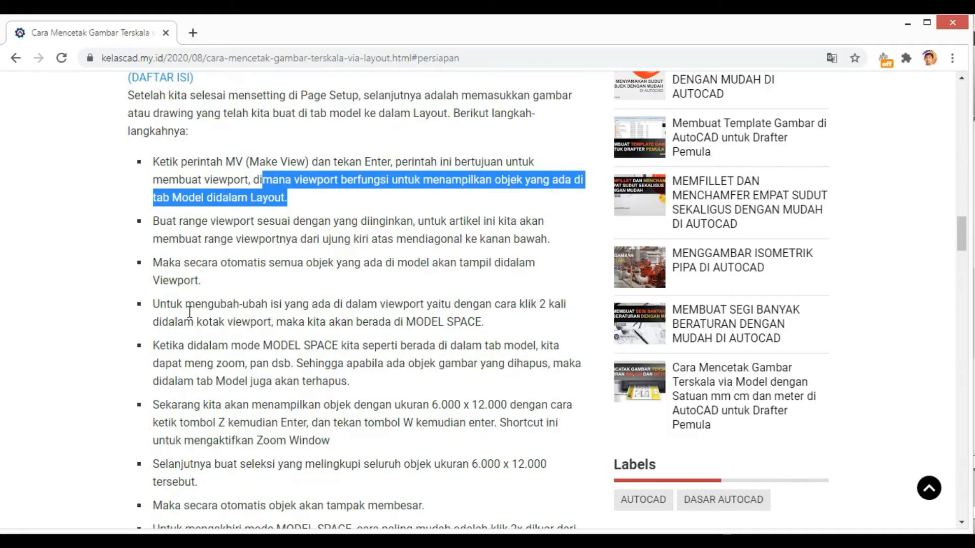
left_click_drag(154, 222, 550, 235)
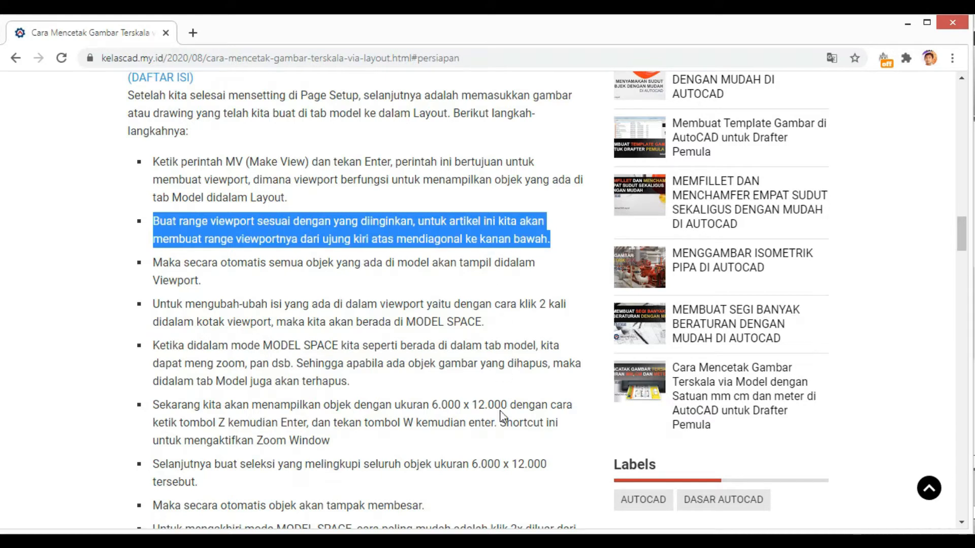
left_click(630, 501)
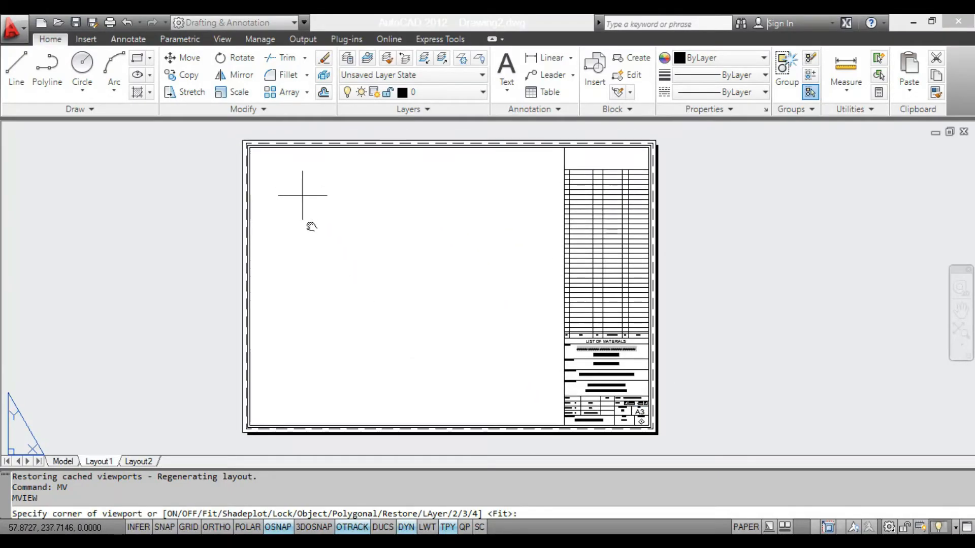
- Create a rectangular viewport from the inner frame's upper-left corner to the lower corner where the frame meets the title block column
scroll(257, 183, "up", 3)
scroll(257, 177, "up", 2)
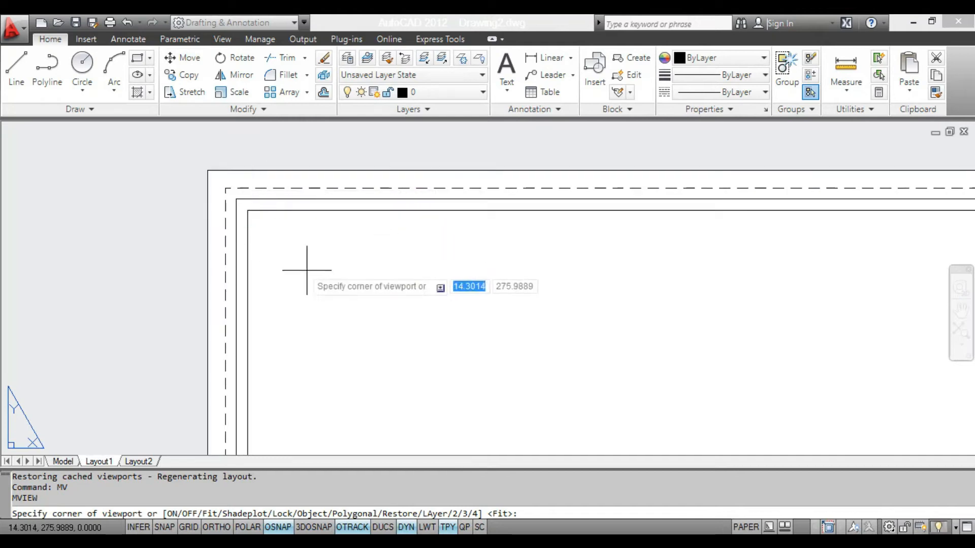
scroll(247, 217, "up", 2)
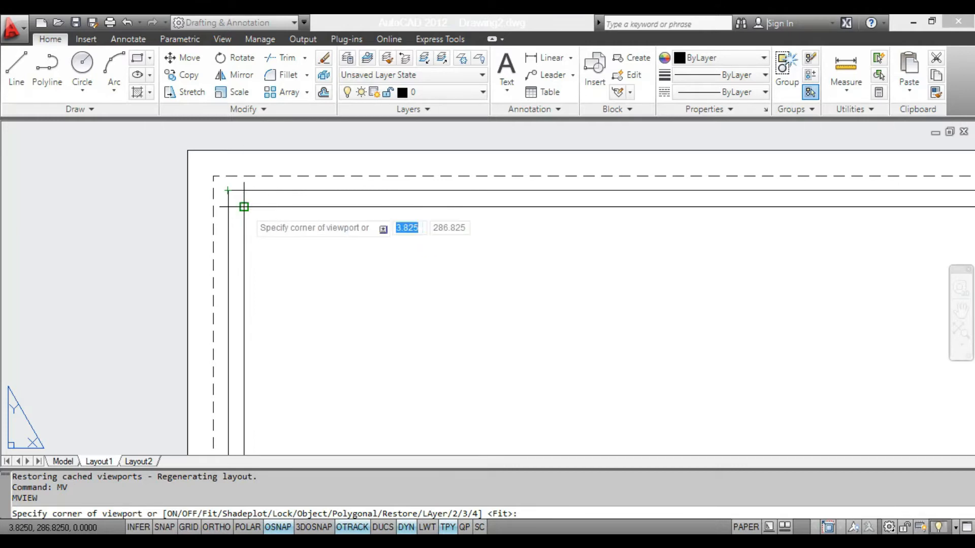
left_click(244, 206)
scroll(244, 208, "down", 1)
scroll(244, 207, "down", 4)
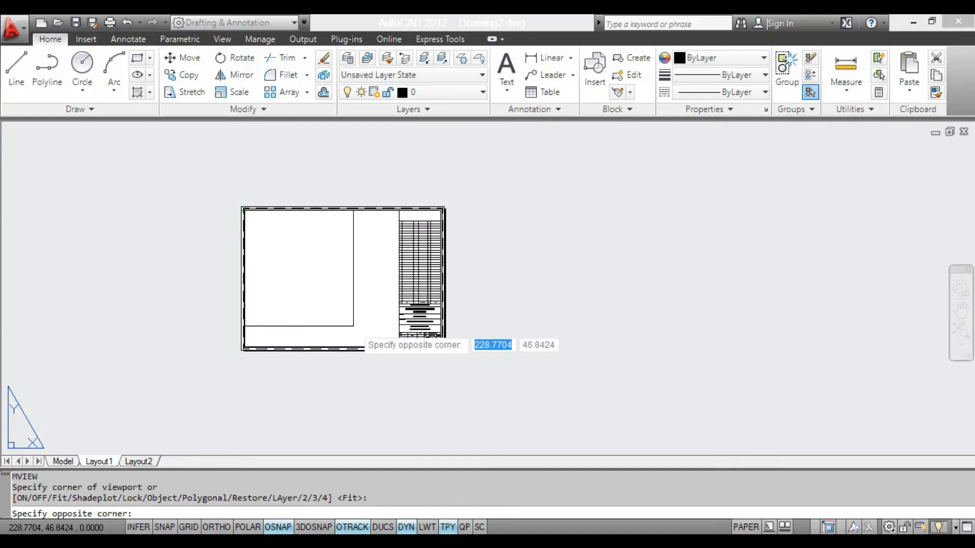
scroll(406, 376, "up", 3)
scroll(447, 368, "up", 5)
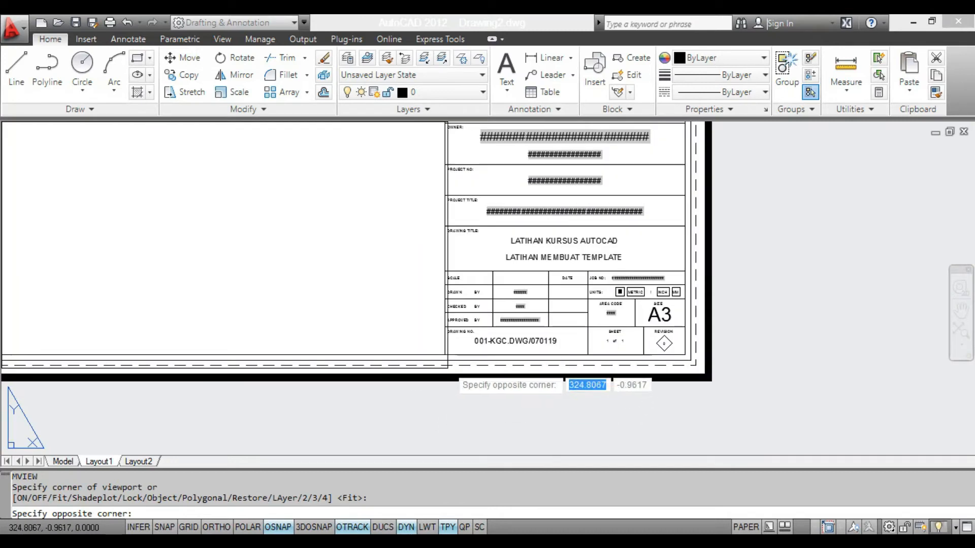
left_click(440, 351)
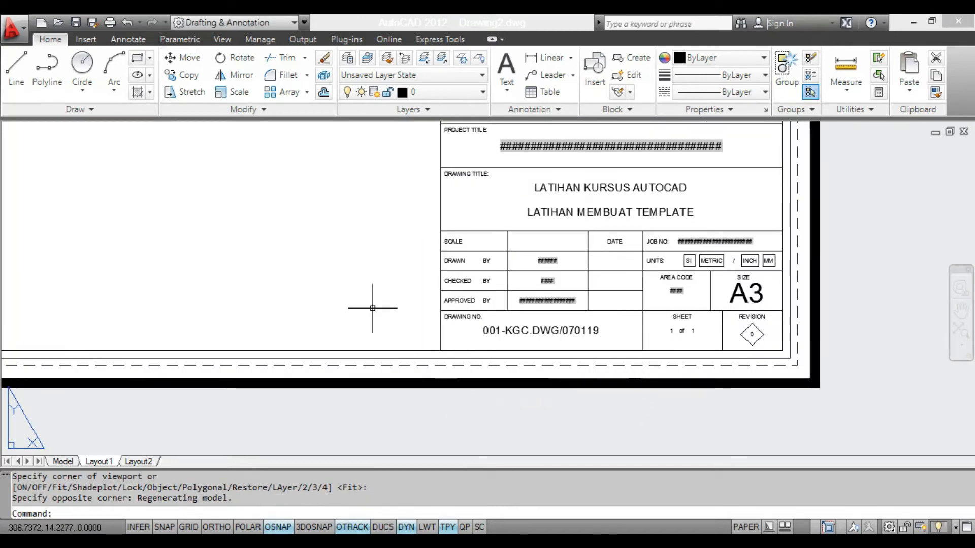
scroll(401, 308, "down", 5)
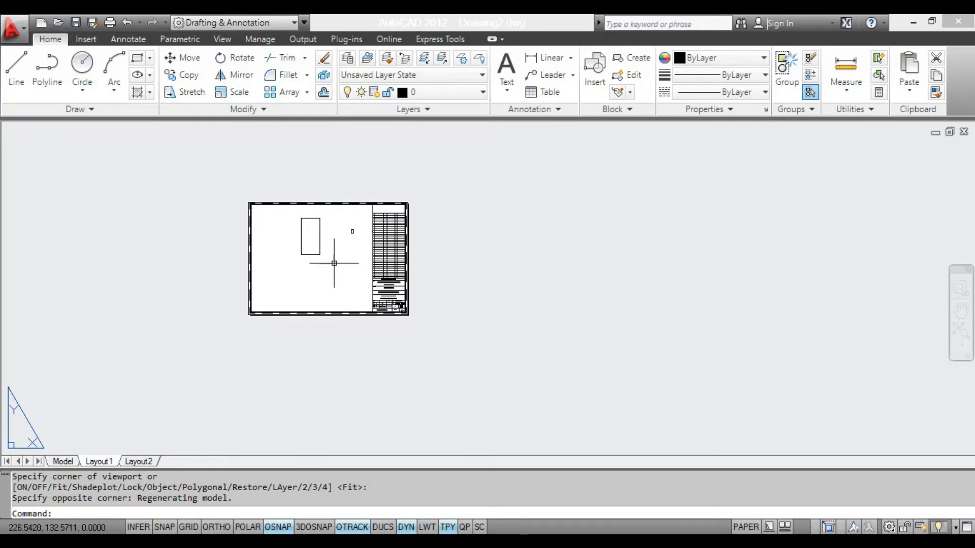
scroll(310, 247, "up", 3)
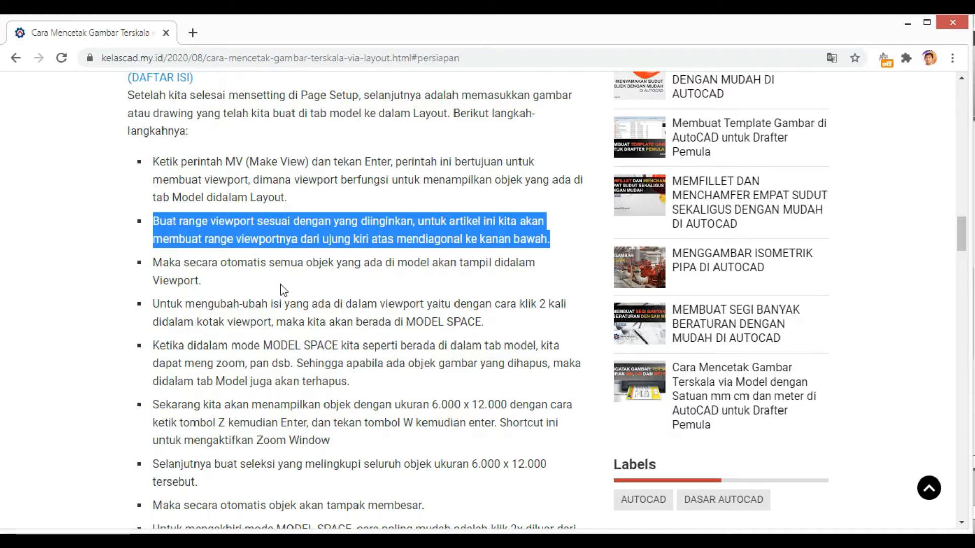
- Read the article's instructions on displaying model objects and entering MODEL SPACE in the viewport, and return to Drawing2.dwg
left_click_drag(154, 263, 191, 279)
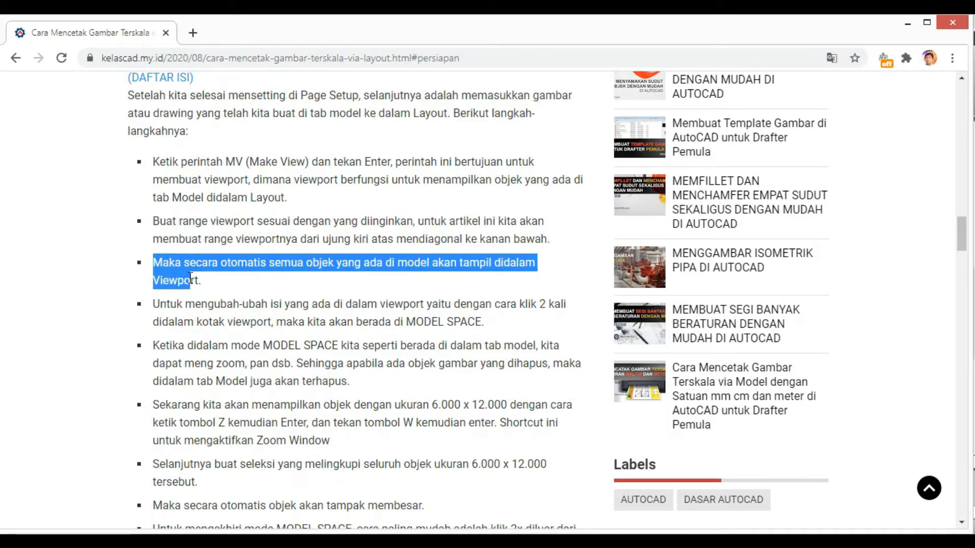
left_click_drag(155, 304, 496, 321)
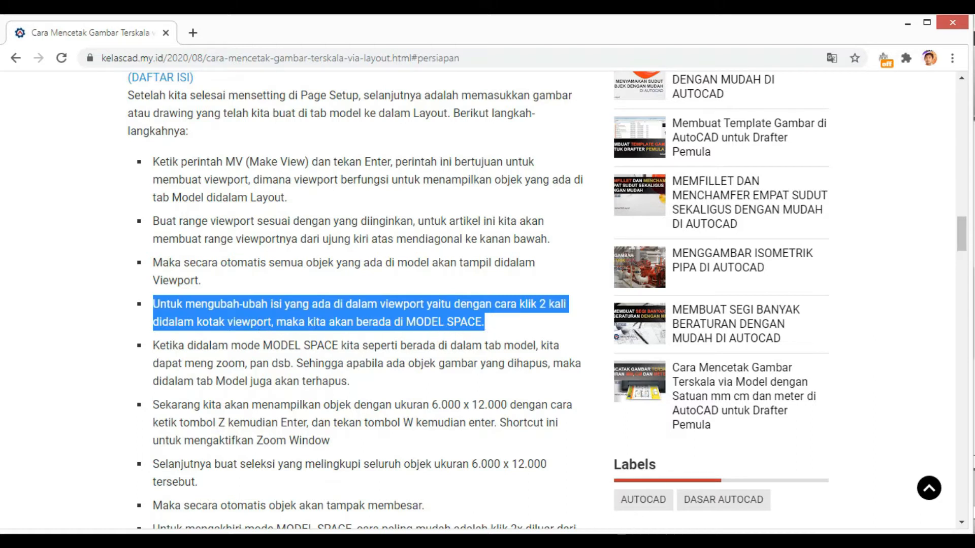
left_click(589, 540)
left_click(604, 473)
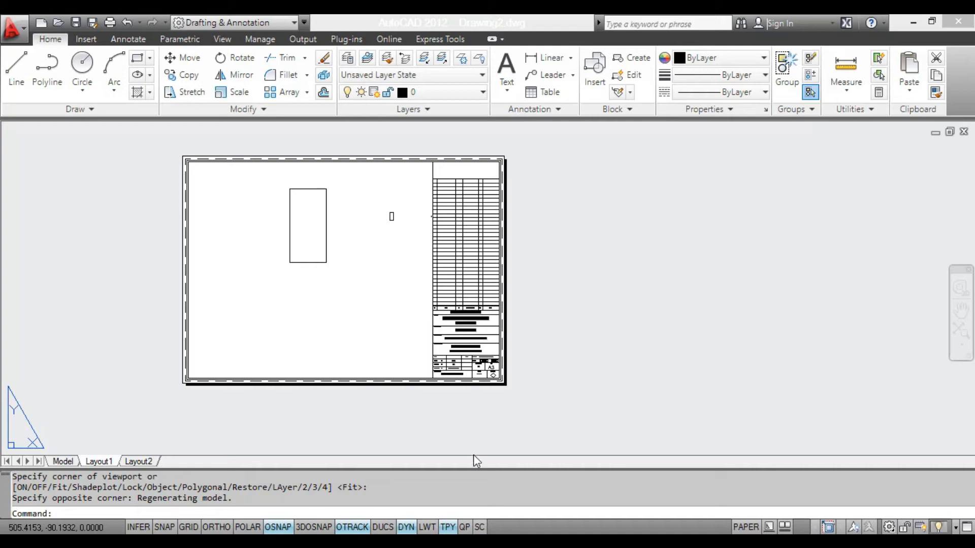
- Examine how zooming and panning in paper space affect Layout1's sheet and the objects shown in its viewport
scroll(296, 272, "up", 2)
scroll(291, 276, "down", 4)
scroll(293, 273, "up", 3)
scroll(294, 273, "up", 2)
scroll(294, 273, "down", 4)
scroll(294, 273, "up", 5)
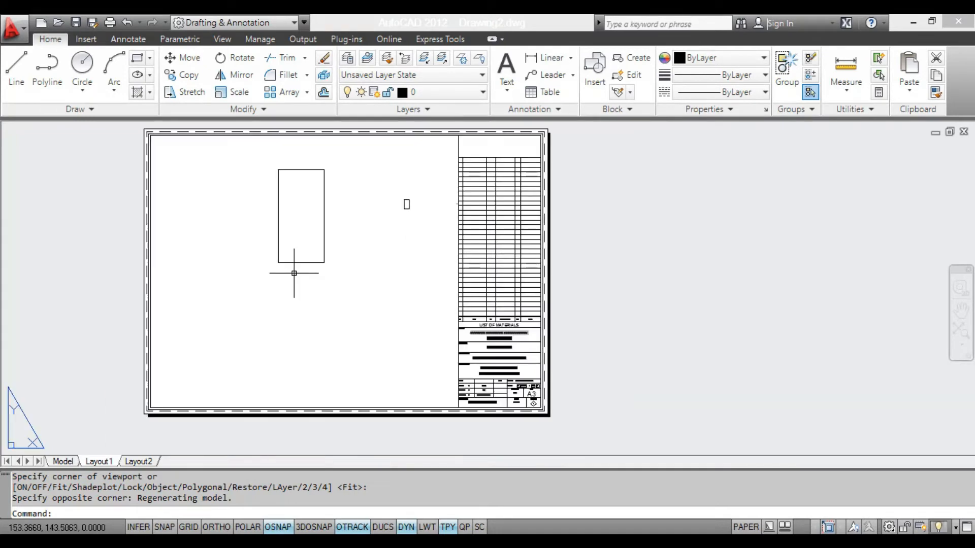
scroll(294, 273, "down", 5)
scroll(287, 266, "up", 2)
middle_click_drag(261, 300, 358, 316)
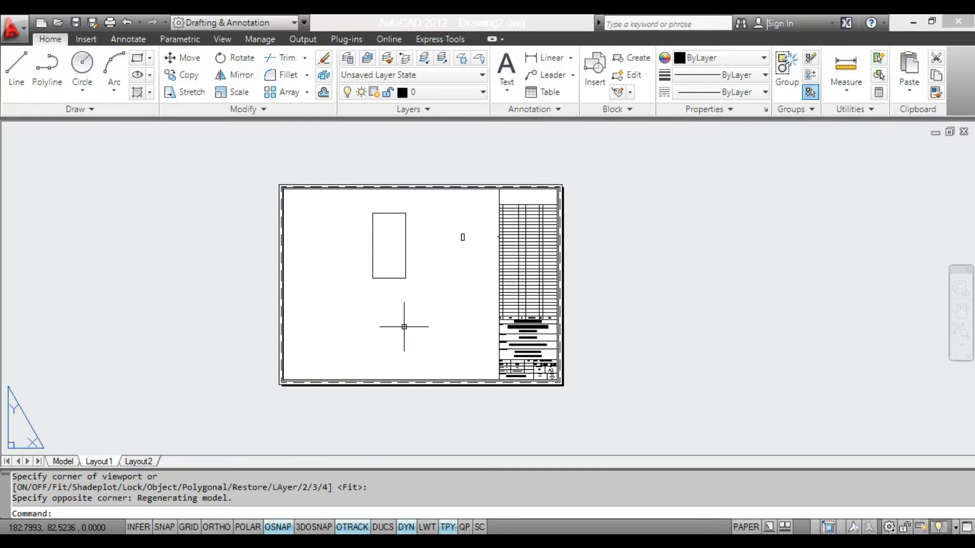
scroll(410, 307, "up", 2)
scroll(410, 306, "down", 2)
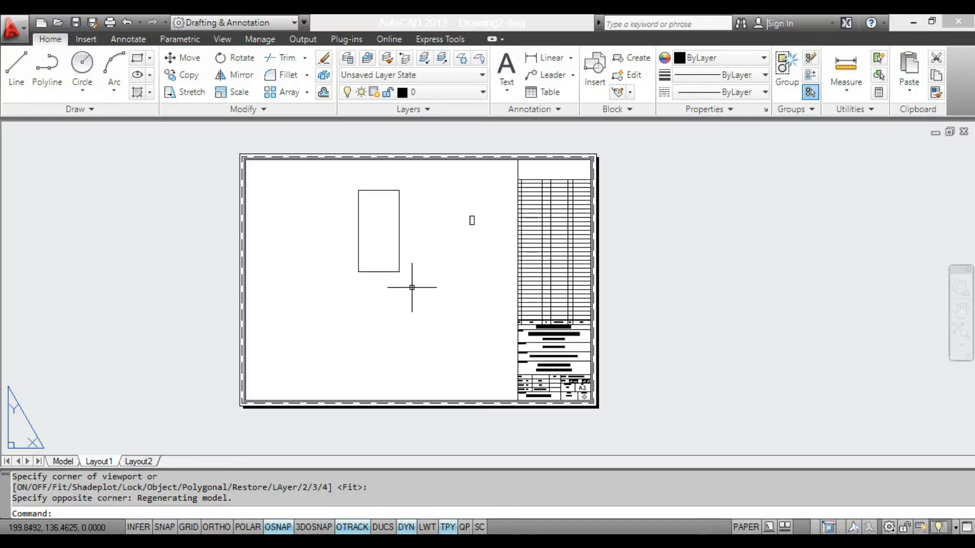
- Activate model space inside Layout1's new viewport
left_click(442, 276)
key("Escape")
double_click(440, 279)
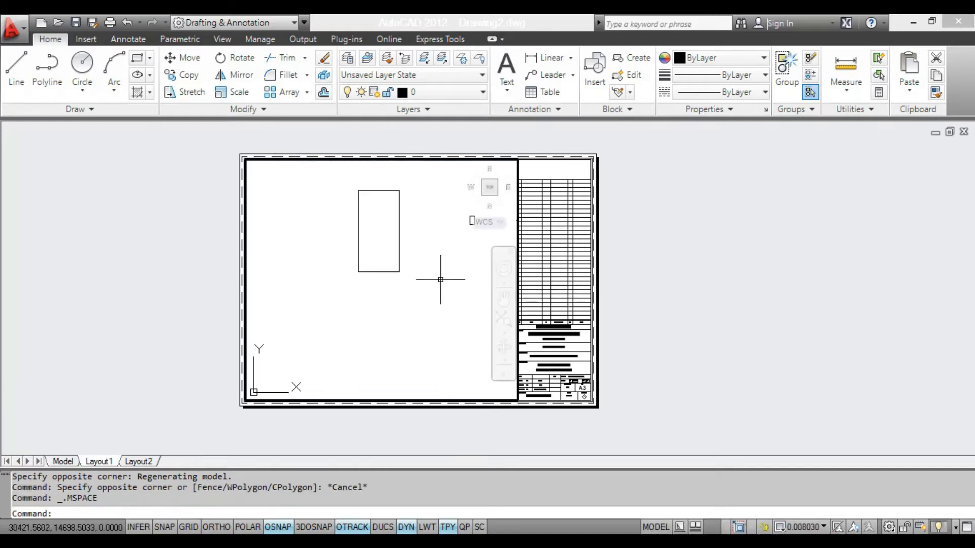
- Examine how zooming inside the active viewport affects the model rectangles compared with the surrounding title block
scroll(440, 279, "down", 5)
scroll(440, 279, "up", 2)
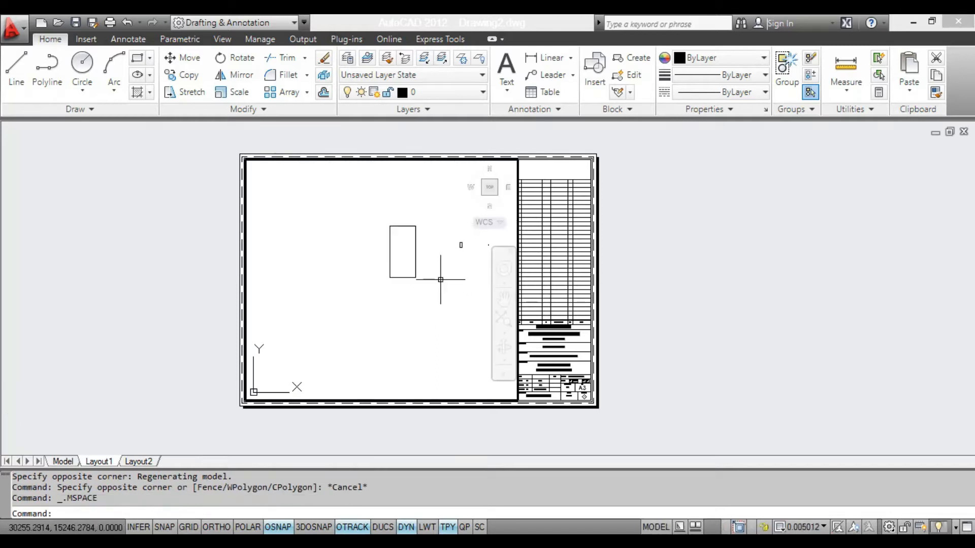
scroll(441, 279, "up", 3)
scroll(441, 279, "down", 2)
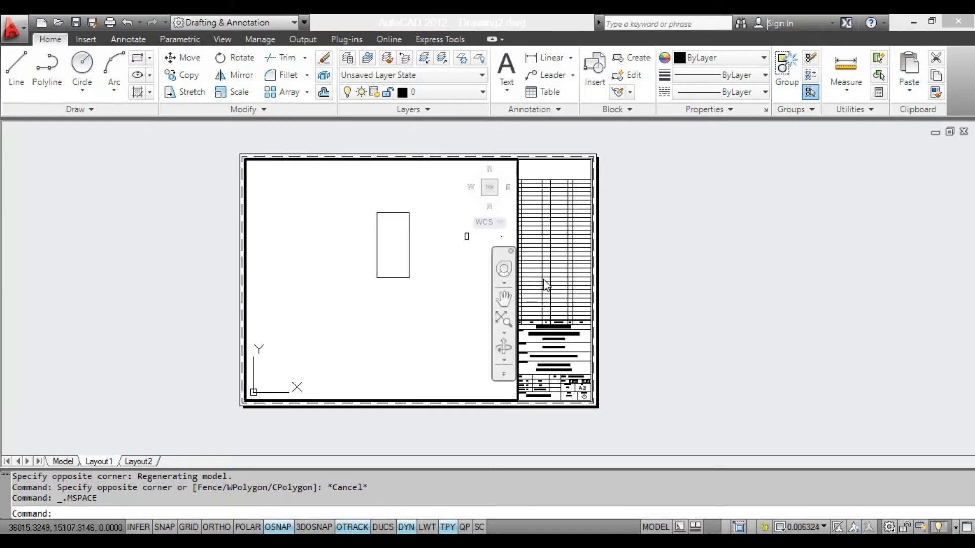
scroll(447, 290, "down", 3)
scroll(443, 283, "up", 4)
scroll(442, 280, "down", 3)
scroll(443, 280, "up", 2)
scroll(443, 280, "down", 2)
scroll(443, 278, "up", 4)
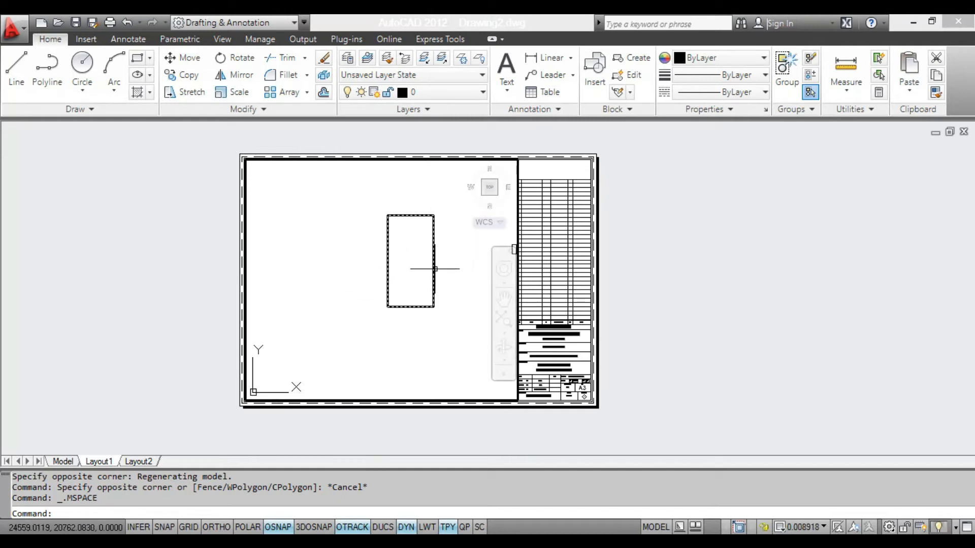
mouse_move(434, 267)
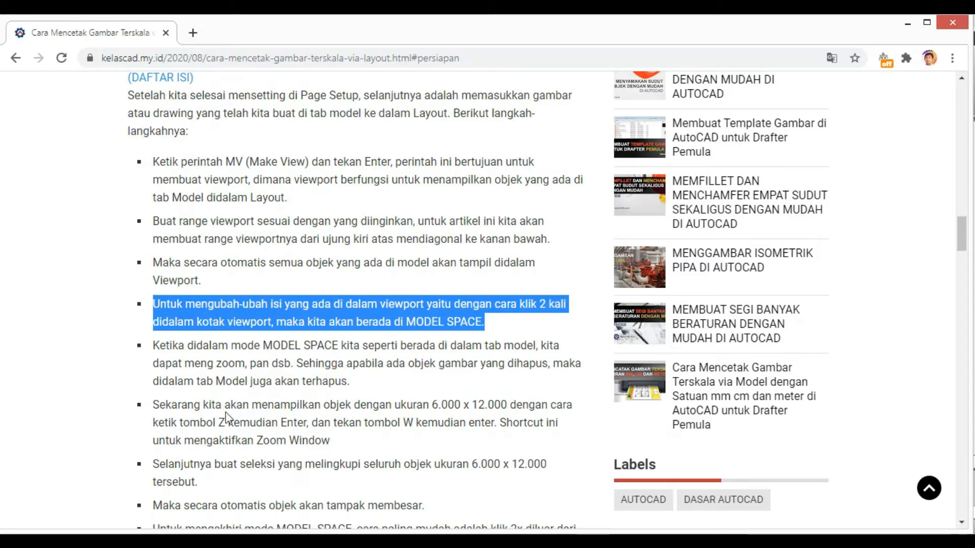
- Read the article's Zoom Window instruction for displaying the 6.000 x 12.000 object and return to Drawing2.dwg
left_click_drag(153, 405, 447, 439)
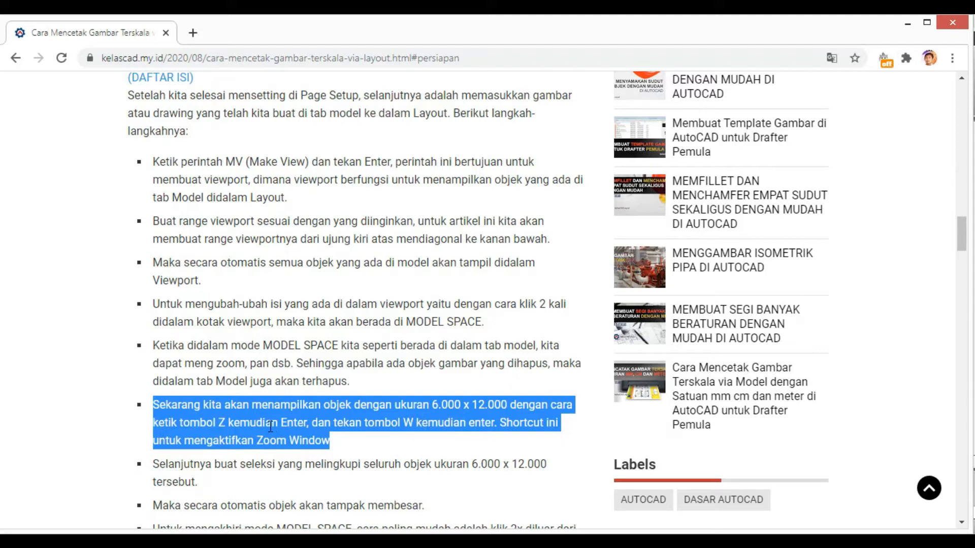
left_click(596, 533)
left_click(604, 495)
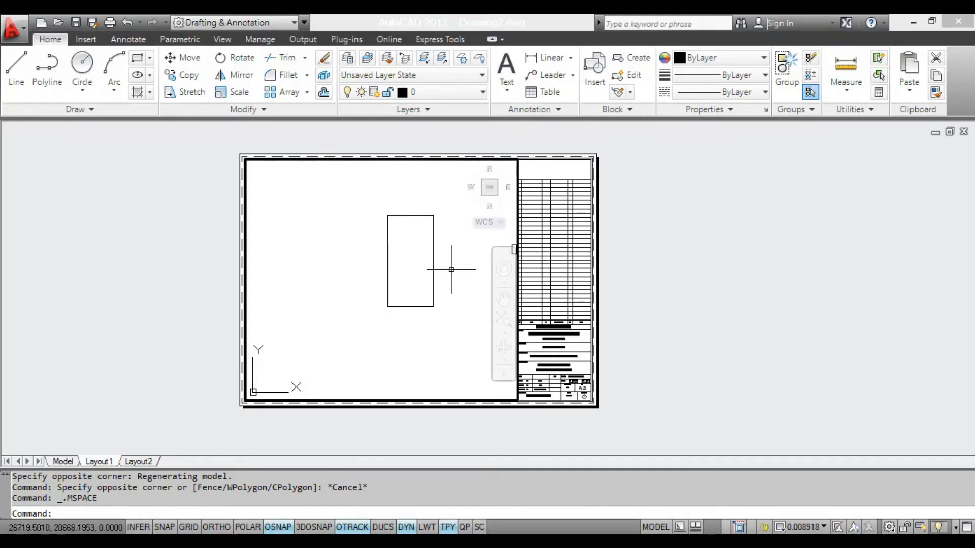
- Enlarge the 6.000 x 12.000 rectangle inside Layout1's viewport until it nearly fills the height, and return to paper space
scroll(434, 246, "up", 4)
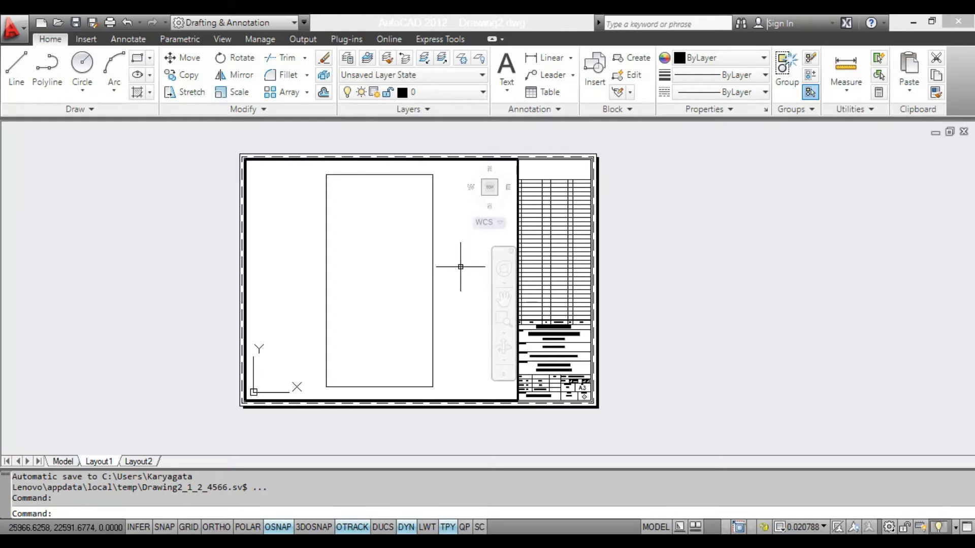
double_click(676, 260)
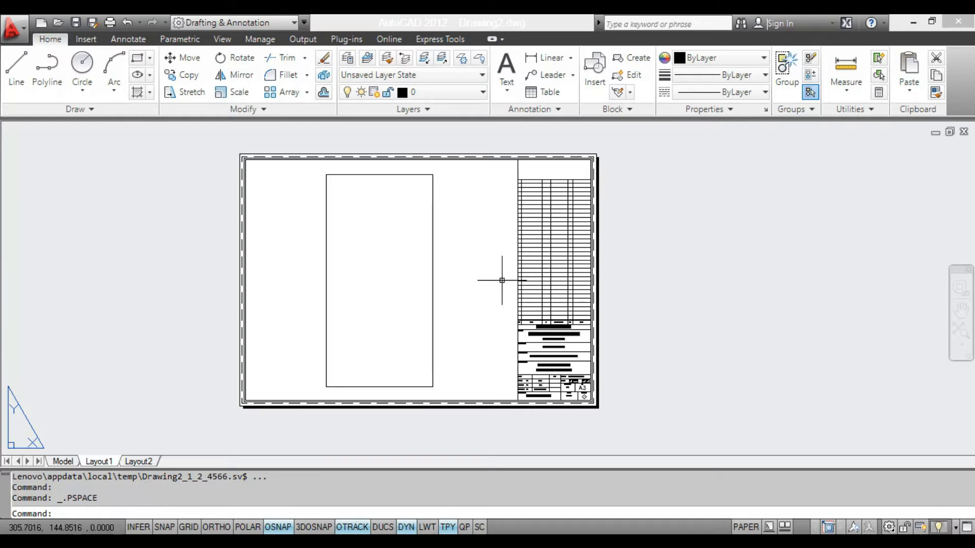
double_click(473, 273)
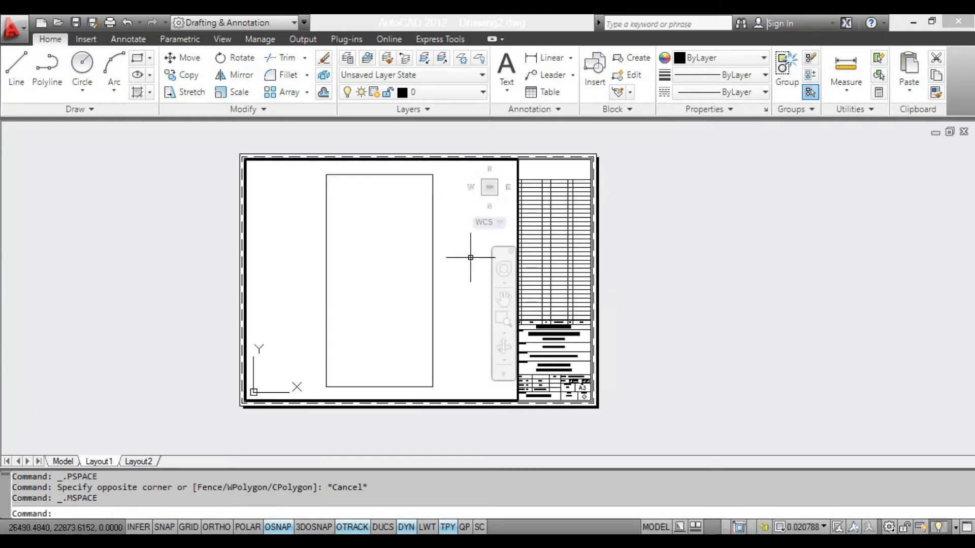
double_click(680, 274)
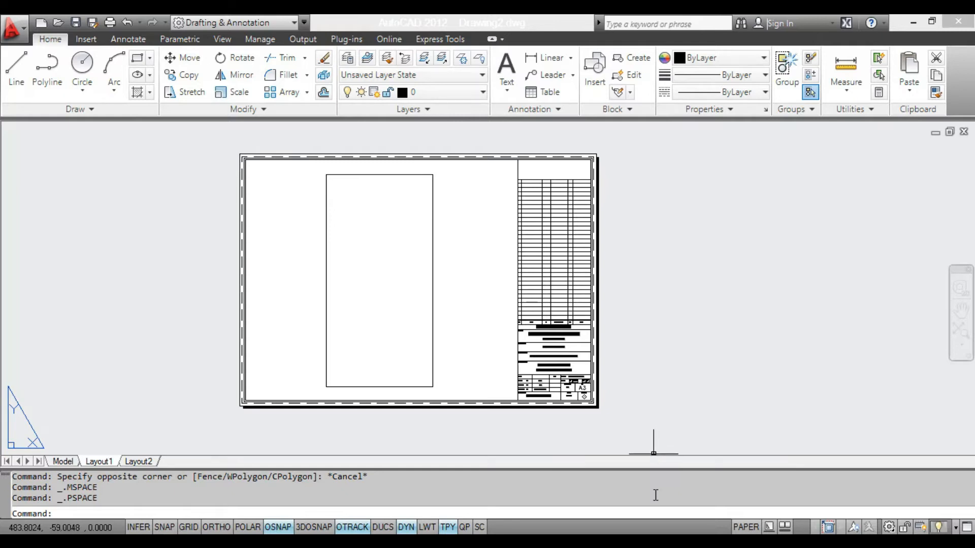
- Read the article's section on giving the viewport a 1:100 print scale for millimetre units and return to Drawing2.dwg
left_click(618, 541)
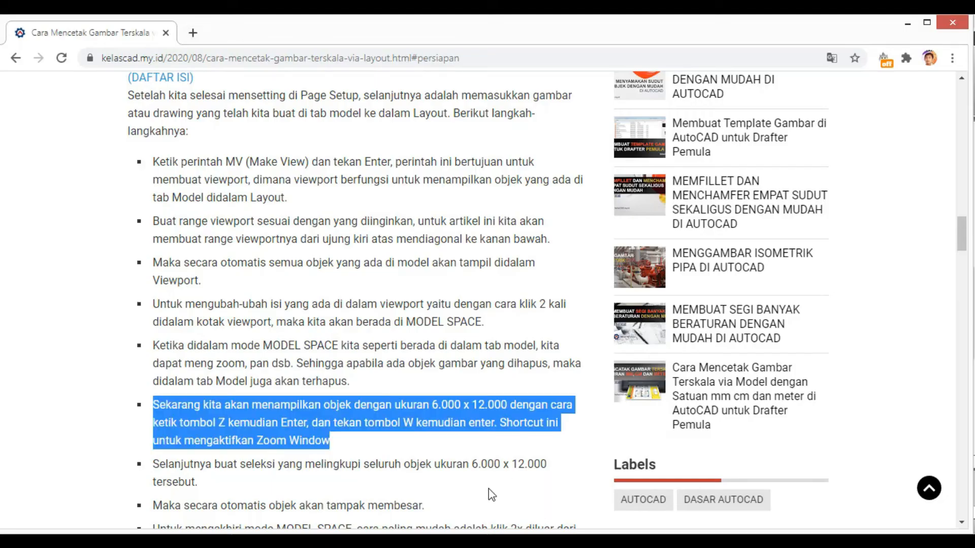
scroll(485, 488, "down", 1)
scroll(485, 488, "down", 2)
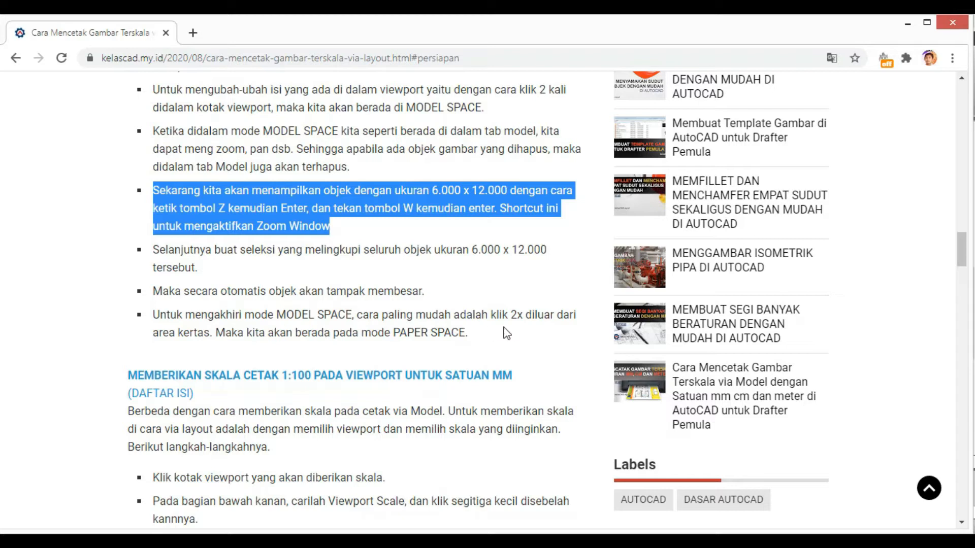
scroll(495, 343, "down", 3)
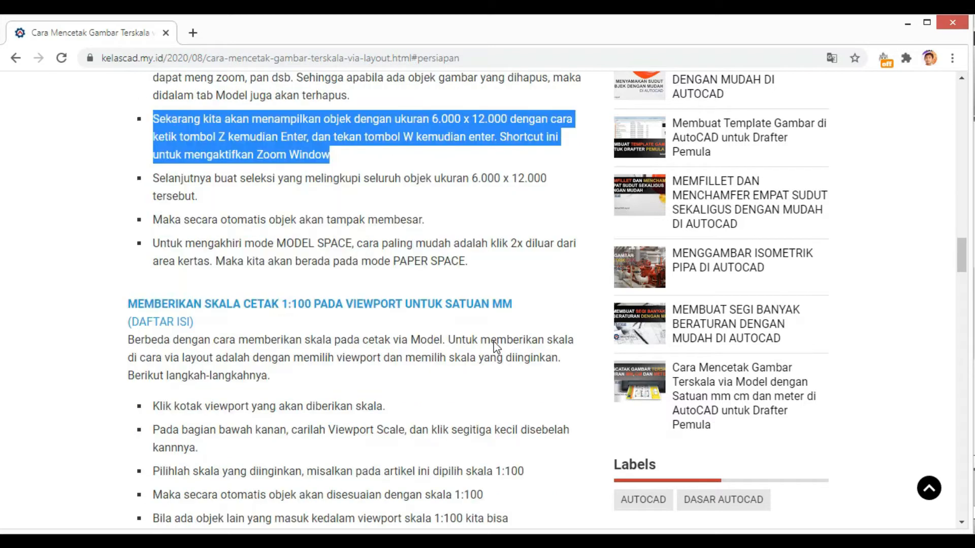
scroll(495, 343, "down", 1)
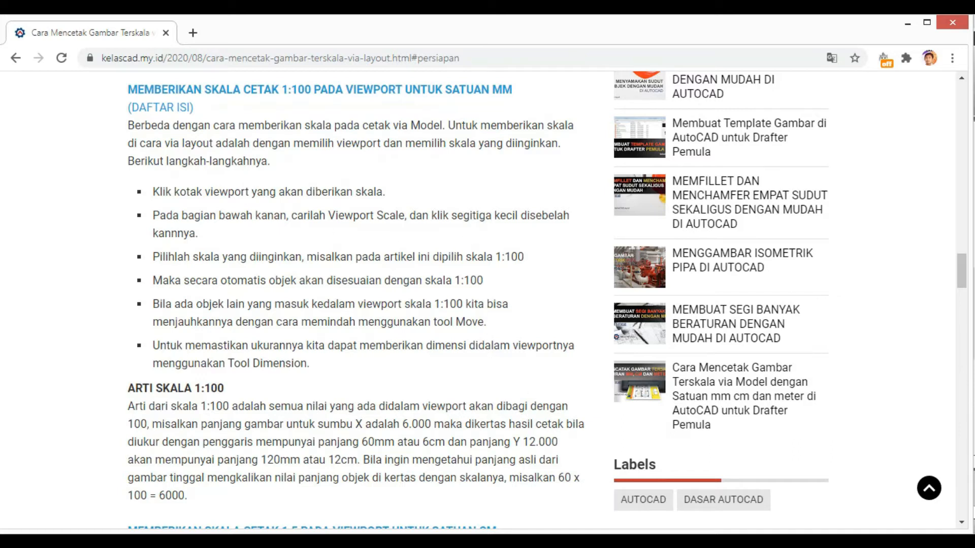
left_click(589, 540)
left_click(599, 483)
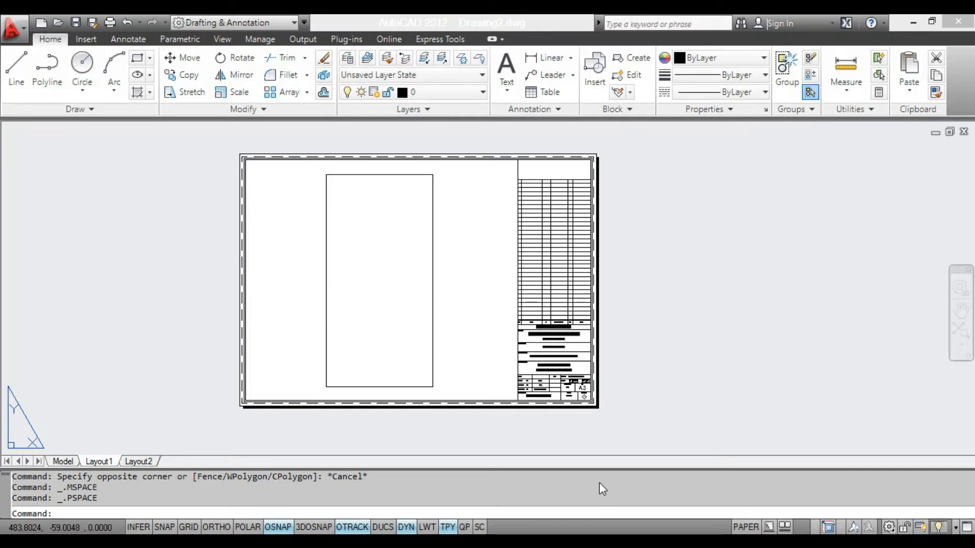
- Review Layout1's page setup, especially its plot scale and units, and close it without changes
right_click(100, 464)
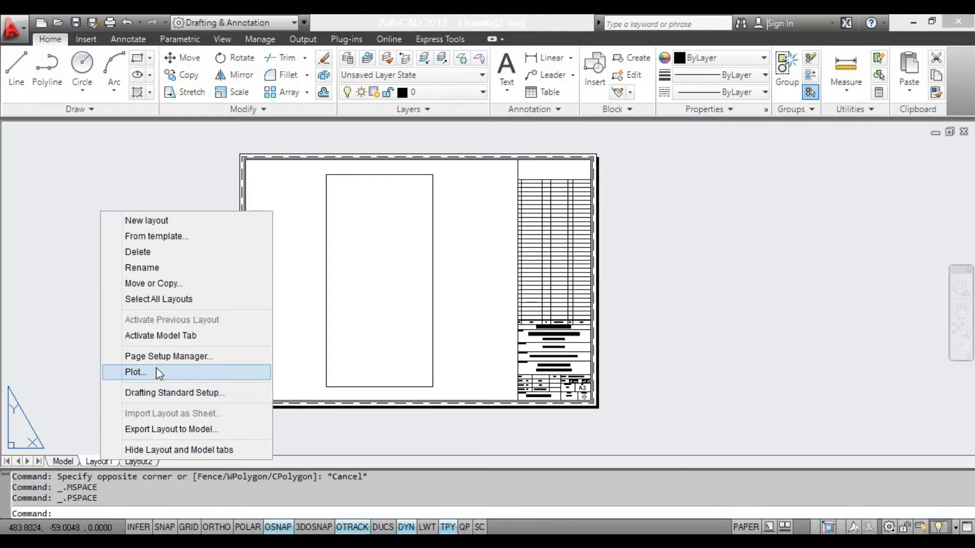
left_click(162, 356)
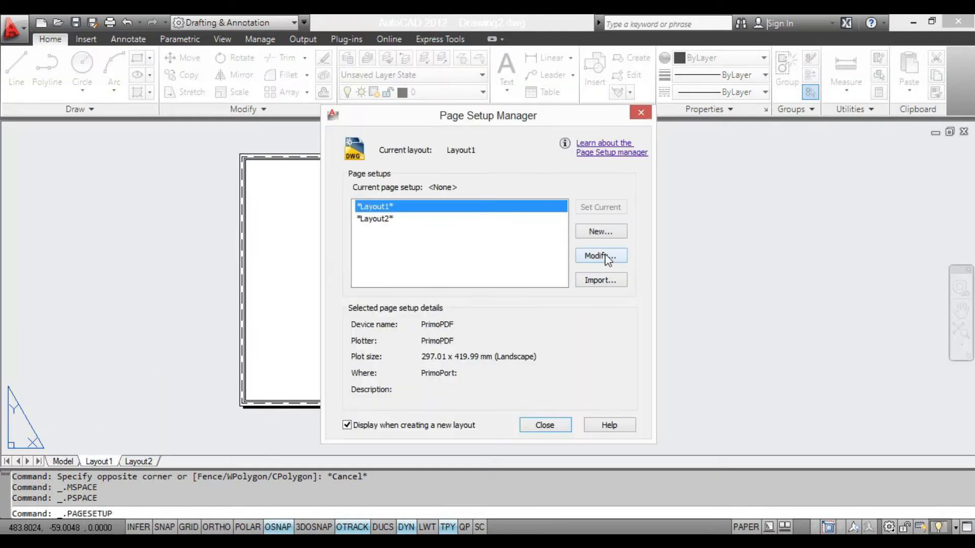
left_click(596, 261)
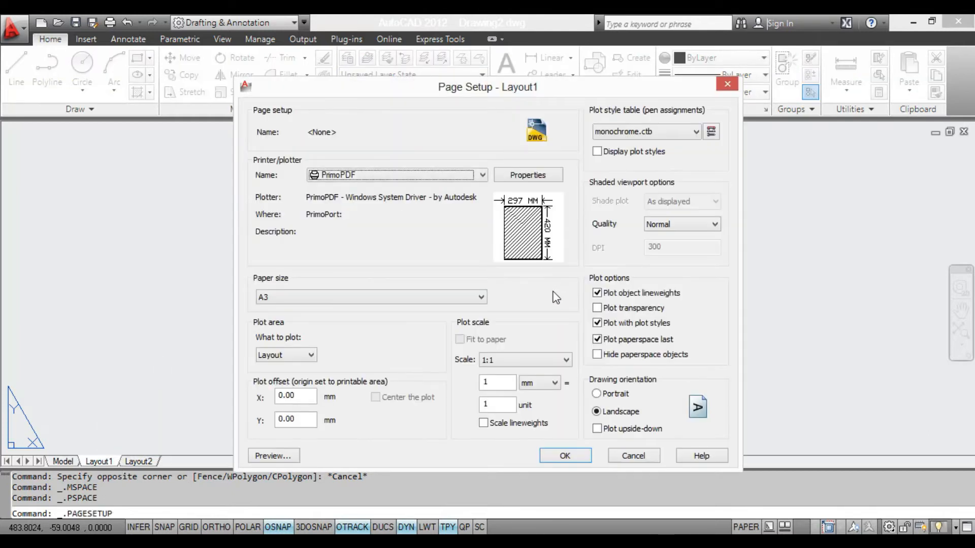
left_click(499, 403)
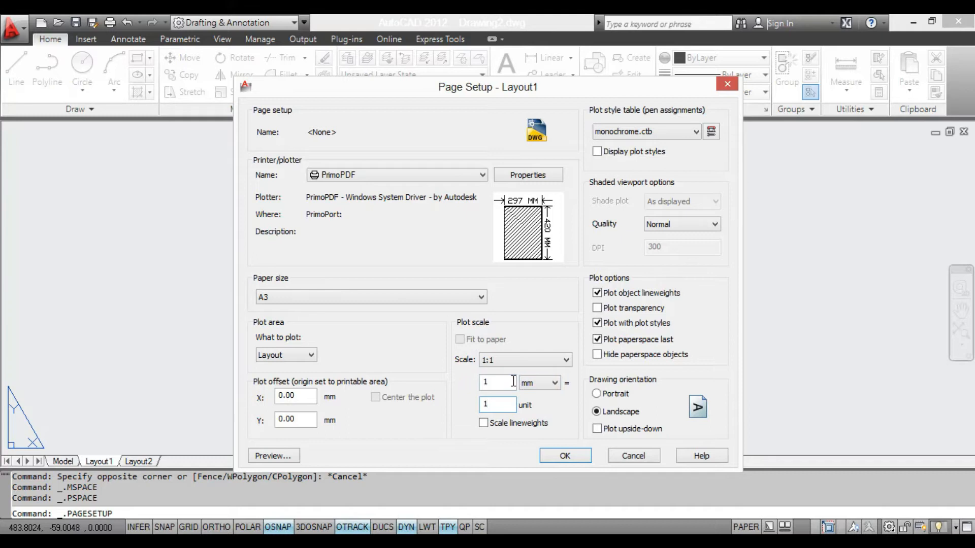
left_click(631, 457)
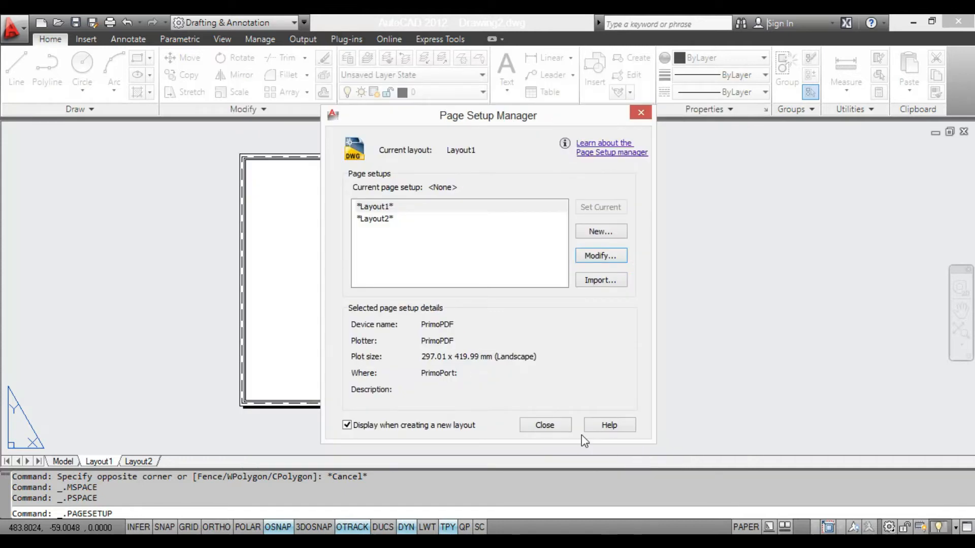
left_click(565, 428)
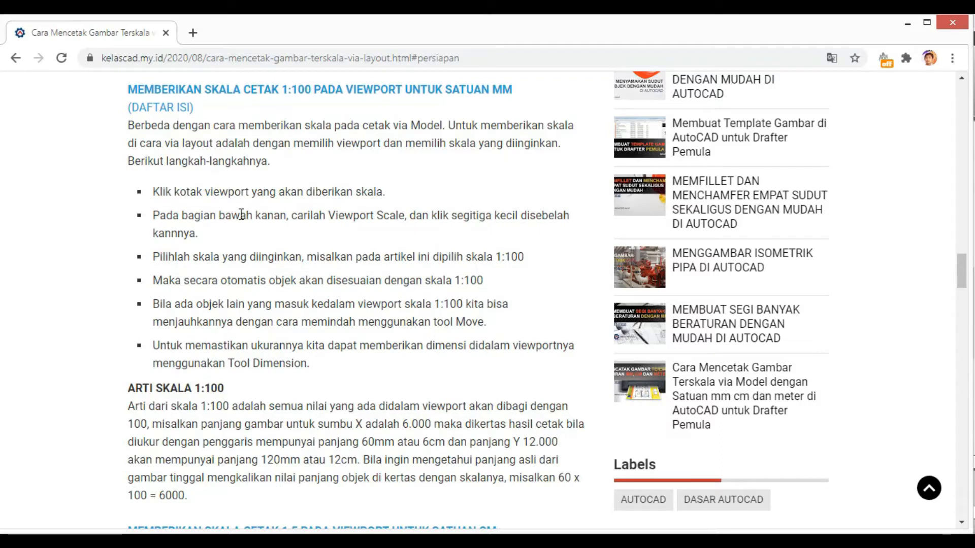
- Follow the article's instruction to select Layout1's viewport and set its viewport scale to 1:100
left_click_drag(153, 194, 389, 201)
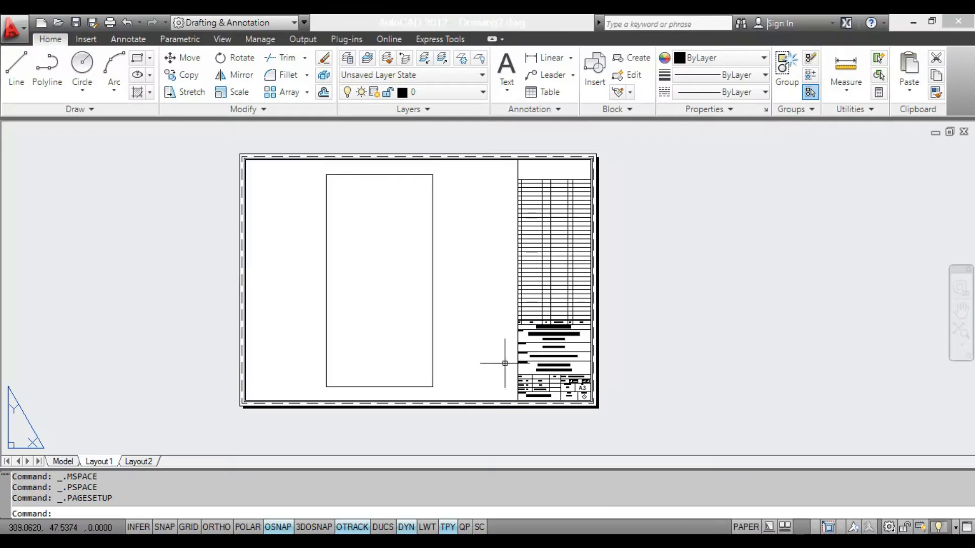
left_click(612, 489)
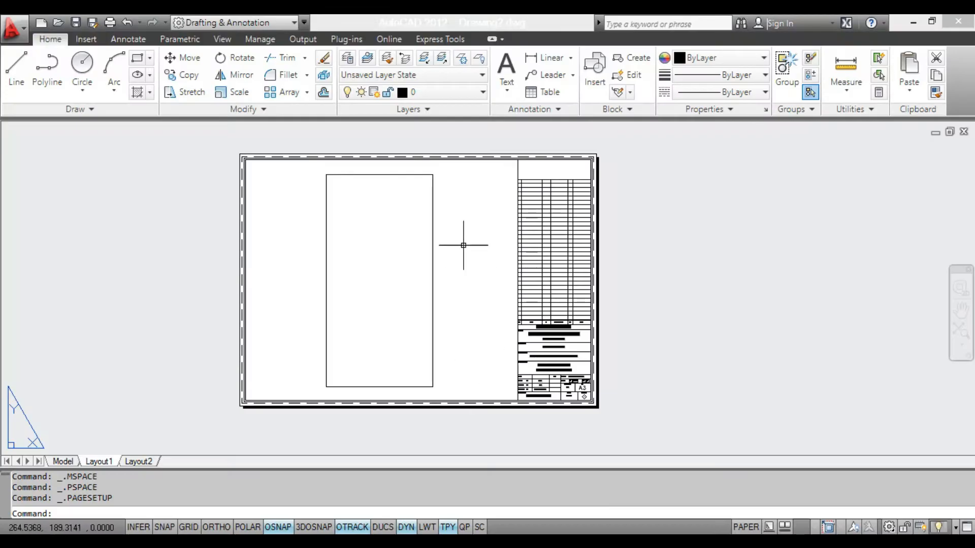
left_click(517, 171)
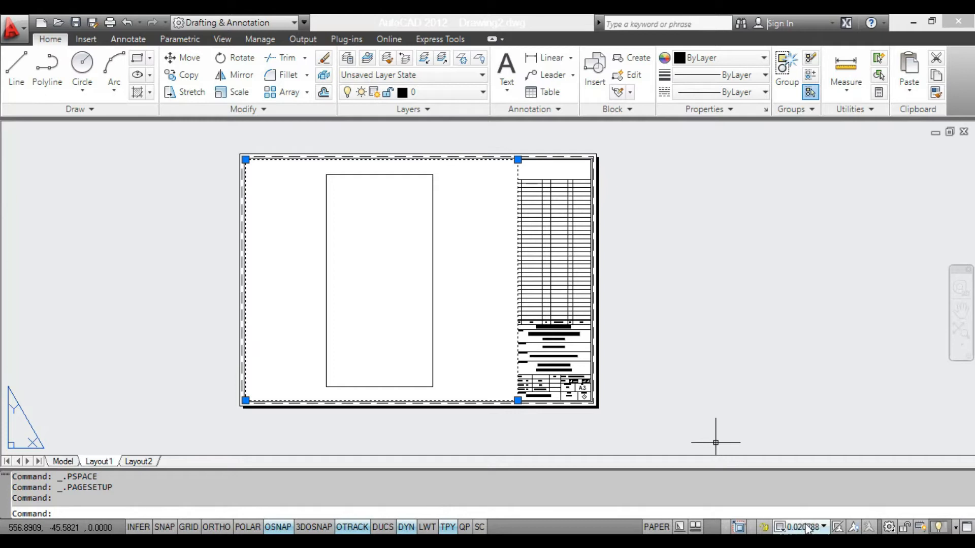
key("Escape")
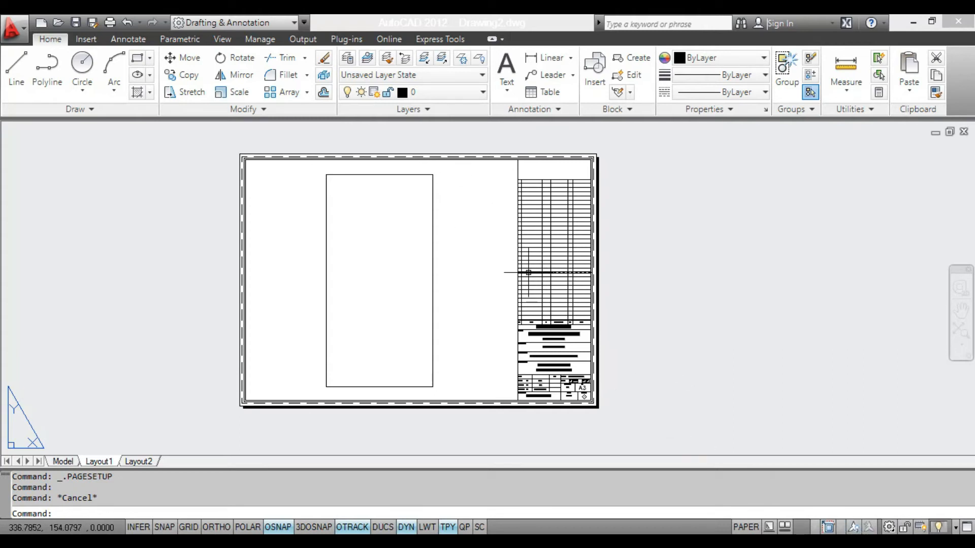
left_click(517, 173)
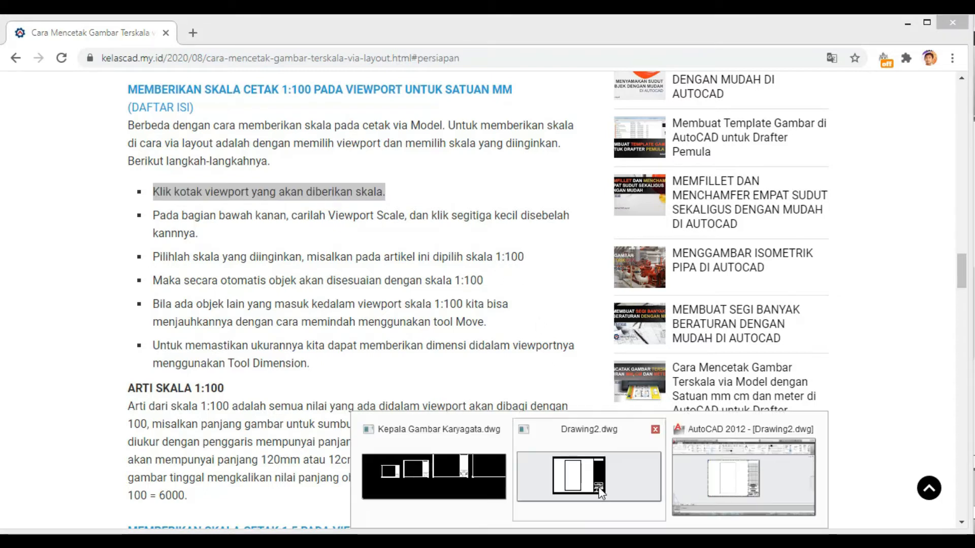
left_click(610, 488)
left_click(821, 527)
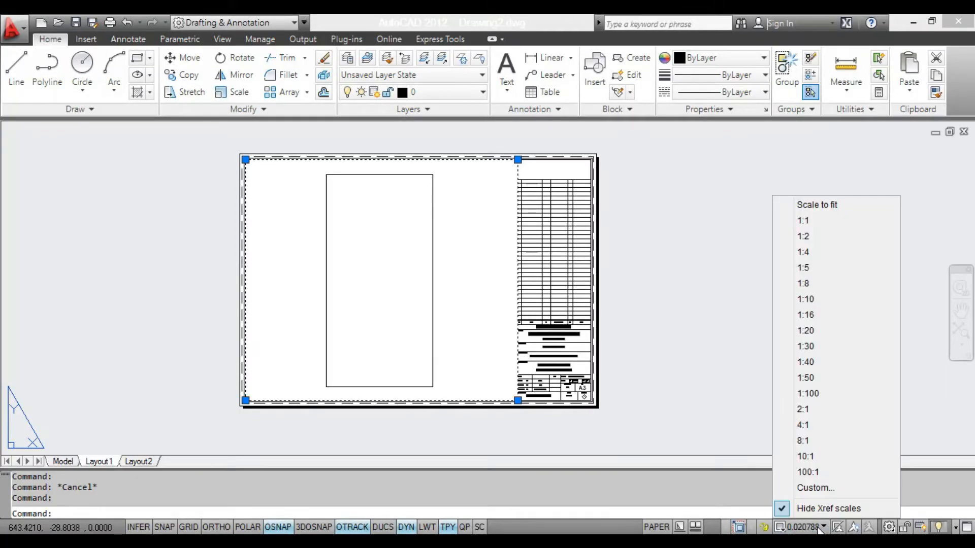
left_click(821, 394)
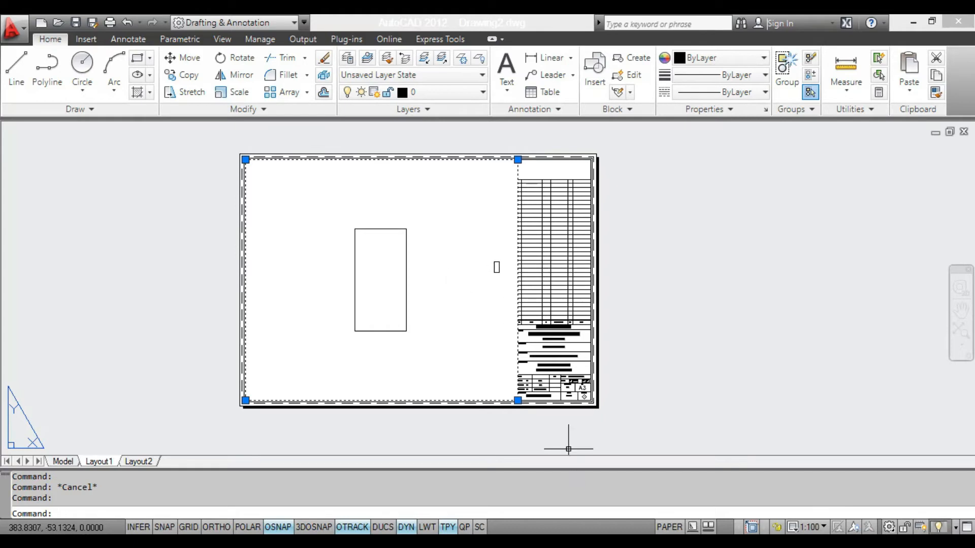
- Read the article's advice on moving other objects out of the 1:100 viewport and return to Drawing2.dwg
left_click(544, 541)
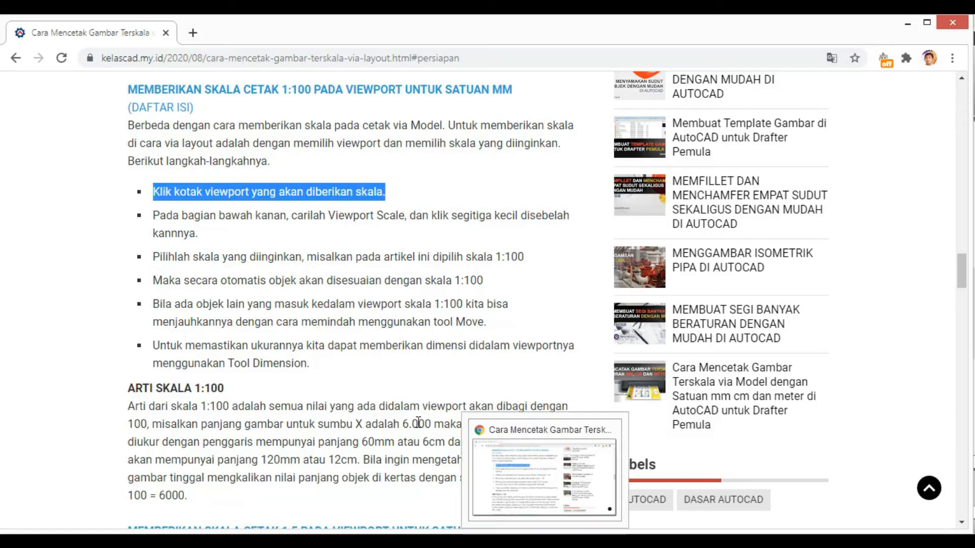
left_click_drag(158, 305, 506, 330)
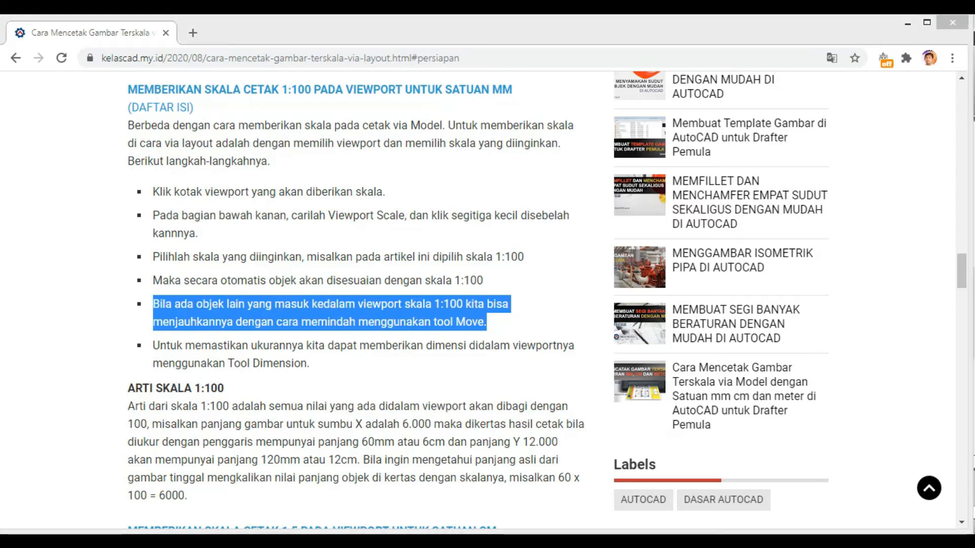
mouse_move(589, 533)
left_click(579, 480)
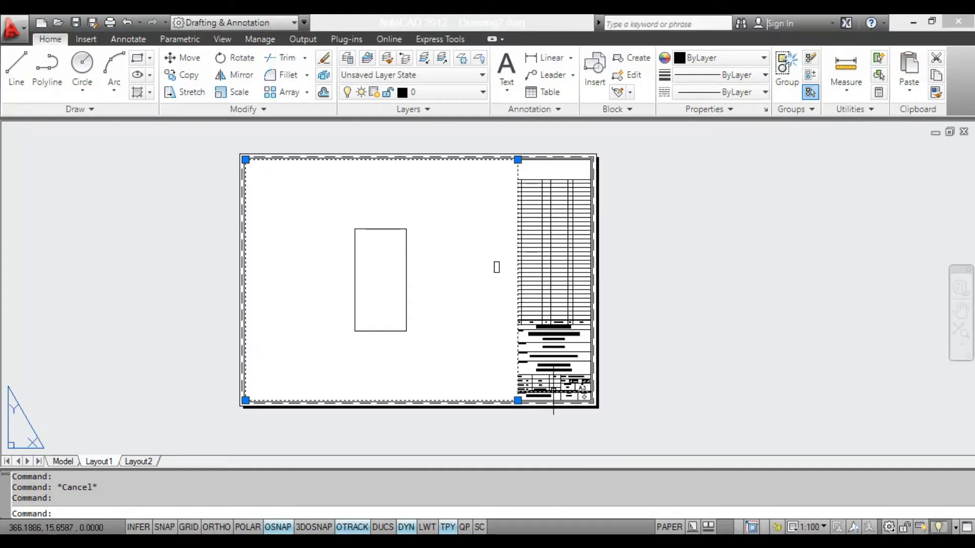
- In the viewport's model space, move the small rectangle farther right of the large one and recentre the large rectangle so only it shows
double_click(447, 301)
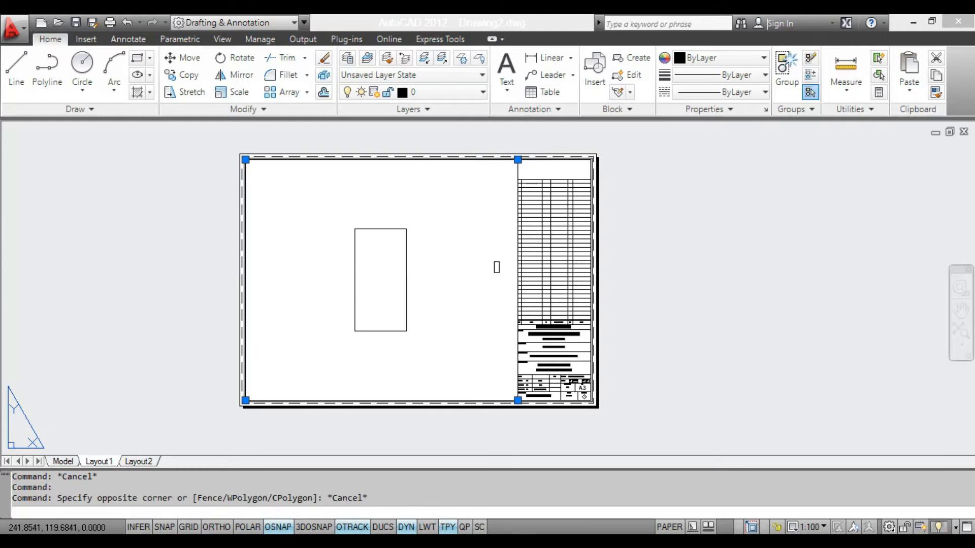
middle_click_drag(447, 303, 367, 308)
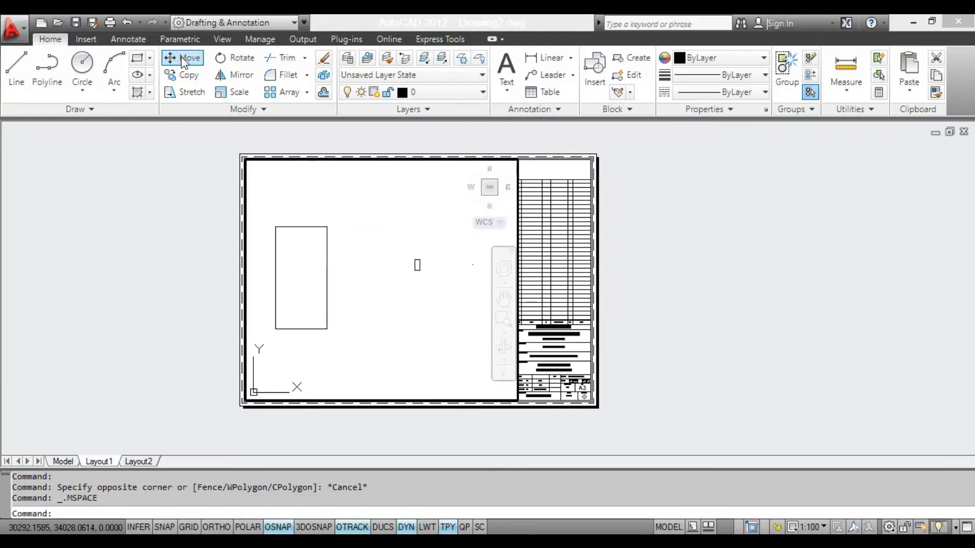
left_click(397, 248)
left_click(447, 291)
key("Return")
left_click(405, 322)
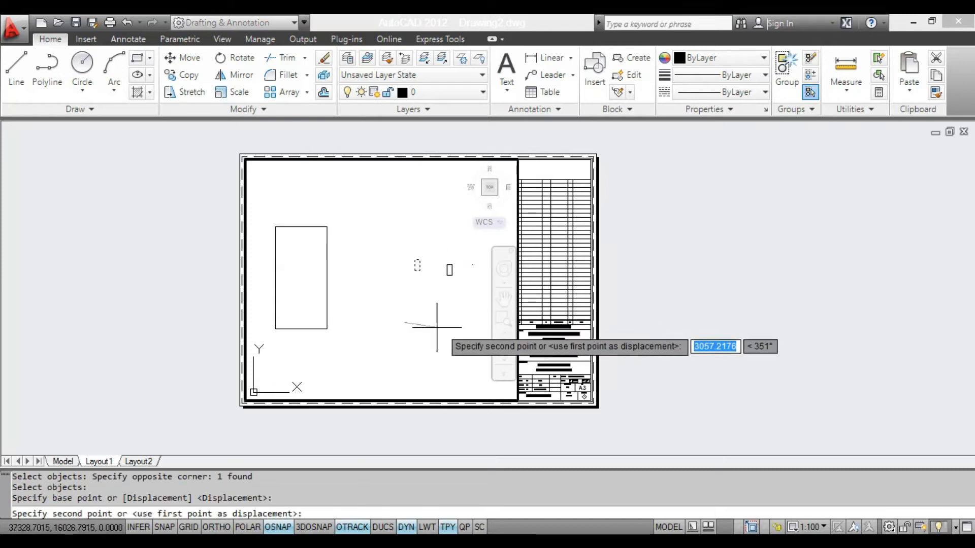
left_click(476, 324)
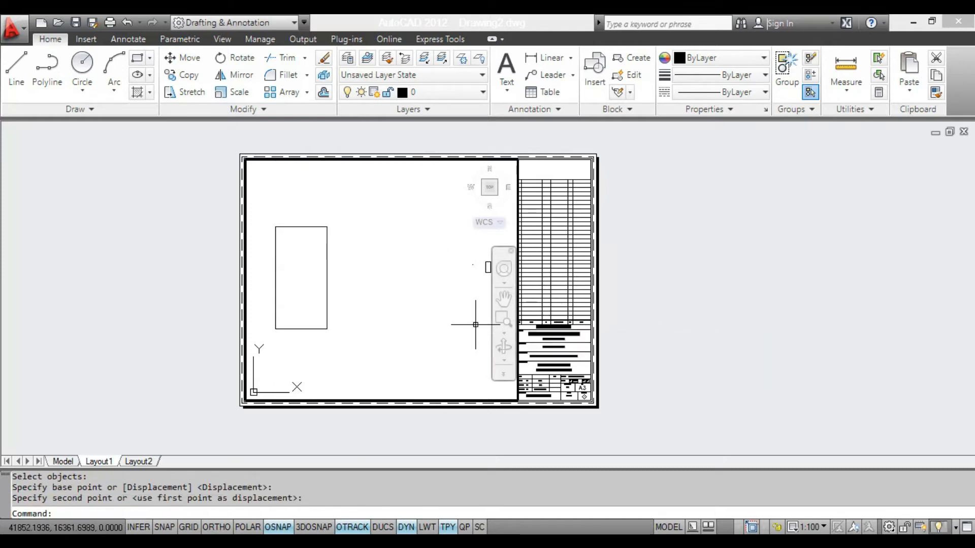
middle_click_drag(414, 303, 491, 299)
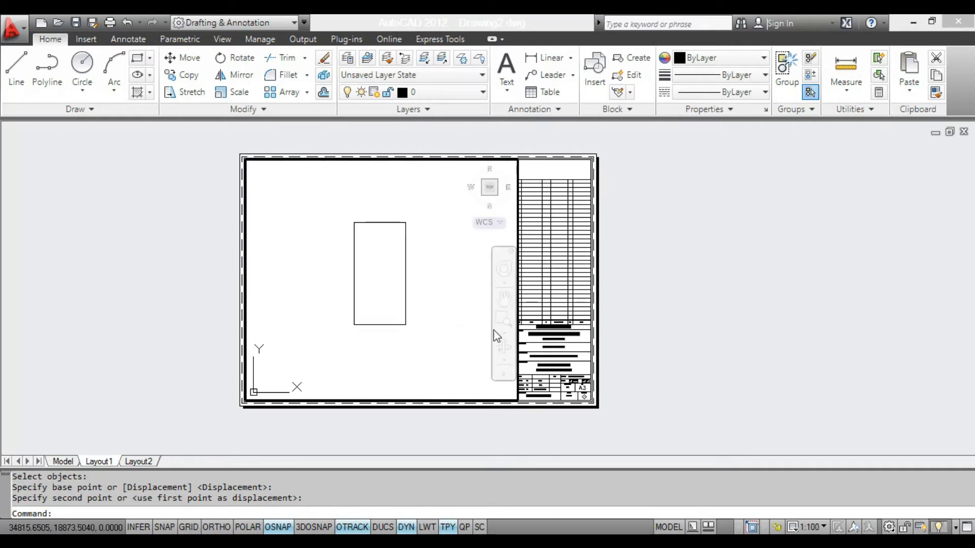
- Check the viewport scale with Layout1's viewport active and leave the layout in paper space
double_click(700, 305)
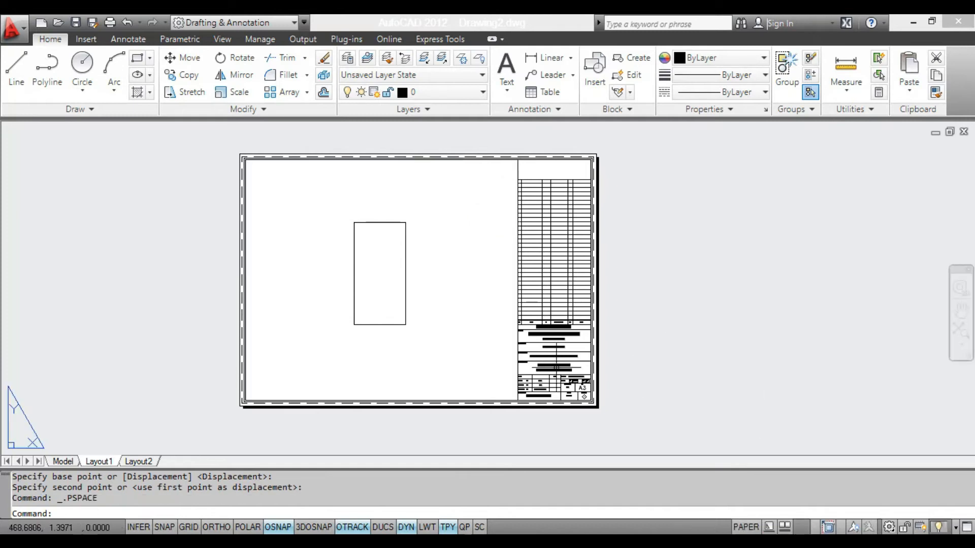
double_click(456, 227)
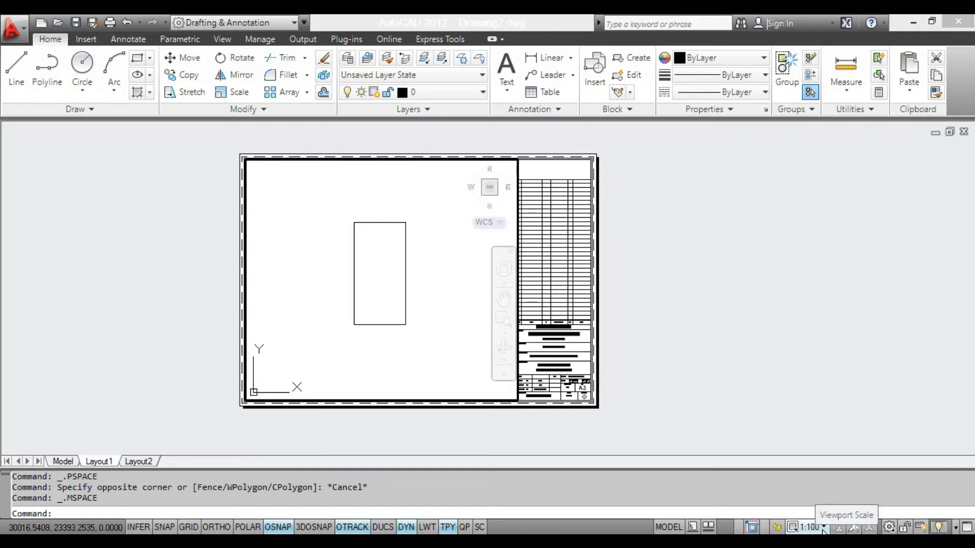
double_click(742, 311)
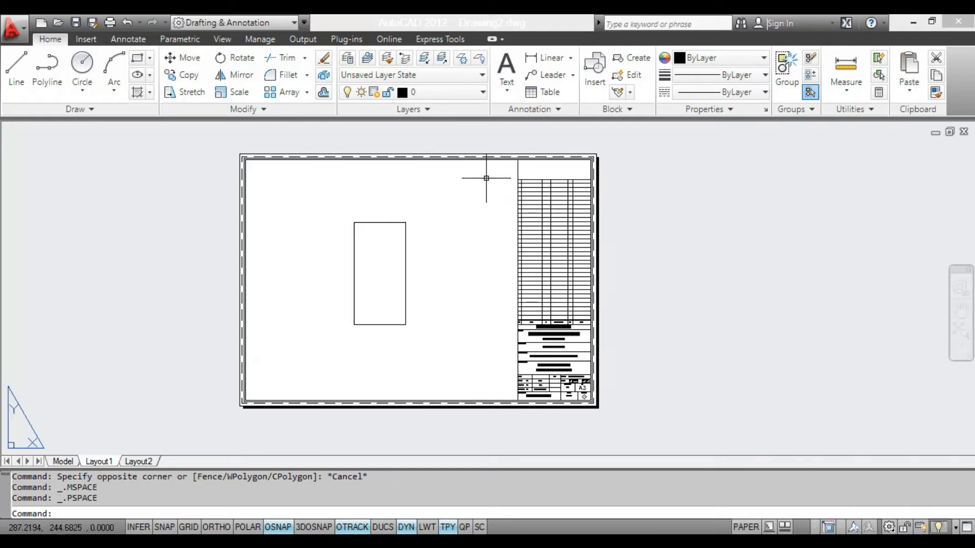
- Check the scale of Layout1's viewport and add a linear dimension for the rectangle's width above its top edge
left_click(516, 159)
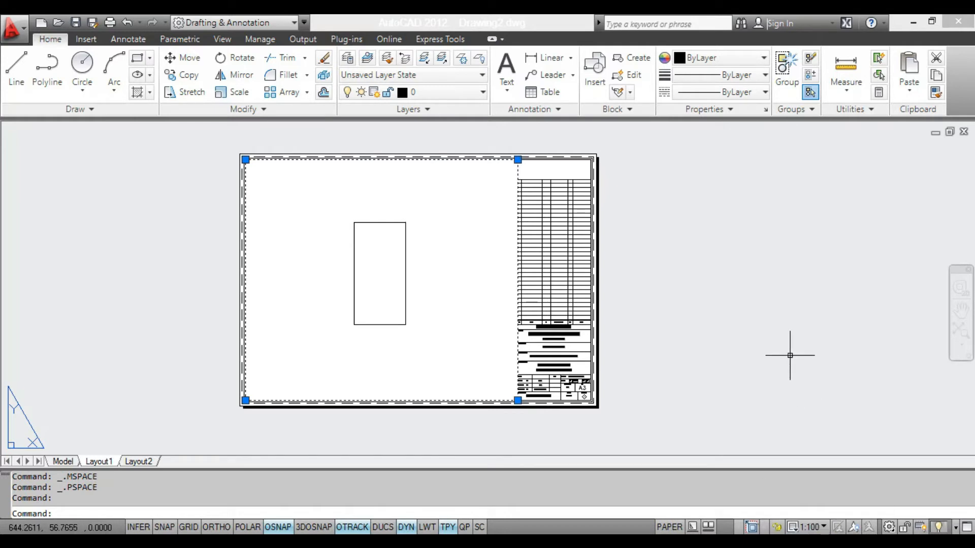
key("Escape")
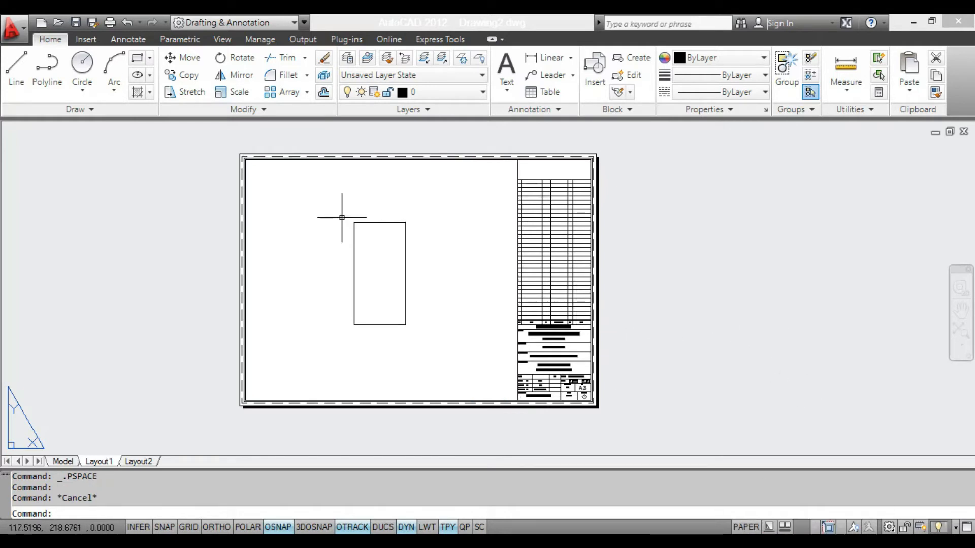
scroll(319, 227, "up", 2)
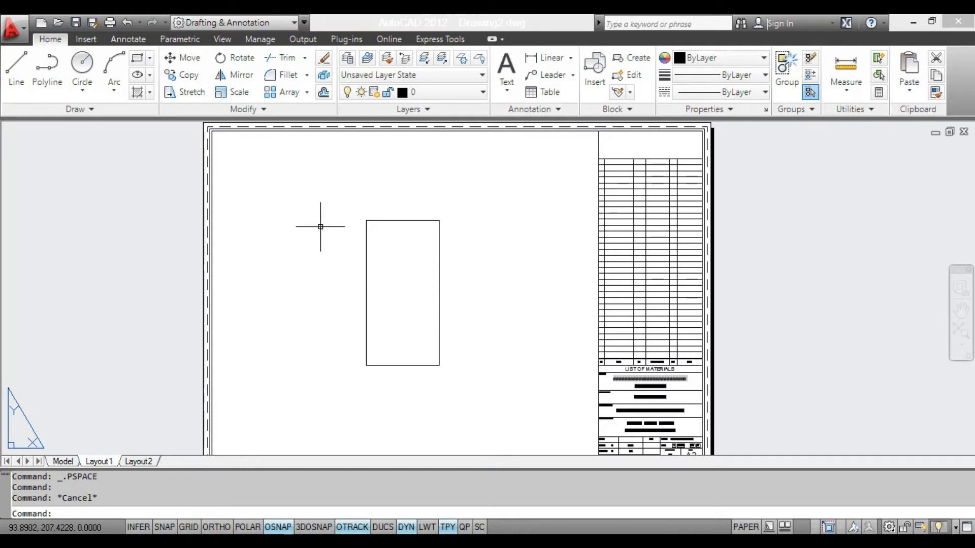
left_click(546, 60)
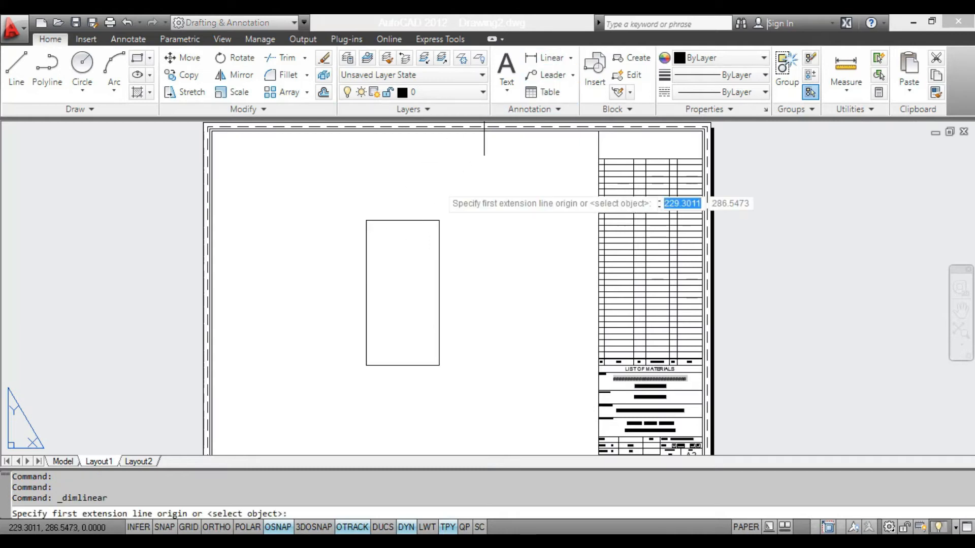
left_click(366, 220)
left_click(439, 221)
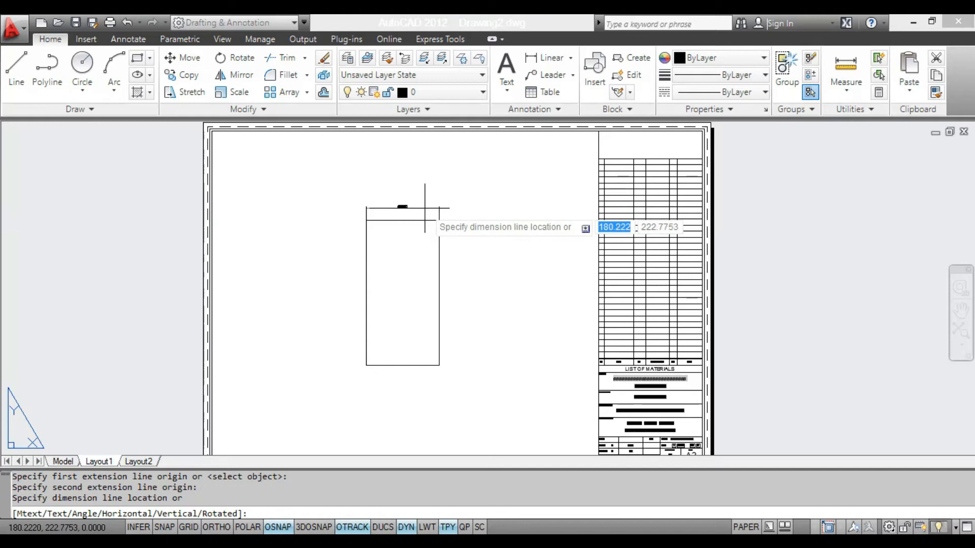
left_click(423, 208)
scroll(394, 192, "up", 3)
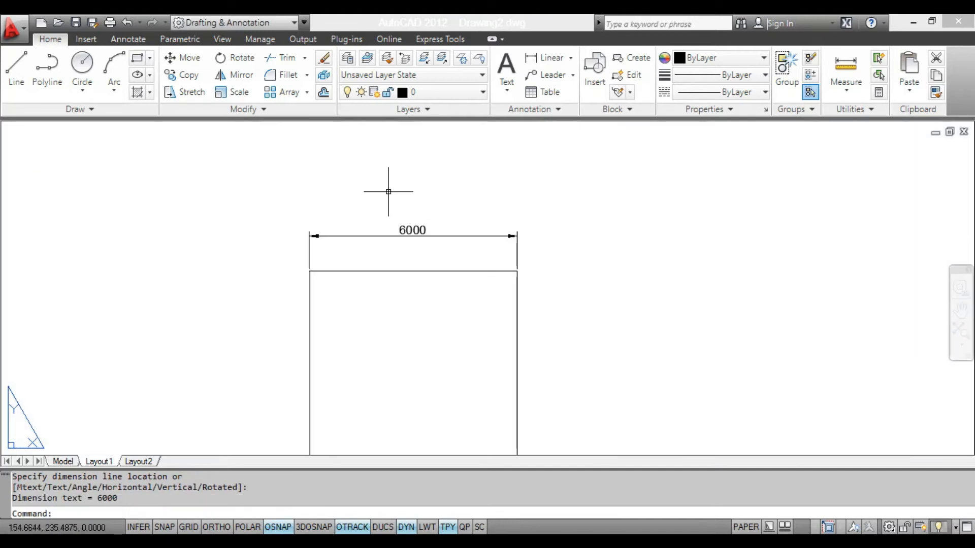
scroll(389, 190, "down", 4)
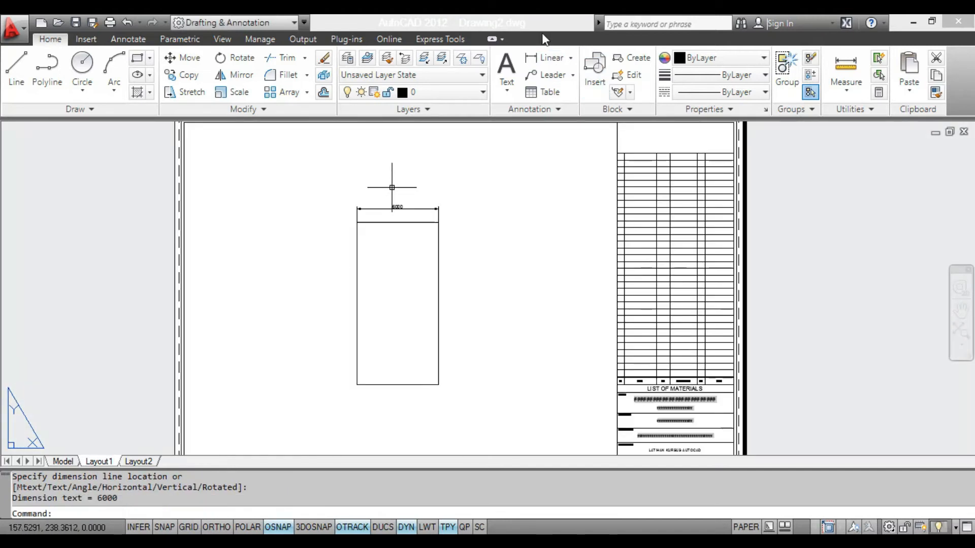
- Add a linear dimension for the rectangle's height just outside its right edge on Layout1
left_click(545, 58)
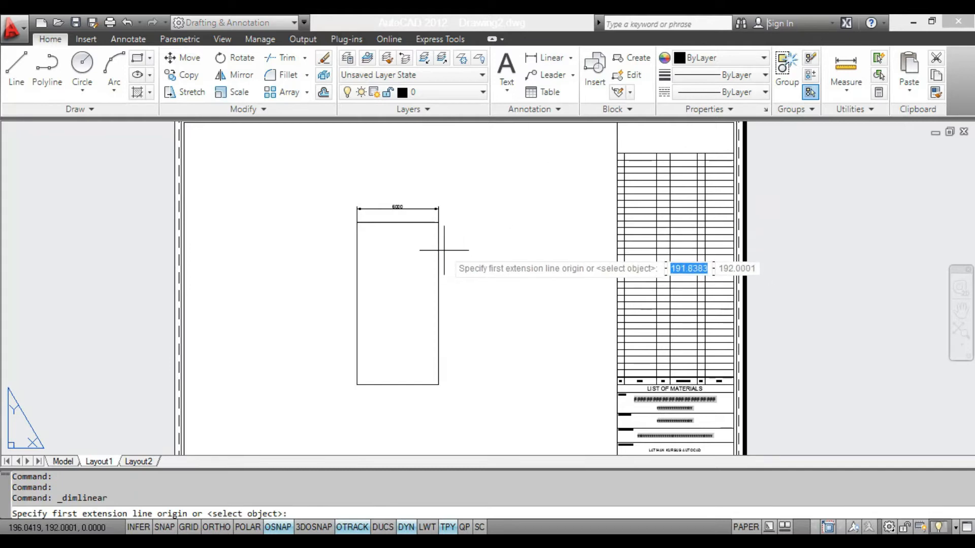
left_click(439, 223)
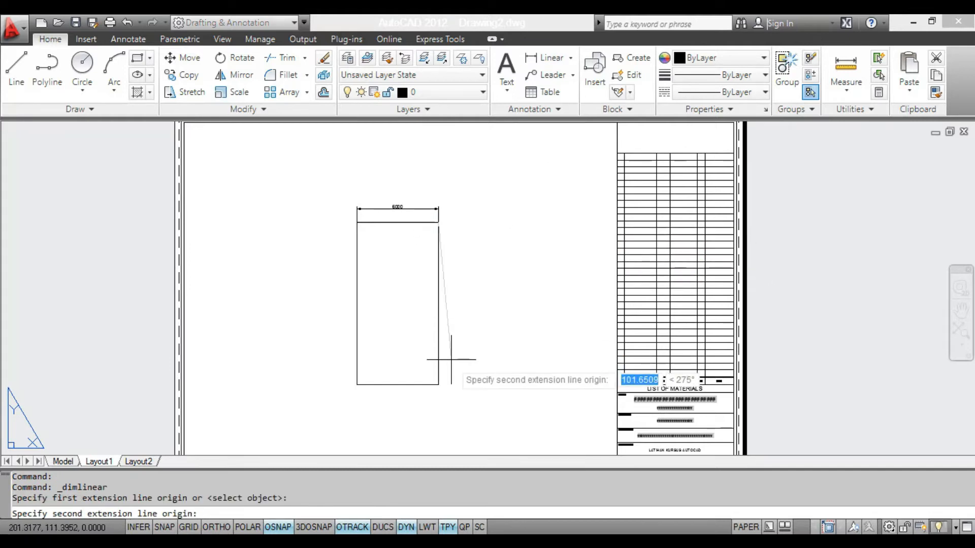
left_click(438, 385)
left_click(457, 361)
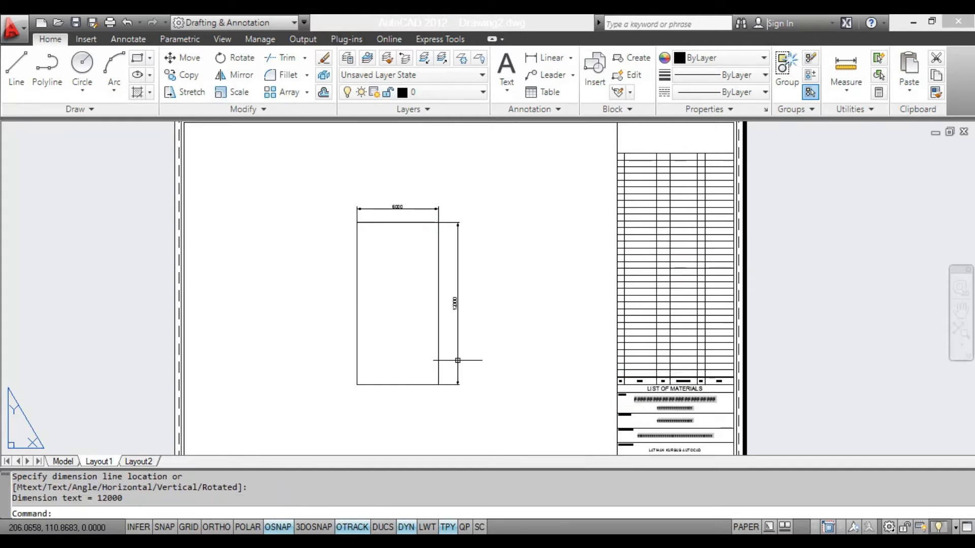
scroll(457, 328, "up", 3)
scroll(458, 328, "up", 2)
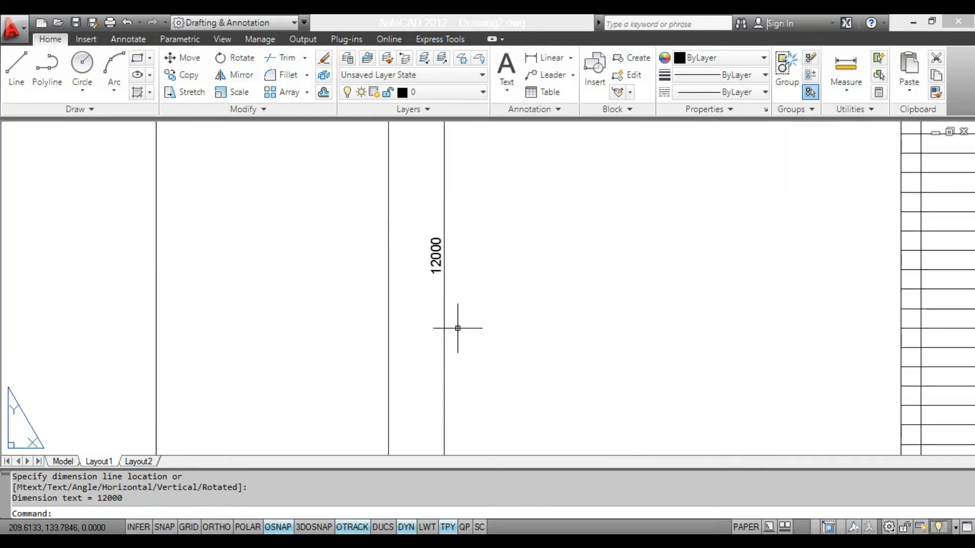
scroll(457, 328, "down", 5)
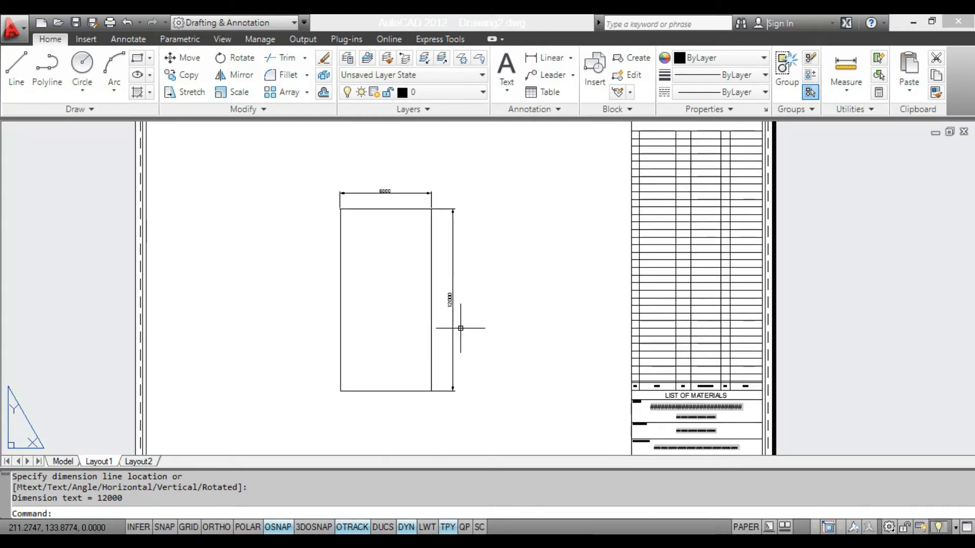
scroll(424, 329, "down", 2)
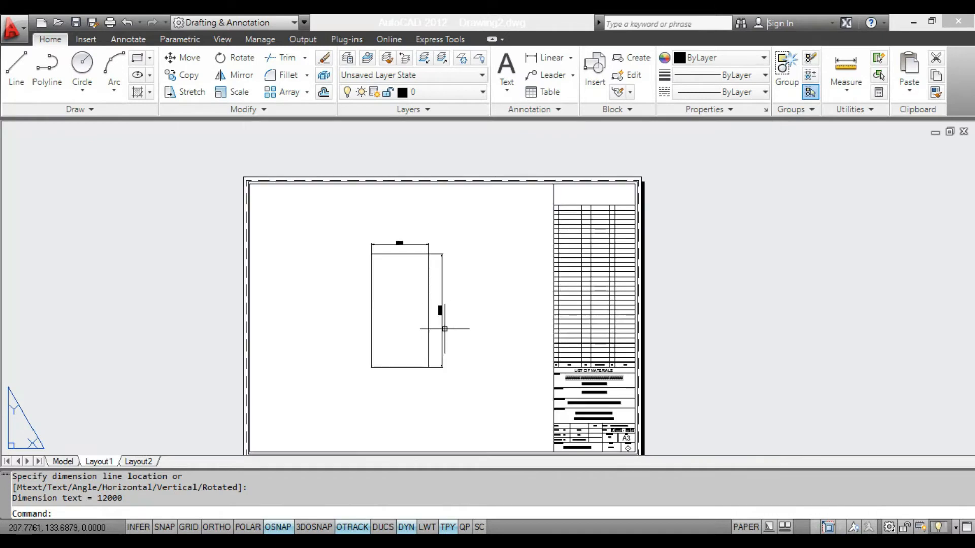
middle_click_drag(450, 322, 456, 296)
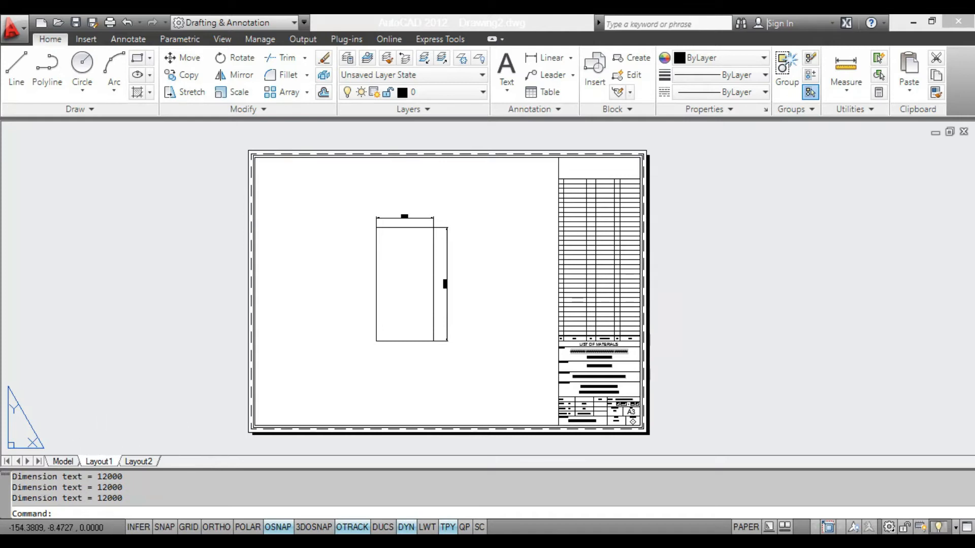
- Open the plot settings for Layout1 and preview the sheet with the dimensioned rectangle
key("ctrl+p")
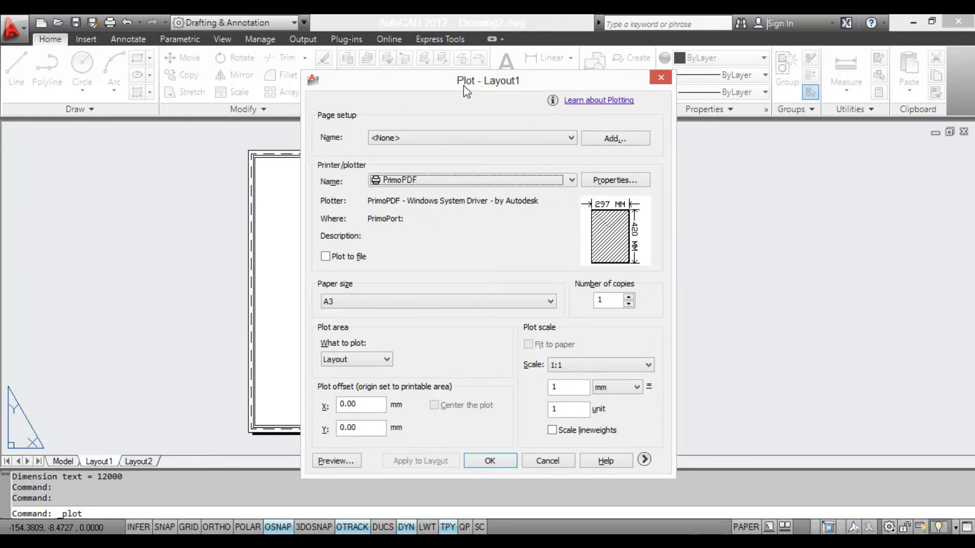
left_click_drag(464, 84, 464, 65)
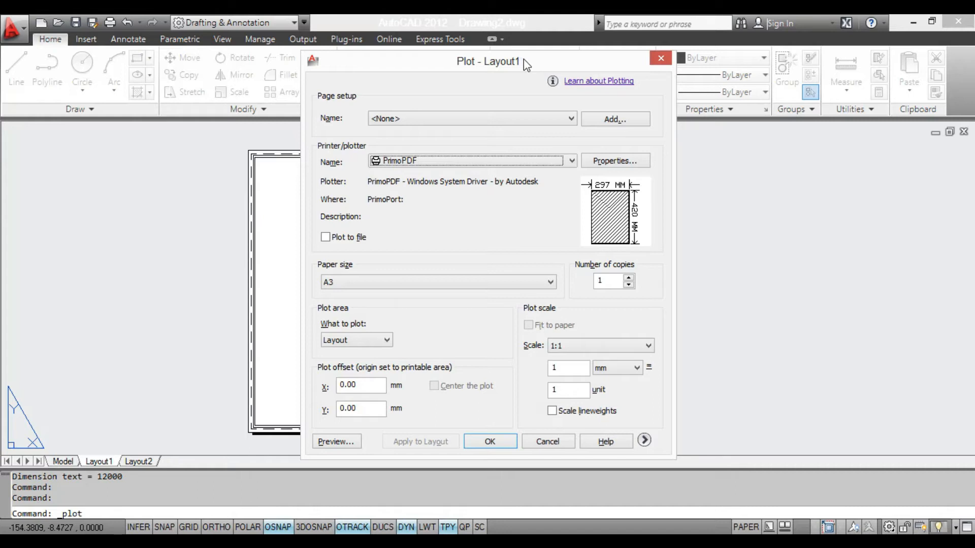
left_click(341, 440)
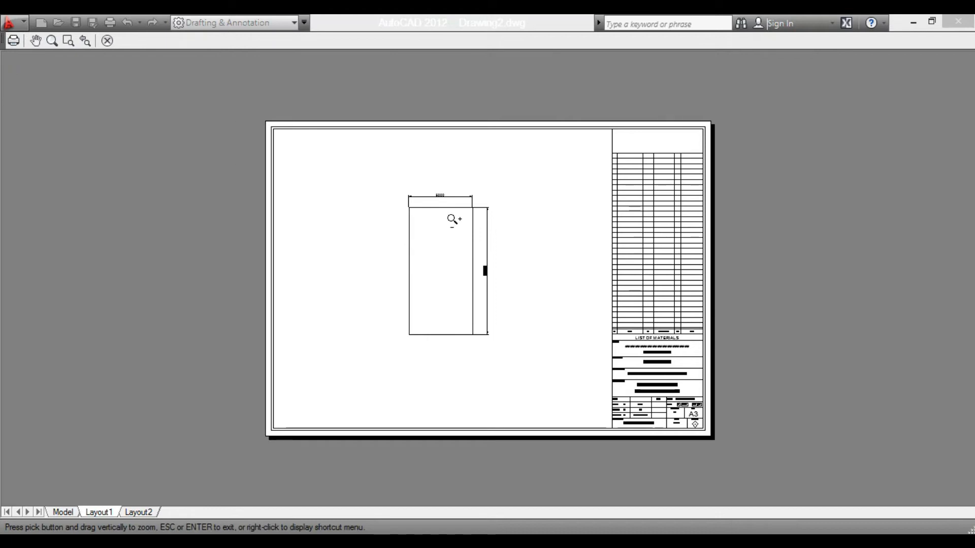
scroll(477, 319, "up", 2)
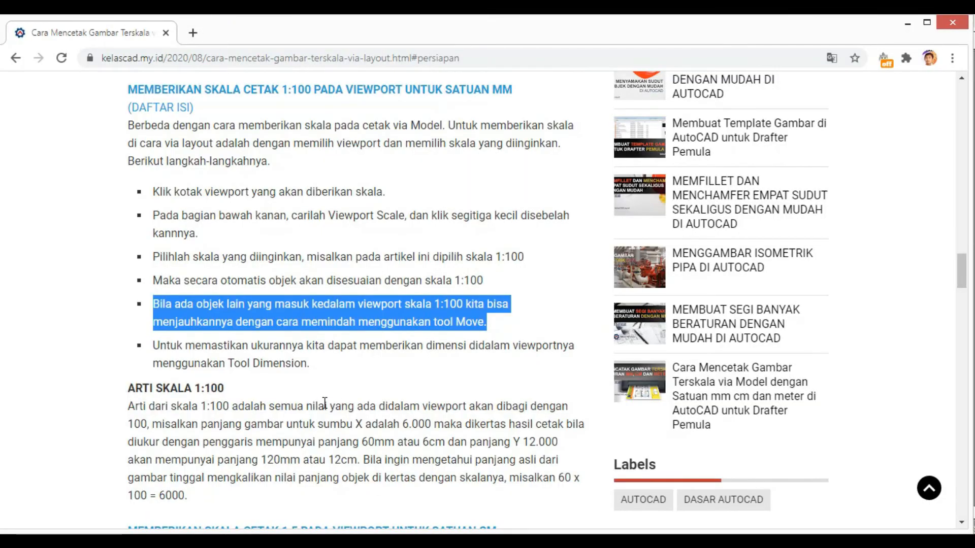
- In the browser article, read the meaning of scale 1:100 and the instructions for the 1:5 viewport scale in cm
scroll(324, 404, "down", 3)
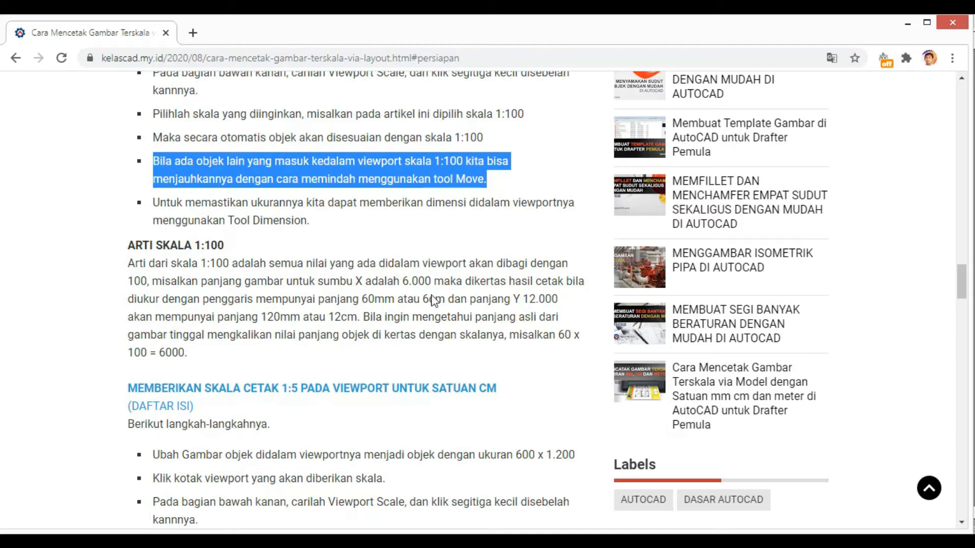
left_click_drag(368, 299, 433, 298)
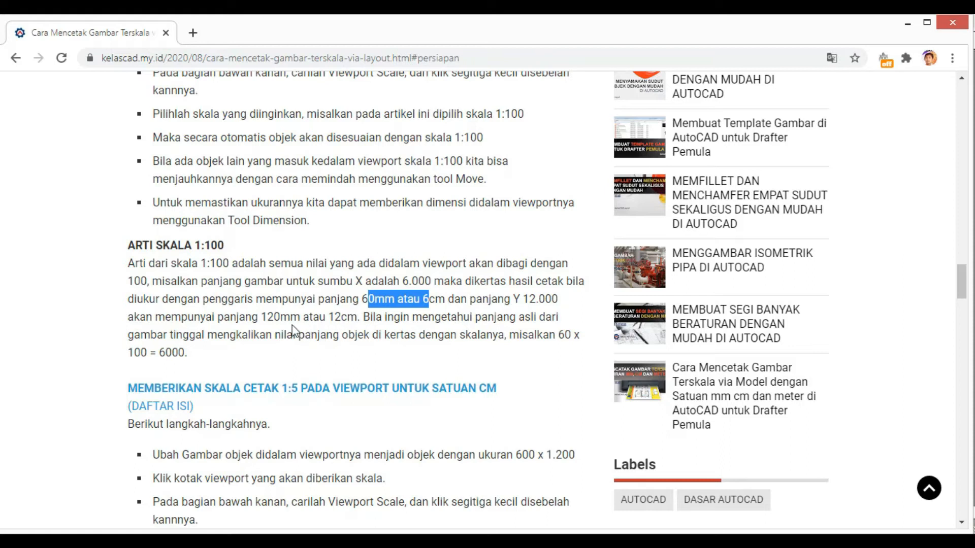
left_click_drag(262, 318, 319, 318)
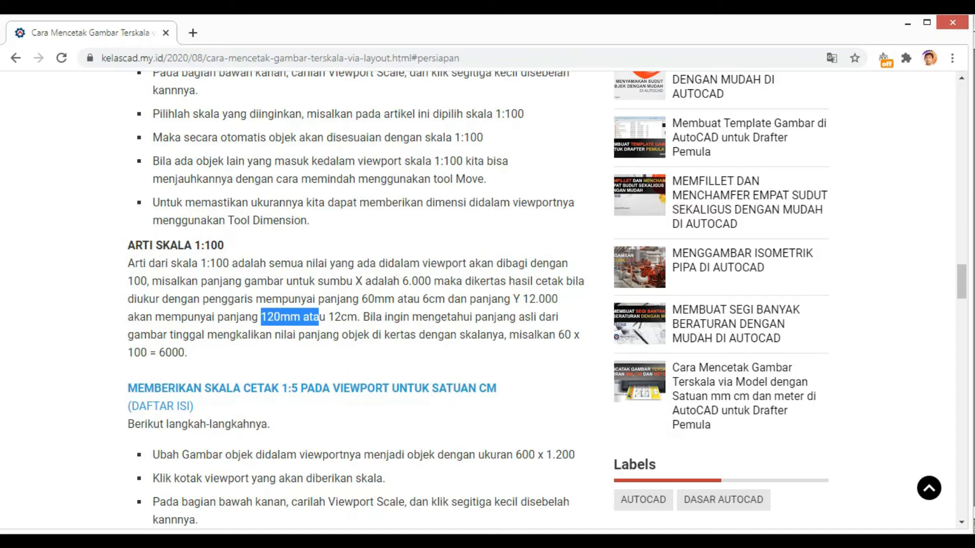
left_click(589, 541)
left_click(387, 364)
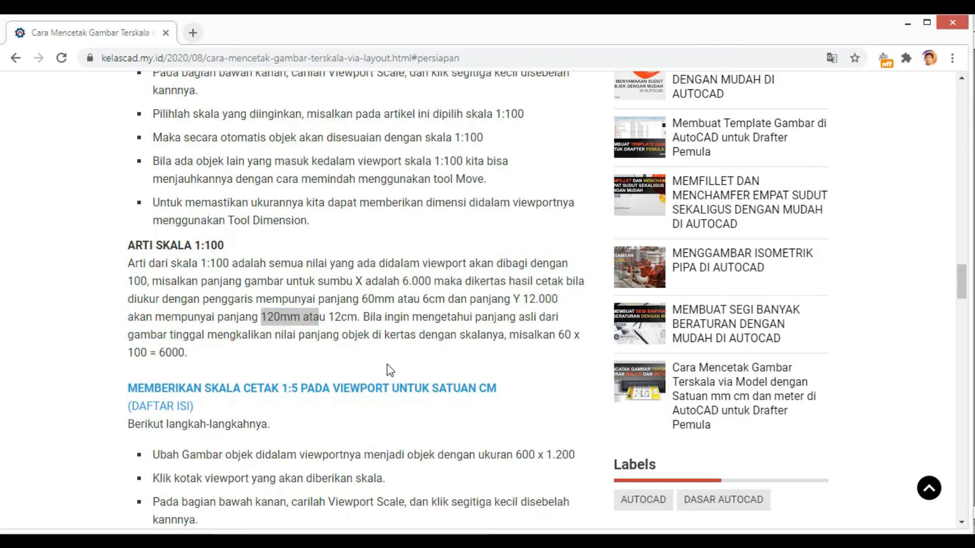
scroll(387, 365, "down", 5)
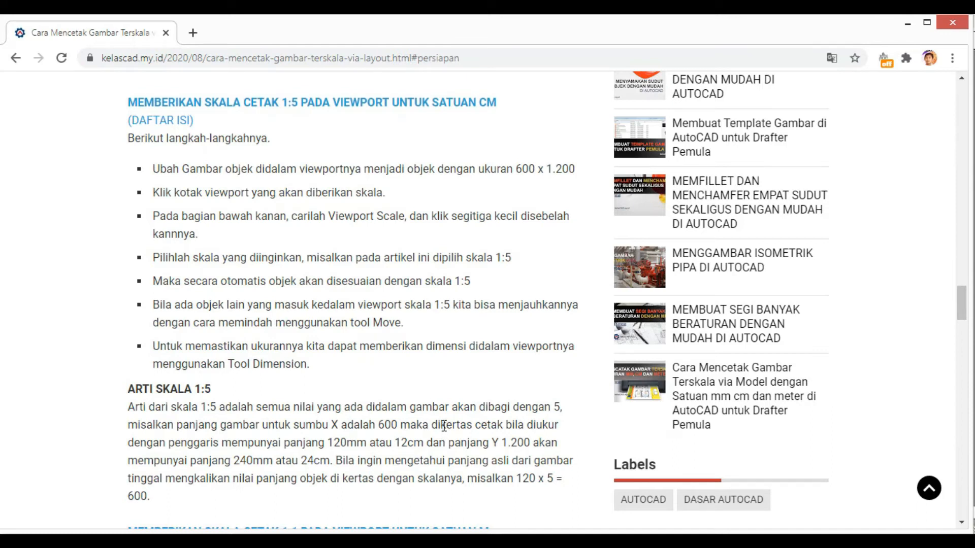
- Return to Drawing2.dwg and close its plot preview and plot settings without plotting
left_click(589, 542)
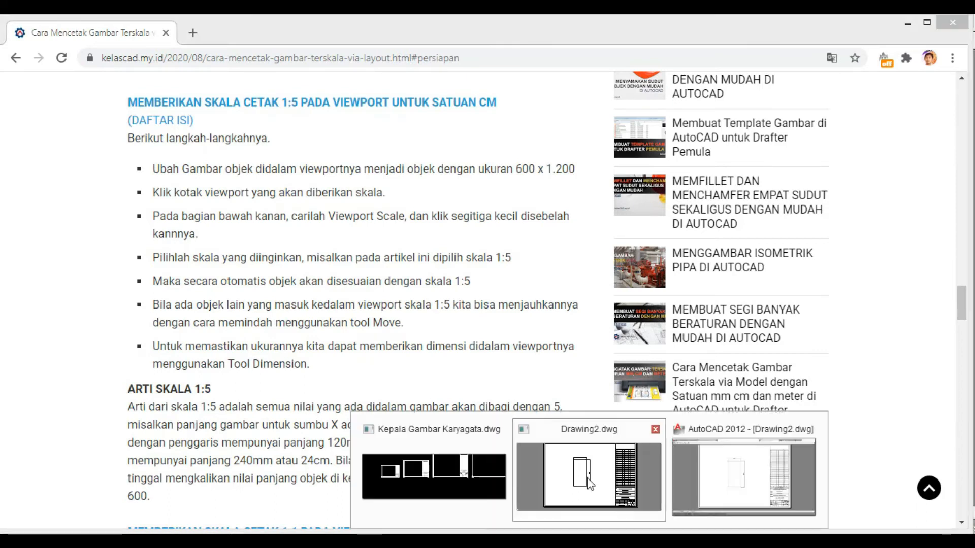
left_click(594, 507)
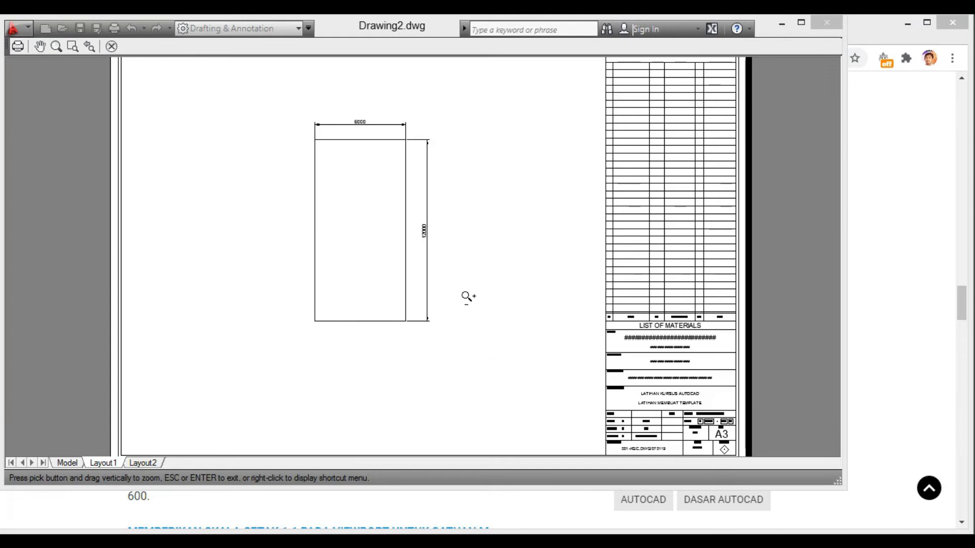
left_click(111, 46)
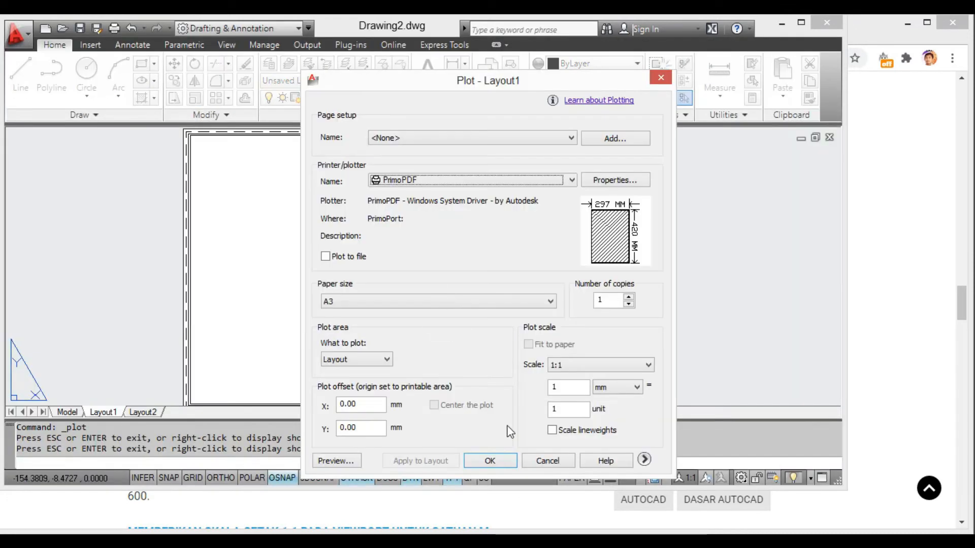
key("Escape")
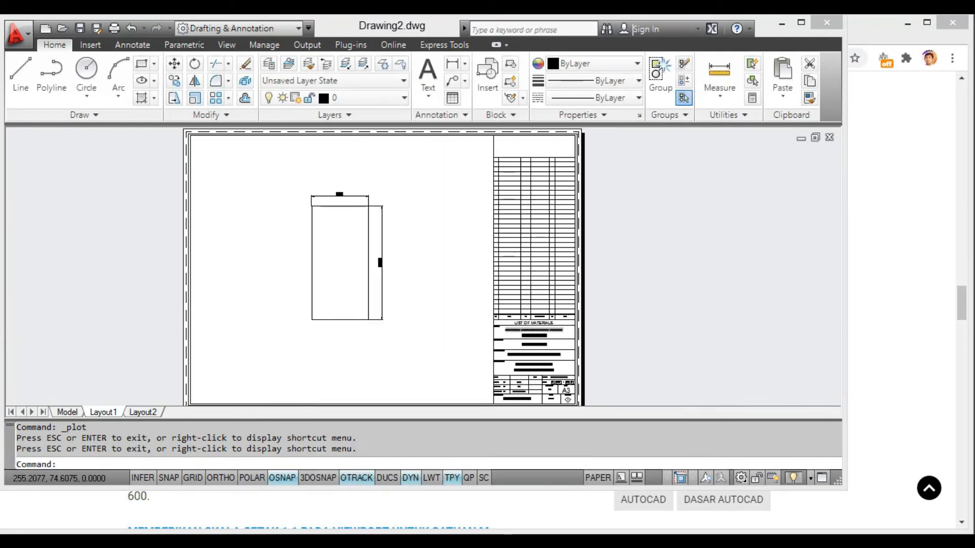
- Delete the rectangle's width and height dimensions from Layout1
scroll(428, 337, "down", 2)
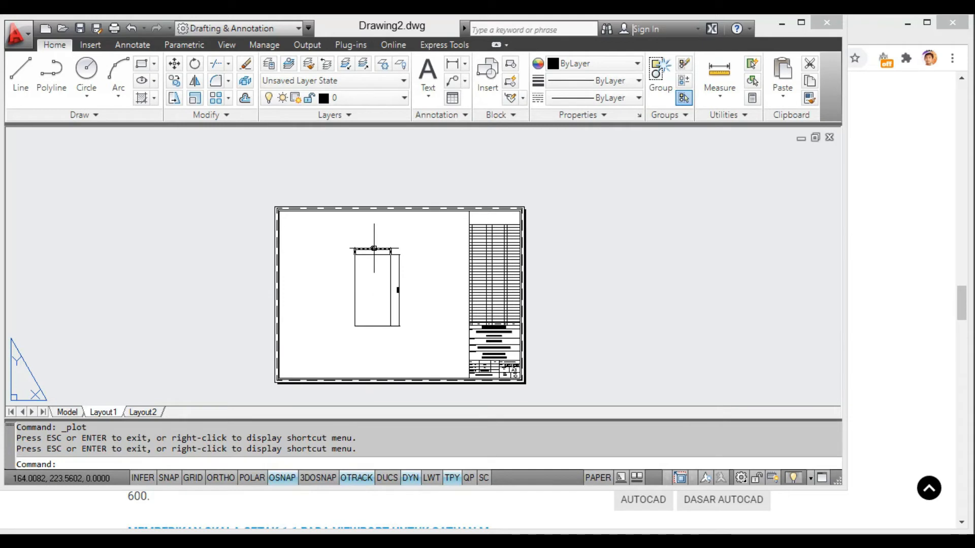
left_click(320, 231)
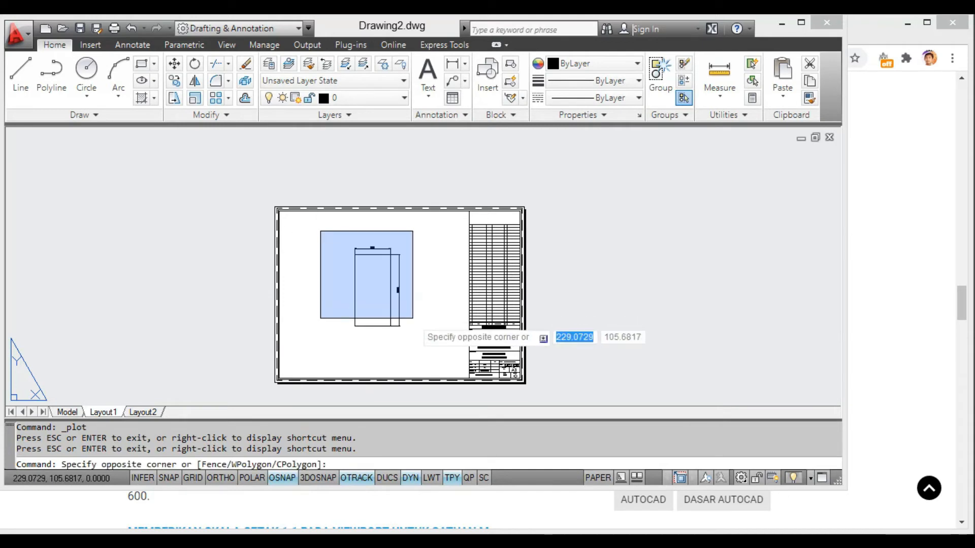
left_click(425, 347)
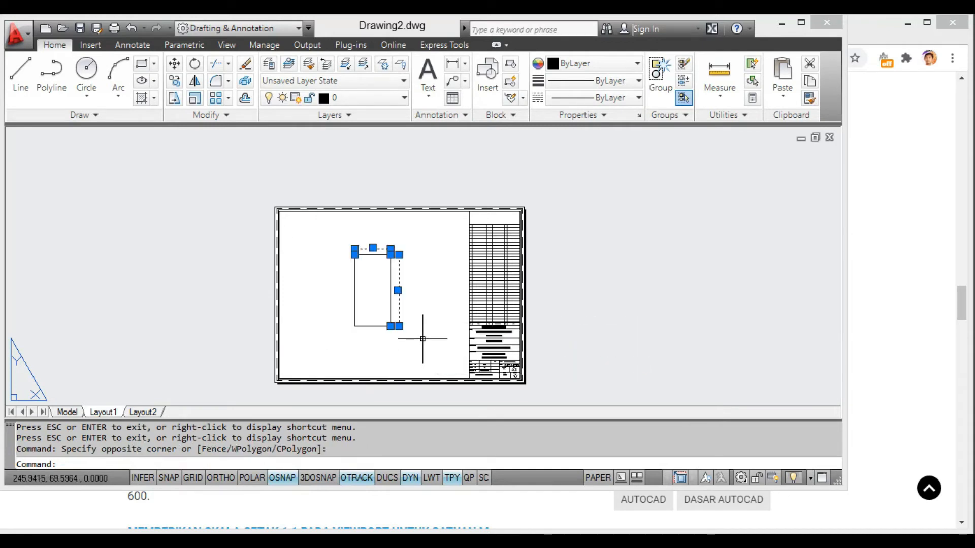
key("Delete")
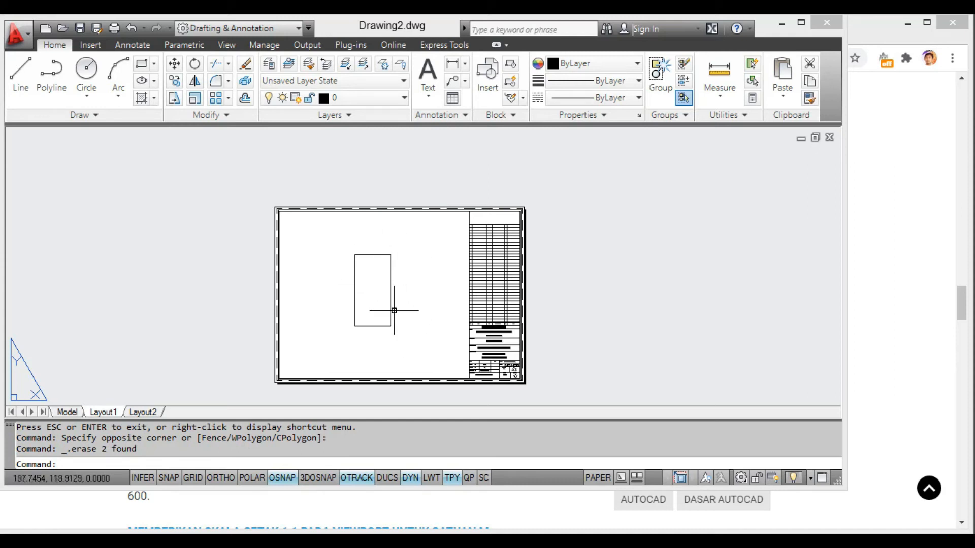
- In the viewport's model space, enlarge and centre the small rectangle so only it shows, and return to paper space
double_click(417, 269)
scroll(418, 269, "down", 5)
scroll(390, 286, "up", 8)
scroll(387, 295, "down", 5)
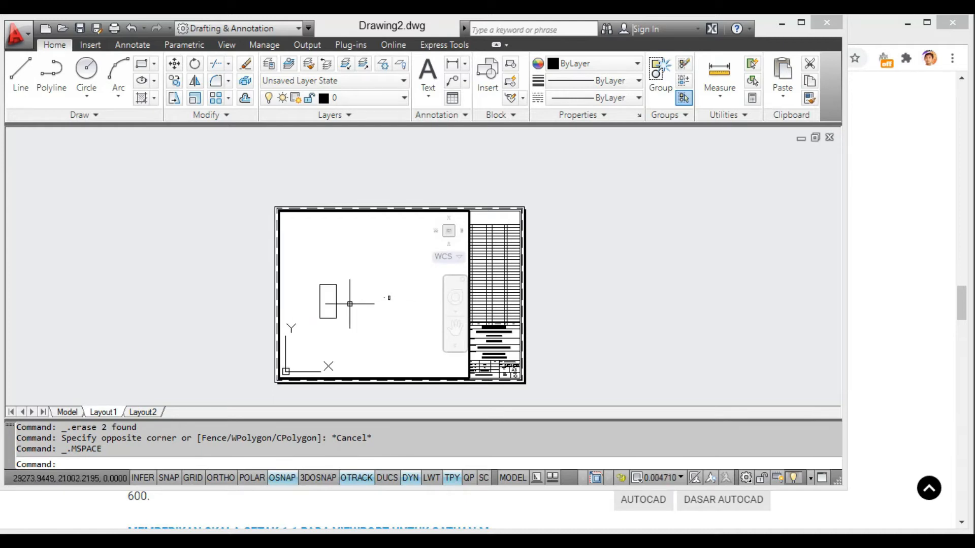
scroll(386, 302, "up", 6)
scroll(370, 287, "up", 9)
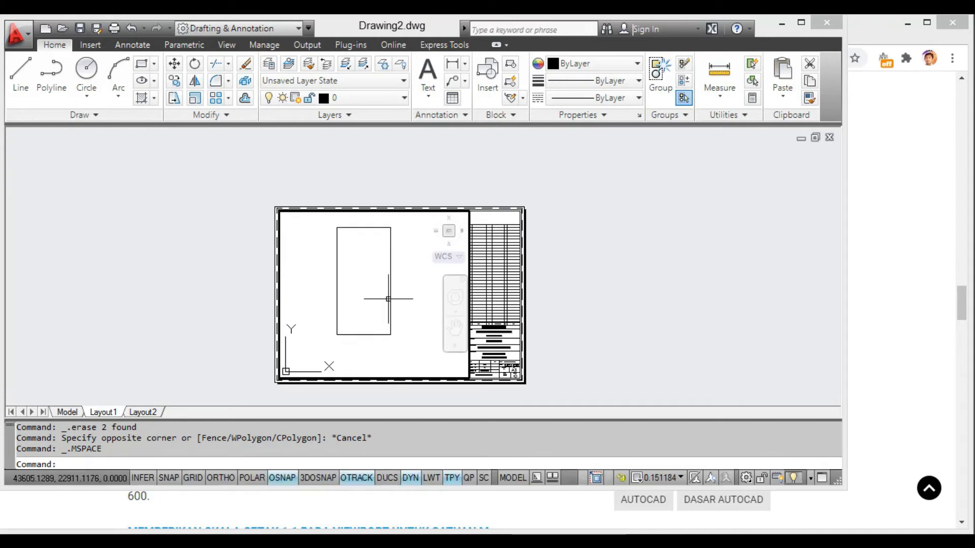
middle_click_drag(391, 300, 399, 304)
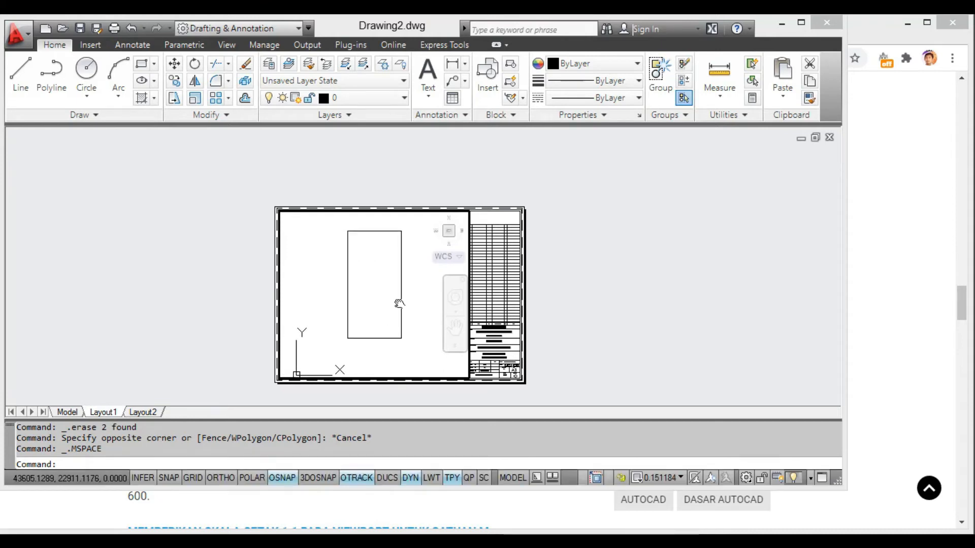
double_click(575, 279)
scroll(452, 279, "up", 3)
scroll(453, 279, "down", 2)
middle_click_drag(455, 287, 463, 273)
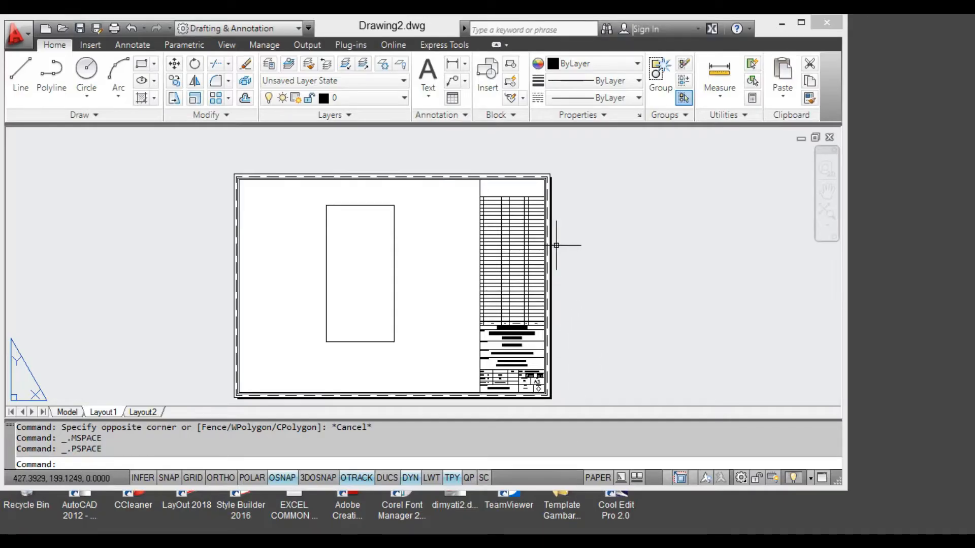
- Maximize the drawing window and set the Layout1 viewport's scale to 1:5
left_click(798, 24)
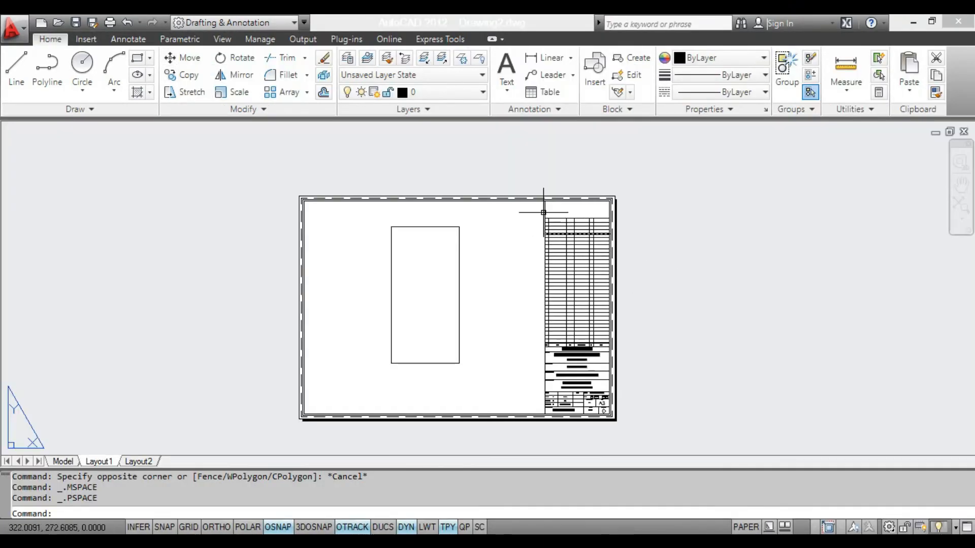
left_click(544, 209)
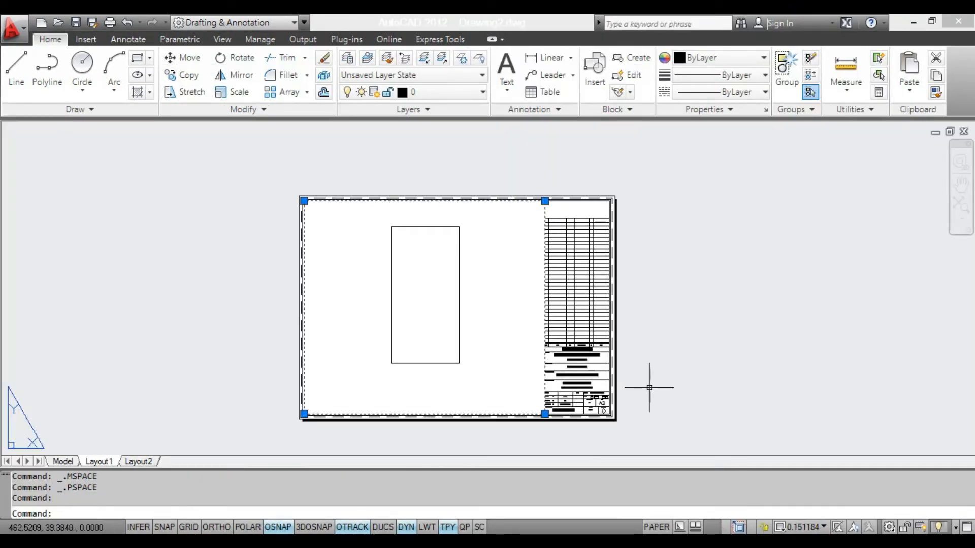
left_click(807, 527)
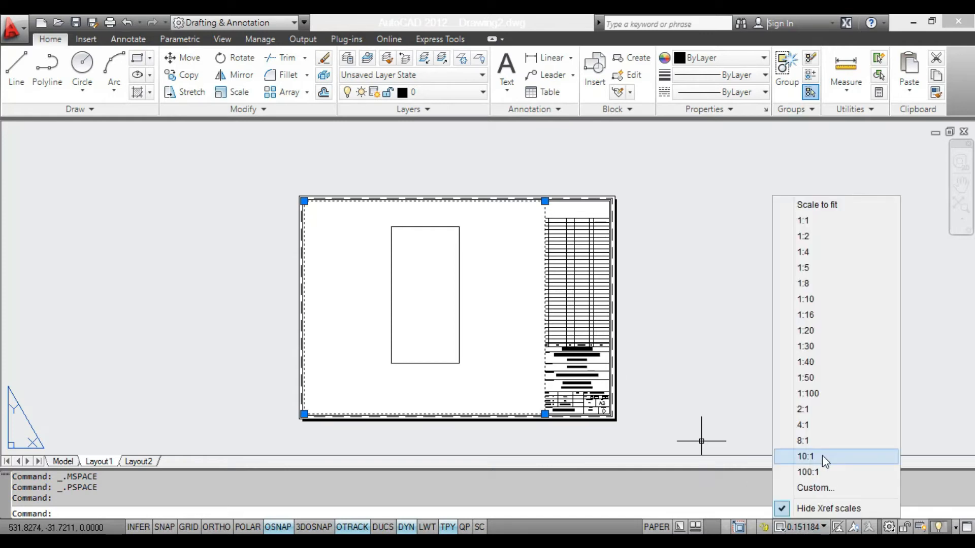
left_click(809, 268)
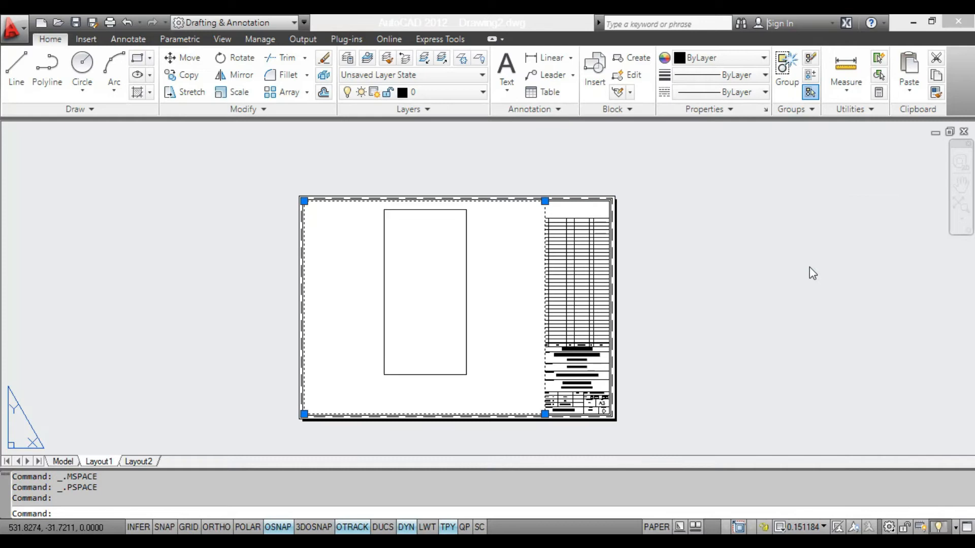
left_click(511, 288)
key("Escape")
- Reposition the rectangle within the viewport's model space so it fits entirely inside, and check the viewport's scale back in paper space
double_click(516, 282)
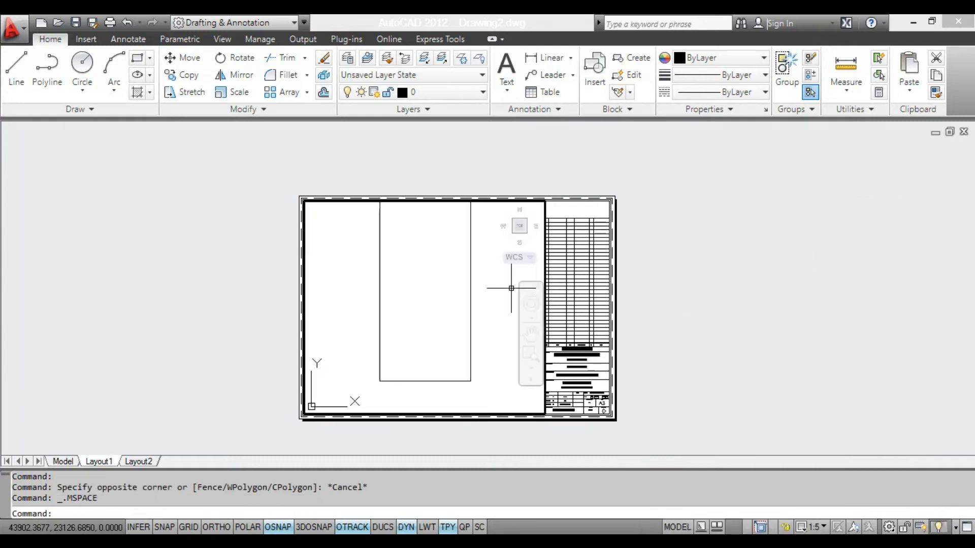
middle_click_drag(507, 298, 505, 311)
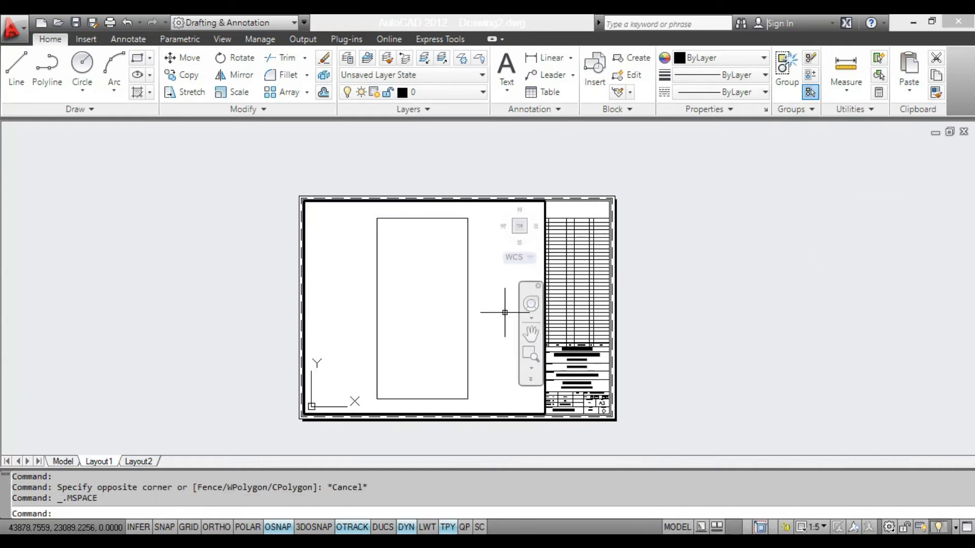
double_click(654, 300)
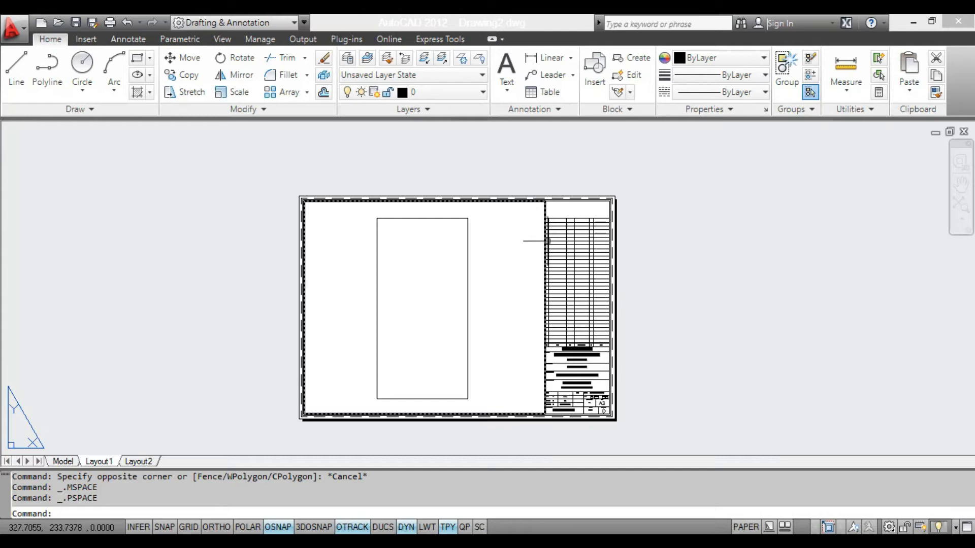
left_click(544, 209)
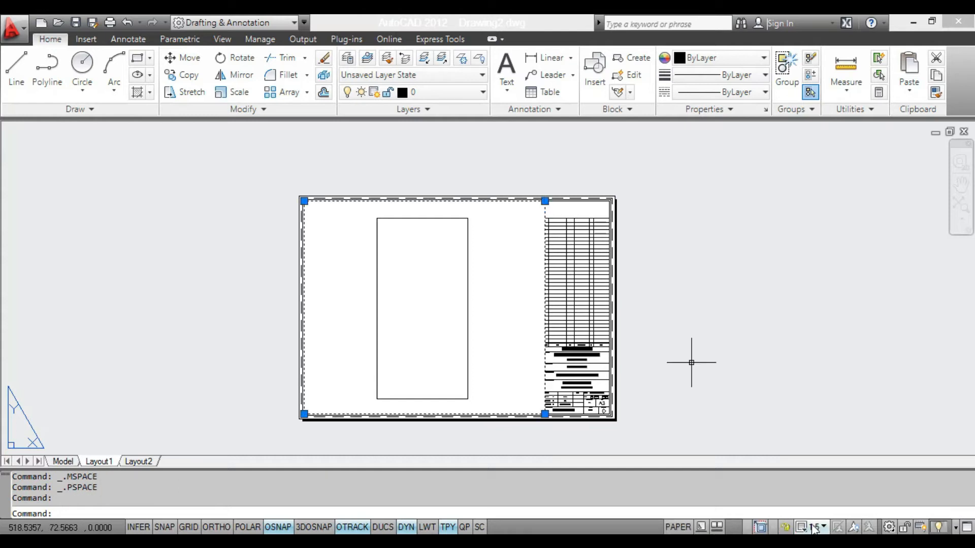
key("Escape")
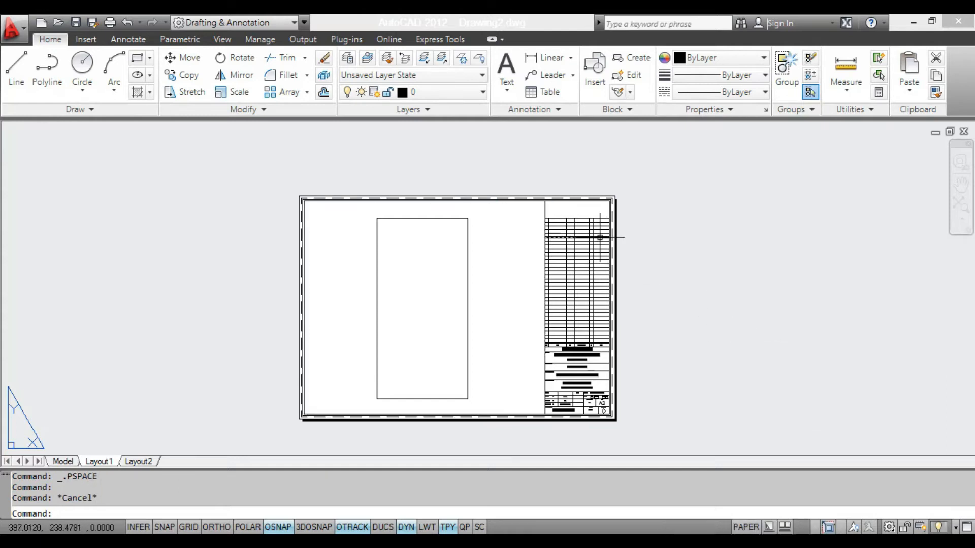
- Add a linear dimension for the rectangle's width above its top edge on Layout1
left_click(548, 57)
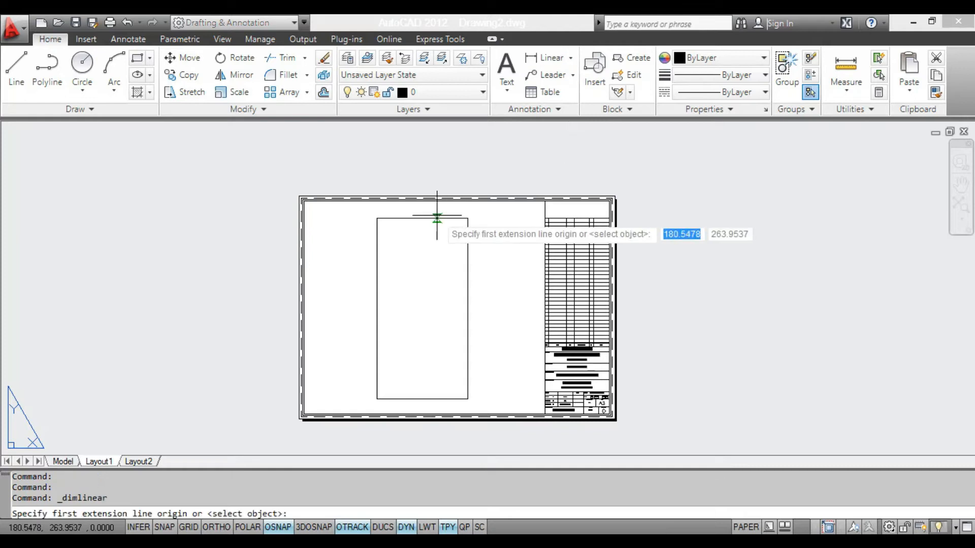
scroll(431, 212, "up", 3)
left_click(309, 221)
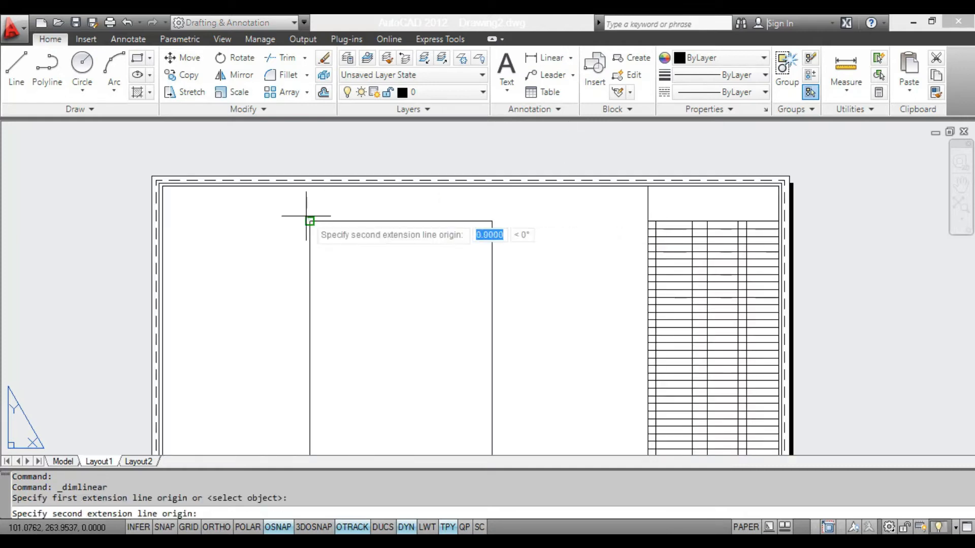
left_click(492, 222)
left_click(451, 209)
scroll(448, 203, "up", 2)
scroll(446, 199, "down", 2)
- Add a vertical linear dimension for the rectangle's height alongside its right edge
left_click(547, 67)
left_click(484, 218)
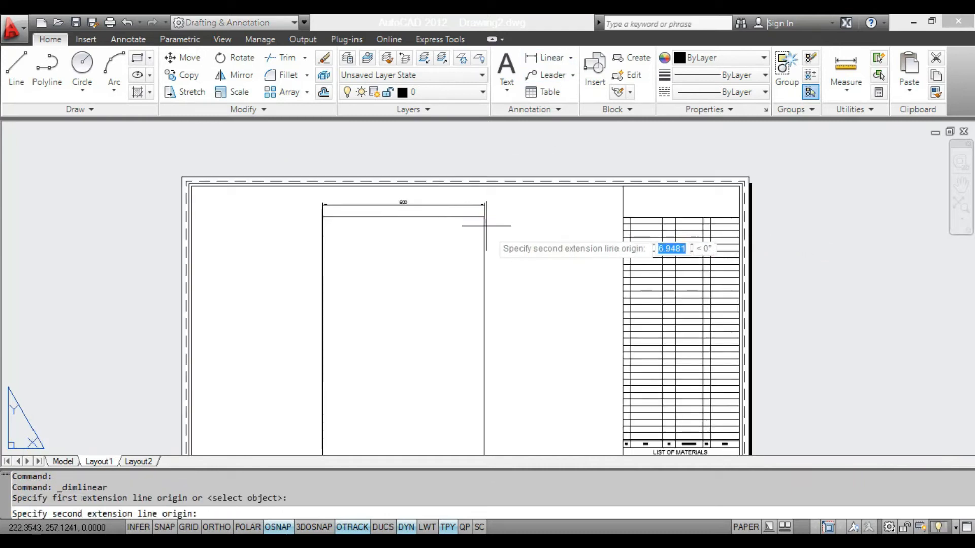
scroll(486, 225, "down", 2)
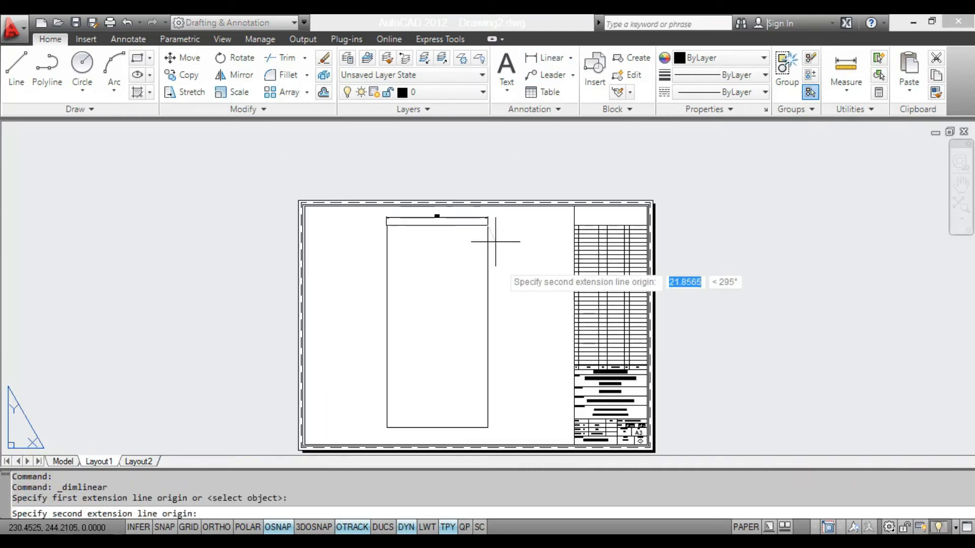
left_click(488, 427)
left_click(506, 348)
scroll(509, 334, "up", 2)
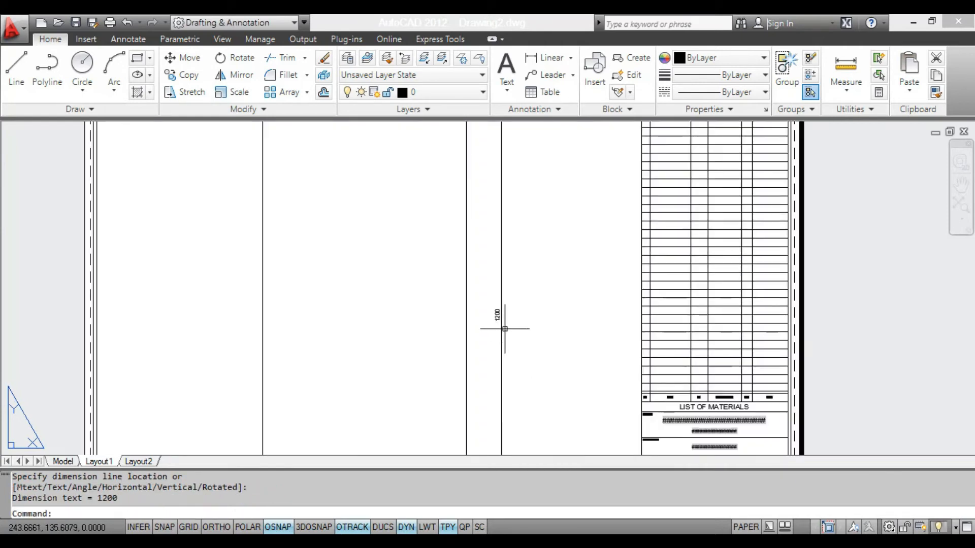
scroll(504, 329, "up", 2)
scroll(505, 325, "down", 2)
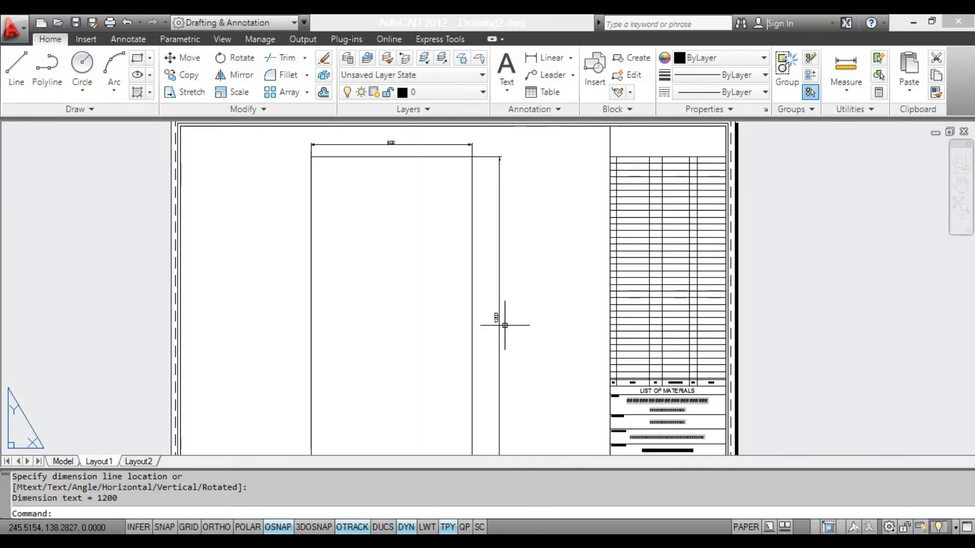
middle_click_drag(505, 321, 507, 319)
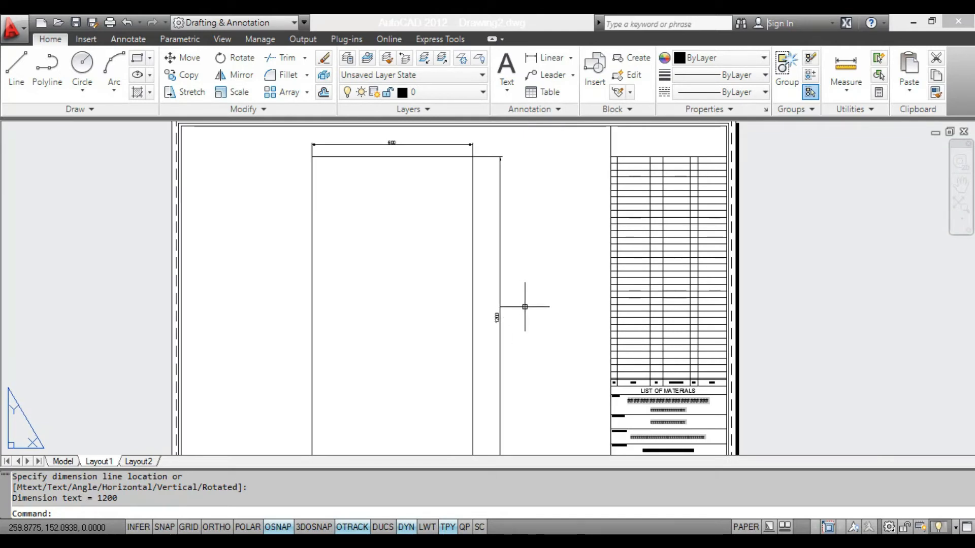
scroll(523, 307, "up", 3)
scroll(479, 334, "down", 2)
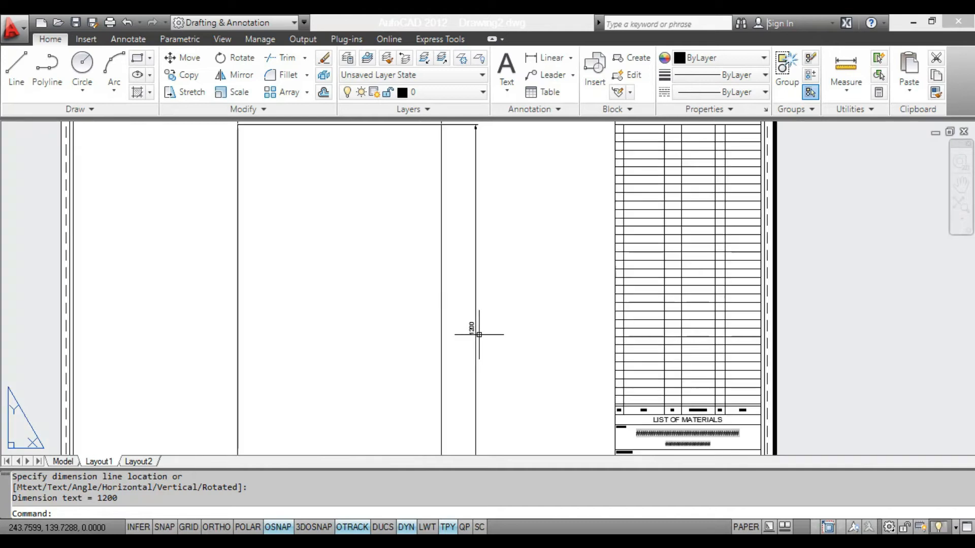
scroll(479, 334, "down", 4)
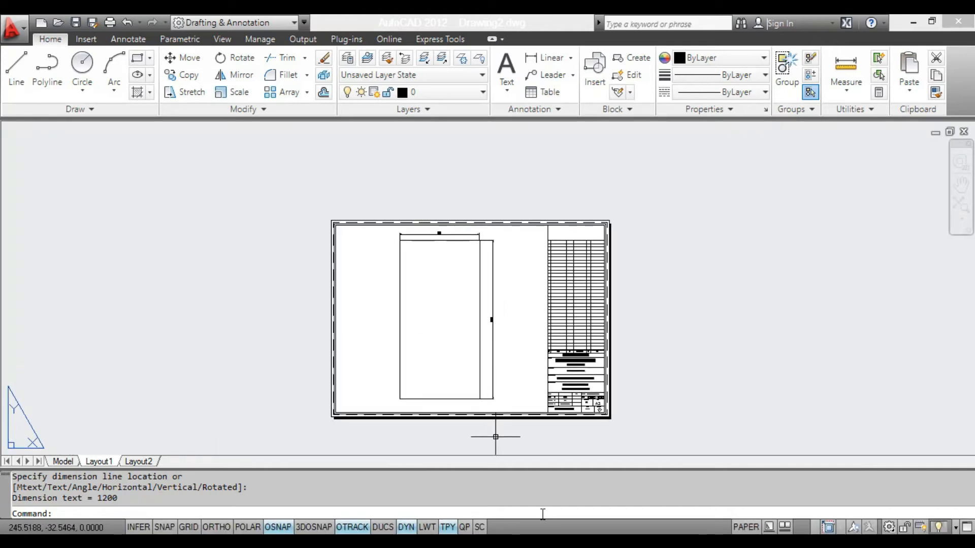
- Switch to the browser article and read the 1:5 scale explanation and the 1:1 viewport scaling steps for metre units
mouse_move(545, 540)
left_click(522, 480)
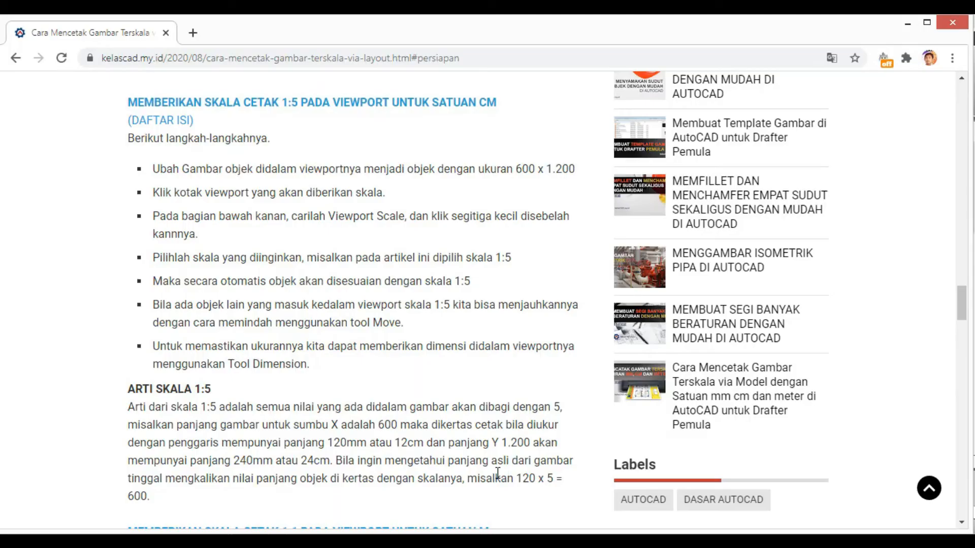
scroll(470, 424, "down", 3)
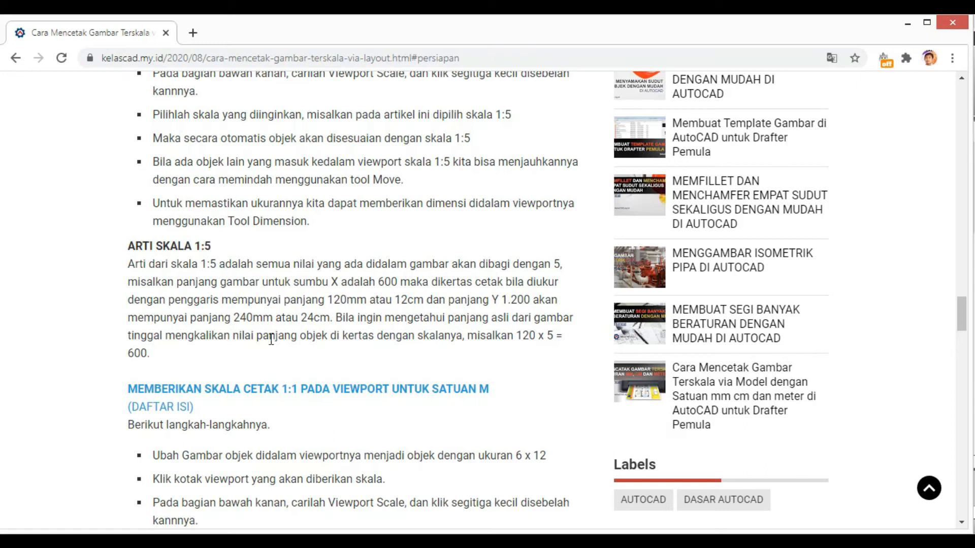
left_click_drag(307, 318, 322, 320)
scroll(299, 356, "down", 4)
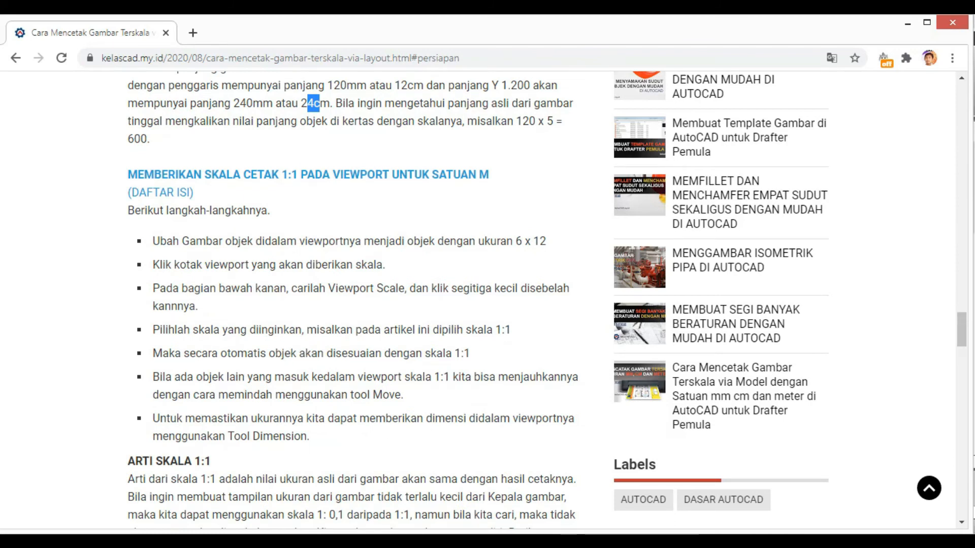
left_click(745, 457)
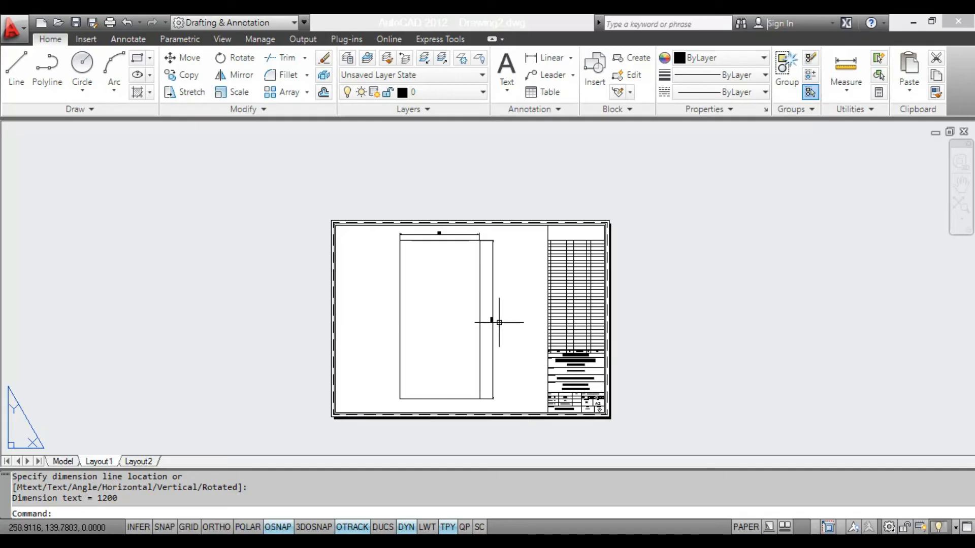
- Erase the width and height dimensions around the rectangle in AutoCAD
left_click(389, 231)
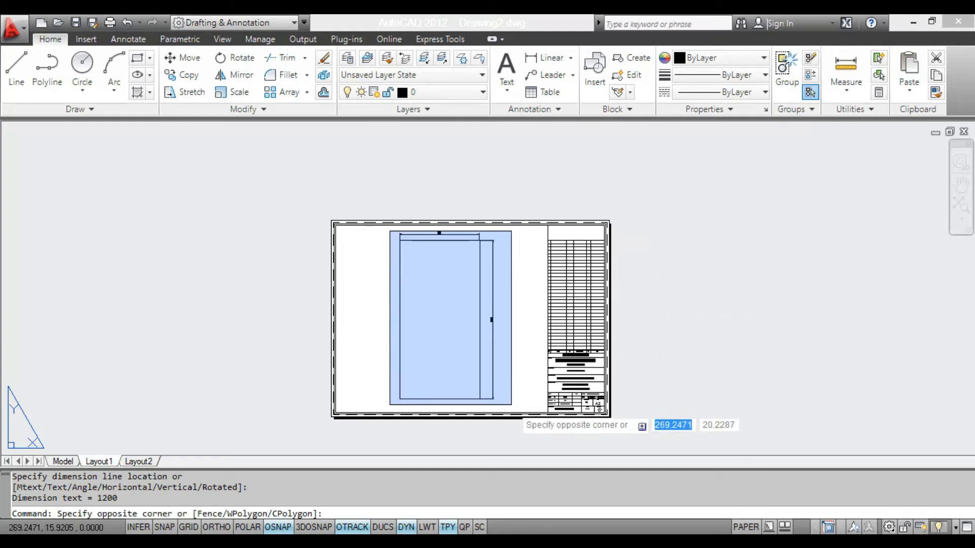
left_click(511, 404)
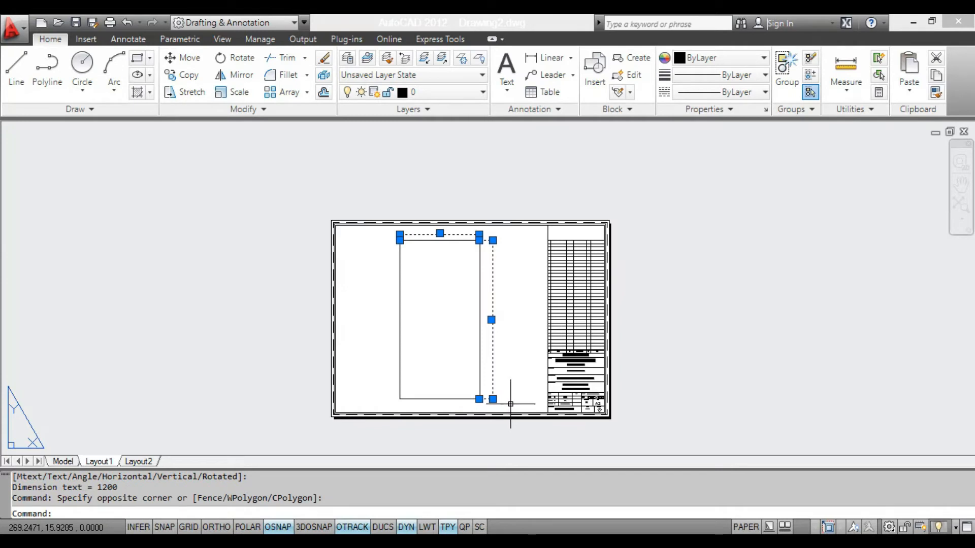
key("Delete")
- Reframe the viewport's model view on the tiny rectangle to the left of the large one, and return to paper space
double_click(508, 360)
scroll(507, 344, "down", 3)
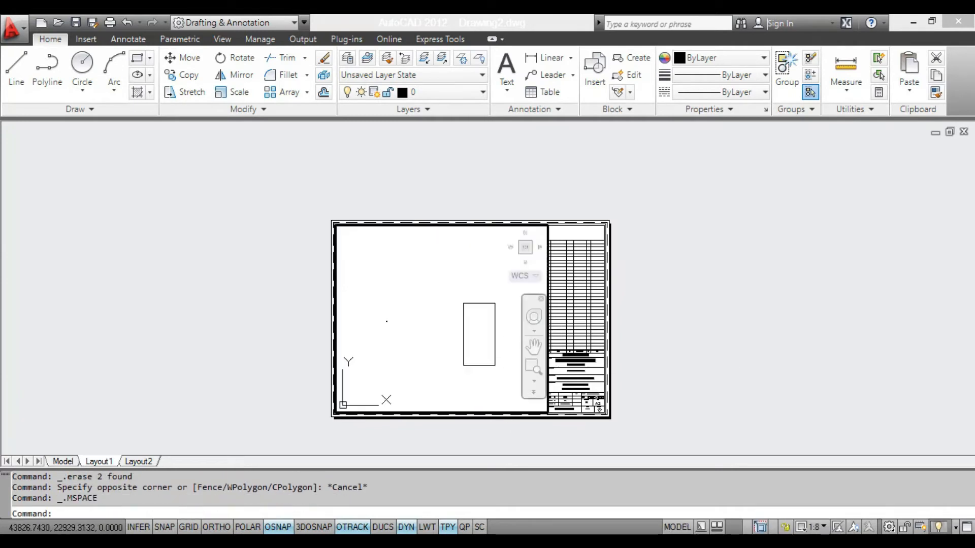
middle_click_drag(414, 391, 438, 387)
scroll(419, 320, "down", 5)
scroll(414, 335, "up", 5)
middle_click_drag(415, 338, 488, 346)
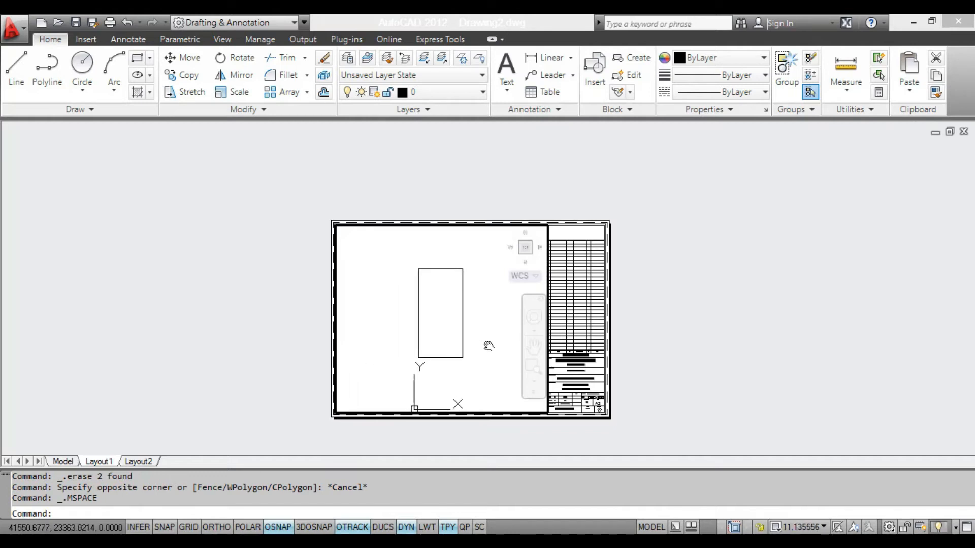
double_click(686, 296)
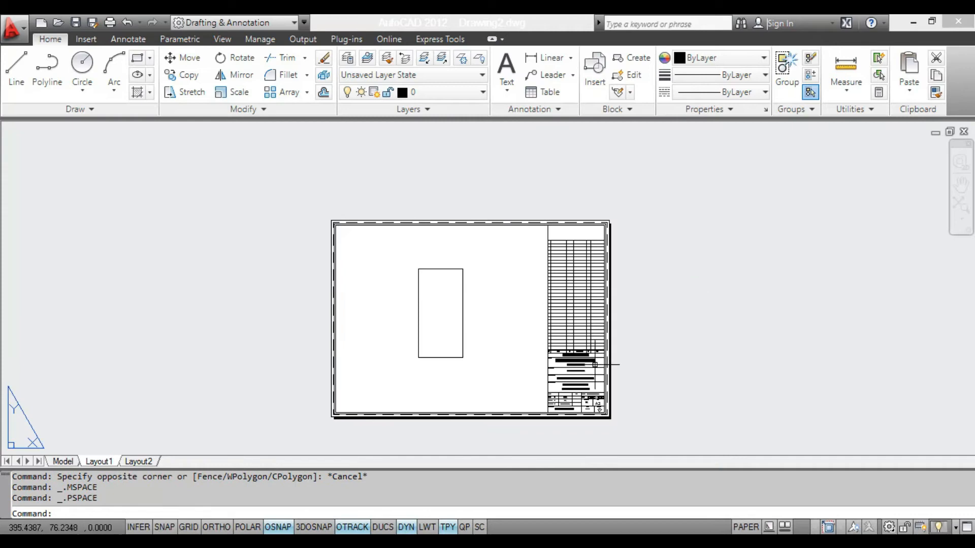
- Set the drawing viewport's scale to 1:1
key("alt+Tab")
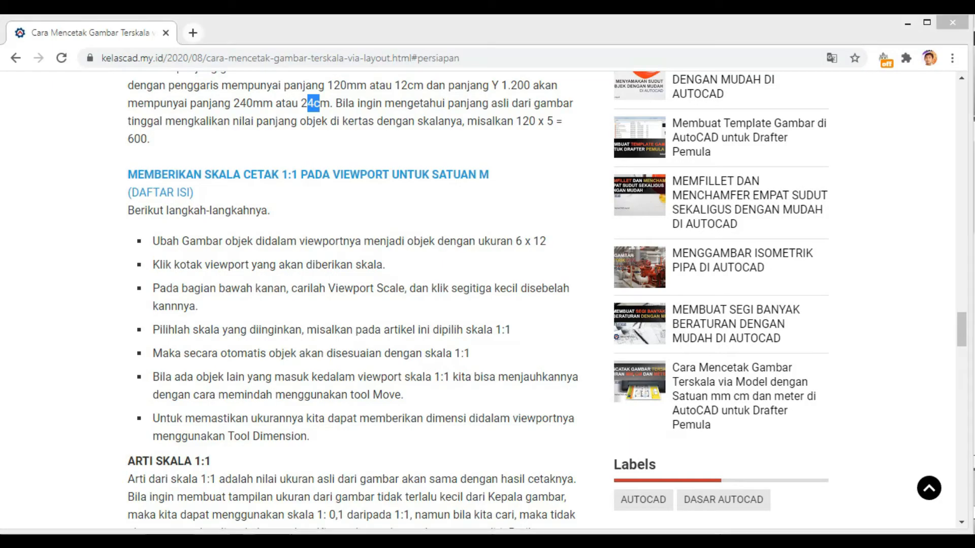
key("alt+Tab")
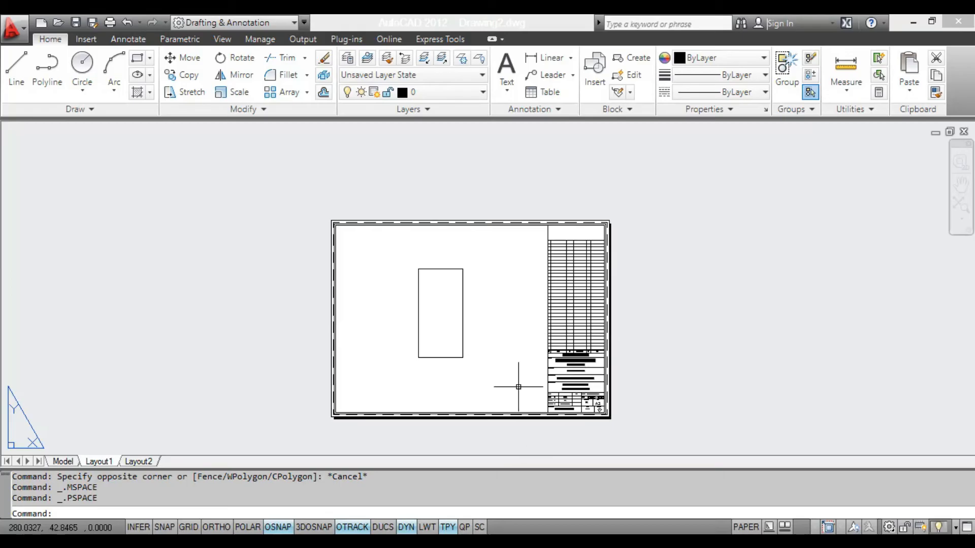
left_click(520, 225)
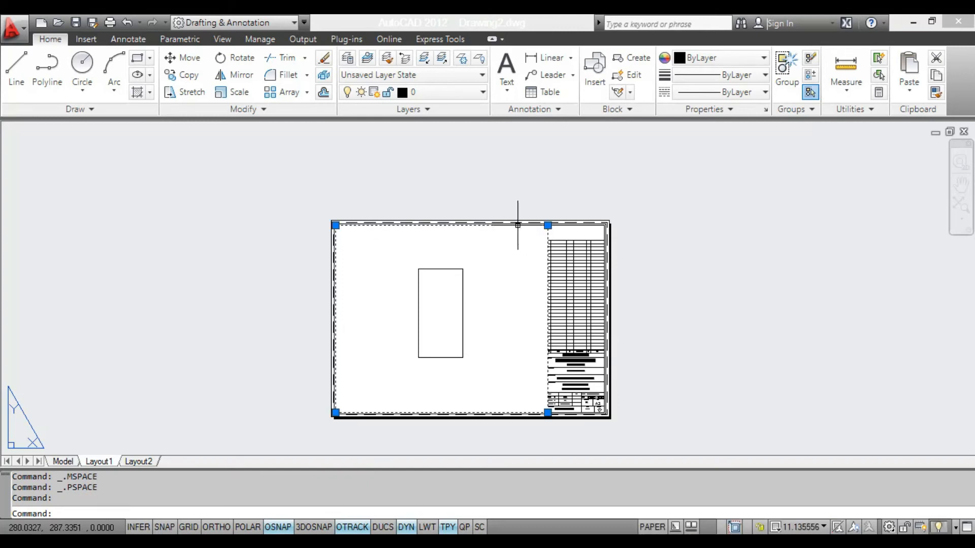
left_click(823, 527)
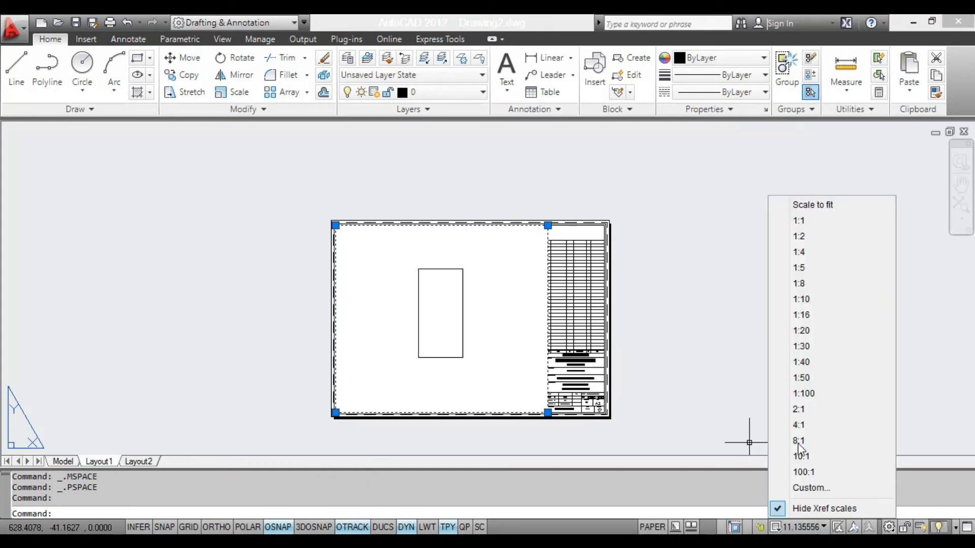
left_click(793, 221)
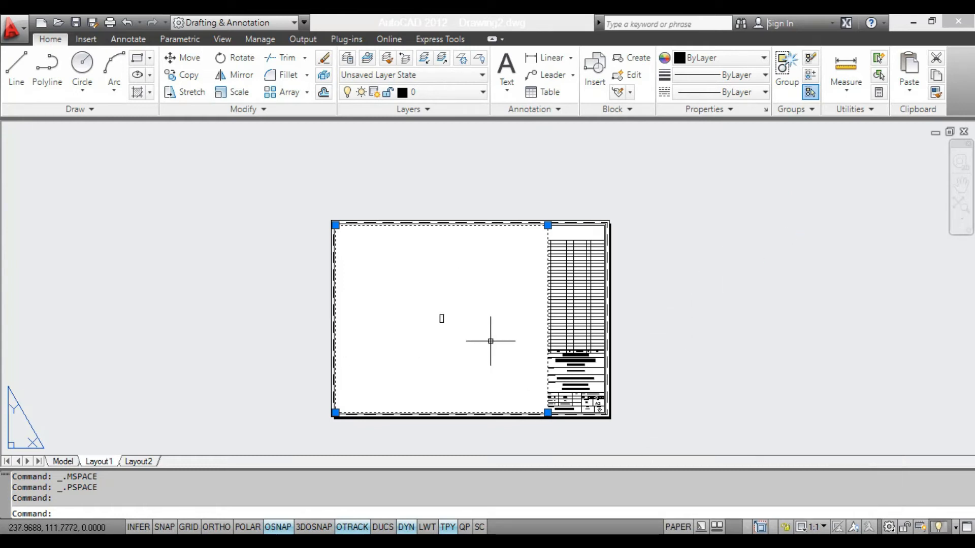
scroll(463, 335, "up", 5)
scroll(418, 289, "up", 3)
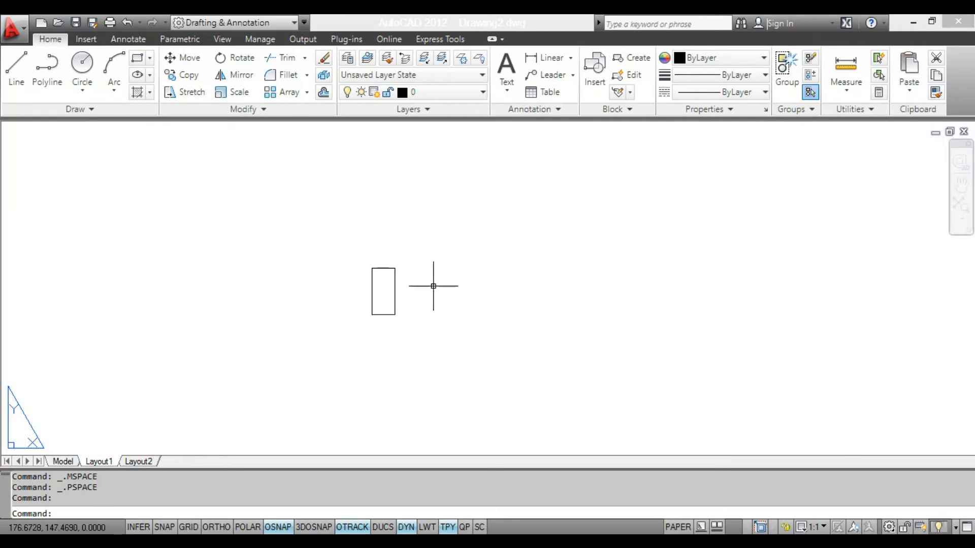
left_click(545, 57)
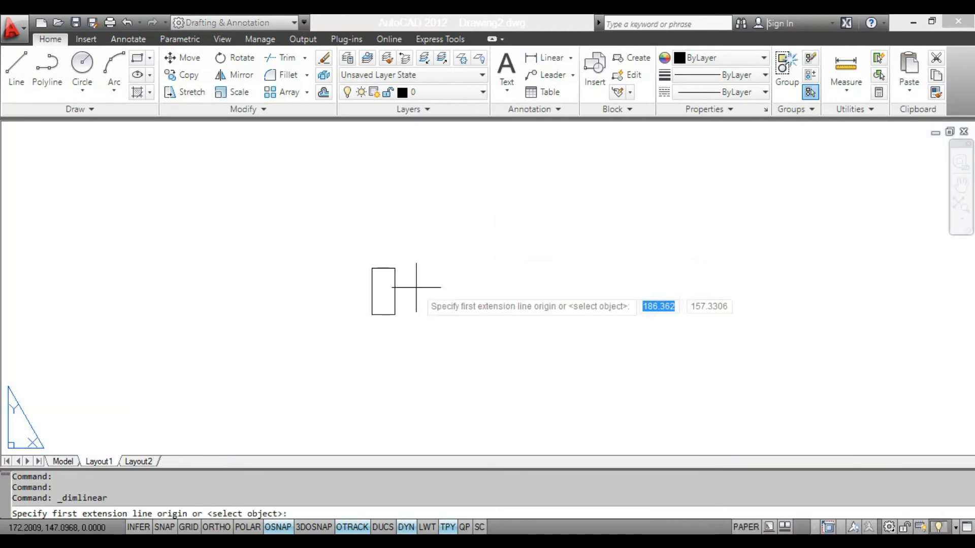
left_click(372, 268)
left_click(395, 268)
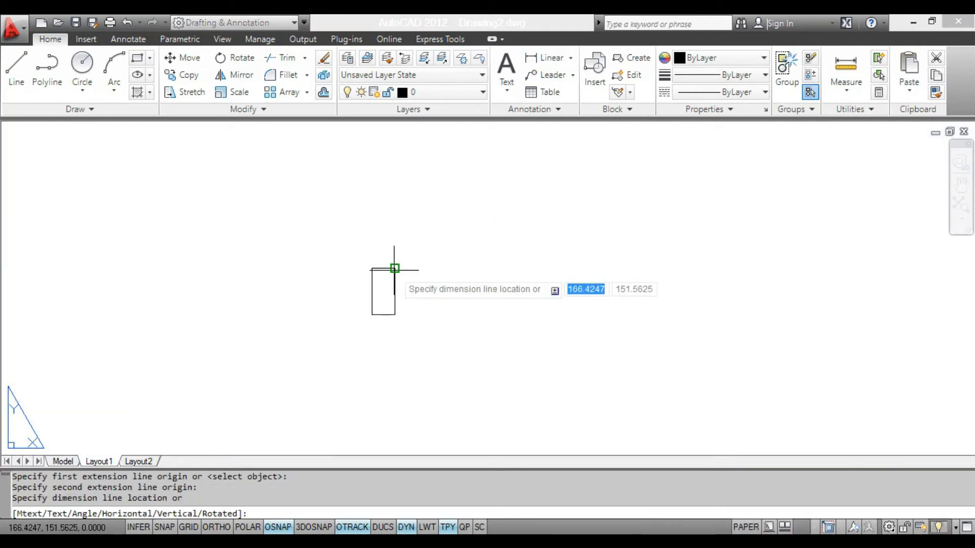
left_click(409, 259)
left_click(409, 255)
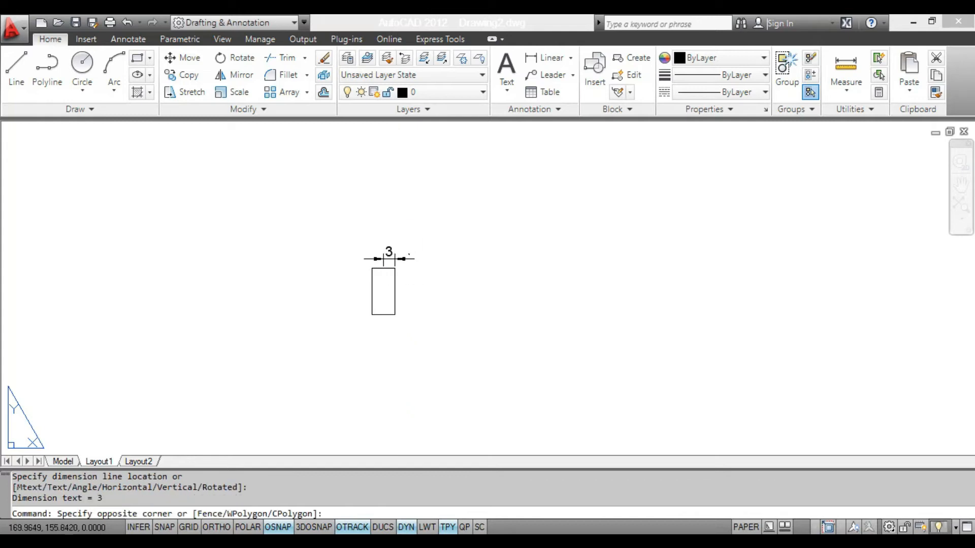
left_click(384, 260)
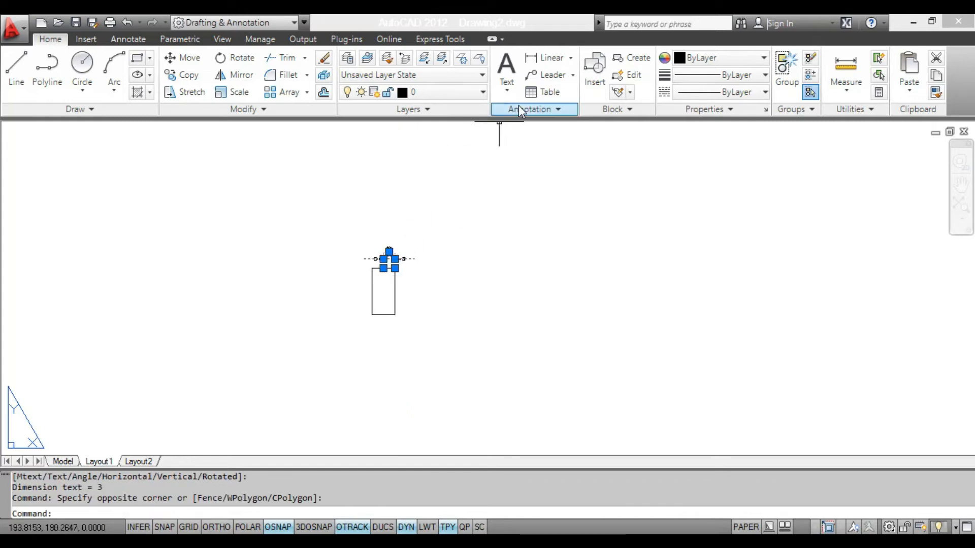
key("Delete")
- Add a linear dimension across the small rectangle's full width, placed above its top edge
left_click(548, 58)
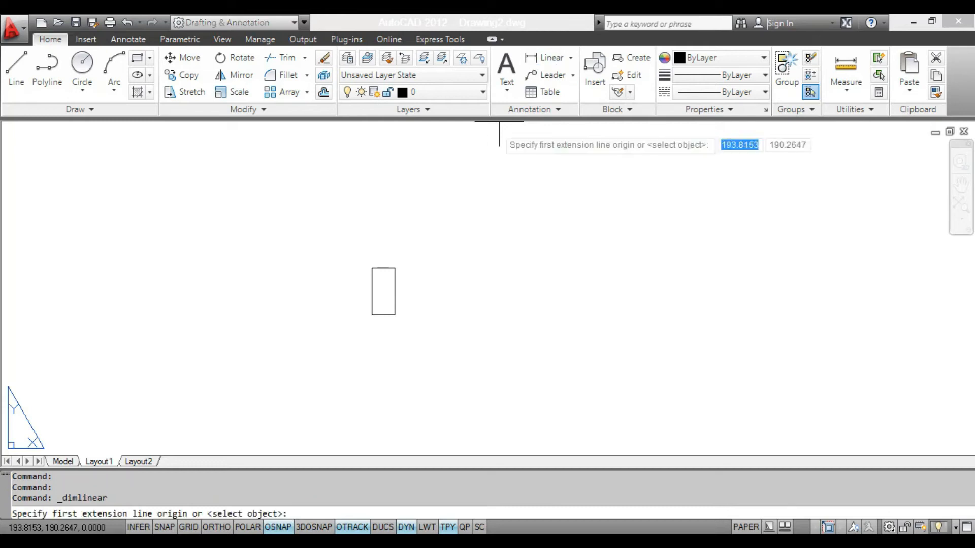
scroll(429, 229, "up", 2)
left_click(345, 285)
left_click(377, 285)
left_click(375, 265)
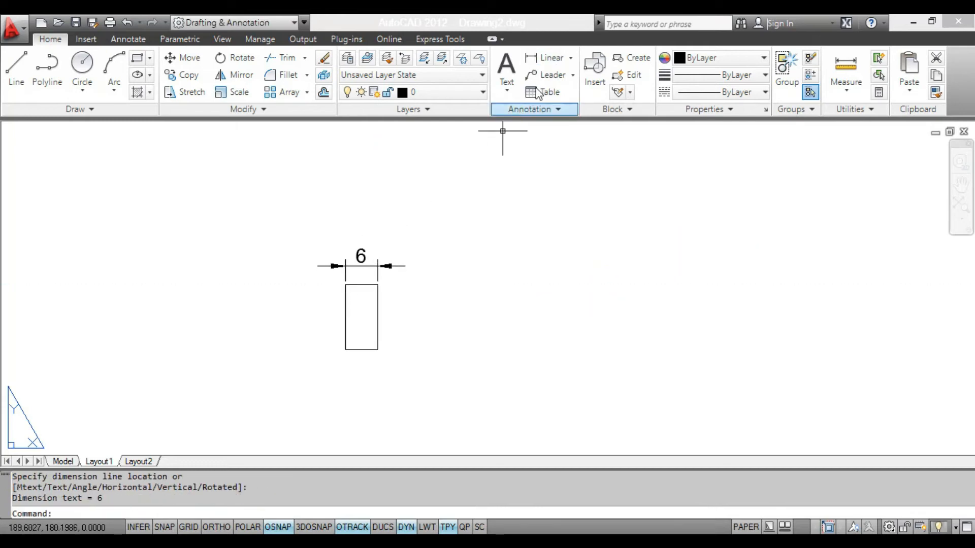
- Add a vertical linear dimension for the small rectangle's height beside its right edge
key("Return")
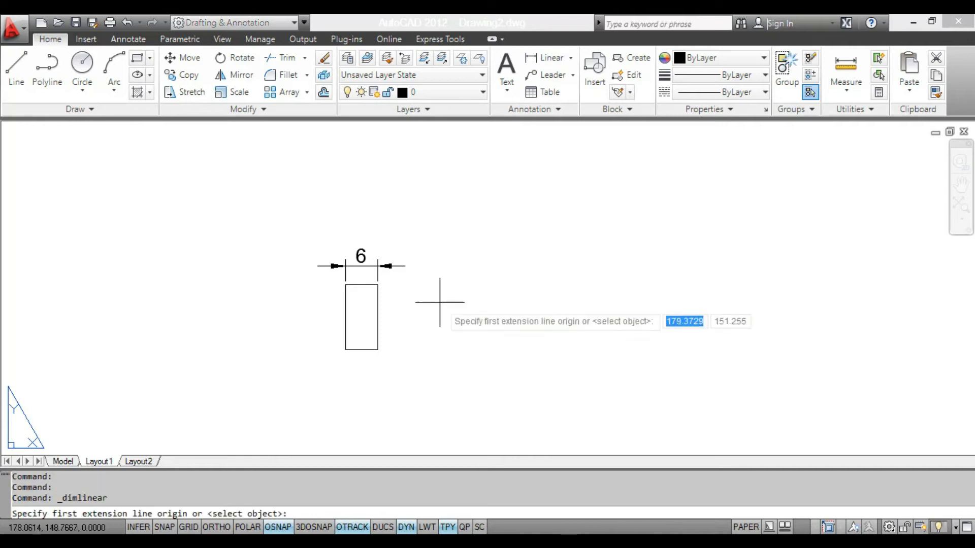
left_click(377, 285)
left_click(377, 350)
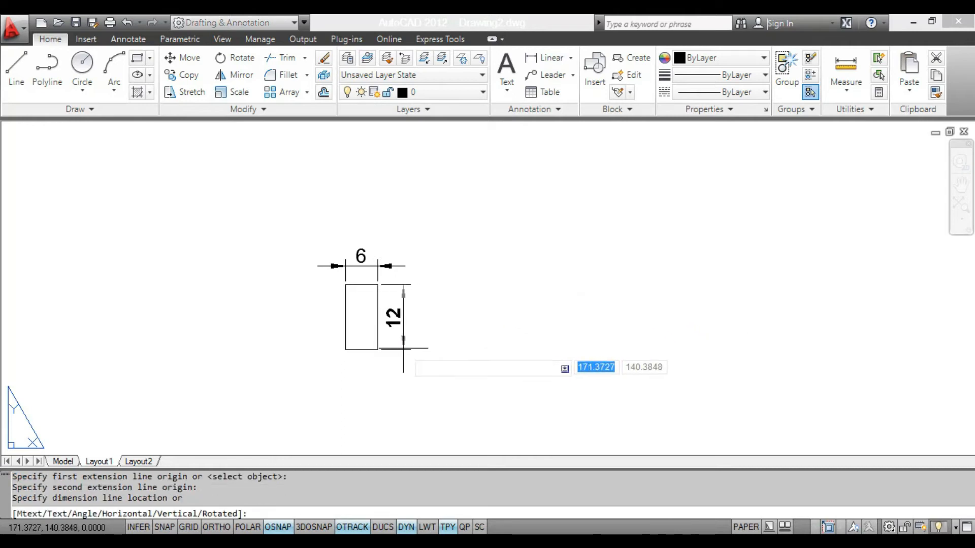
left_click(405, 341)
- Erase both dimensions around the small rectangle
left_click(310, 215)
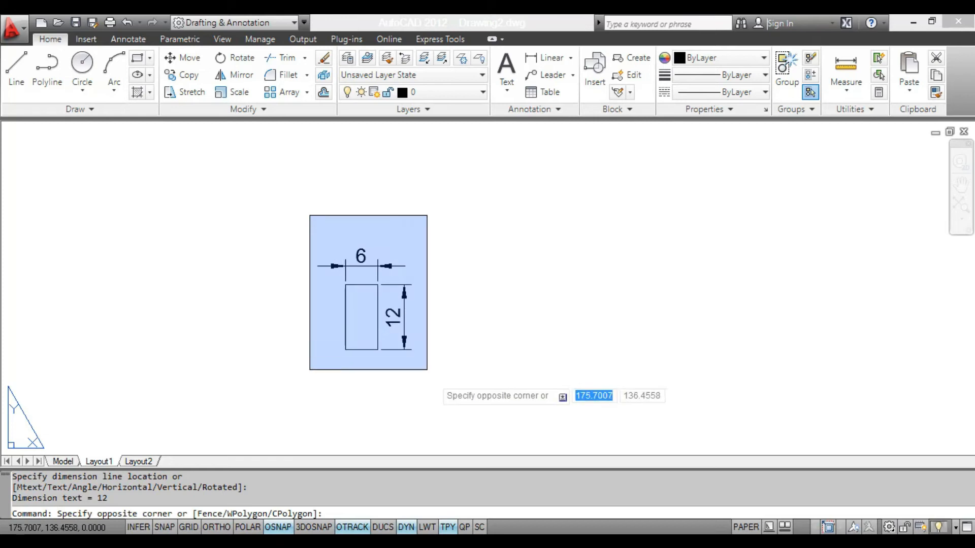
left_click(444, 388)
key("Delete")
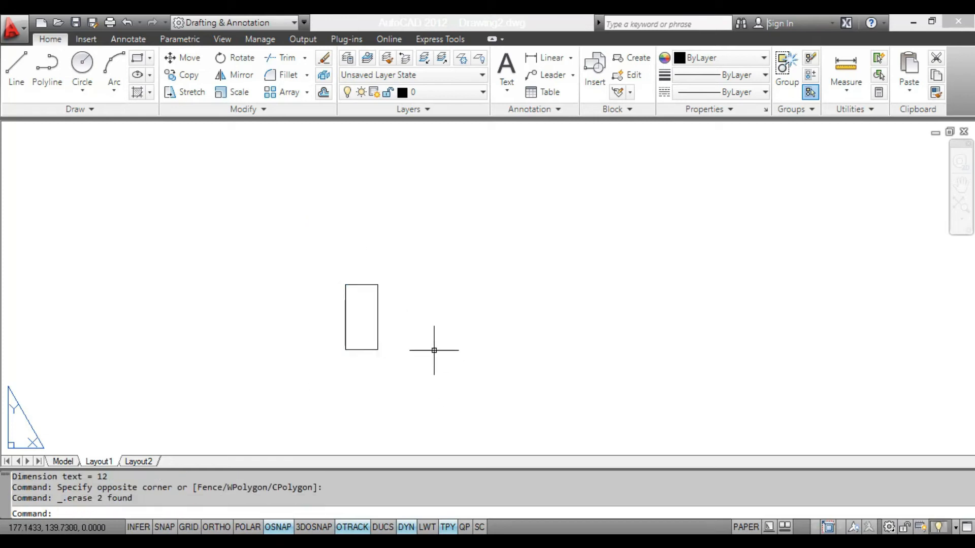
scroll(431, 344, "down", 5)
scroll(430, 344, "down", 2)
middle_click_drag(434, 345, 435, 312)
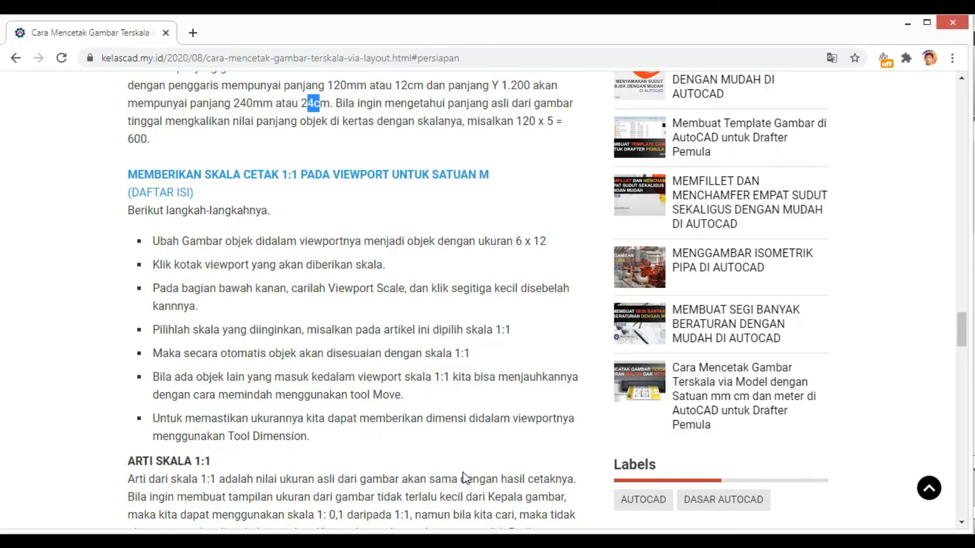
- Read the article's instructions for adding a custom 1:0.1 scale for metre drawings and return to the AutoCAD drawing
scroll(465, 477, "down", 4)
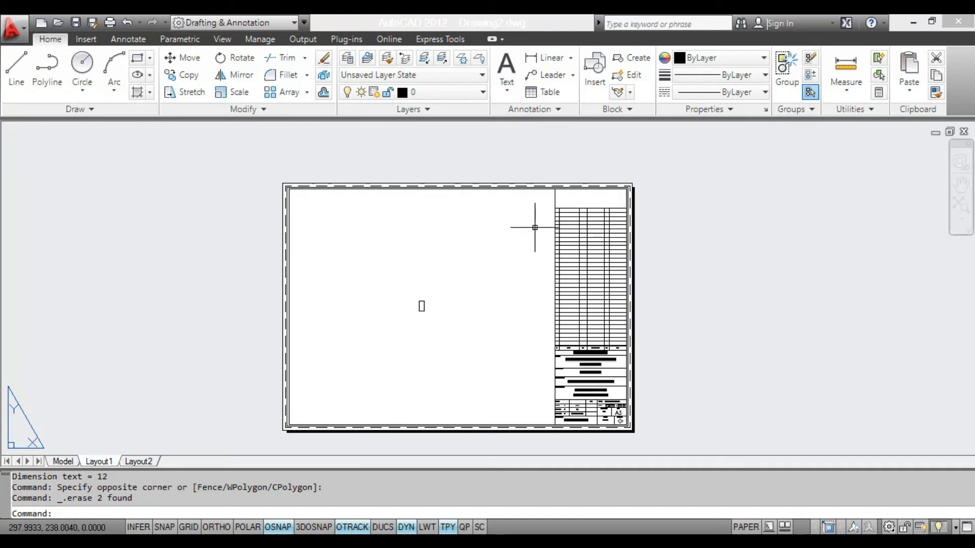
left_click(554, 198)
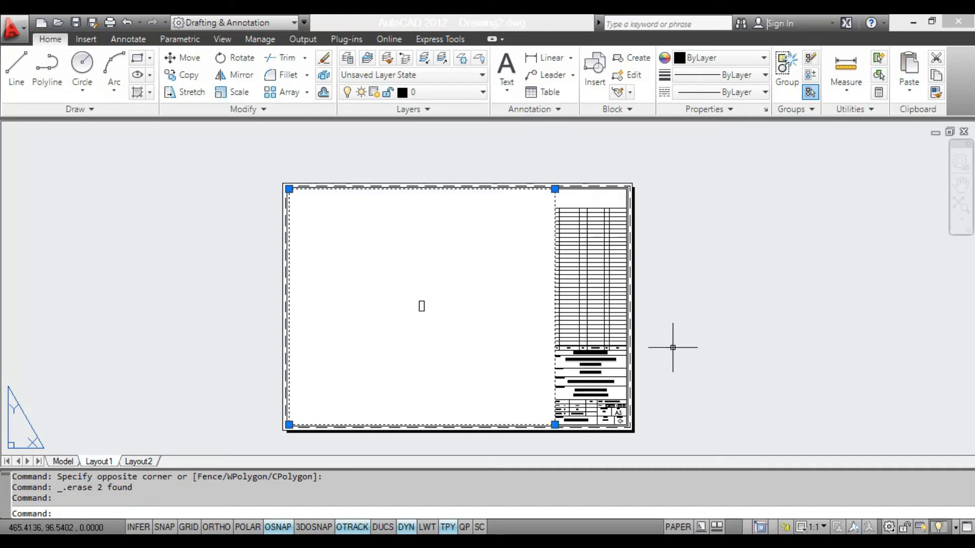
left_click(820, 528)
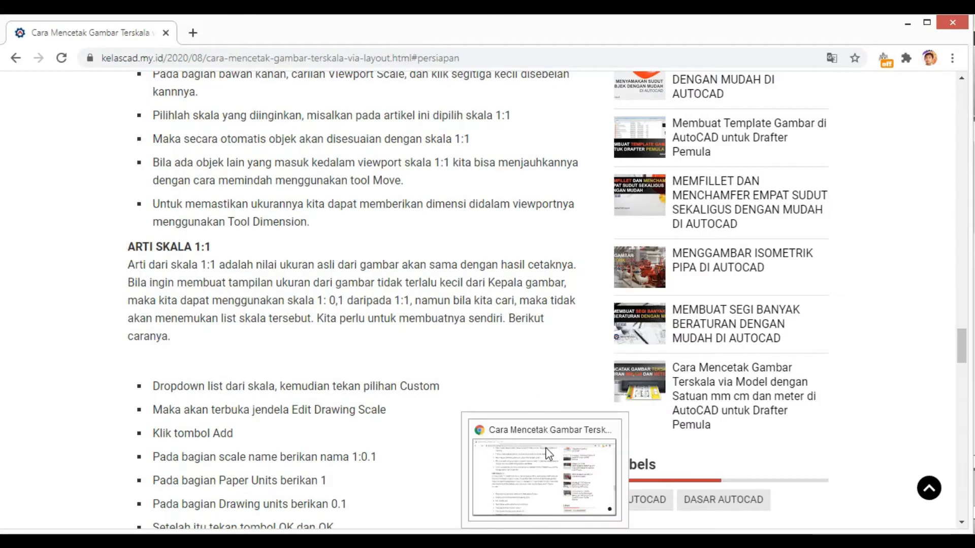
scroll(447, 367, "down", 4)
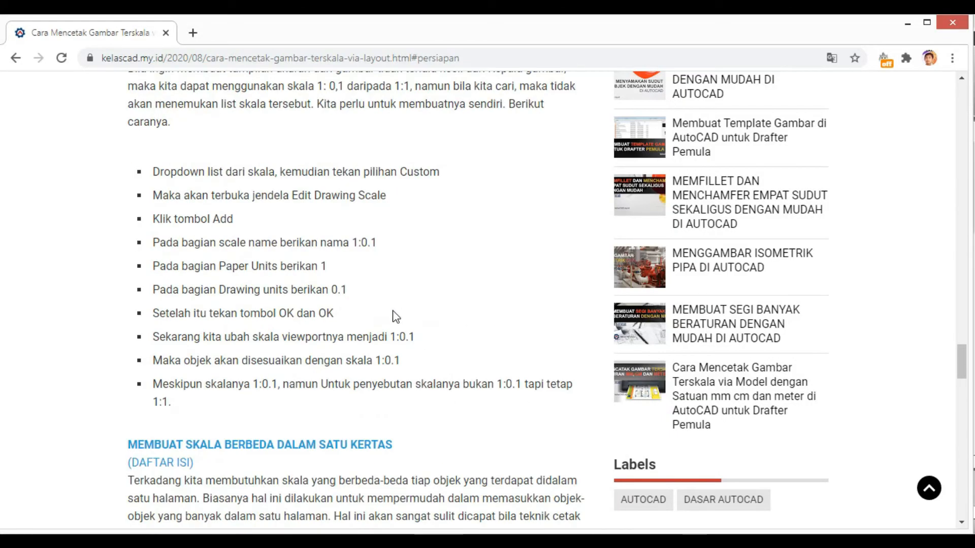
left_click_drag(213, 172, 286, 175)
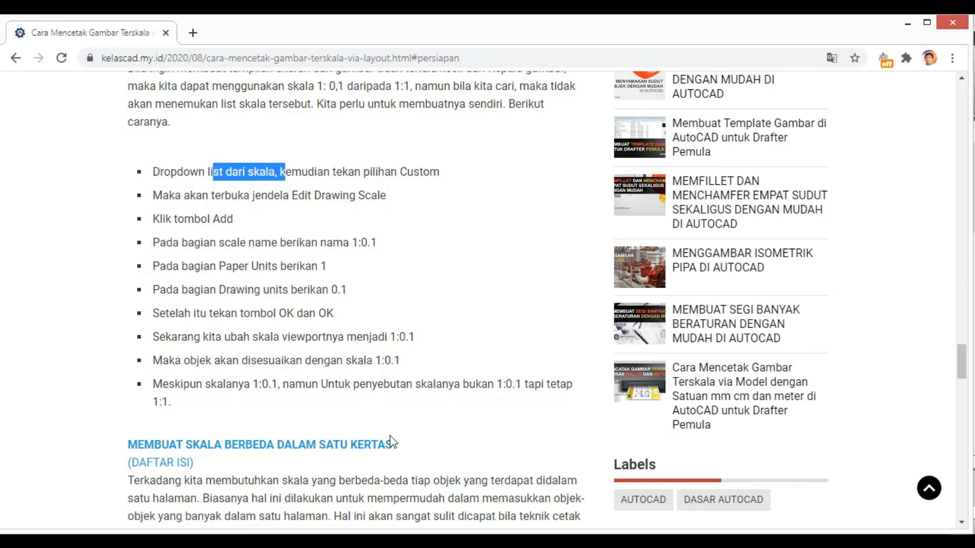
left_click(589, 541)
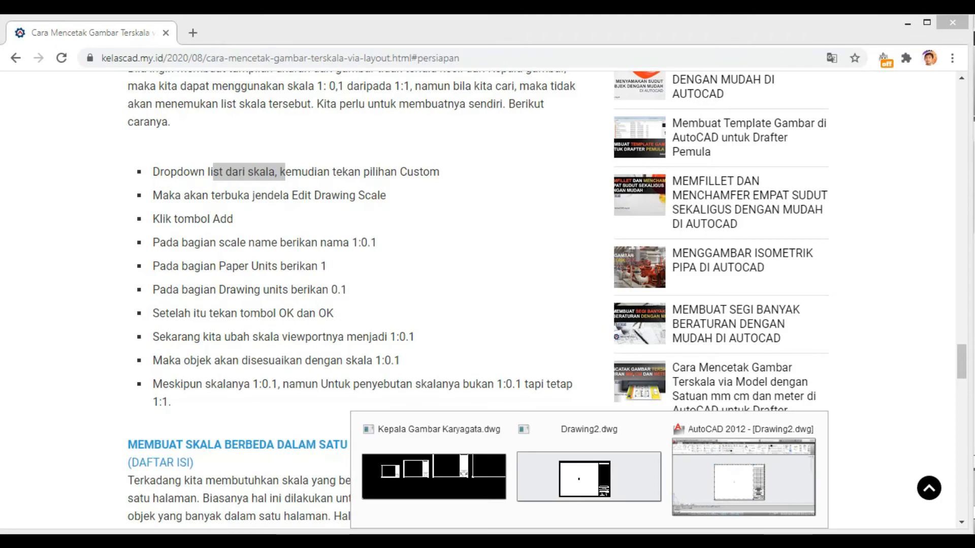
left_click(629, 492)
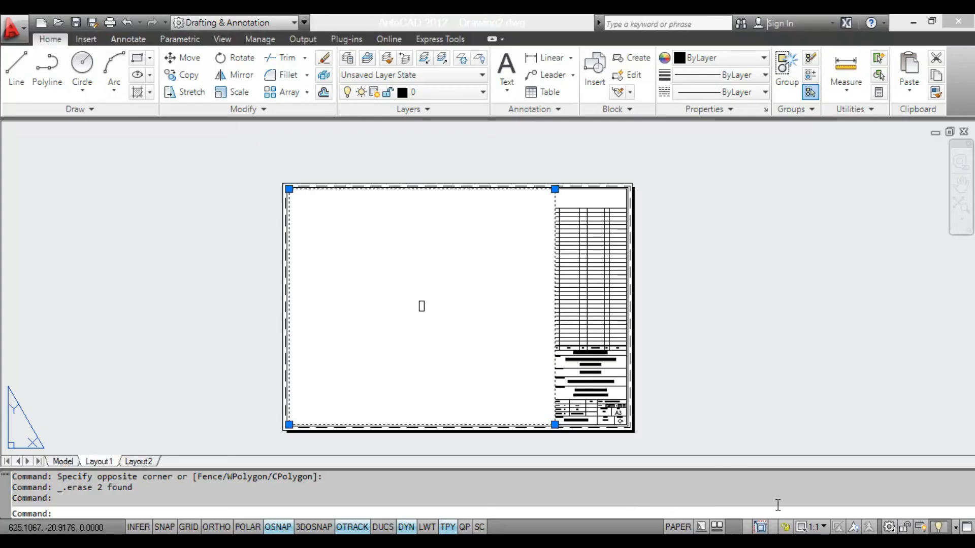
- Add a custom scale named 1:0.1 to the drawing scale list, with 1 paper unit equal to 0.1 drawing units
left_click(812, 527)
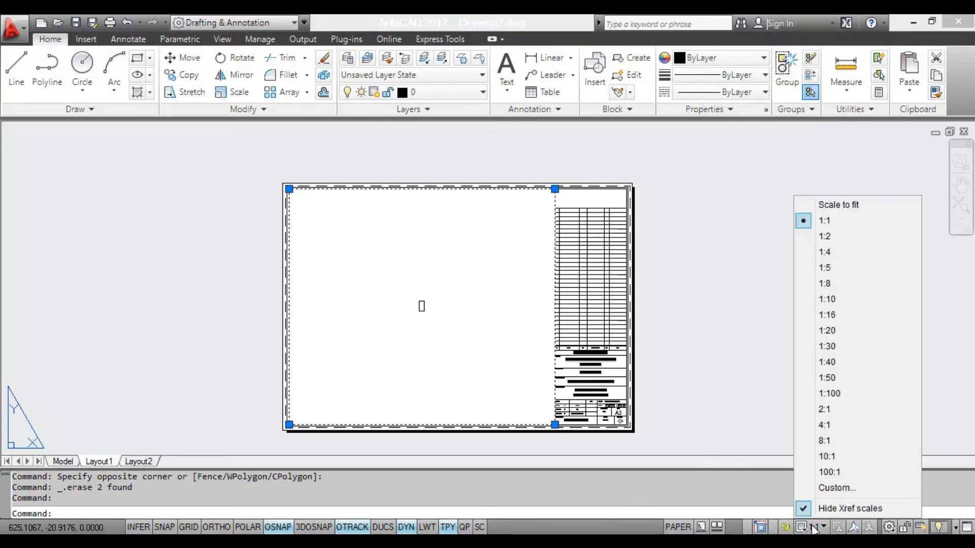
left_click(820, 489)
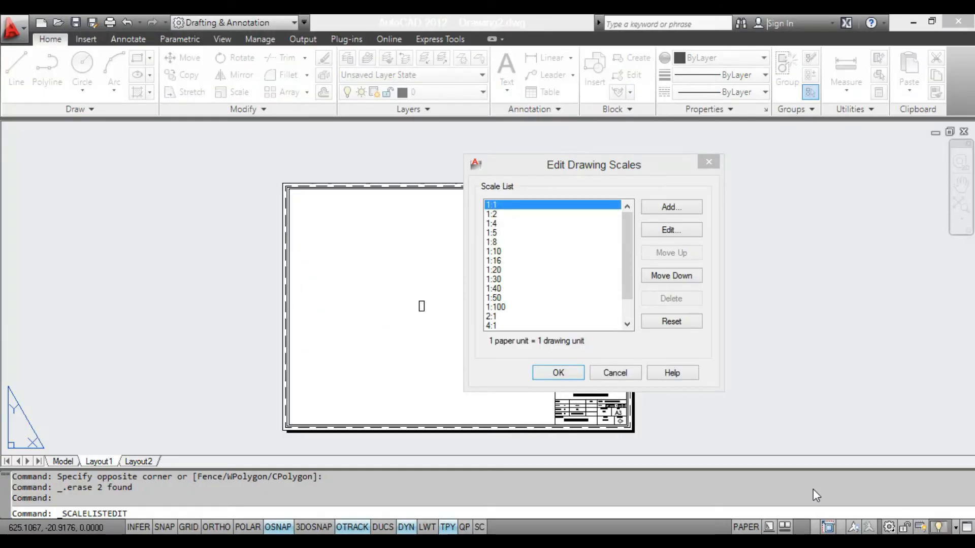
left_click(667, 210)
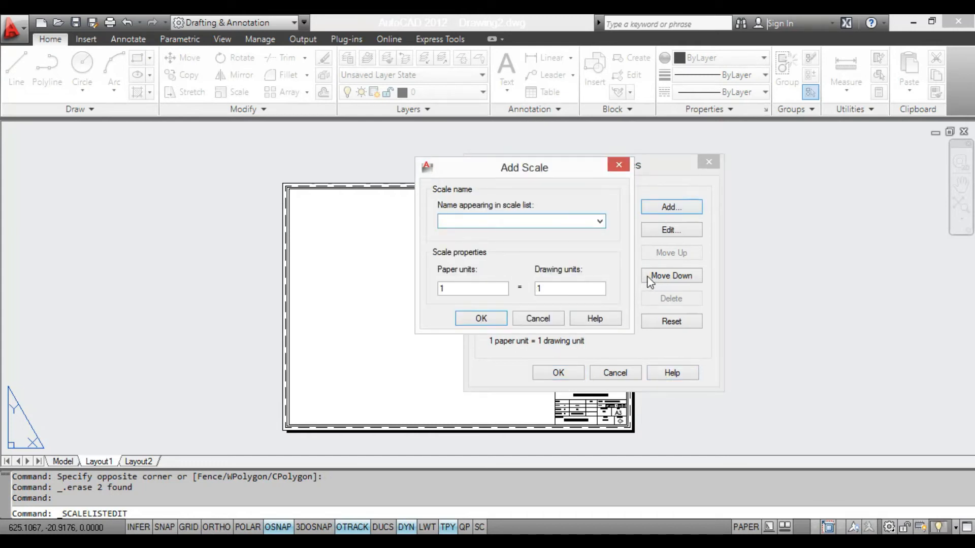
type("1:0.1")
double_click(549, 292)
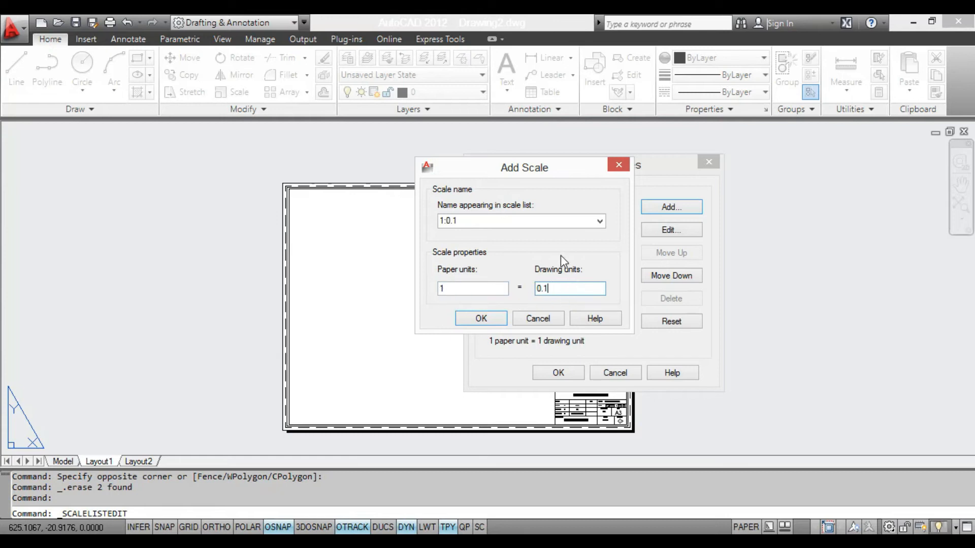
left_click(492, 321)
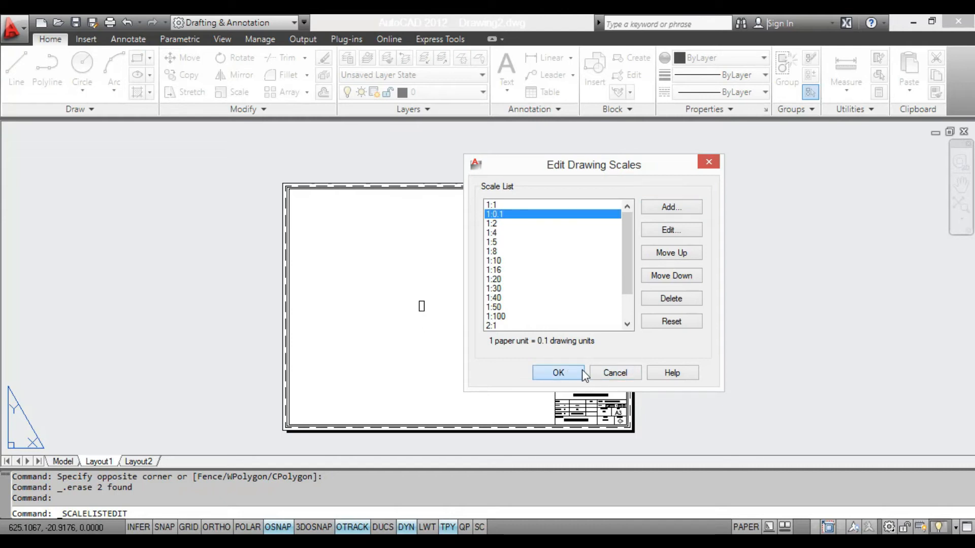
left_click(558, 373)
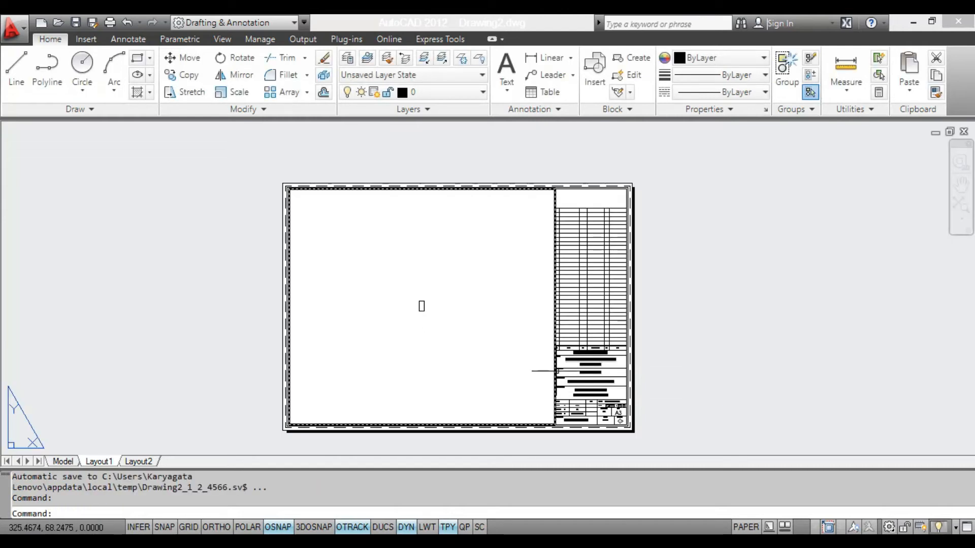
- Set the layout viewport's scale to the custom 1:0.1
left_click(553, 370)
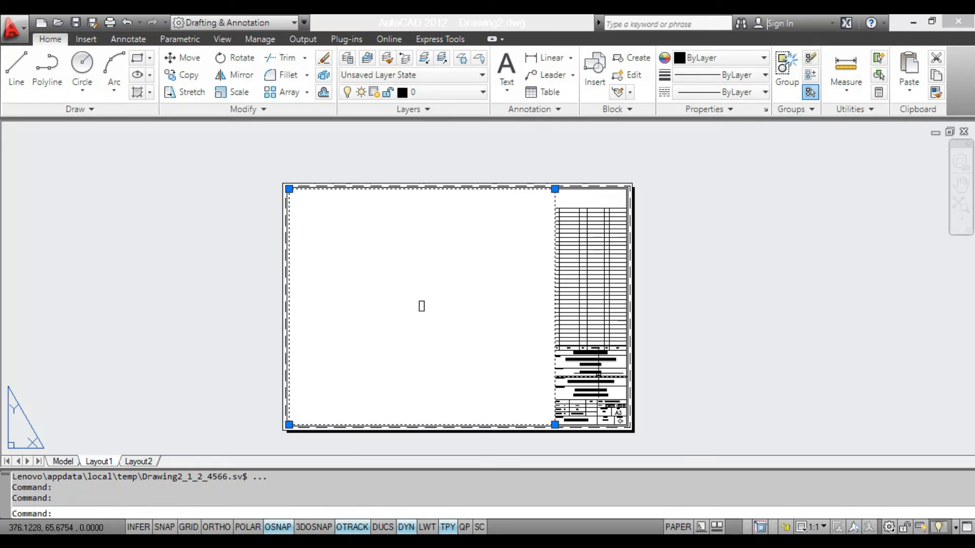
left_click(815, 528)
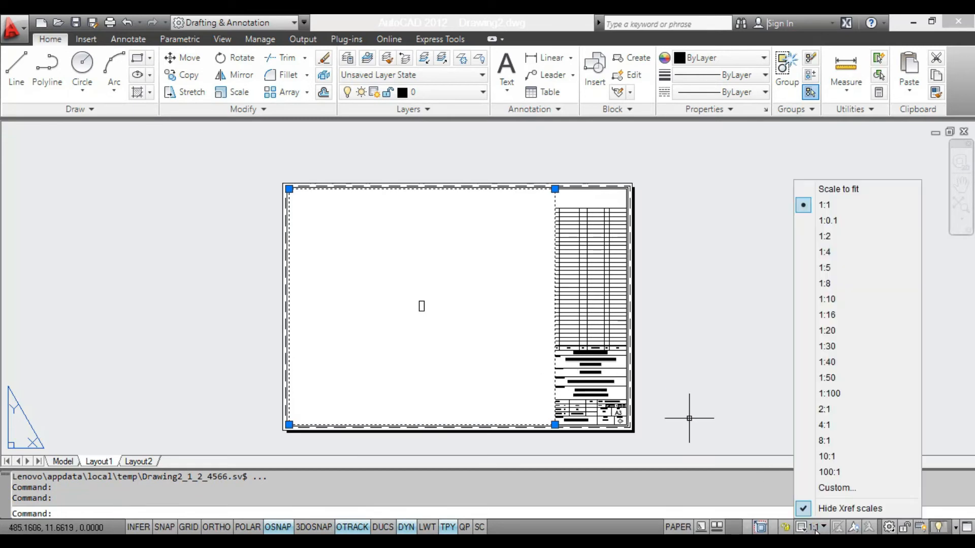
left_click(845, 224)
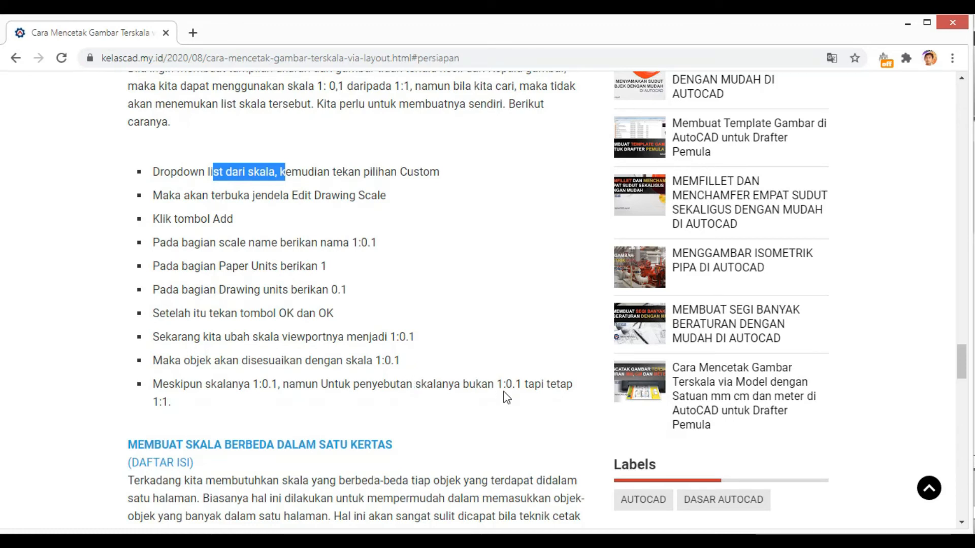
- Read in the web article how the 1:0.1 scale is named and how to place differently scaled objects on one sheet
left_click_drag(171, 403, 155, 402)
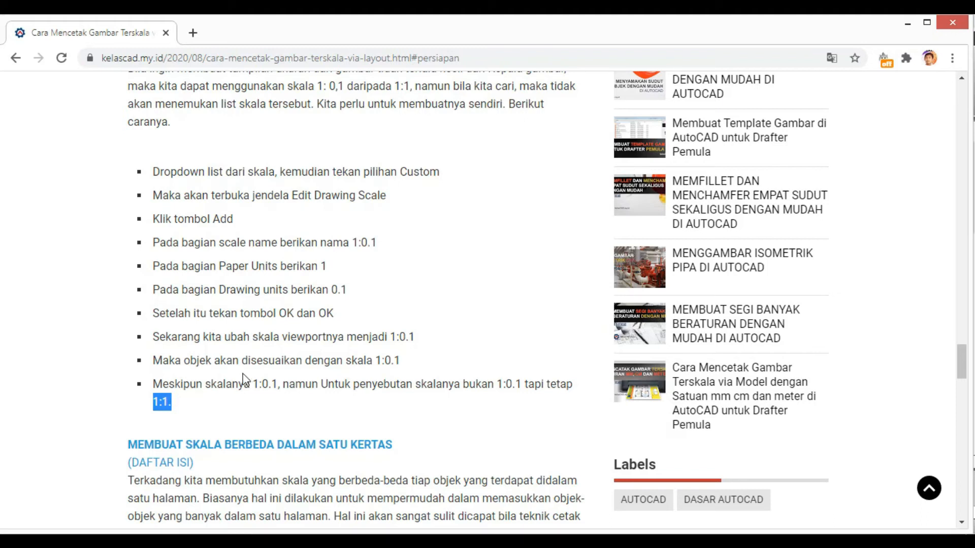
scroll(246, 382, "down", 3)
scroll(244, 377, "up", 1)
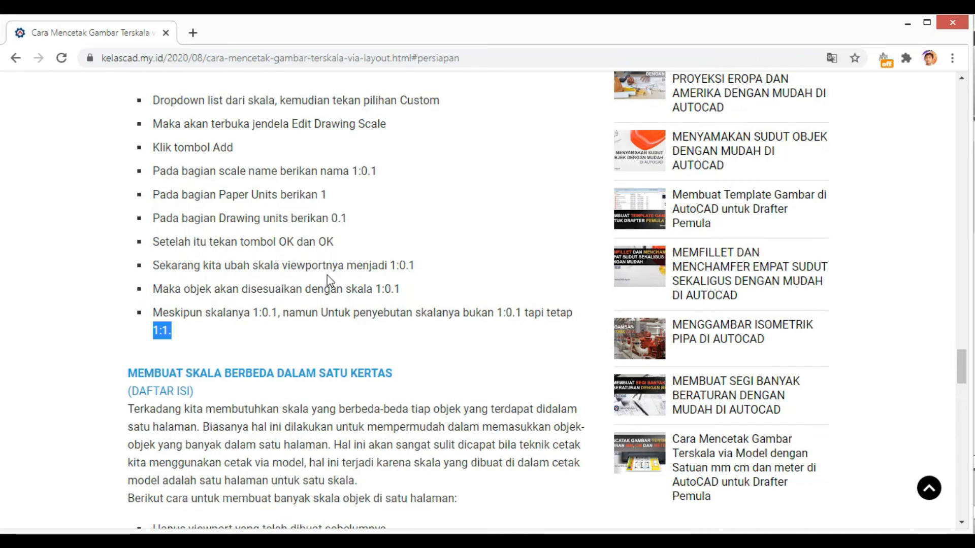
scroll(328, 278, "up", 3)
scroll(328, 279, "down", 3)
scroll(422, 367, "down", 3)
scroll(424, 372, "down", 1)
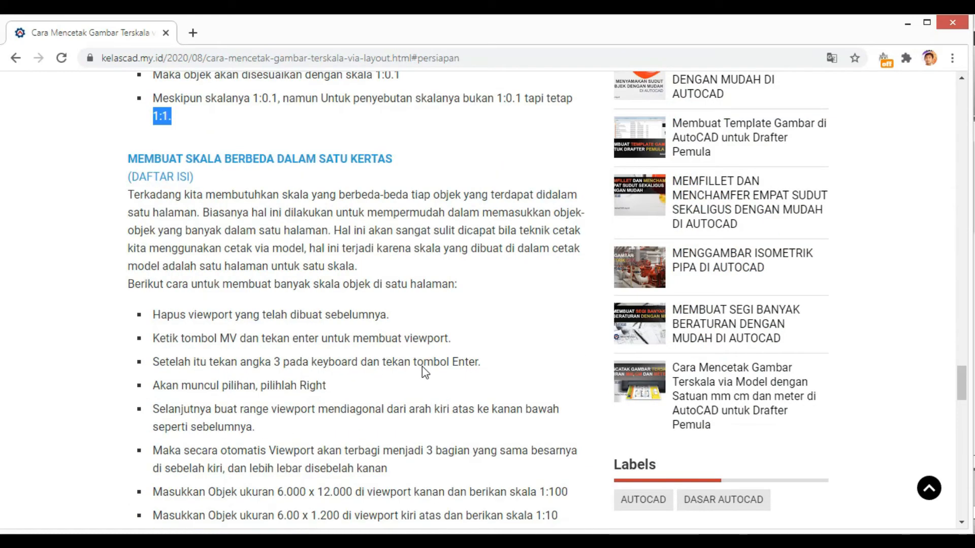
scroll(424, 372, "down", 1)
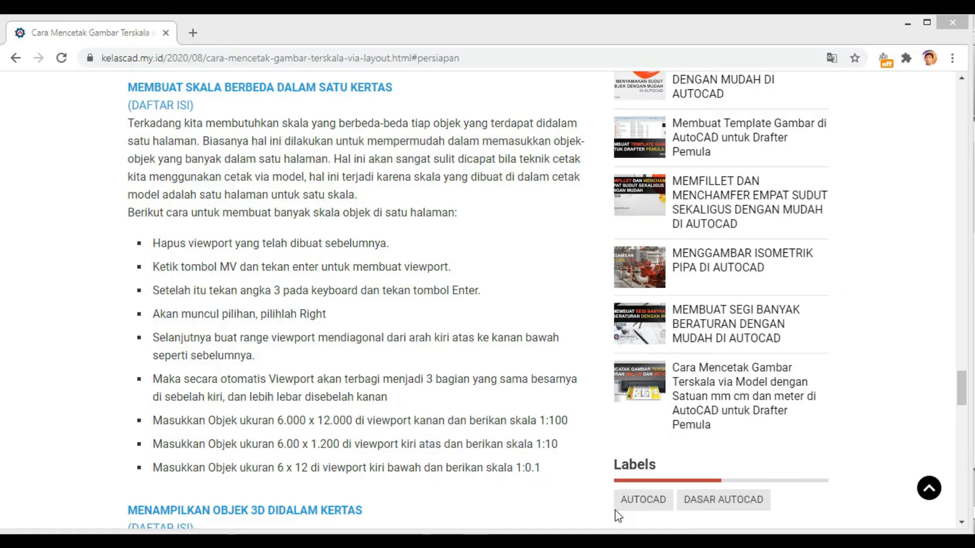
- Switch to AutoCAD and erase the existing viewport from Layout1
key("alt+Tab")
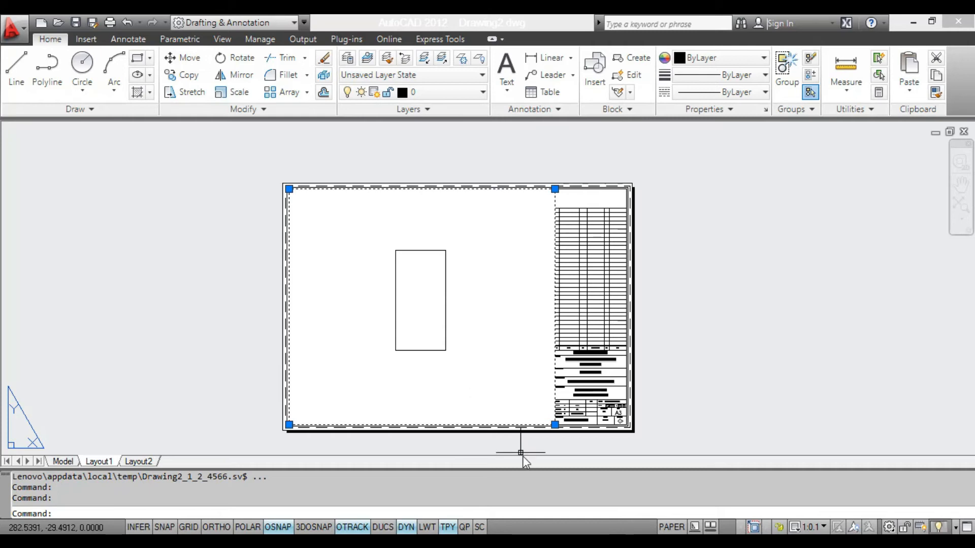
key("Delete")
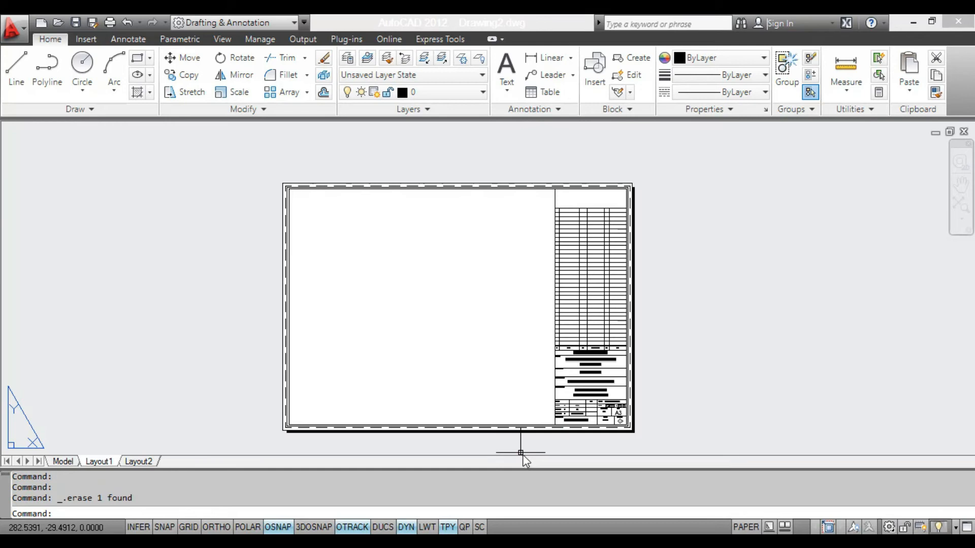
- Check the article's instructions for creating three viewports with the MV command and return to AutoCAD
key("alt+Tab")
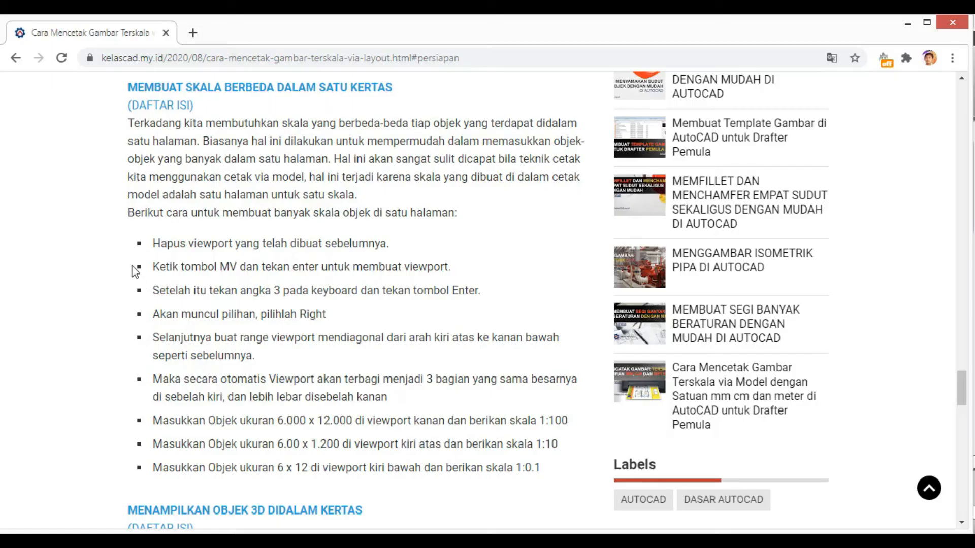
left_click_drag(154, 266, 488, 300)
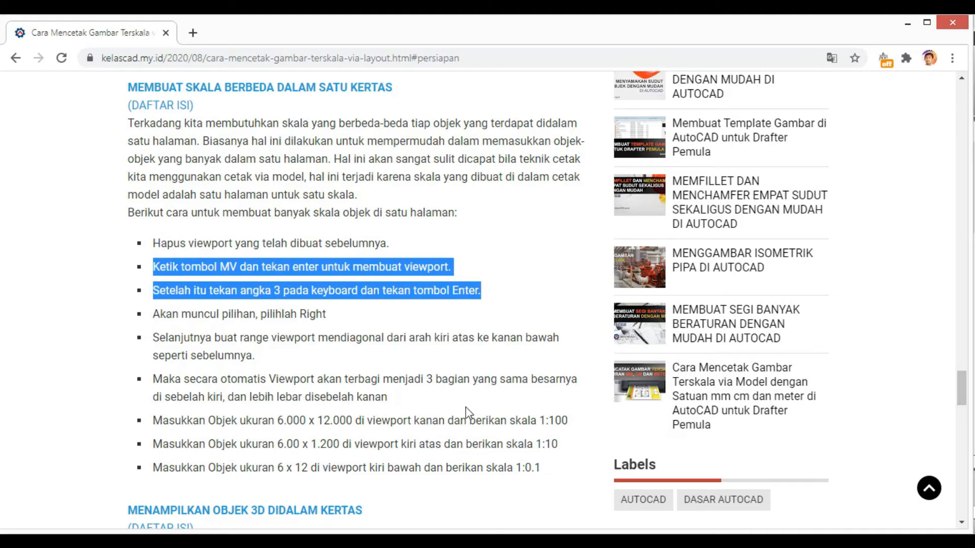
mouse_move(648, 533)
left_click(647, 515)
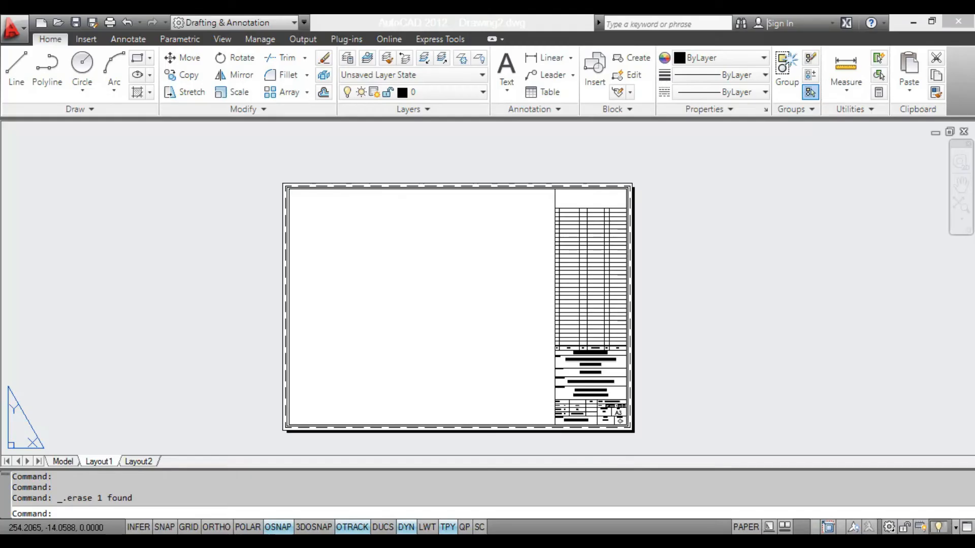
- Create three viewports with MV in the Right arrangement, spanning the empty frame from its upper-left corner to the lower corner beside the title block
type("MV")
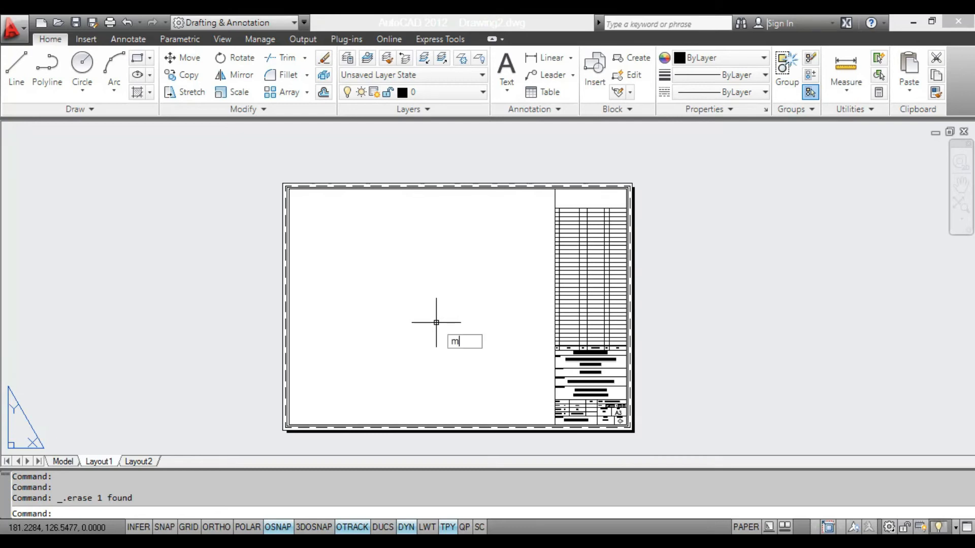
key("Return")
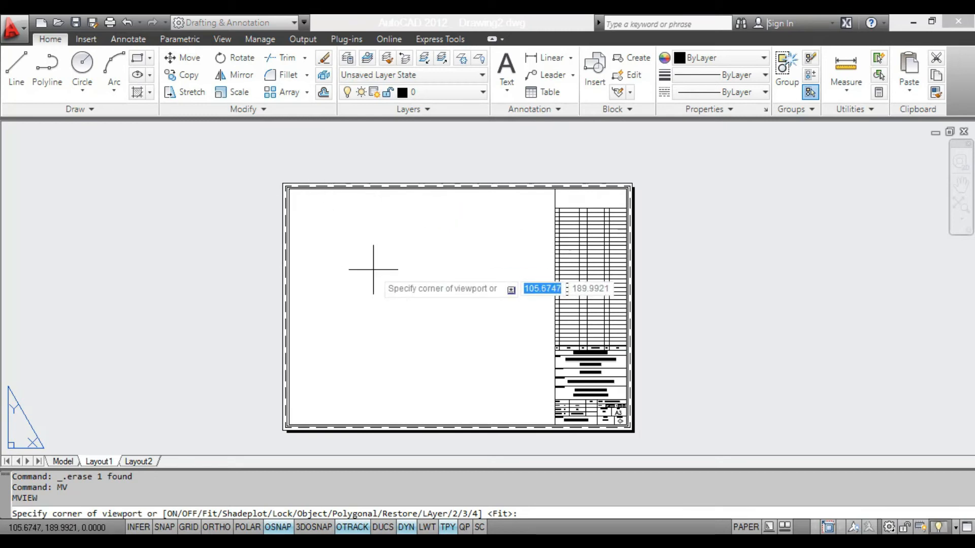
type("3")
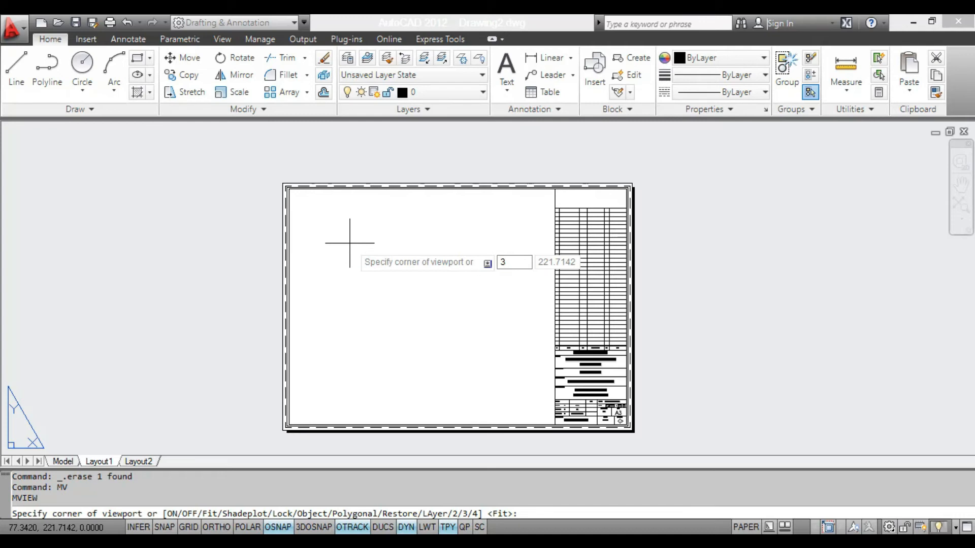
key("Return")
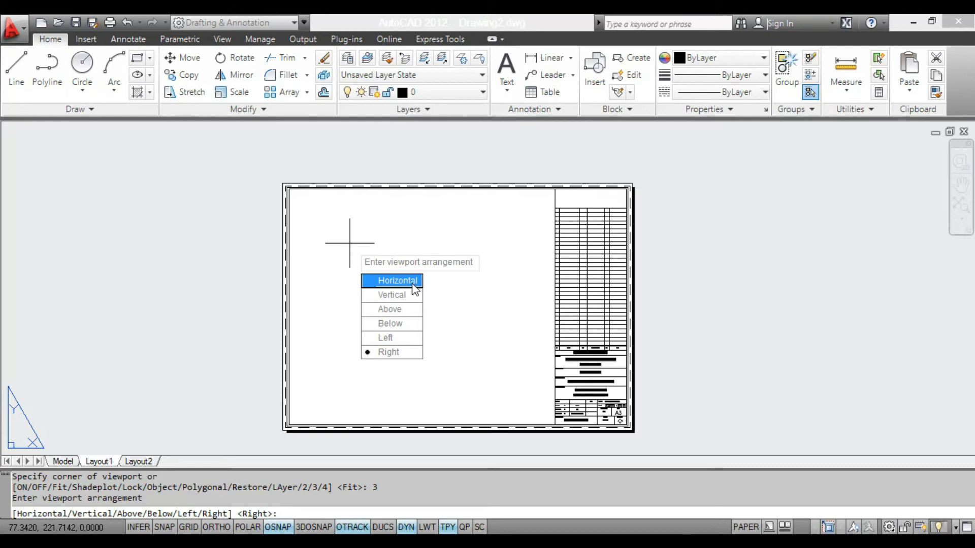
left_click(404, 353)
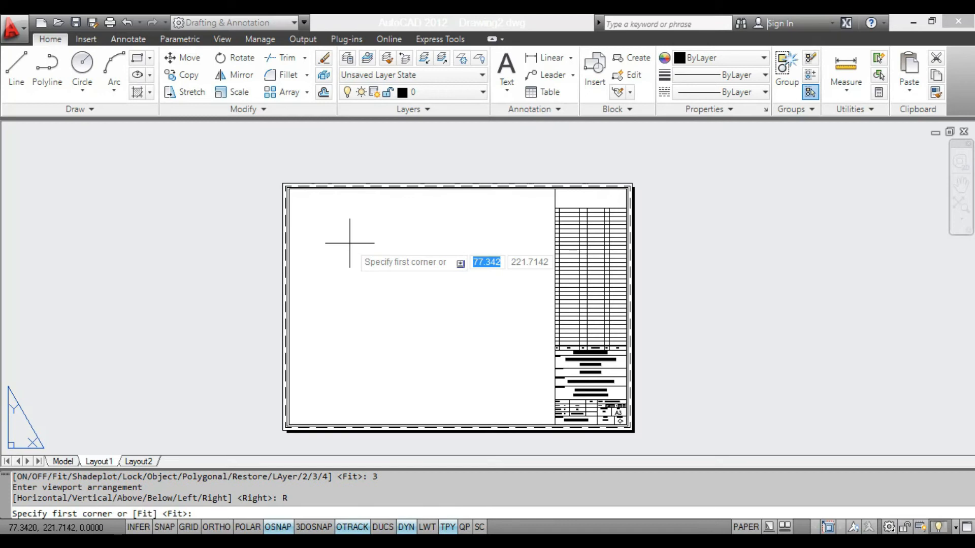
scroll(337, 224, "up", 2)
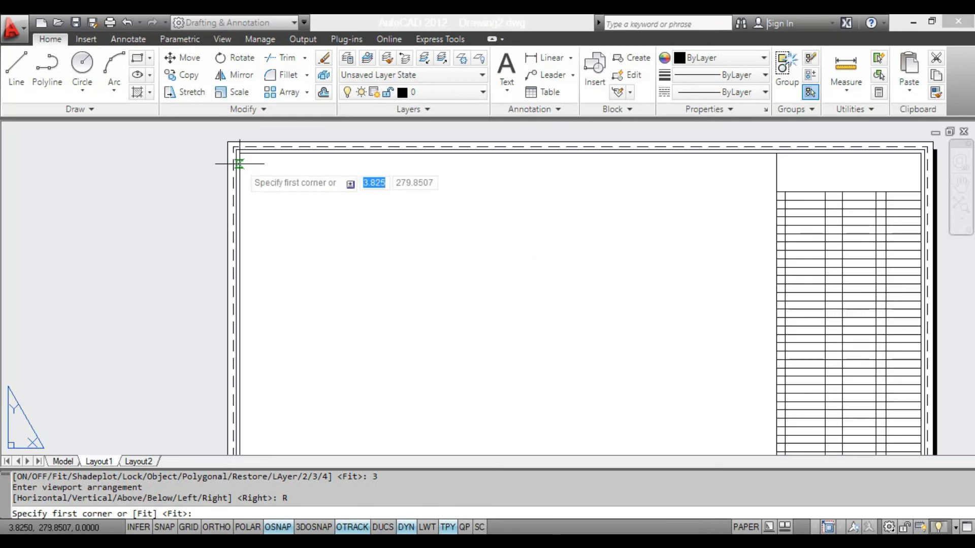
scroll(238, 163, "up", 2)
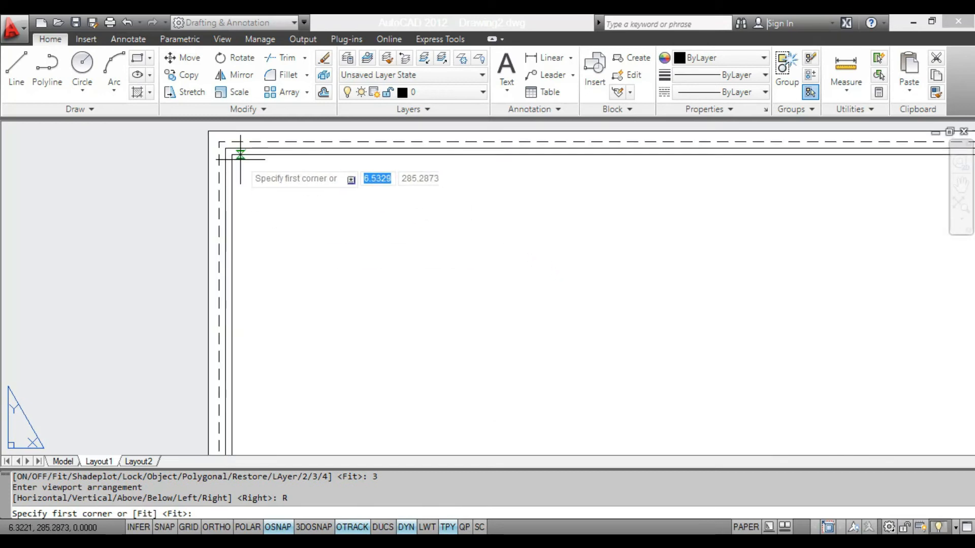
left_click(229, 153)
scroll(466, 288, "down", 4)
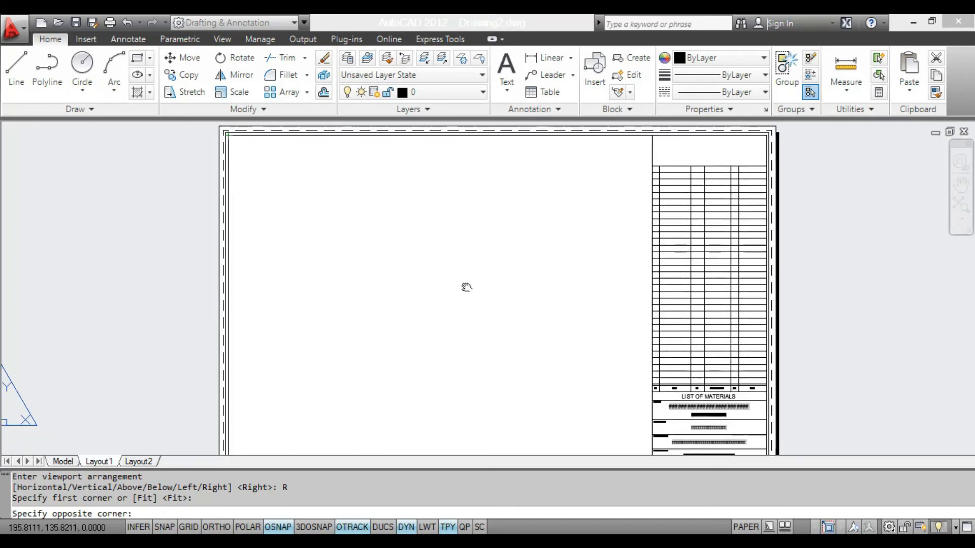
middle_click_drag(466, 287, 436, 174)
scroll(606, 418, "up", 3)
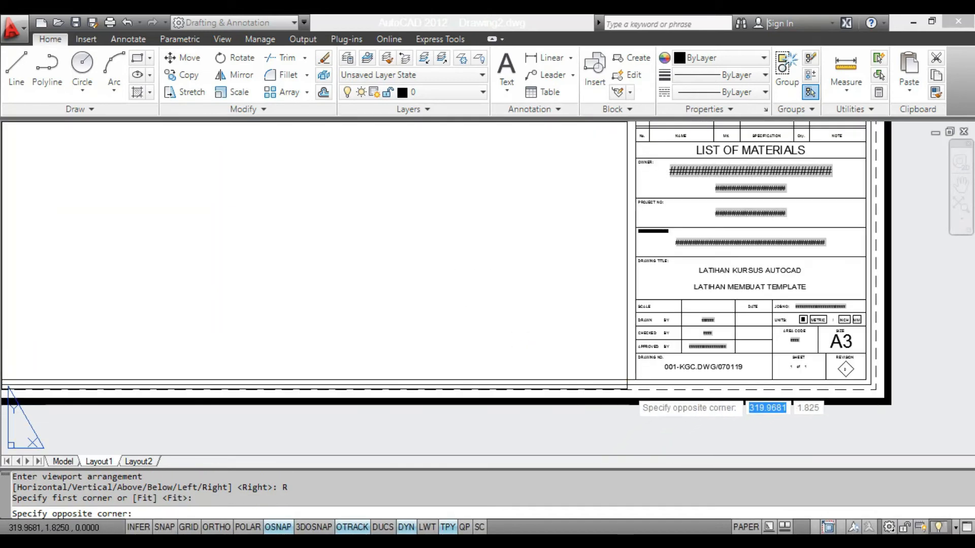
left_click(632, 385)
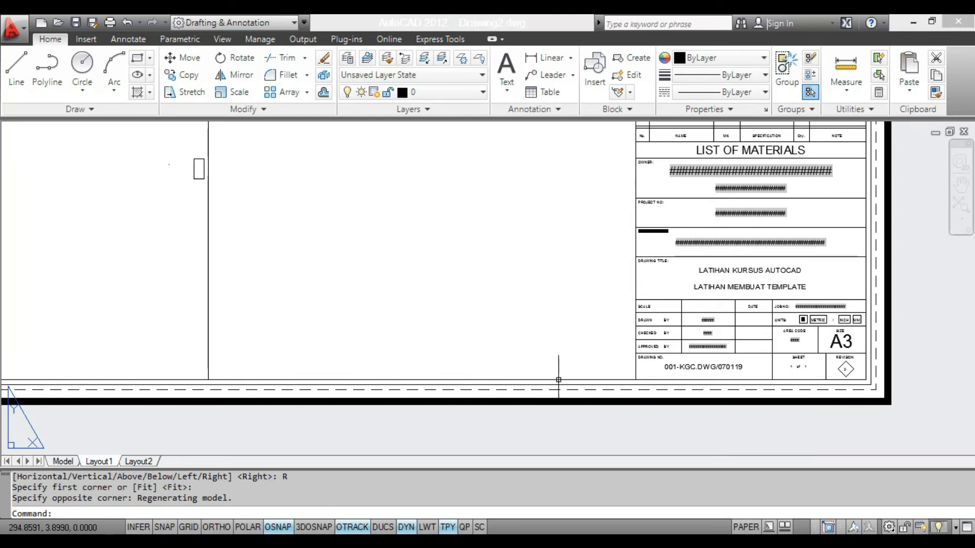
- Read in the web article which object and scale belong in each of the three viewports, and return to AutoCAD
scroll(507, 374, "down", 5)
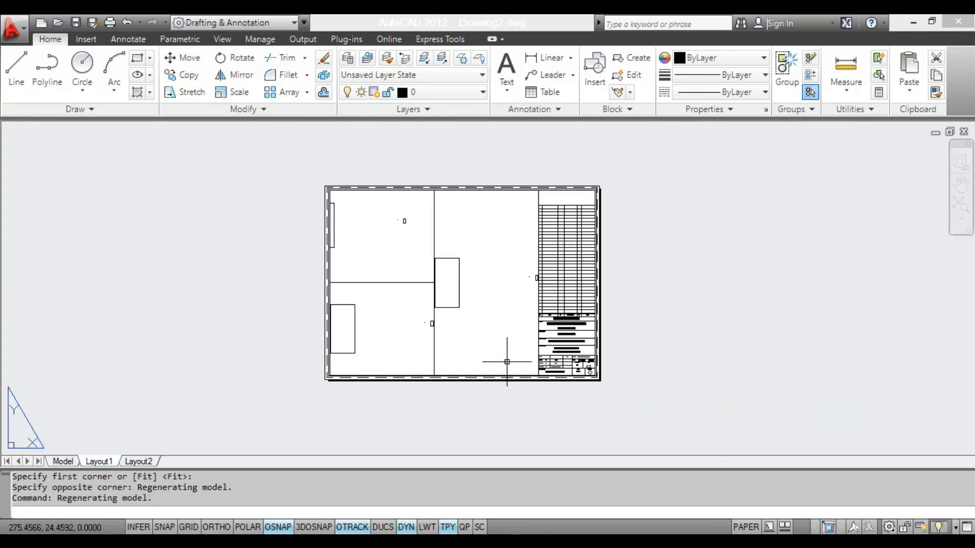
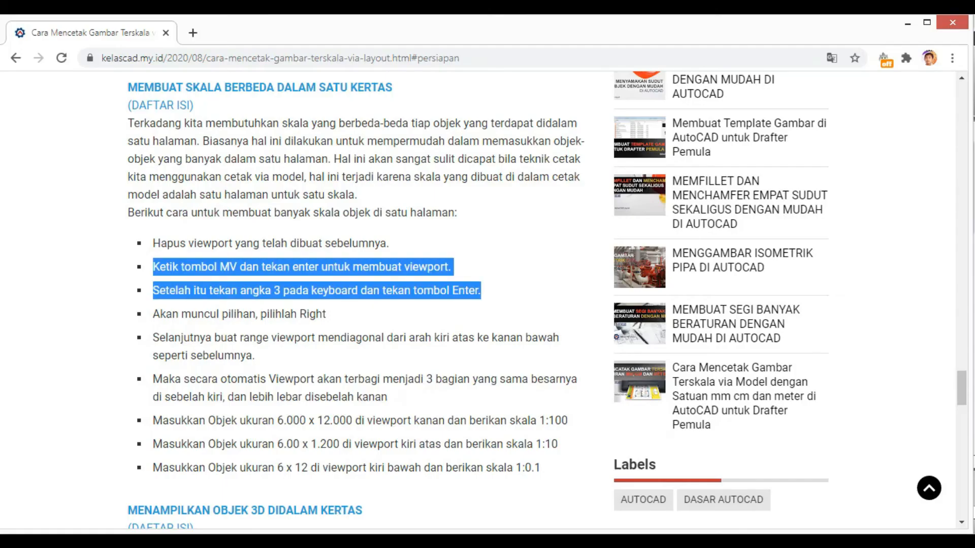
scroll(485, 462, "down", 2)
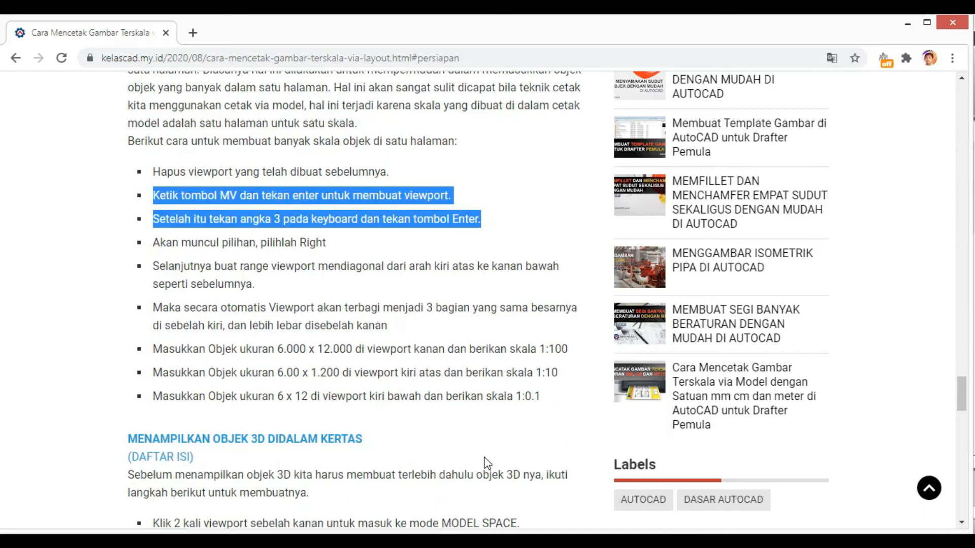
scroll(485, 464, "down", 2)
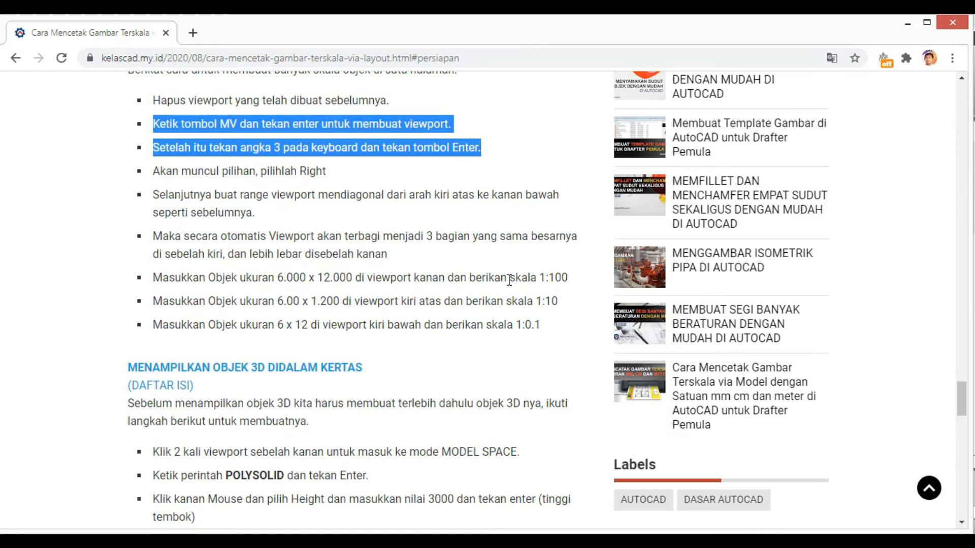
left_click_drag(279, 277, 366, 275)
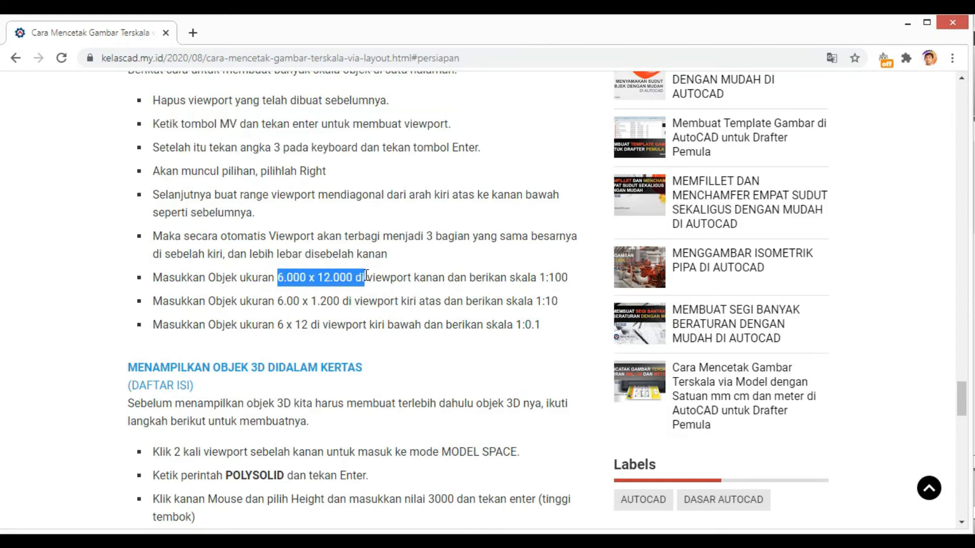
mouse_move(589, 542)
left_click(618, 502)
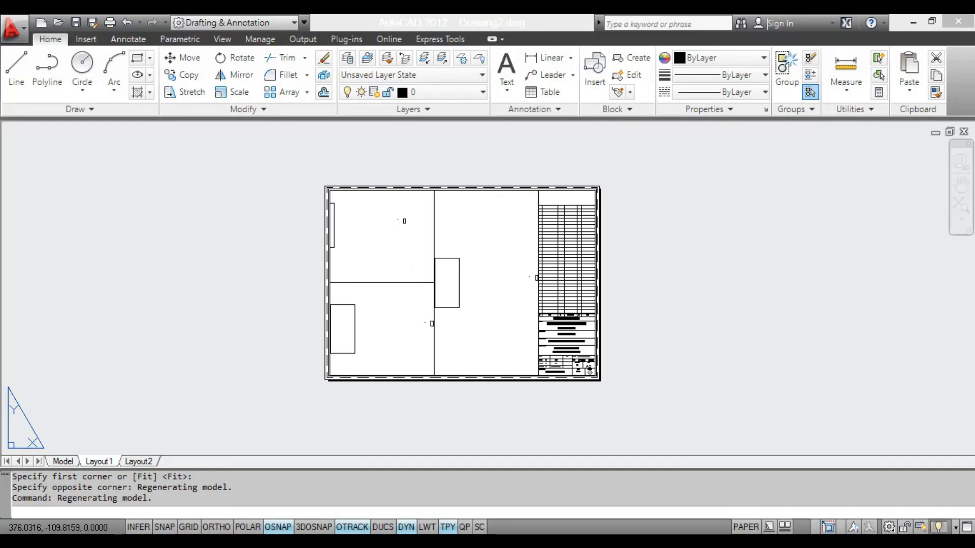
- Centre the 6000 x 12000 rectangle in the large right-hand viewport and set that viewport's scale to 1:100
double_click(505, 265)
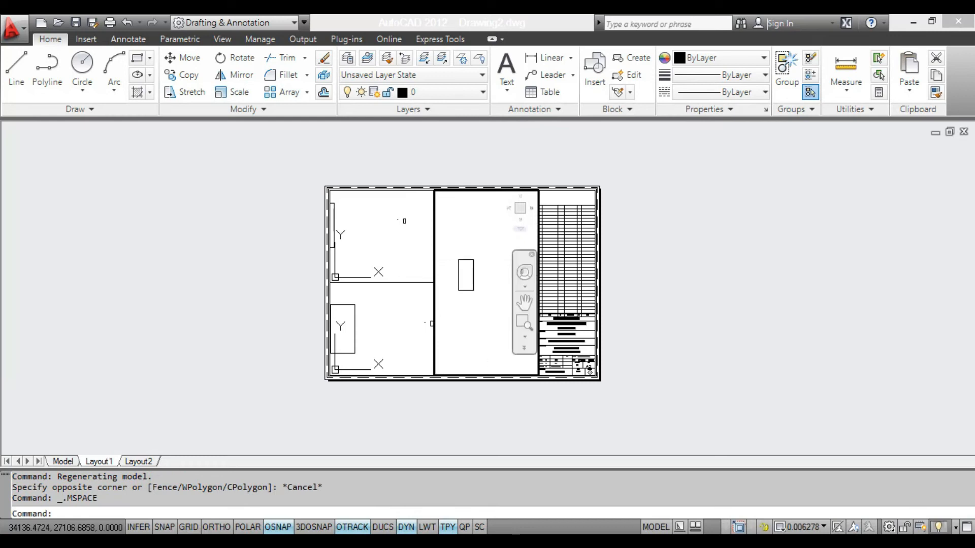
scroll(452, 278, "up", 5)
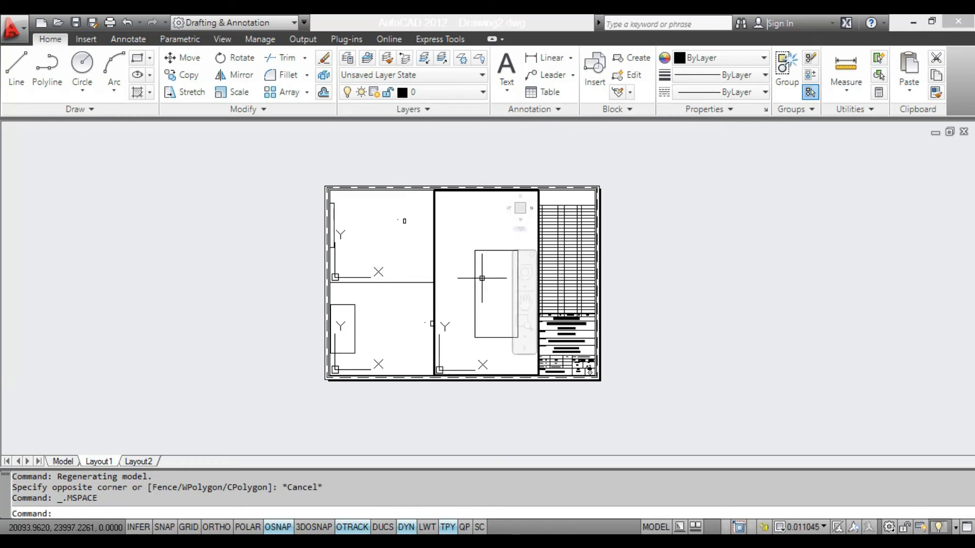
scroll(486, 278, "up", 2)
middle_click_drag(496, 285, 485, 267)
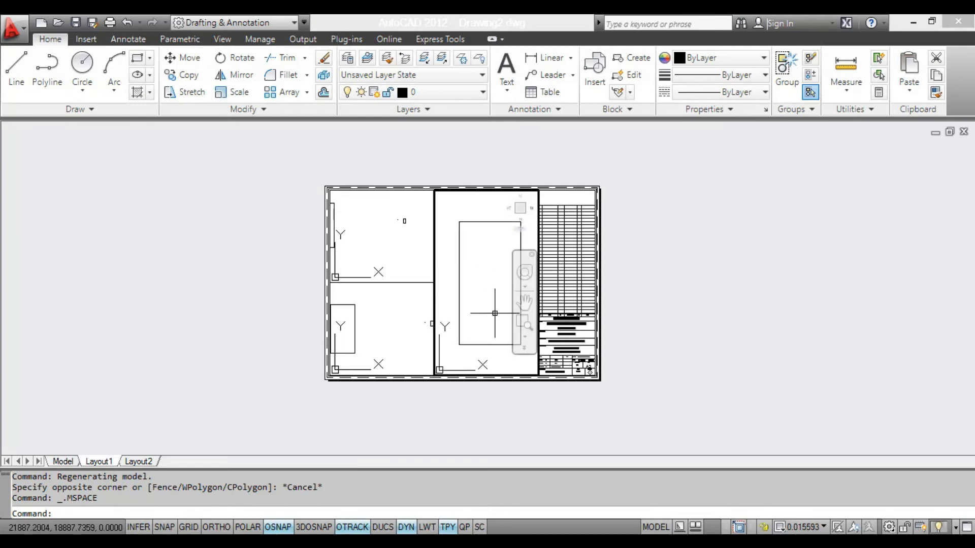
double_click(739, 320)
scroll(543, 247, "up", 2)
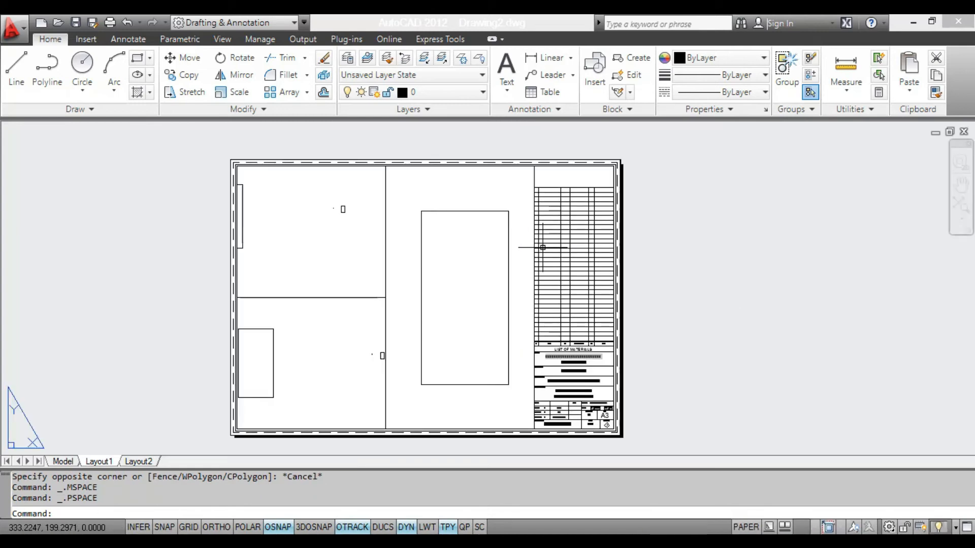
left_click(534, 203)
left_click(819, 528)
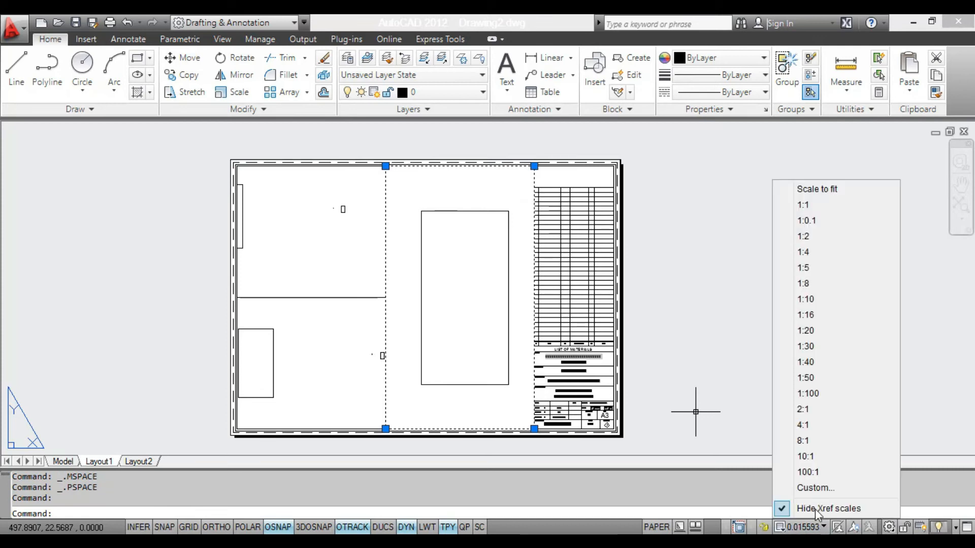
left_click(810, 395)
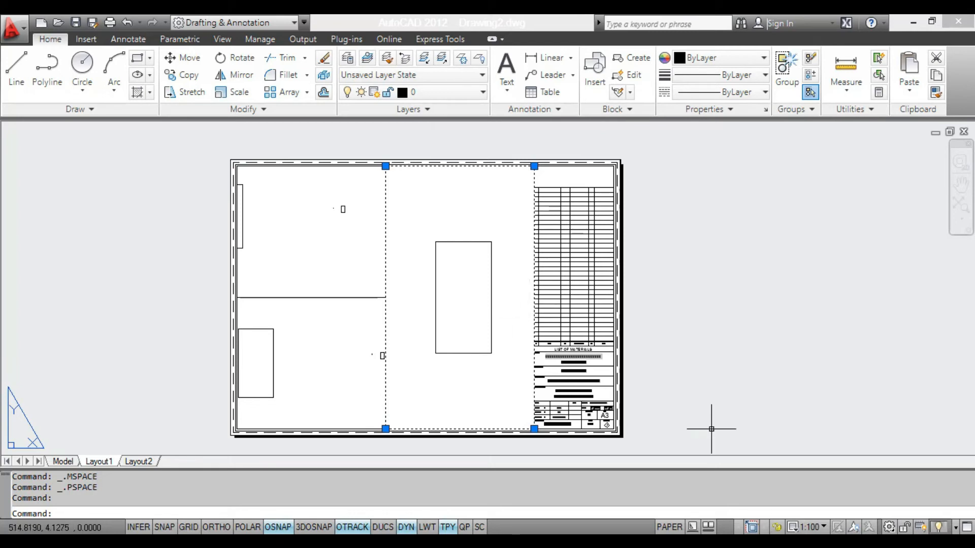
- Check the article for the object and scale of the upper-left viewport, and switch back to AutoCAD
key("alt+Tab")
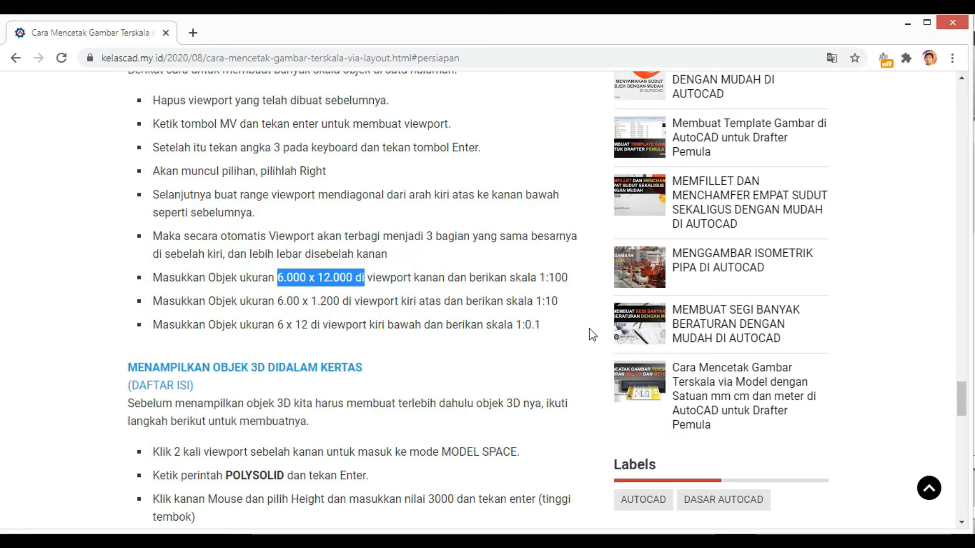
left_click(591, 540)
left_click(541, 493)
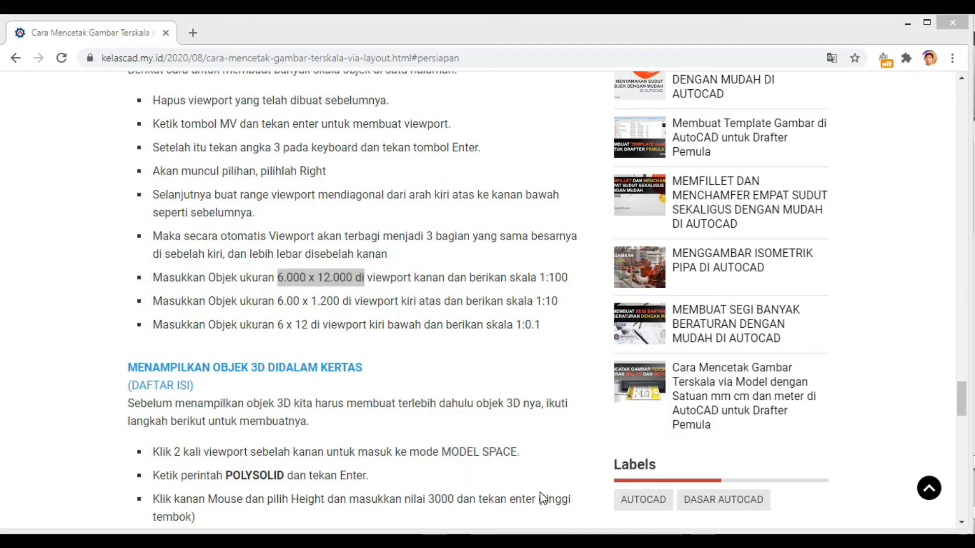
left_click(591, 540)
left_click(653, 474)
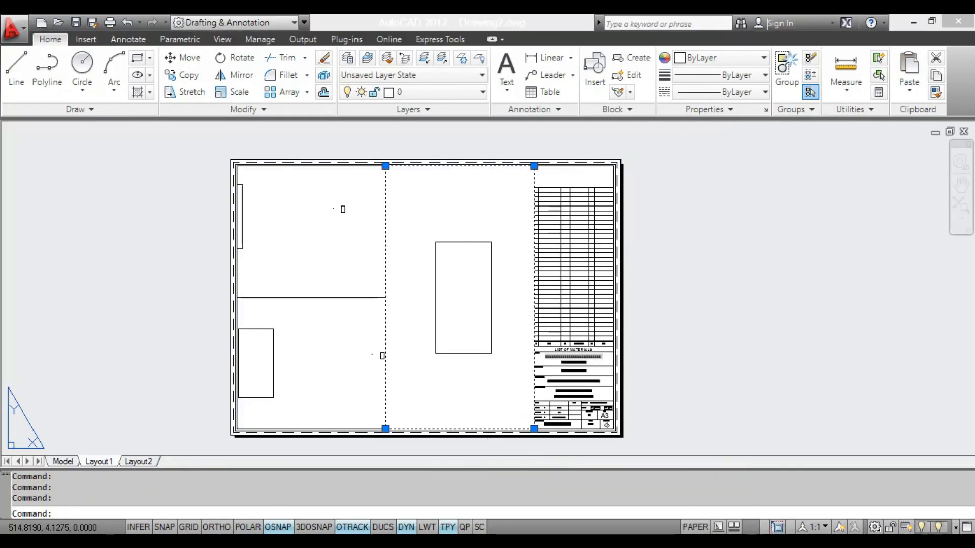
- Try setting the upper-left viewport to scale 1:10 with the large 6000 x 12000 rectangle framed in it
double_click(327, 244)
middle_click_drag(299, 250, 378, 251)
middle_click_drag(349, 219, 348, 230)
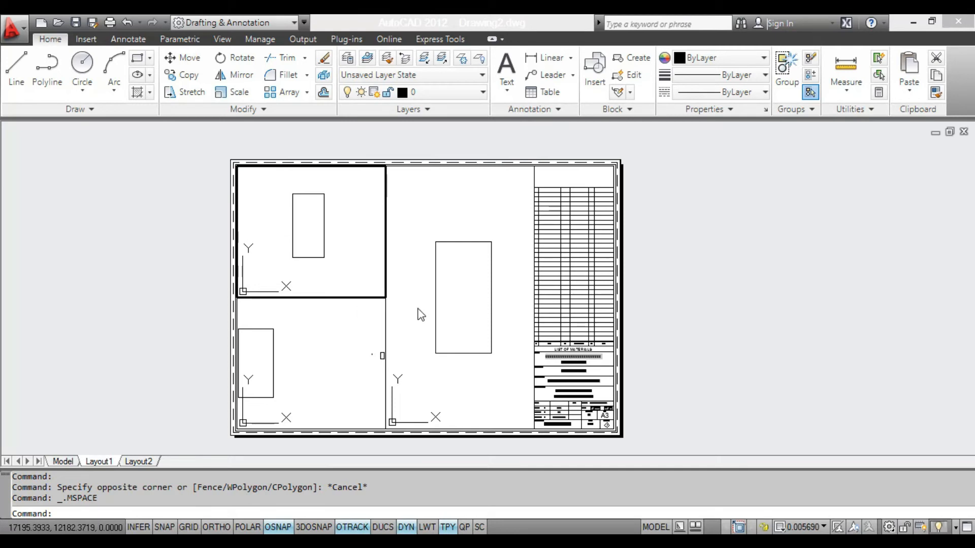
left_click(800, 527)
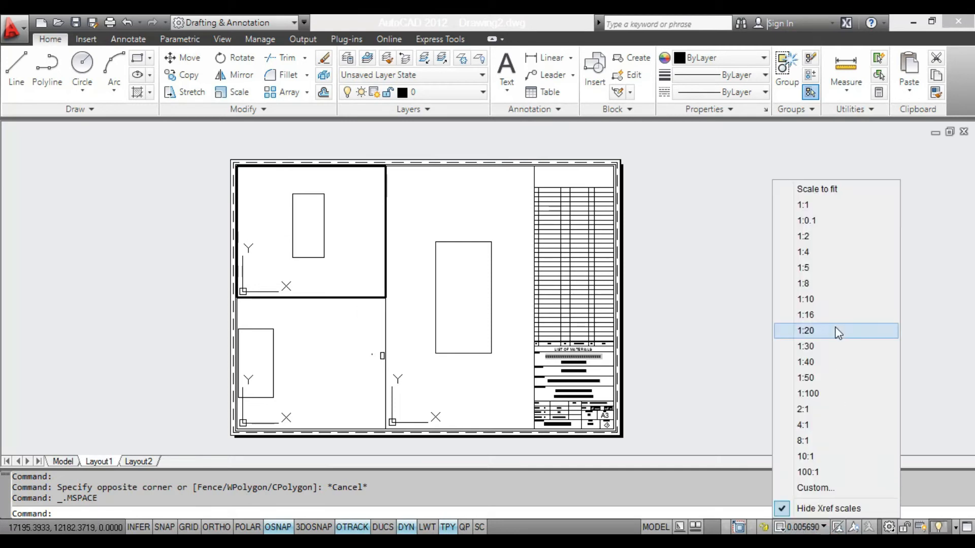
left_click(829, 300)
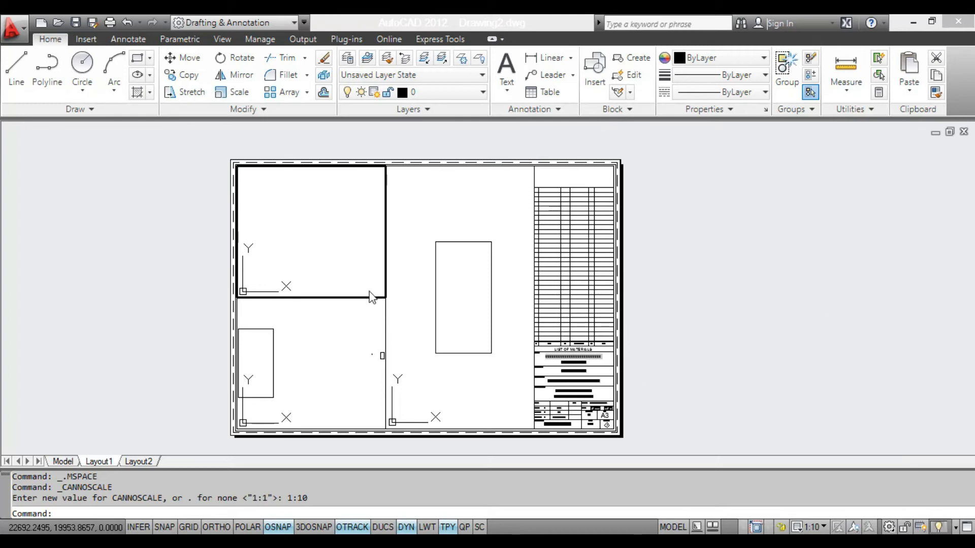
- Frame the 600 x 1200 rectangle in the upper-left viewport, set the scale to 1:10 and centre the rectangle
left_click(316, 255)
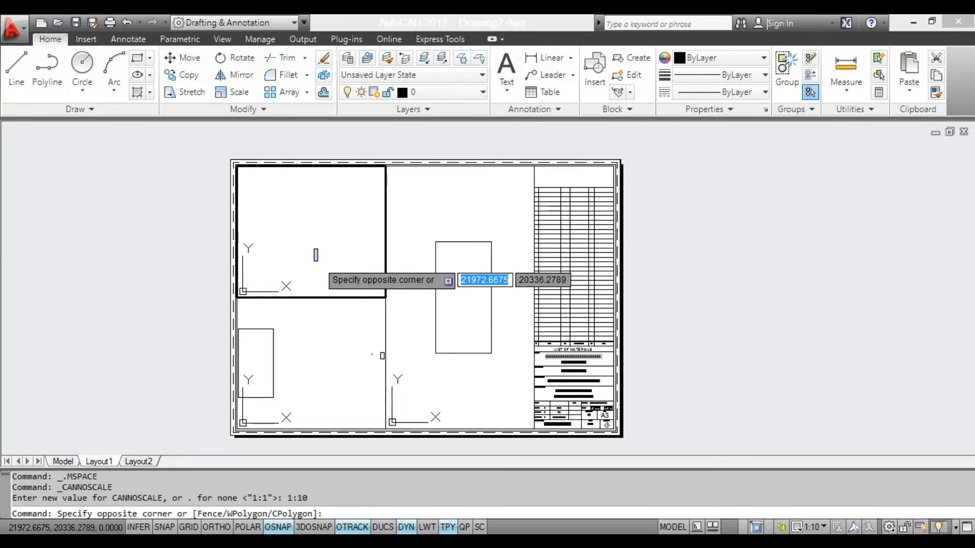
left_click(317, 261)
scroll(318, 261, "down", 10)
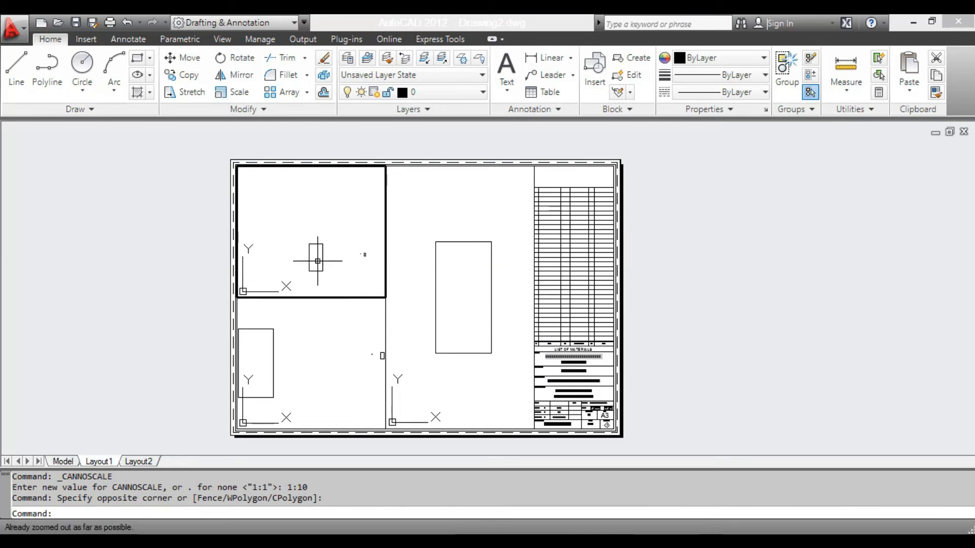
middle_click_drag(320, 261, 329, 232)
scroll(294, 246, "up", 2)
scroll(318, 240, "up", 8)
scroll(329, 237, "up", 1)
scroll(317, 244, "up", 6)
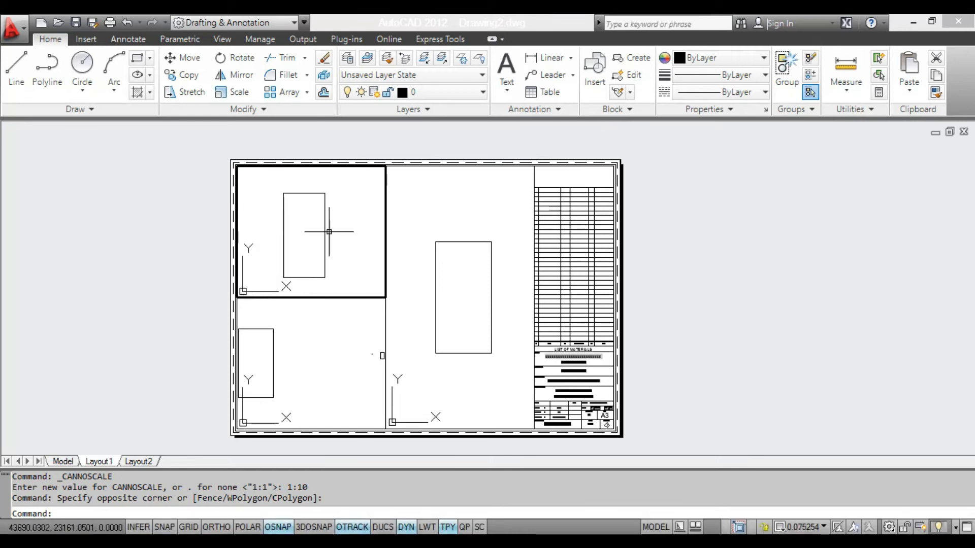
left_click(806, 527)
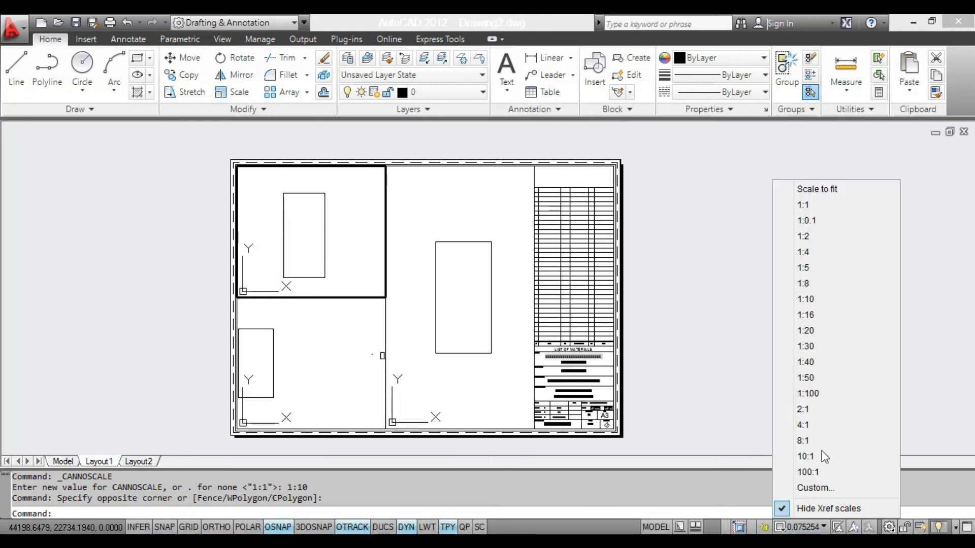
left_click(824, 299)
middle_click_drag(356, 282, 359, 276)
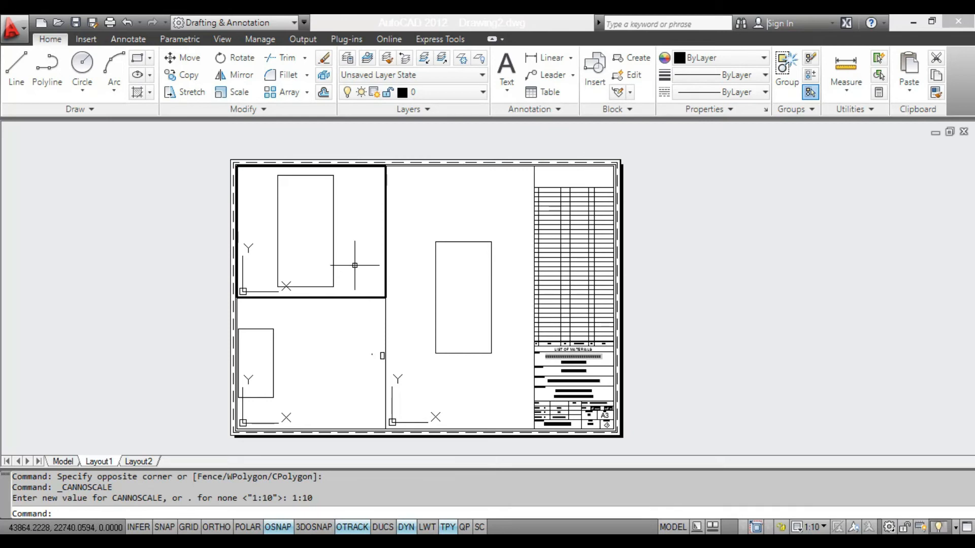
- In paper space, check the width of the upper-left viewport's rectangle with a linear dimension along its top edge, and erase that dimension
double_click(725, 289)
scroll(316, 154, "up", 5)
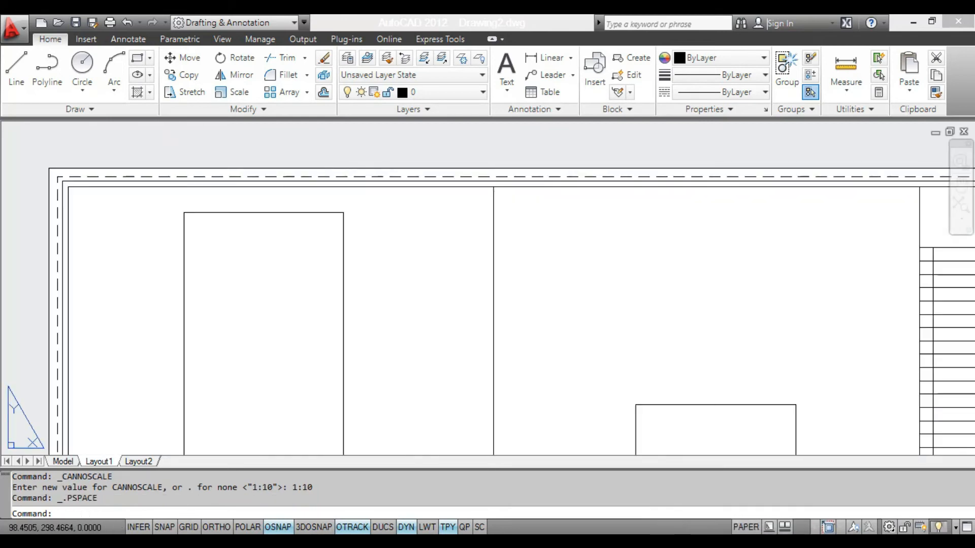
left_click(534, 58)
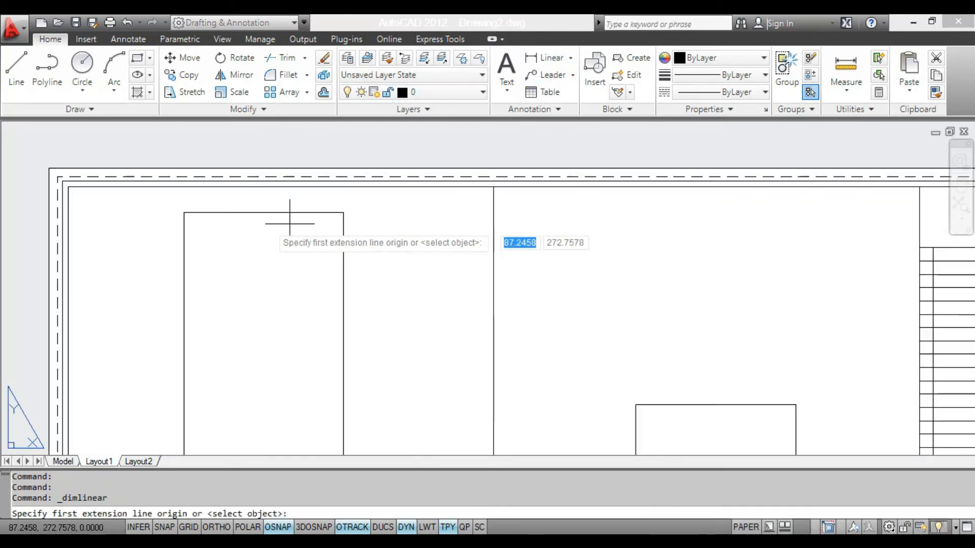
left_click(183, 212)
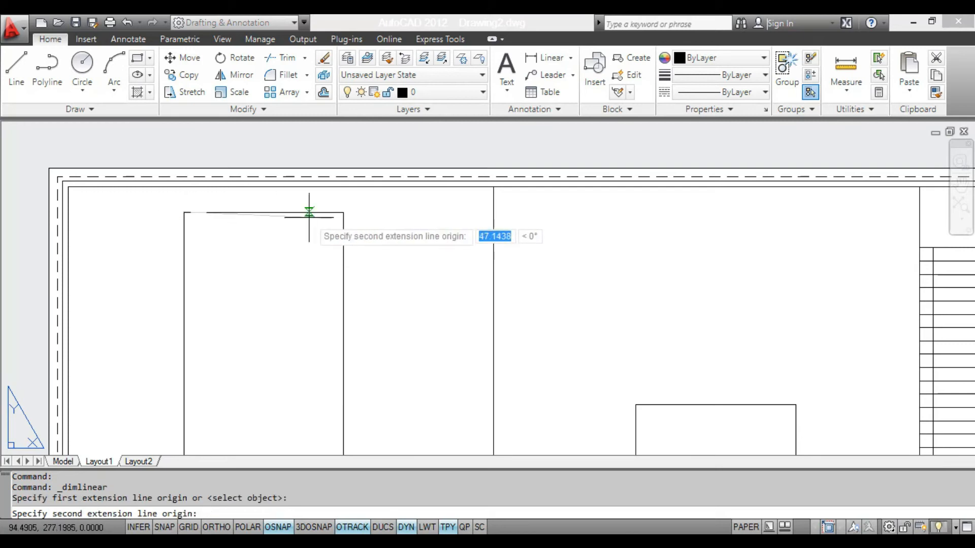
left_click(343, 212)
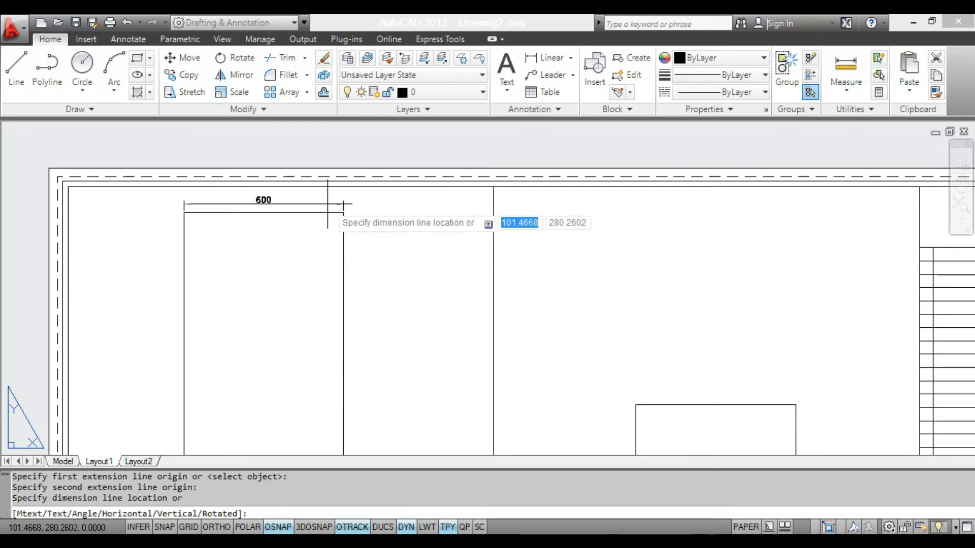
left_click(328, 204)
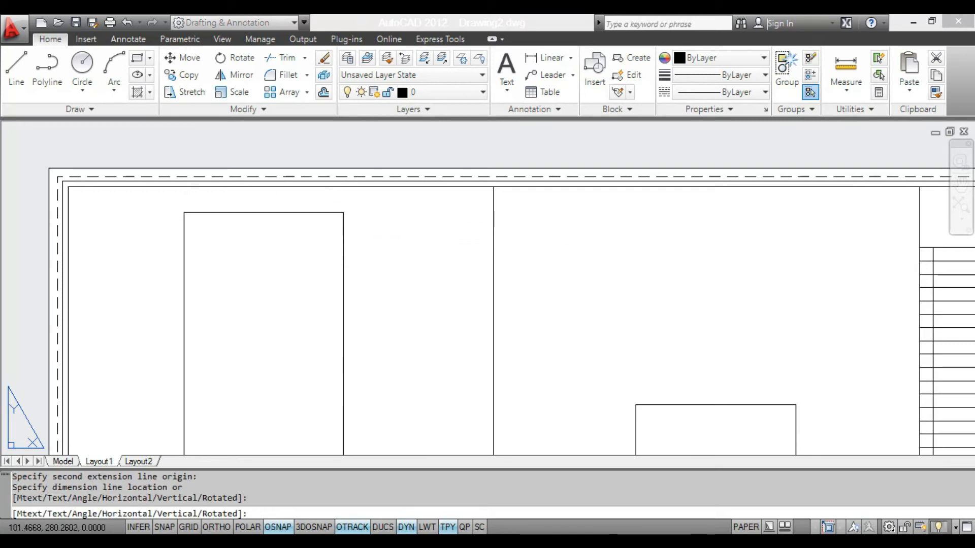
left_click(326, 204)
mouse_move(343, 204)
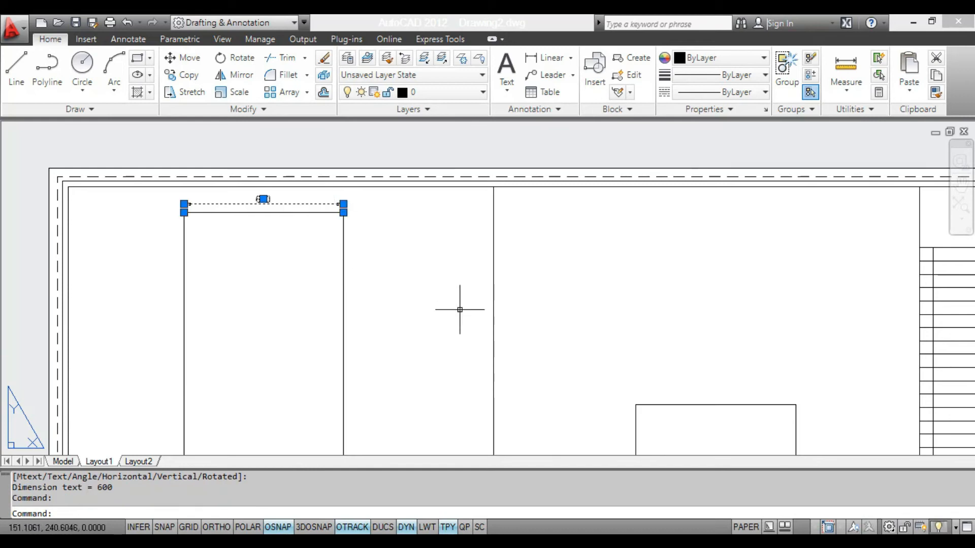
key("Delete")
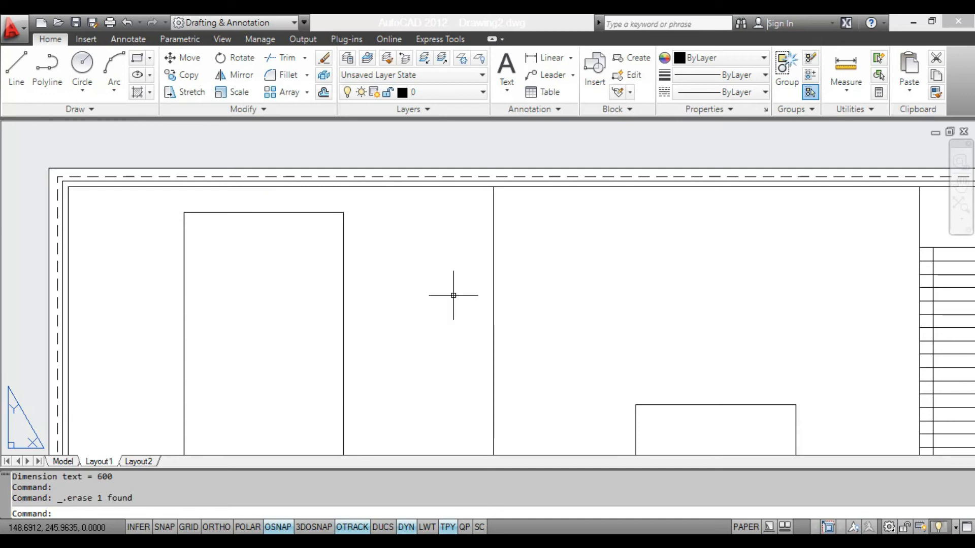
- Frame the 6 x 12 rectangle in the lower-left viewport, set the scale to 1:0.1, centre the rectangle and return to paper space
scroll(454, 295, "down", 4)
middle_click_drag(524, 347, 522, 214)
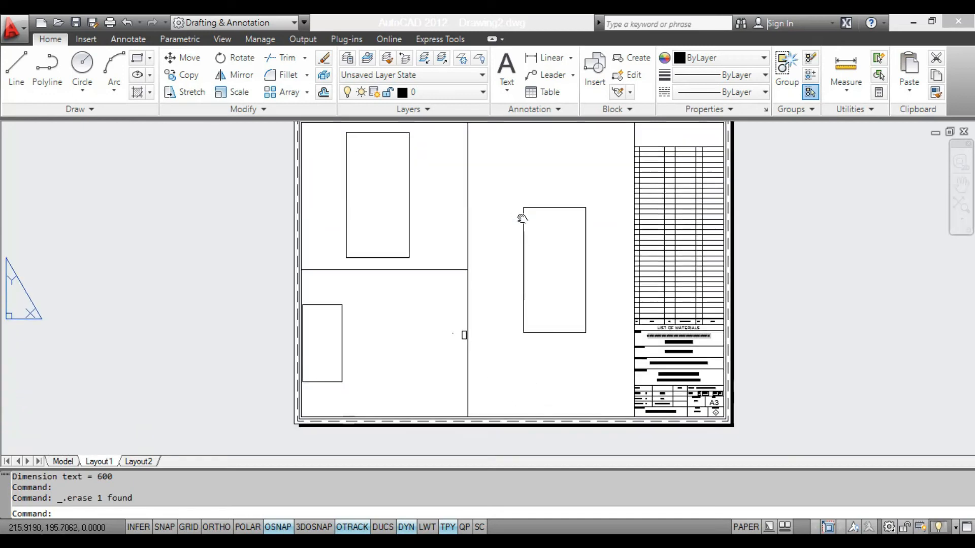
double_click(406, 322)
scroll(401, 330, "down", 8)
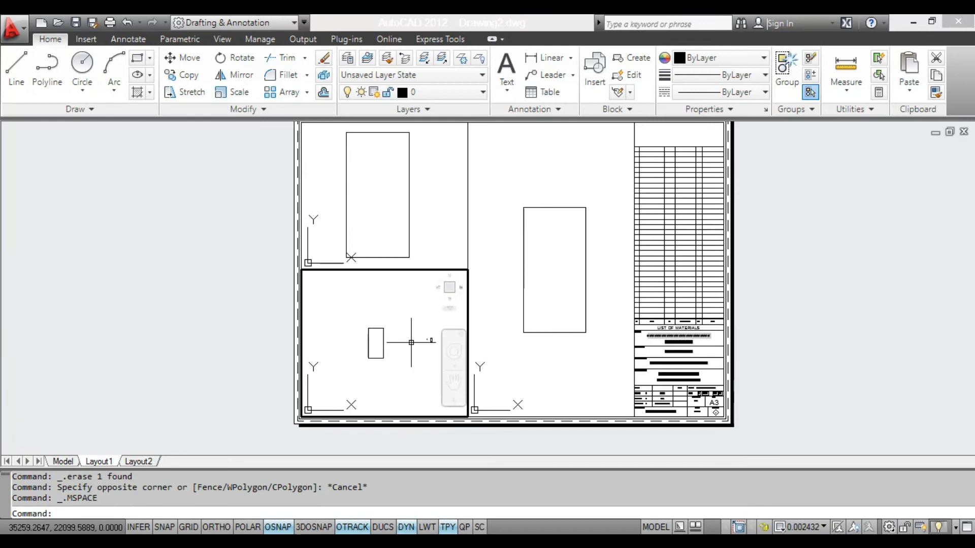
scroll(433, 343, "down", 5)
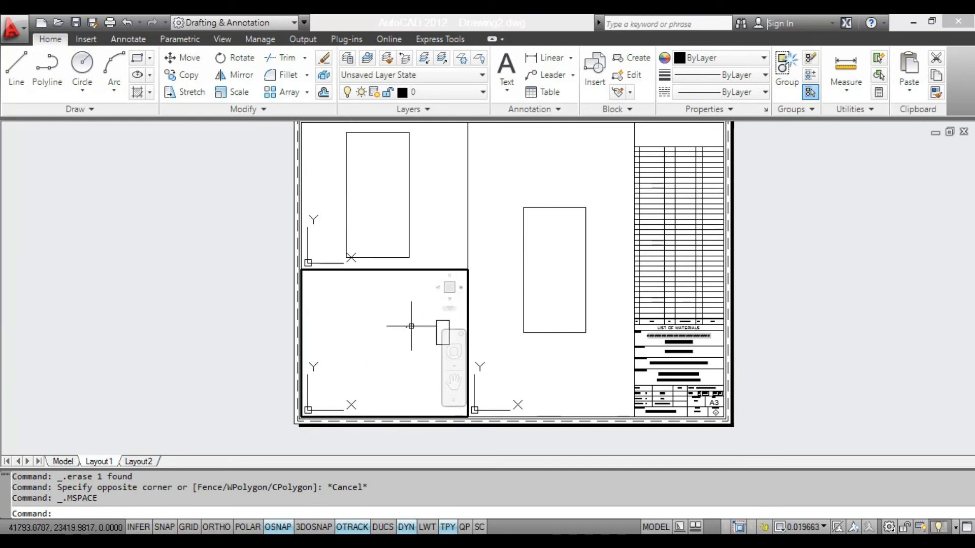
scroll(380, 355, "up", 10)
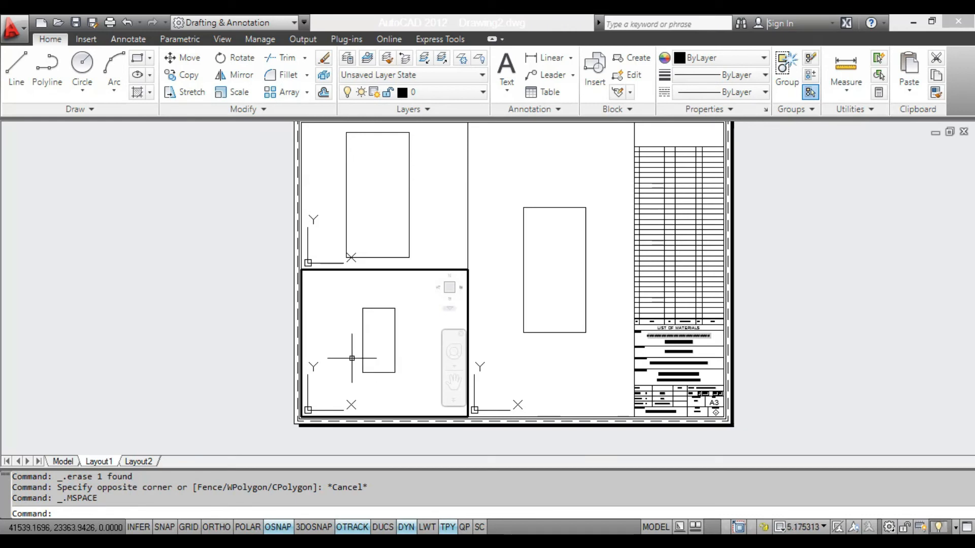
left_click(795, 527)
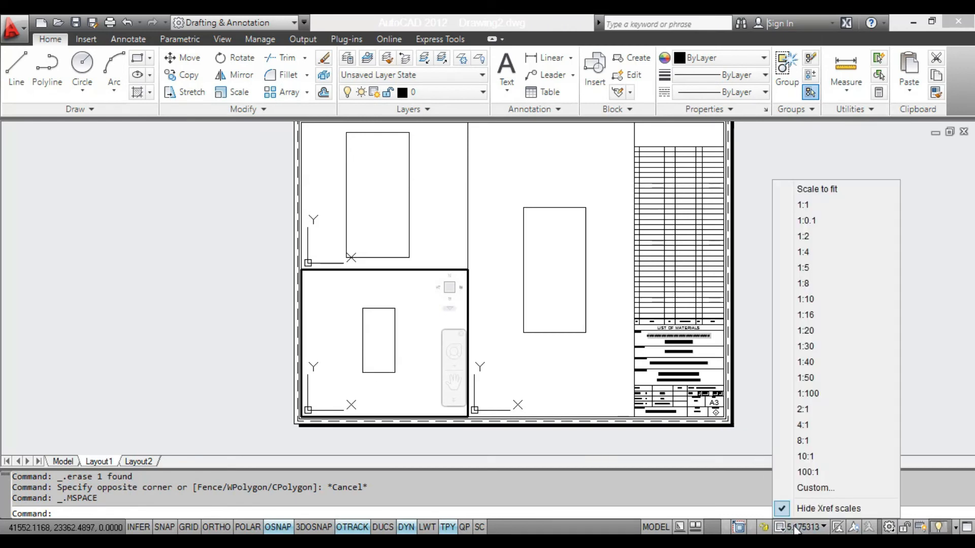
left_click(822, 223)
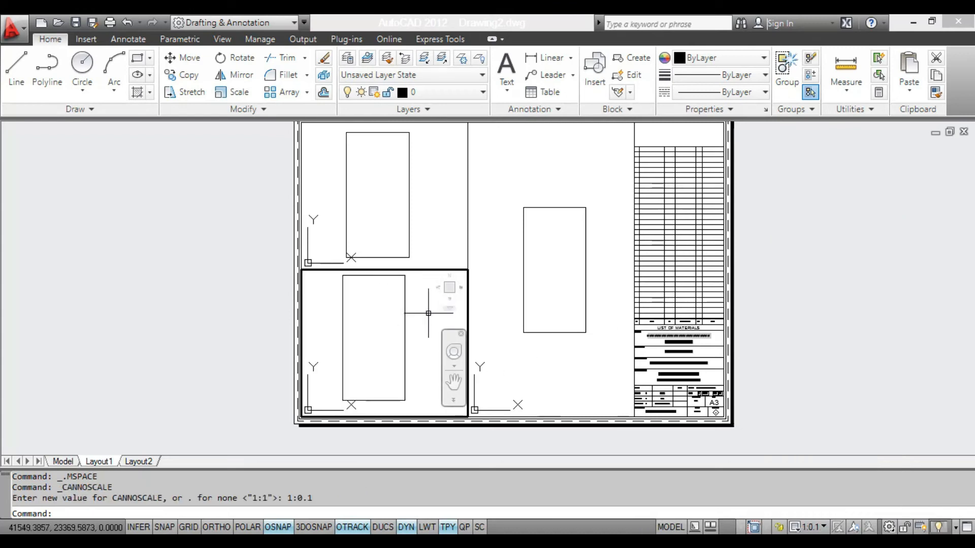
middle_click_drag(429, 315, 436, 318)
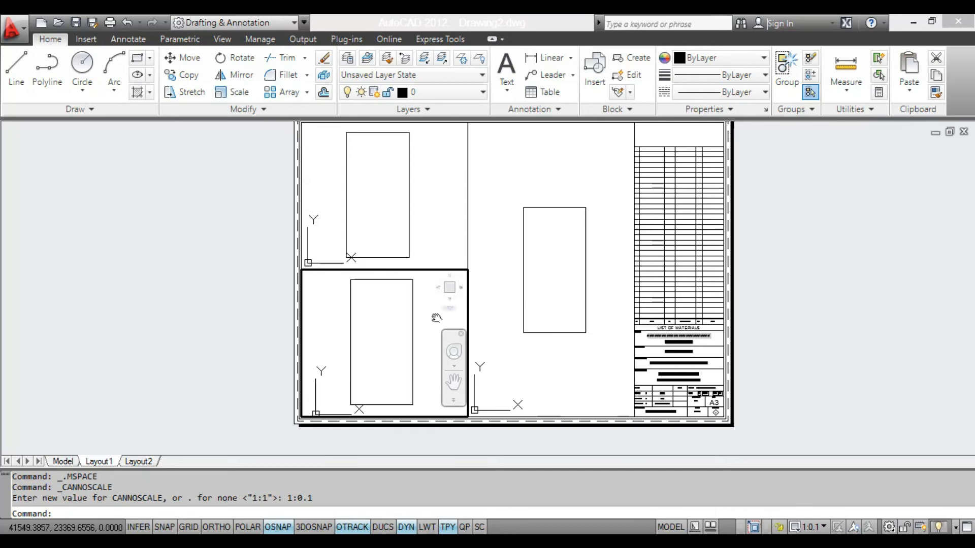
double_click(794, 322)
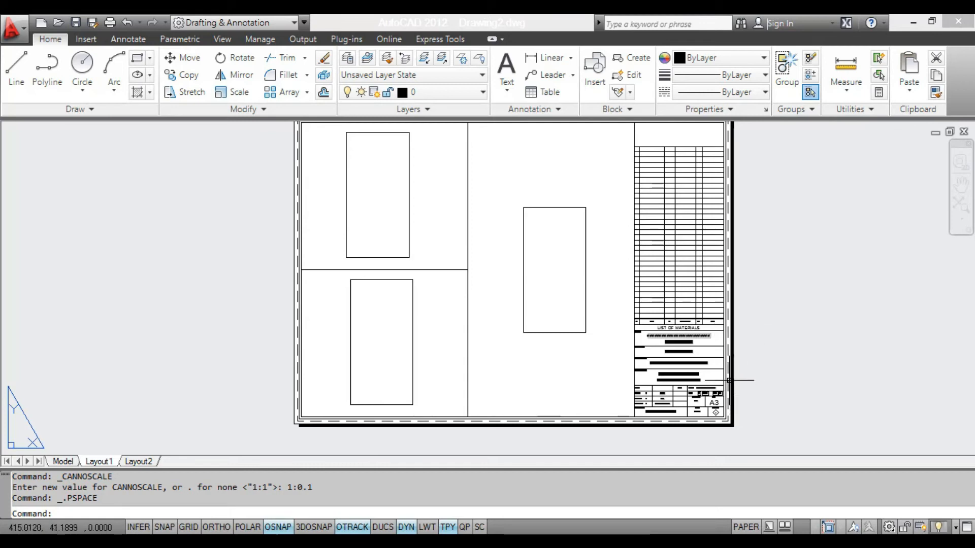
- Select the right, upper-left and lower-left viewports one after another to check their scales, clearing each selection
middle_click_drag(795, 311, 786, 342)
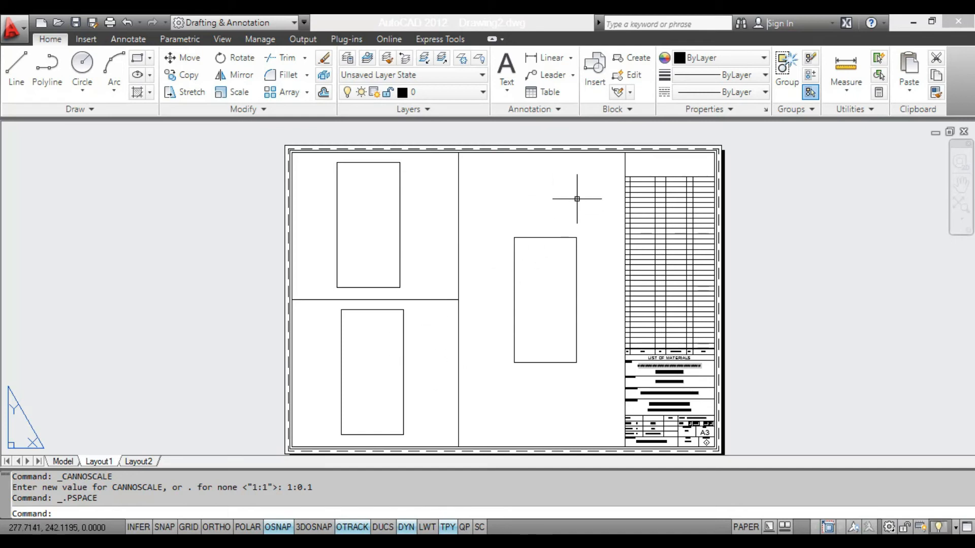
left_click(625, 162)
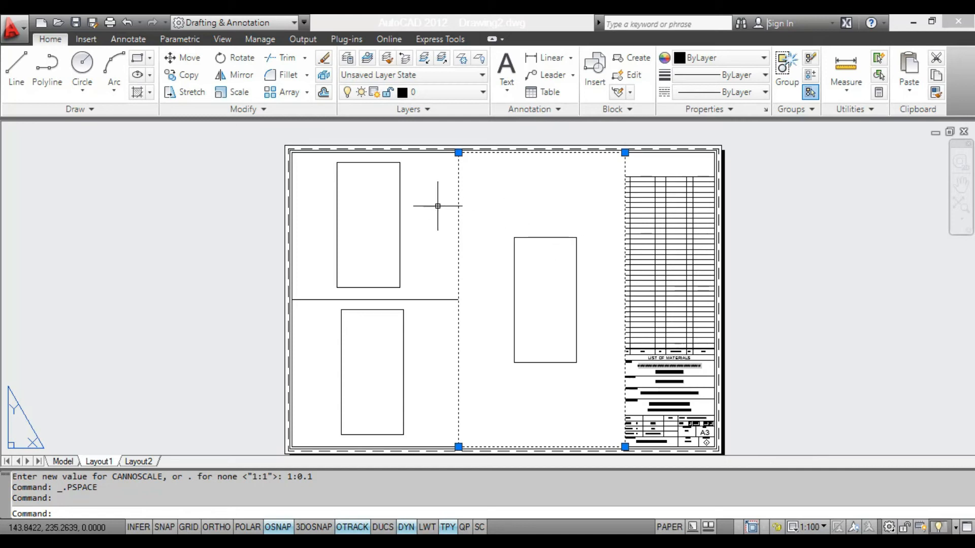
key("Escape")
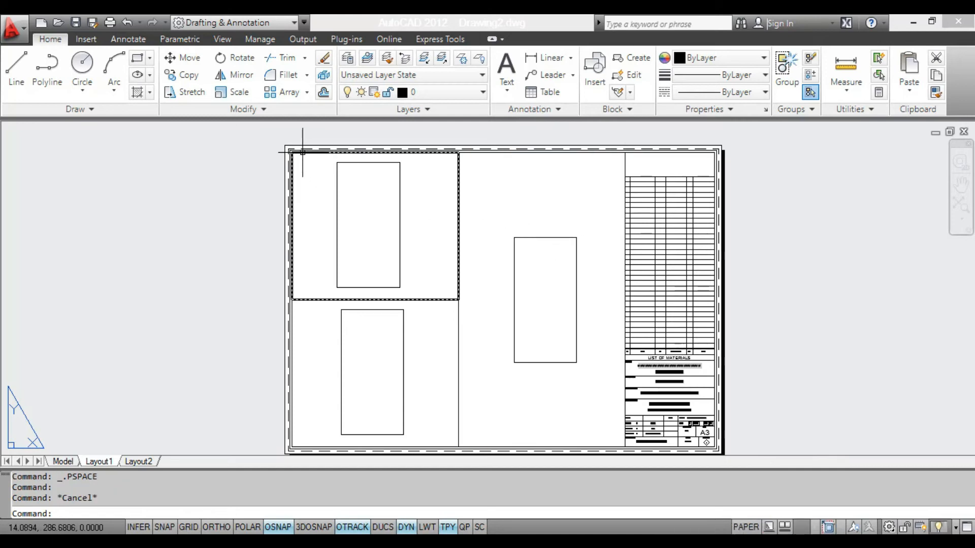
left_click(301, 152)
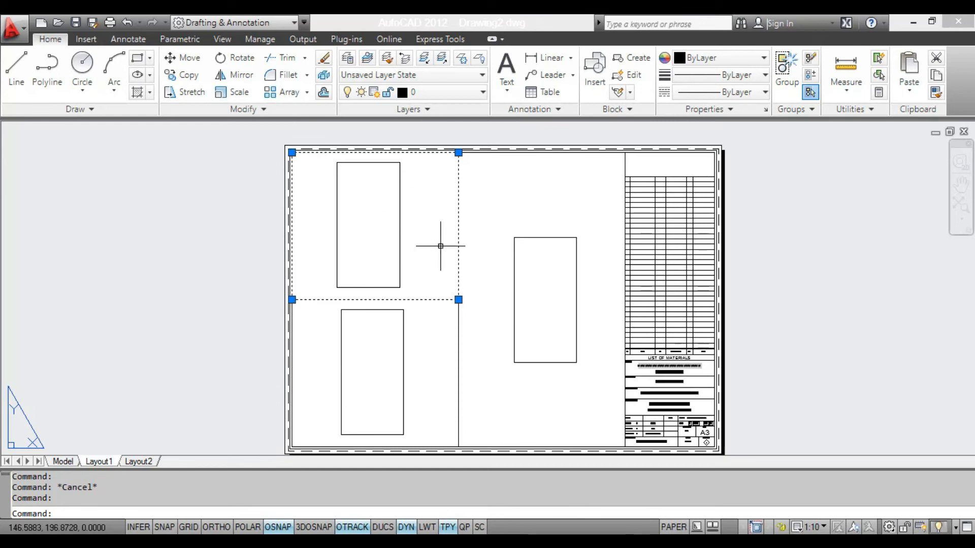
key("Escape")
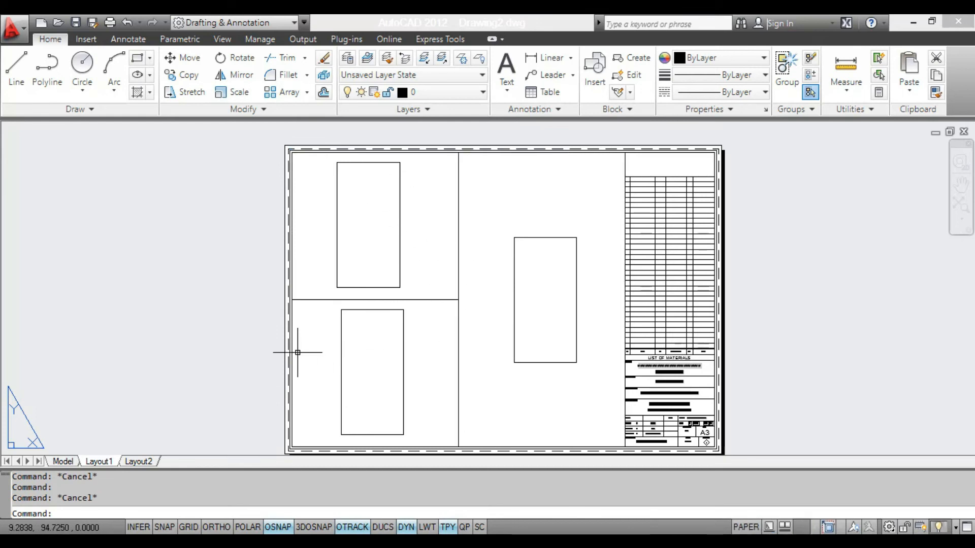
left_click(292, 352)
key("Escape")
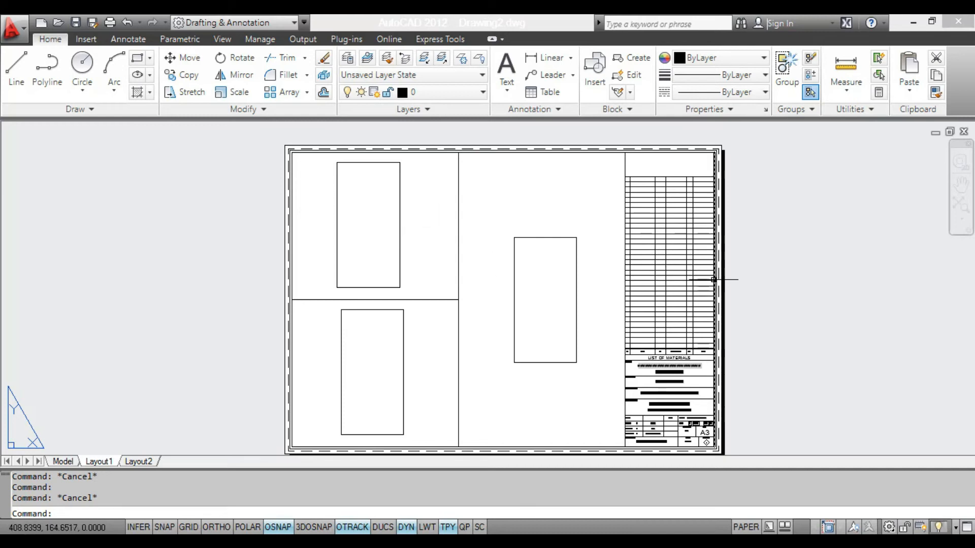
middle_click(764, 245)
middle_click(764, 245)
scroll(764, 245, "up", 2)
scroll(764, 245, "down", 3)
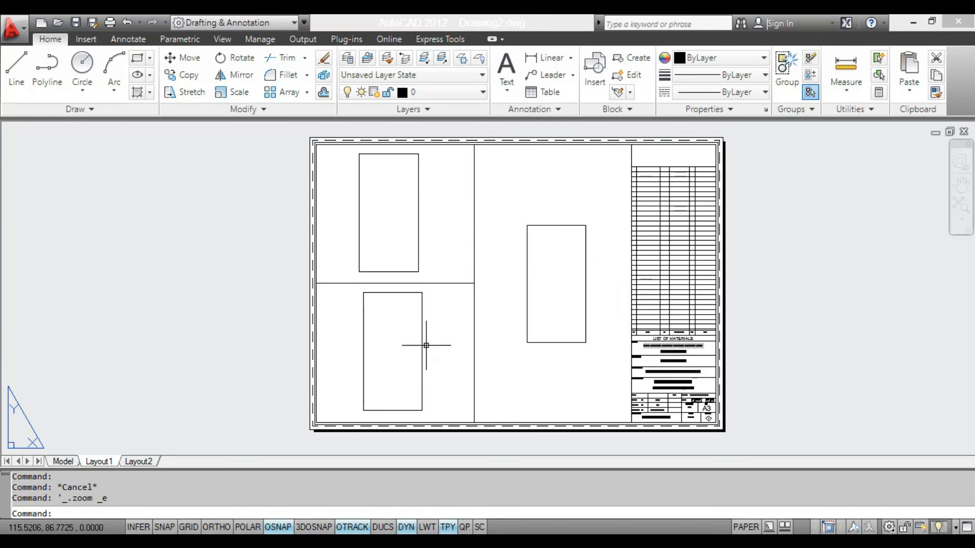
- Read the web article's section on displaying 3D objects on the sheet, and switch back to the AutoCAD drawing
left_click(513, 541)
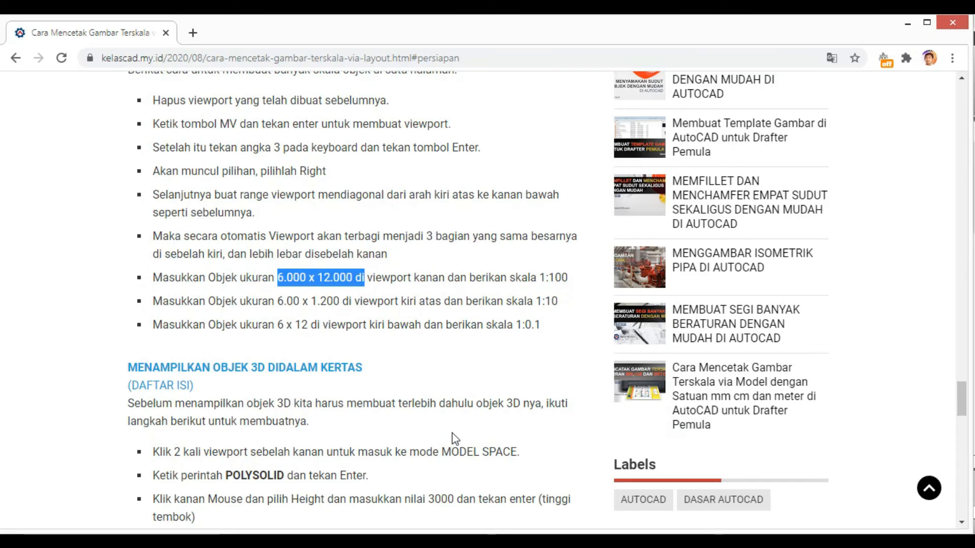
scroll(452, 433, "down", 3)
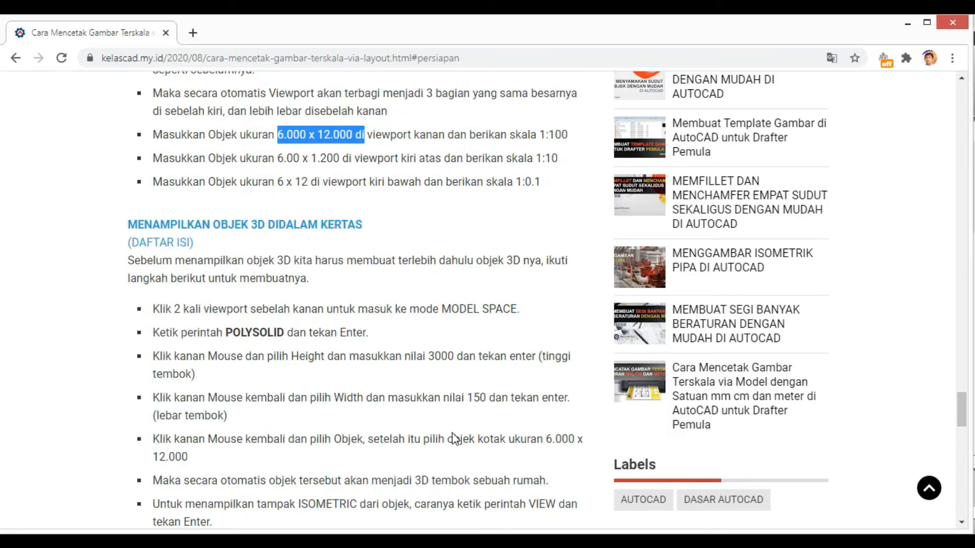
scroll(453, 438, "down", 3)
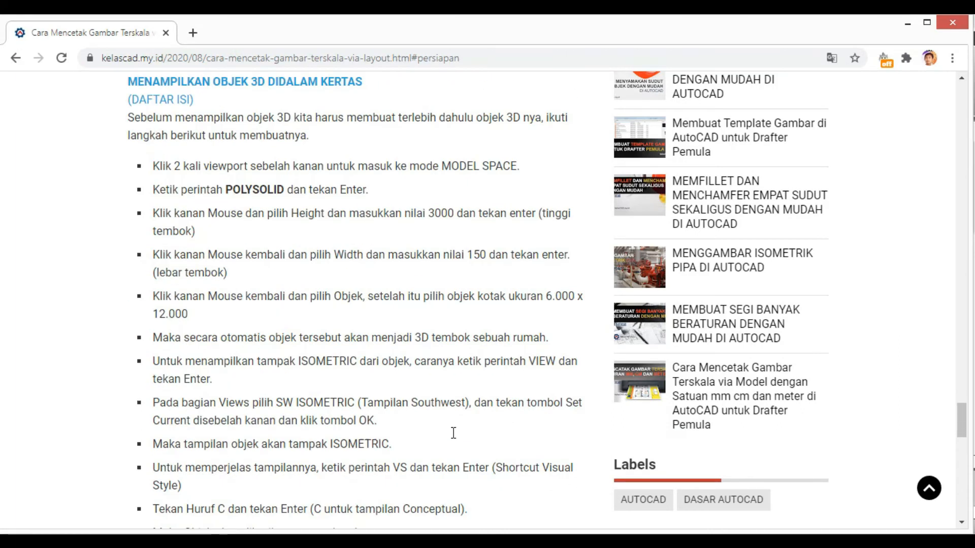
scroll(454, 433, "up", 2)
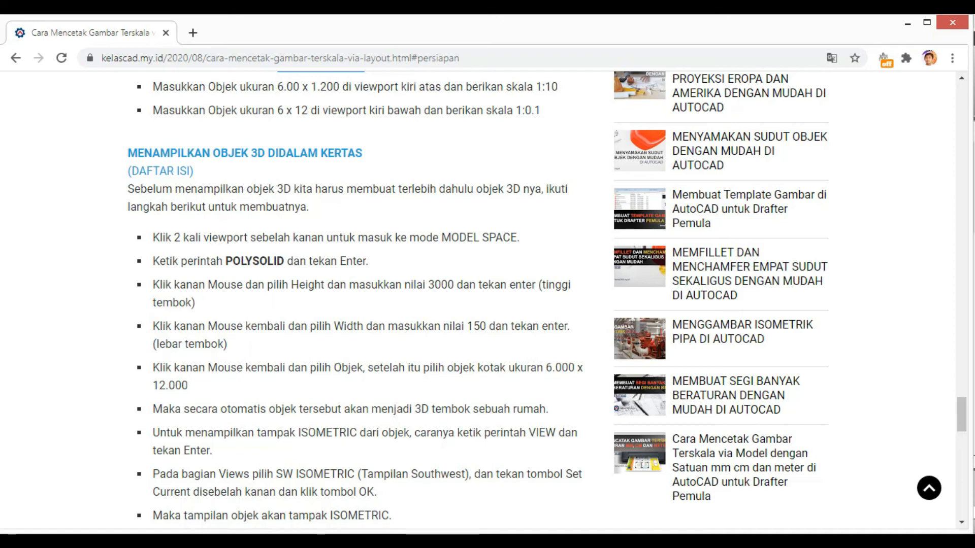
mouse_move(598, 533)
left_click(660, 495)
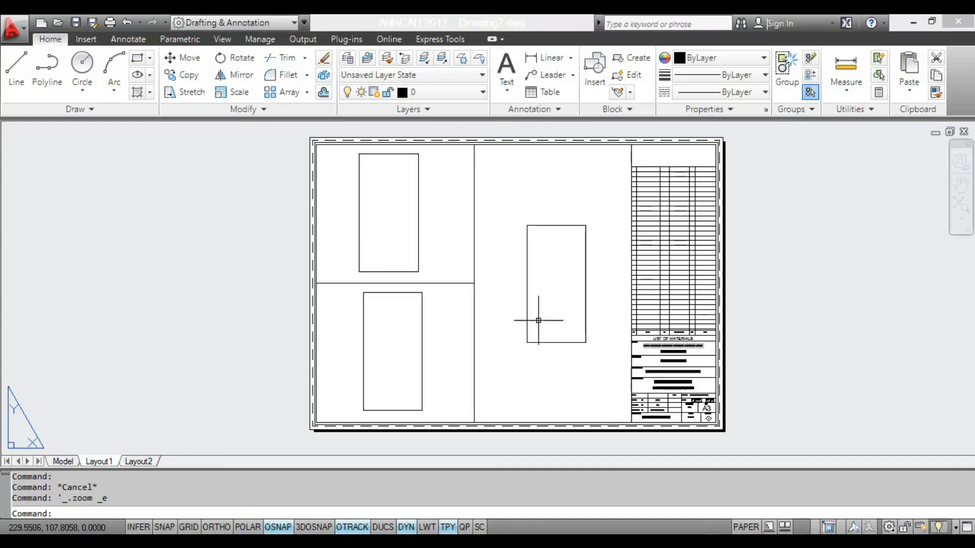
- Activate model space in the right viewport, start the Polysolid command and set its height to 3000, checking the article for the steps
double_click(530, 213)
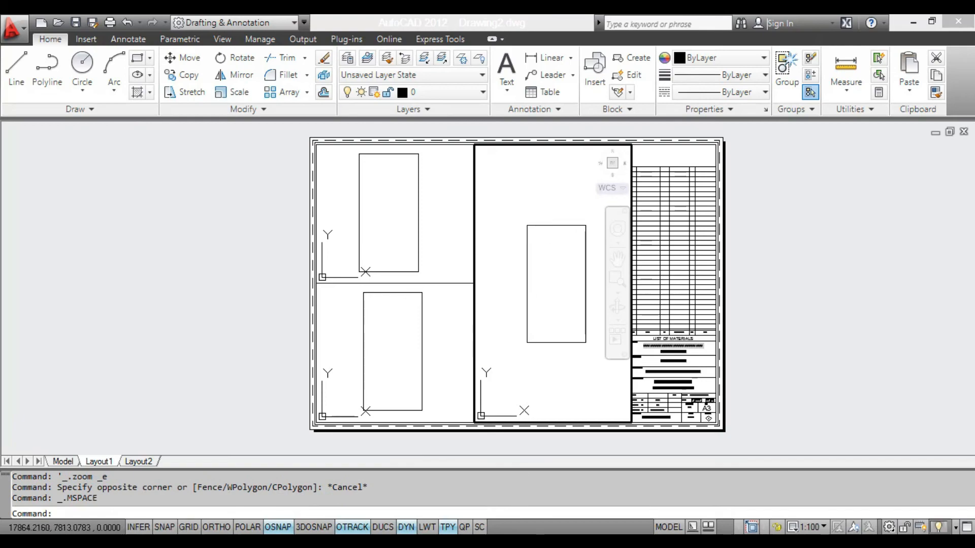
key("alt+Tab")
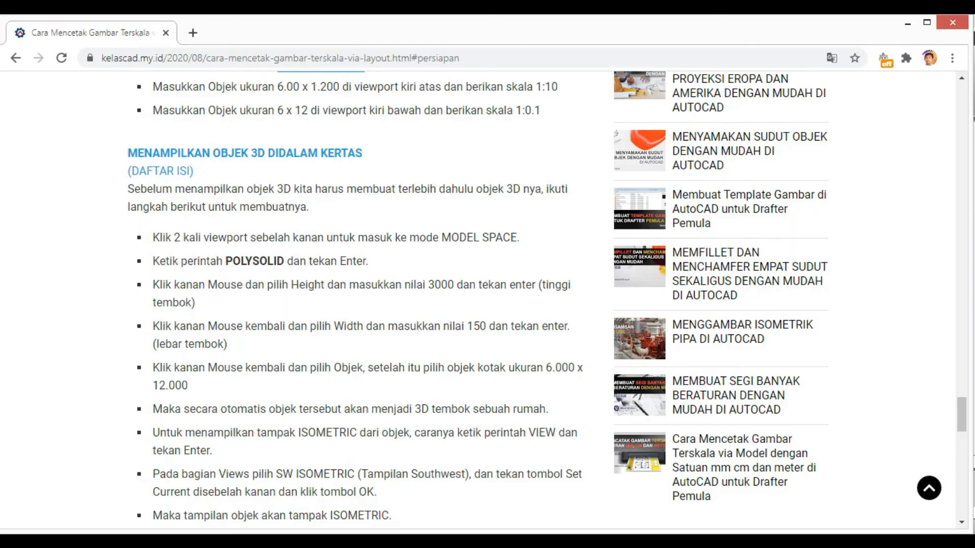
key("alt+Tab")
type("POLys")
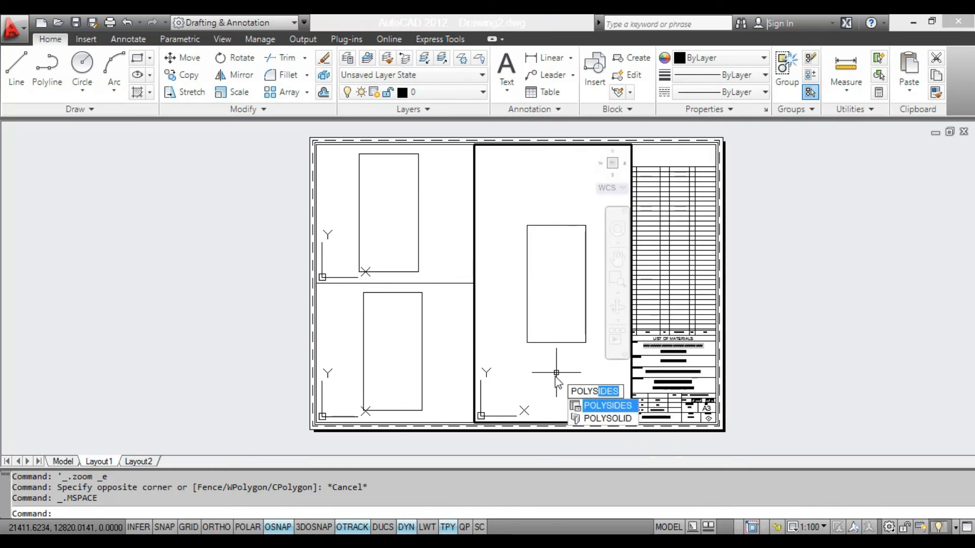
left_click(595, 420)
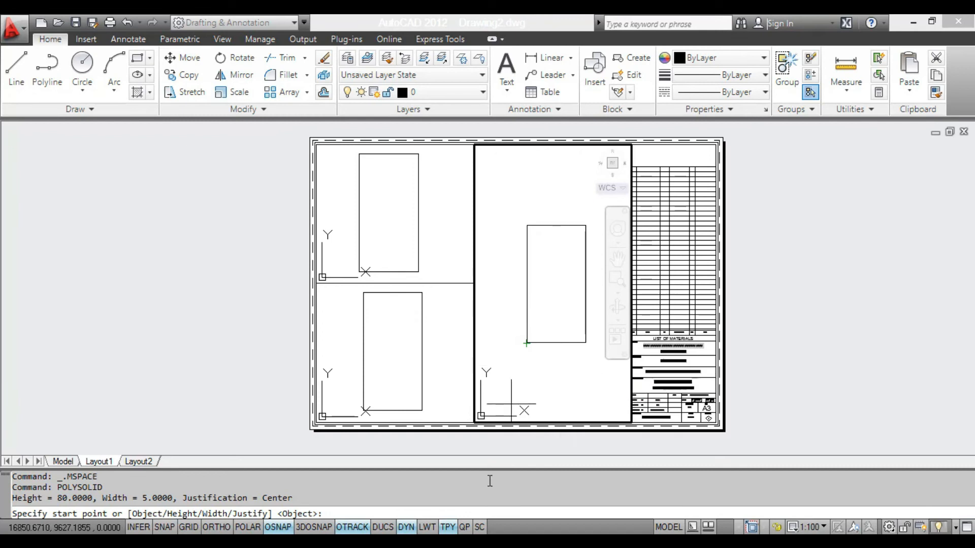
key("alt+Tab")
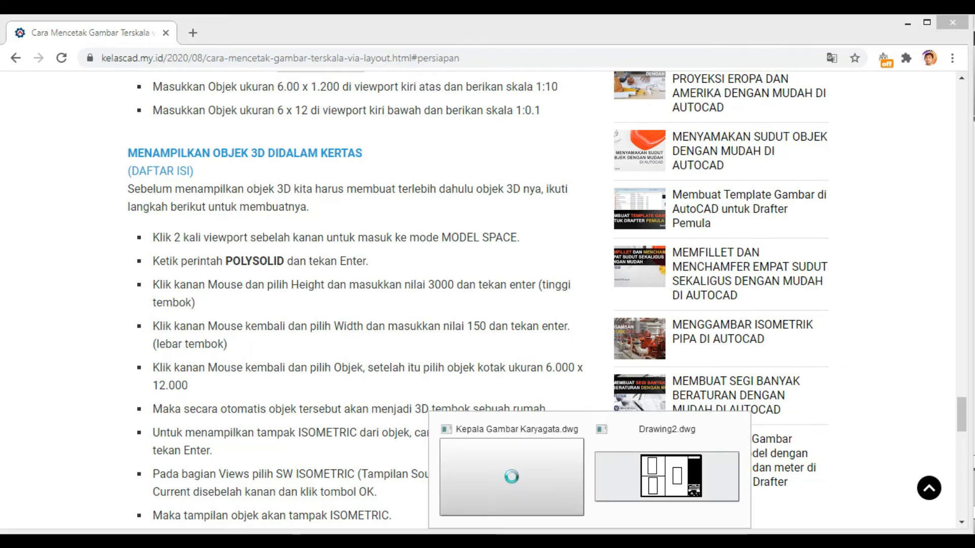
left_click(616, 502)
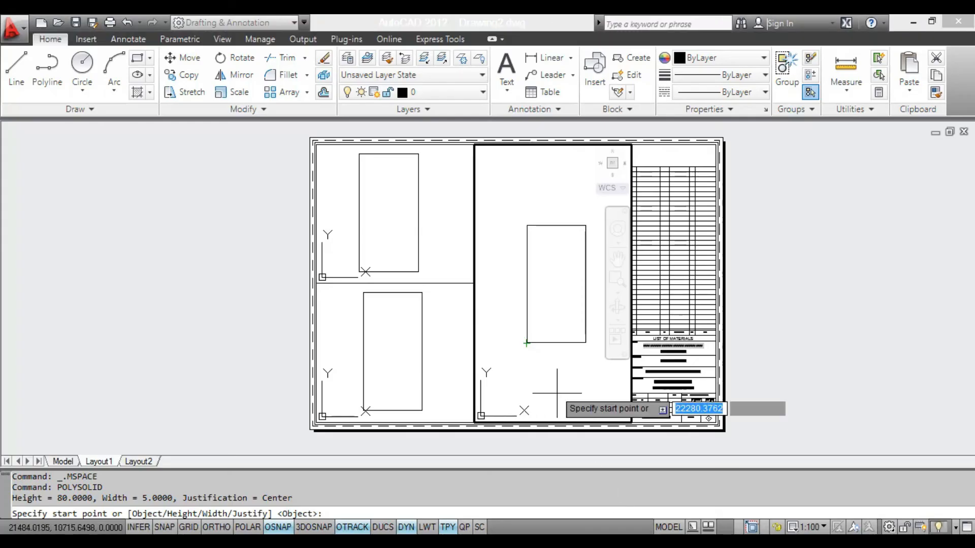
right_click(573, 400)
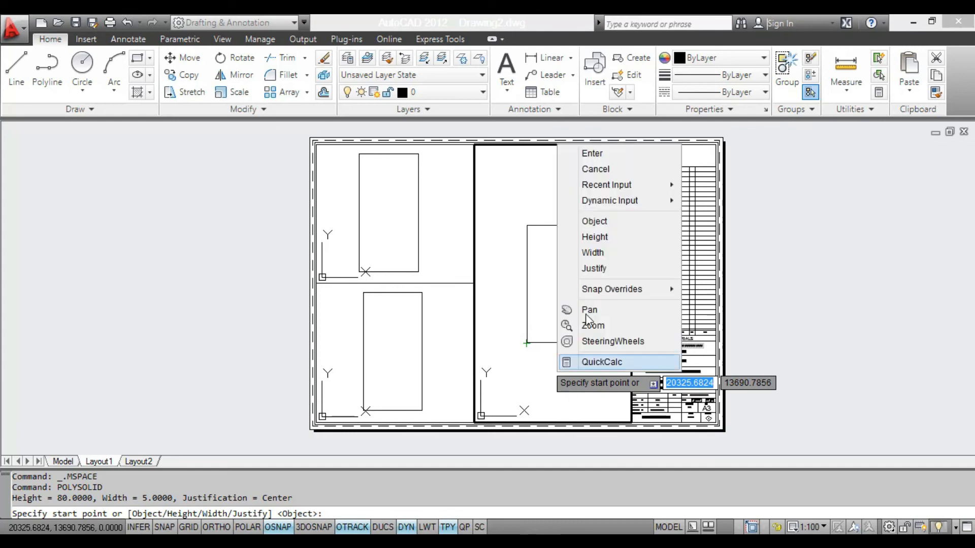
left_click(593, 242)
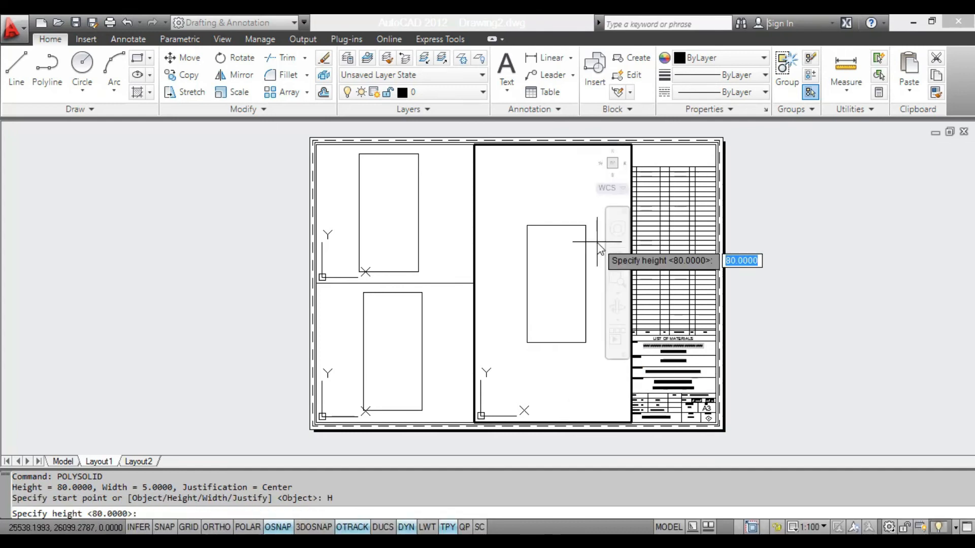
type("3000")
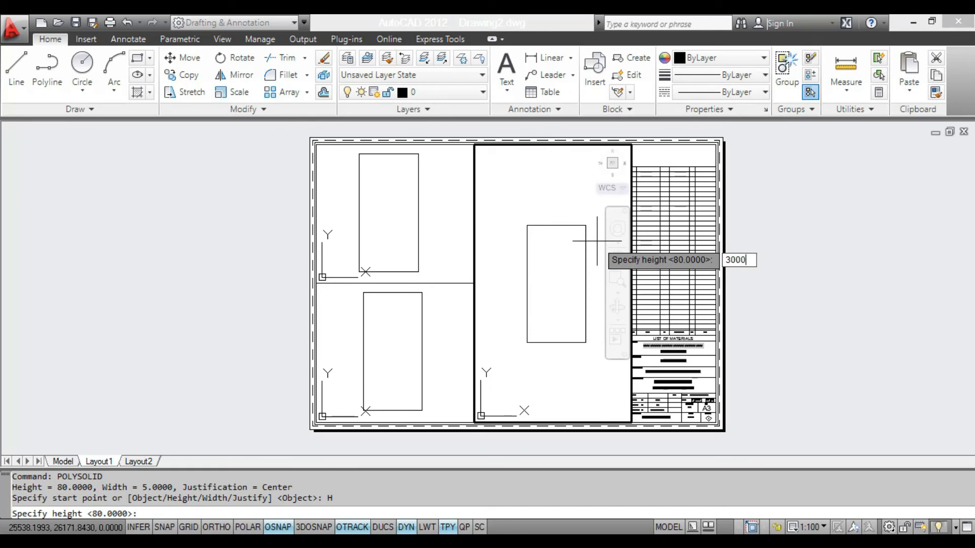
key("Return")
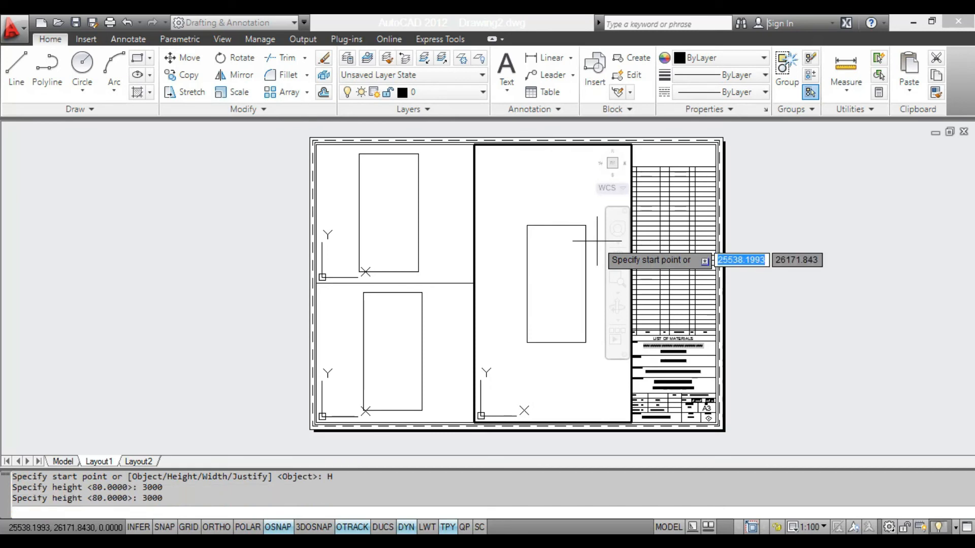
- Set the polysolid's width to 150
right_click(595, 243)
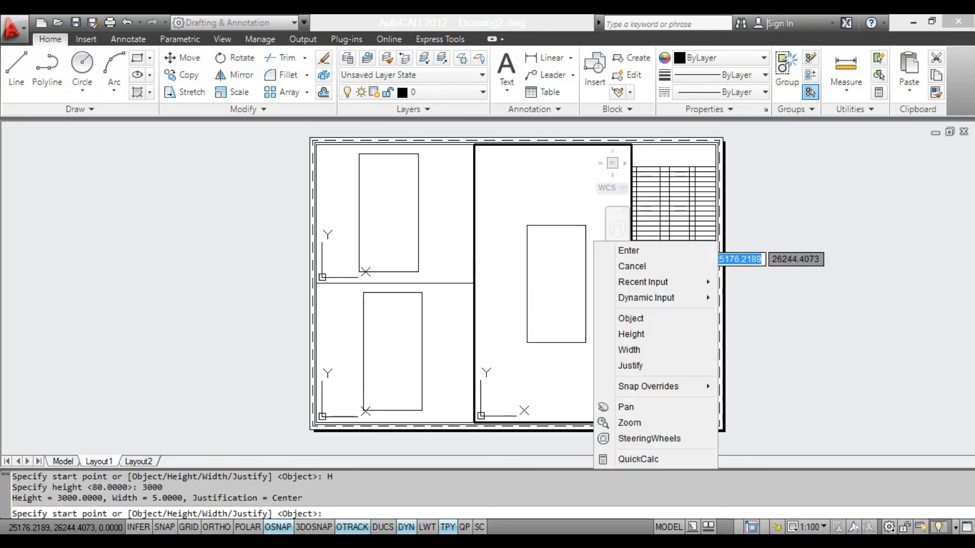
left_click(629, 349)
type("150")
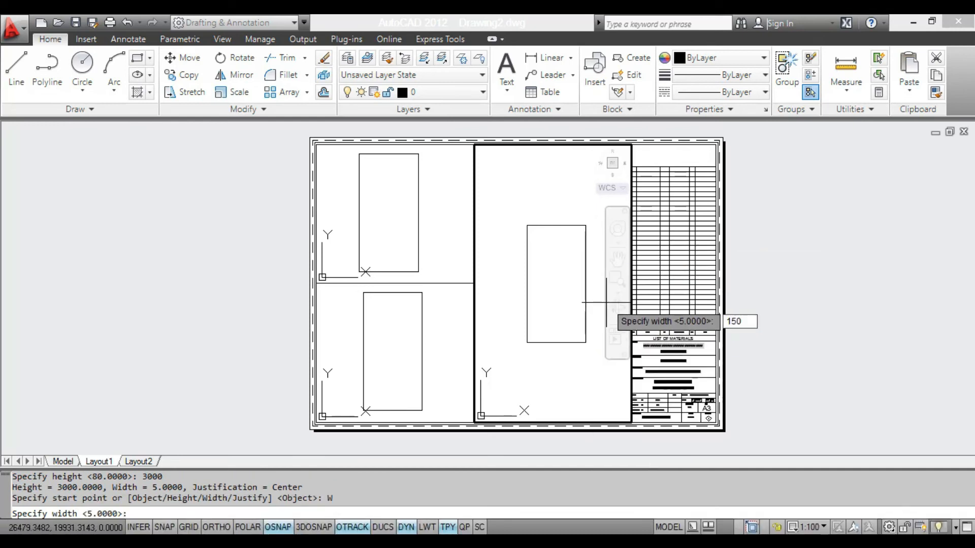
key("Return")
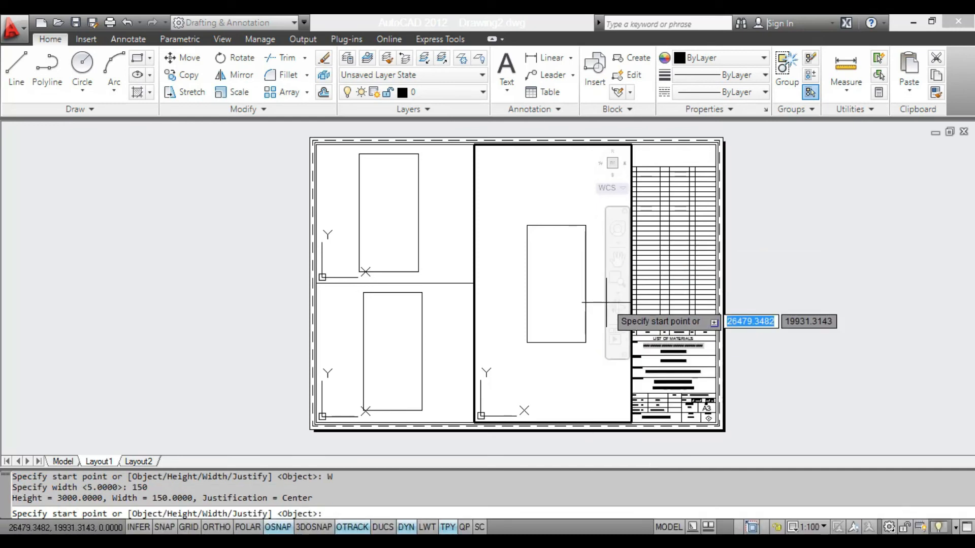
- Convert the rectangle in the right viewport into a polysolid wall with the Object option, and return to paper space
right_click(589, 373)
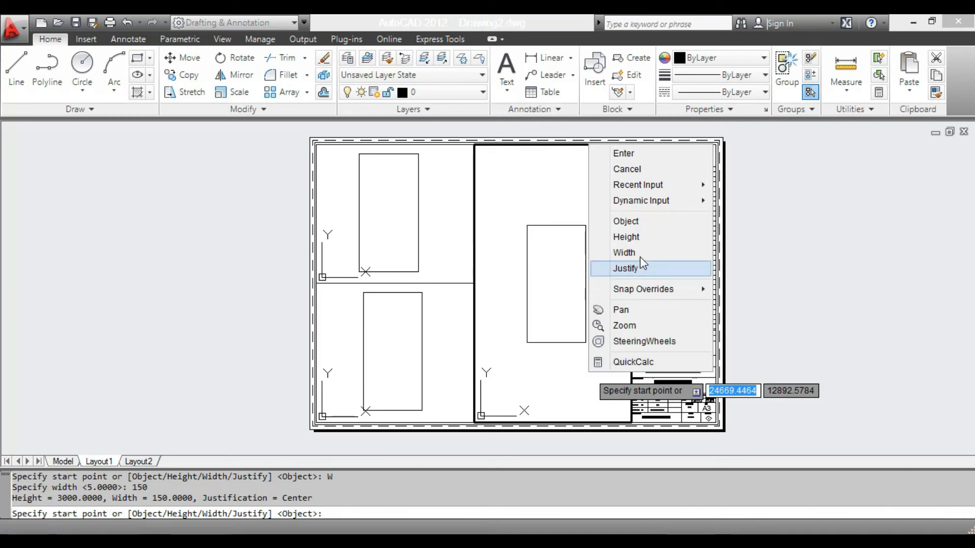
left_click(644, 225)
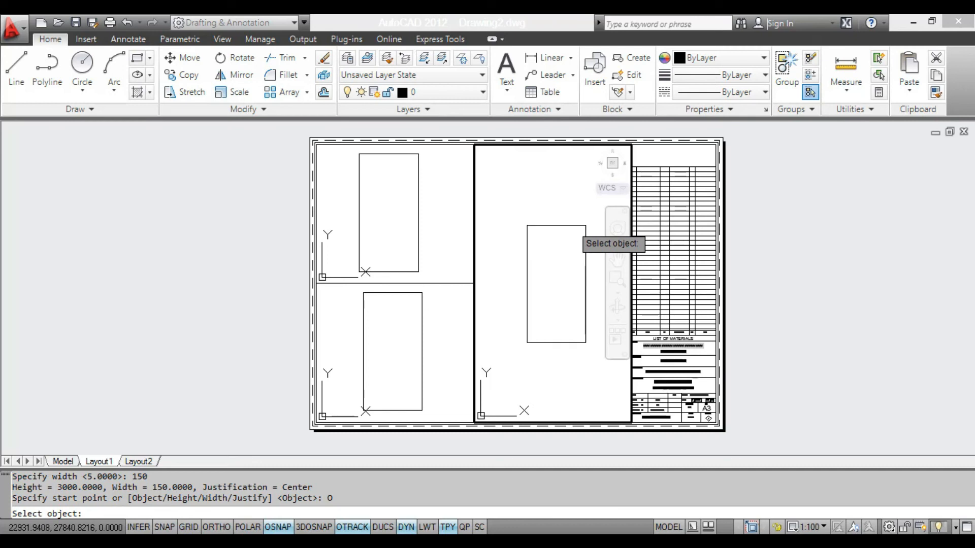
left_click(558, 225)
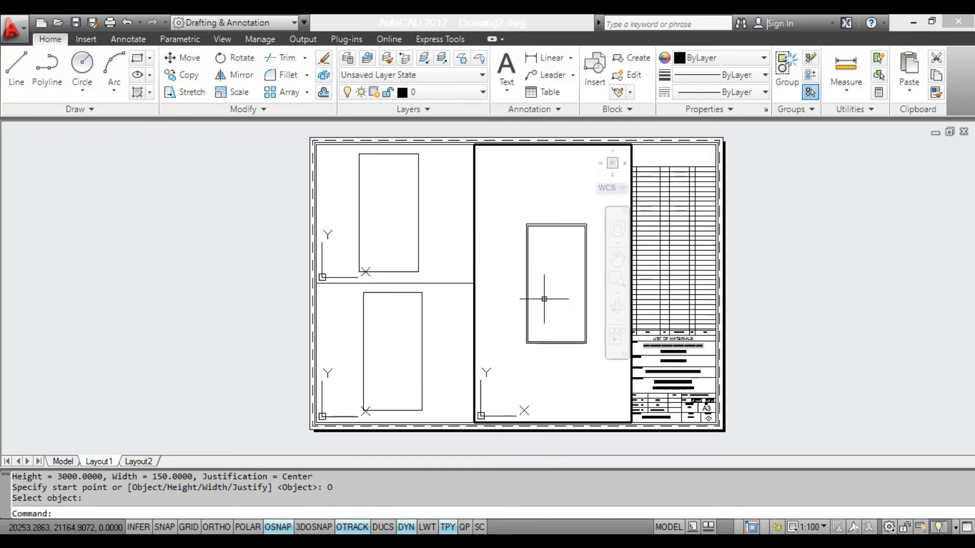
double_click(792, 267)
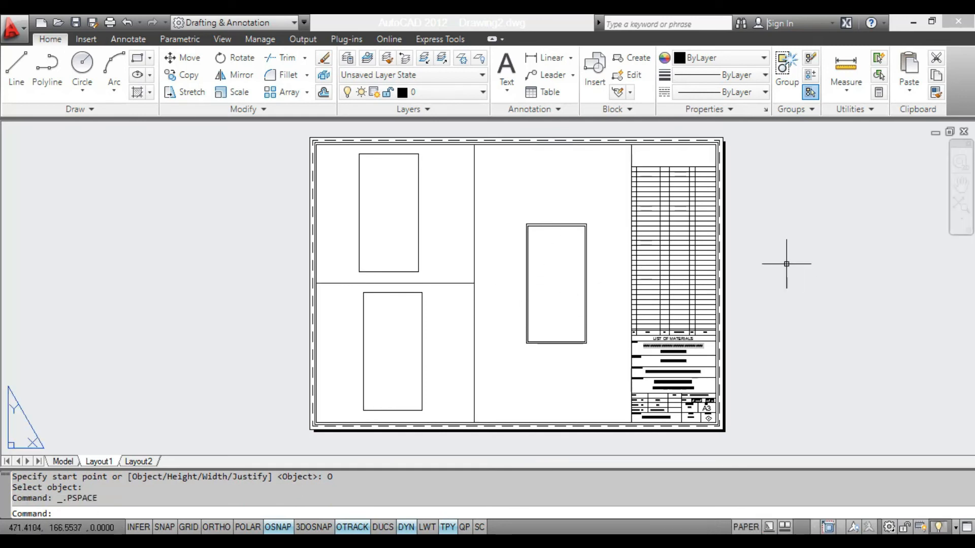
- Examine the polysolid wall's outline in the right viewport at different zoom levels on the layout sheet
scroll(756, 261, "up", 2)
scroll(538, 264, "up", 2)
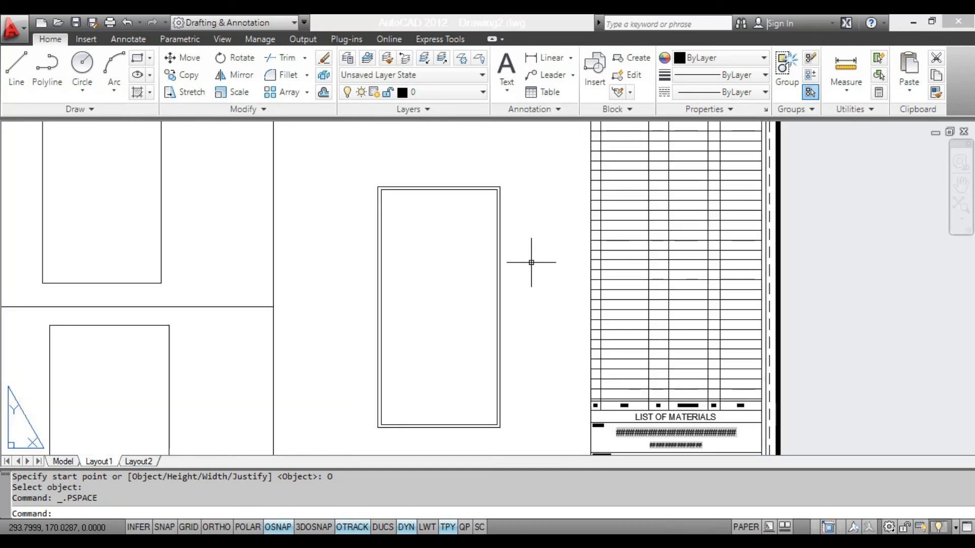
scroll(503, 243, "up", 2)
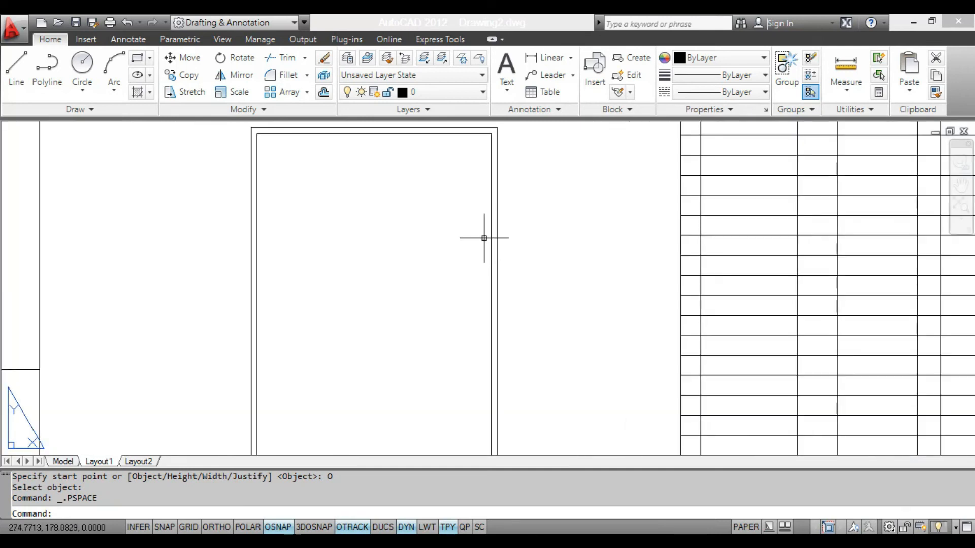
scroll(512, 237, "down", 2)
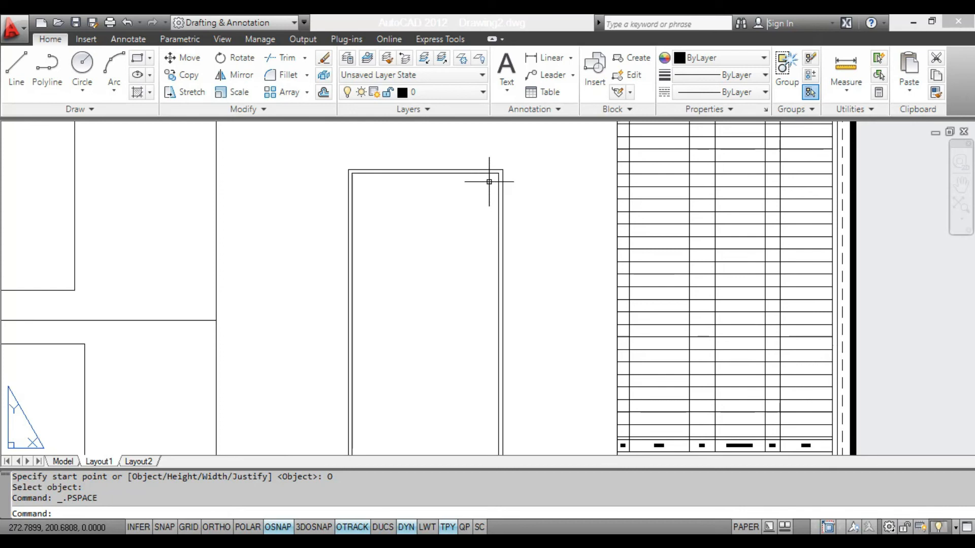
scroll(505, 211, "down", 3)
scroll(504, 211, "up", 2)
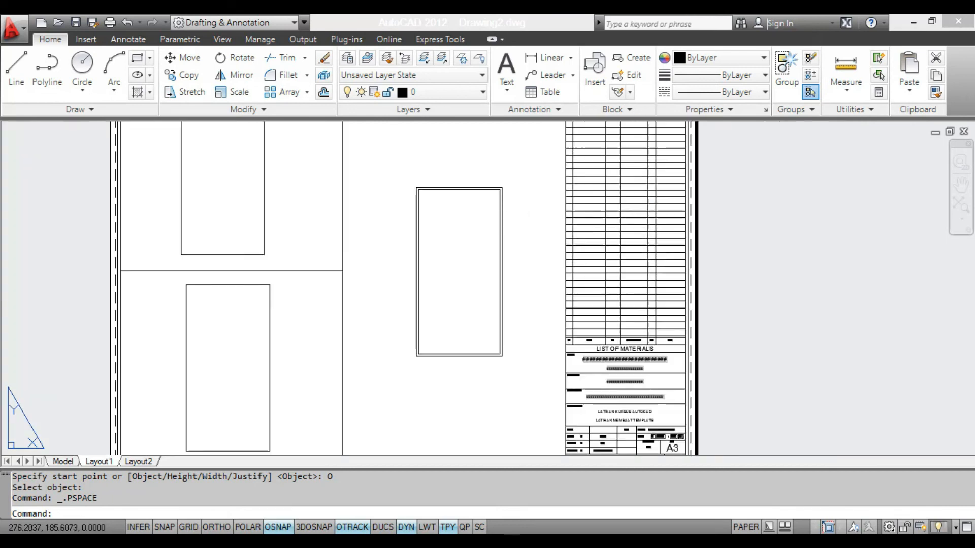
scroll(502, 215, "down", 2)
middle_click_drag(500, 209, 496, 233)
scroll(496, 234, "up", 2)
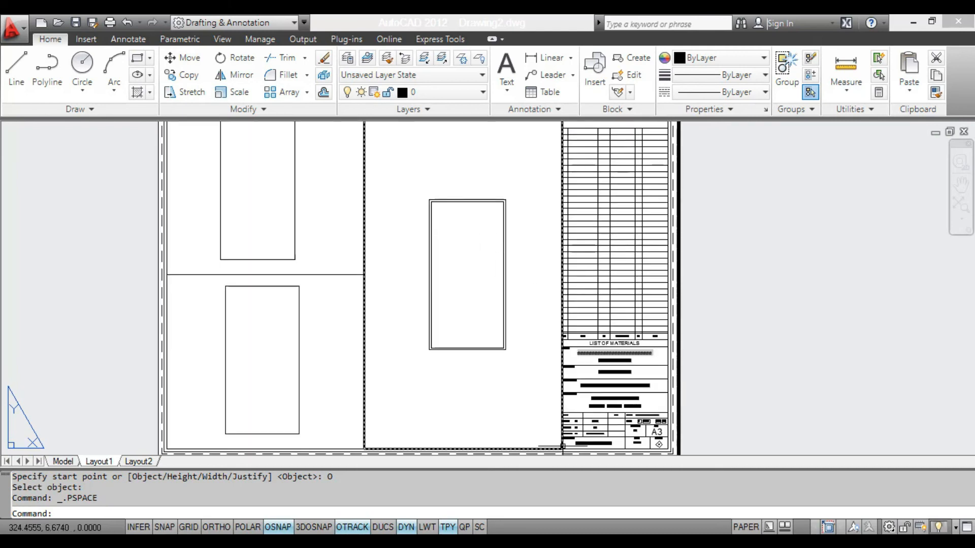
- Read the web article's steps for the isometric view and Conceptual visual style, and switch back to the AutoCAD drawing
key("alt+Tab")
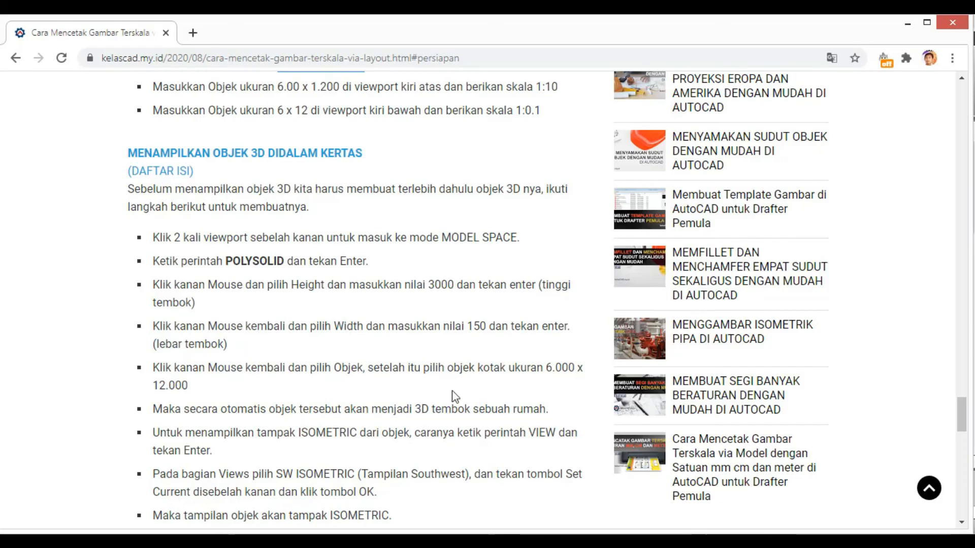
scroll(453, 390, "down", 3)
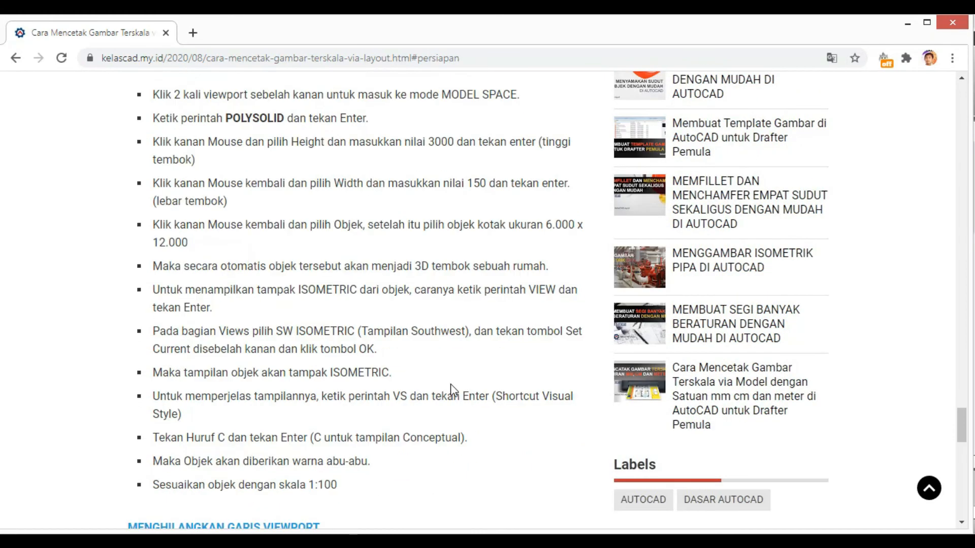
scroll(450, 383, "down", 1)
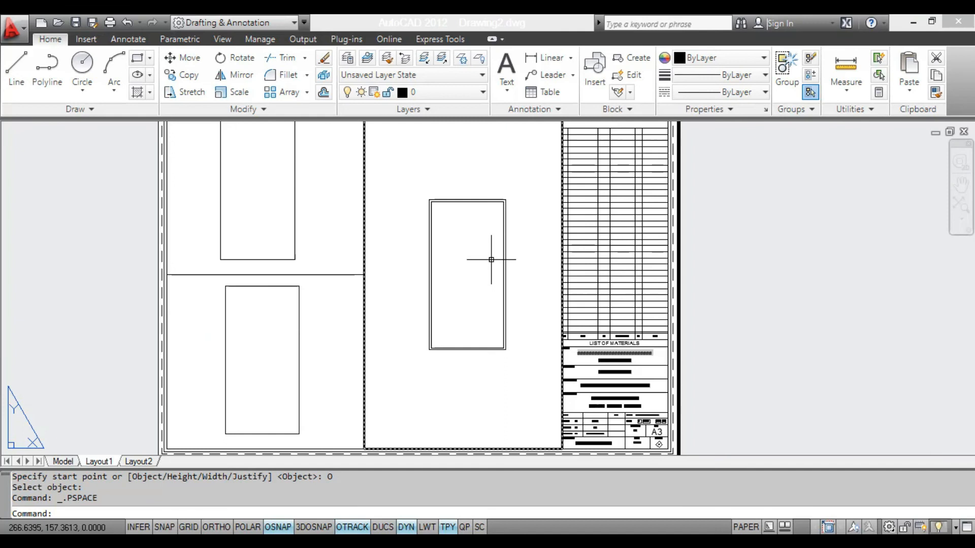
left_click(663, 483)
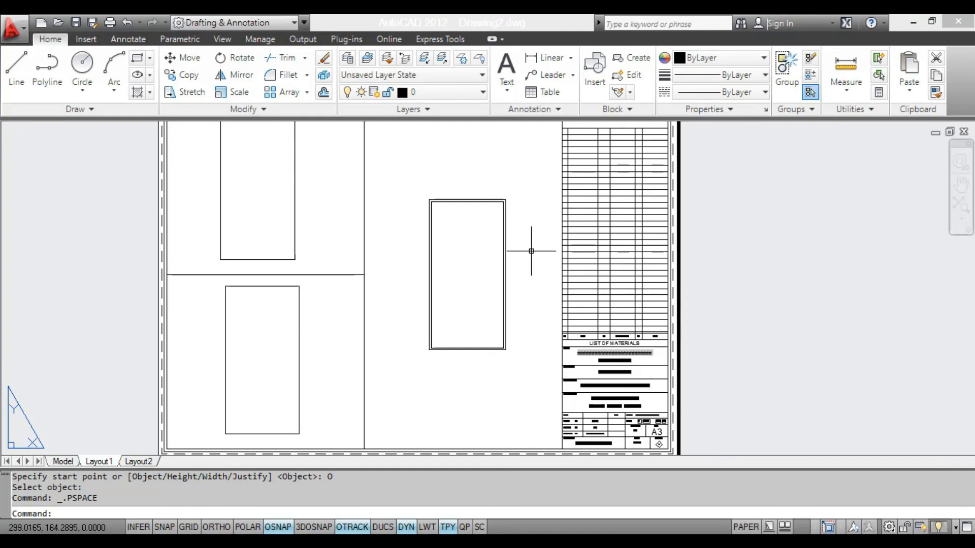
- Set the SW Isometric preset view as current with the VIEW command and apply it to the right viewport
type("view")
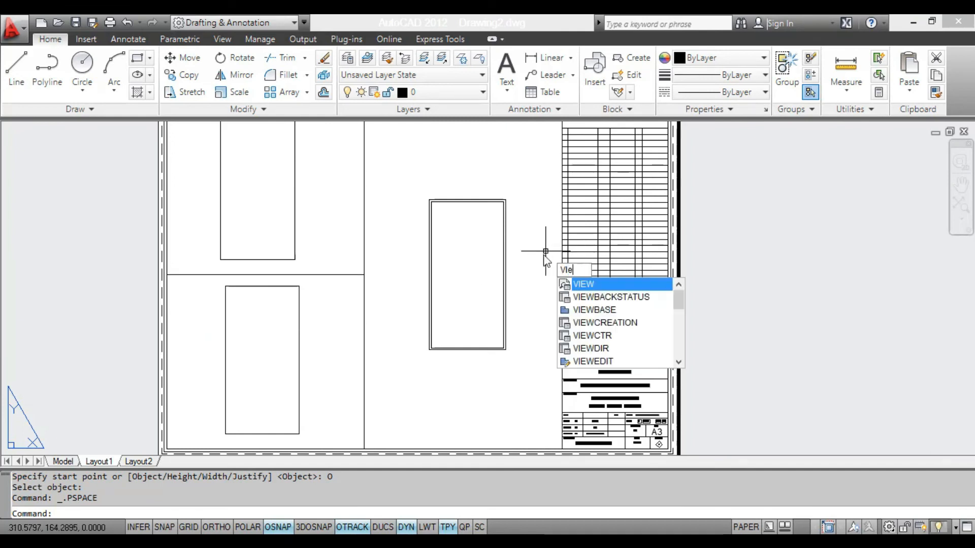
key("Return")
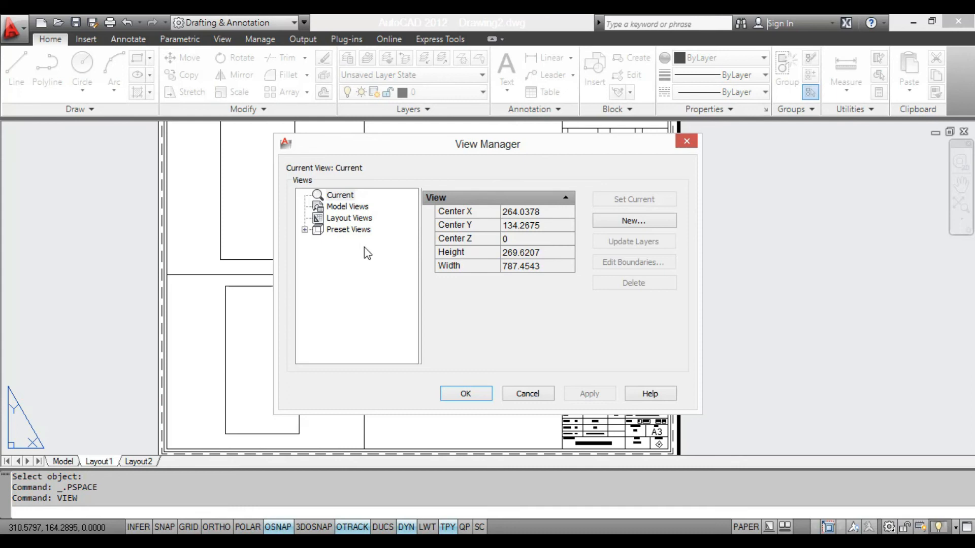
left_click(305, 230)
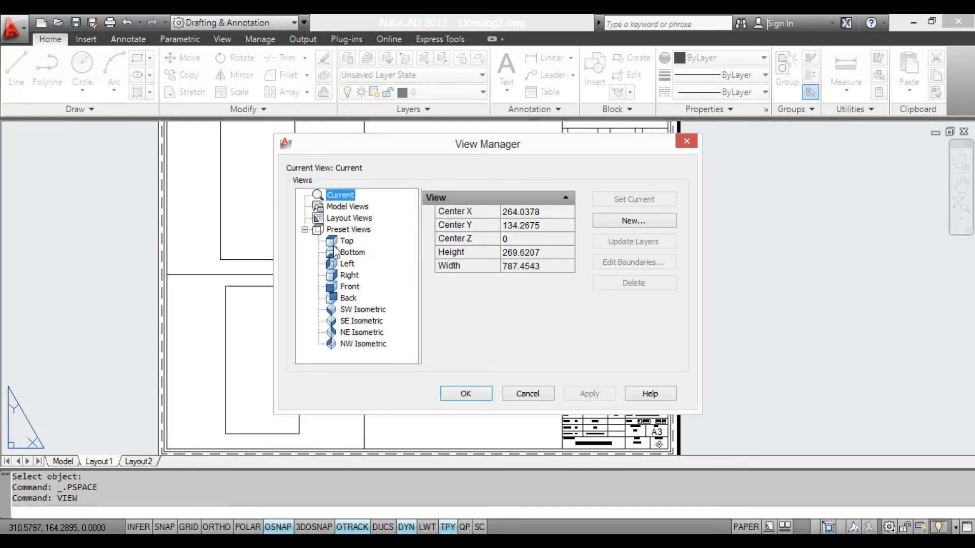
left_click(351, 312)
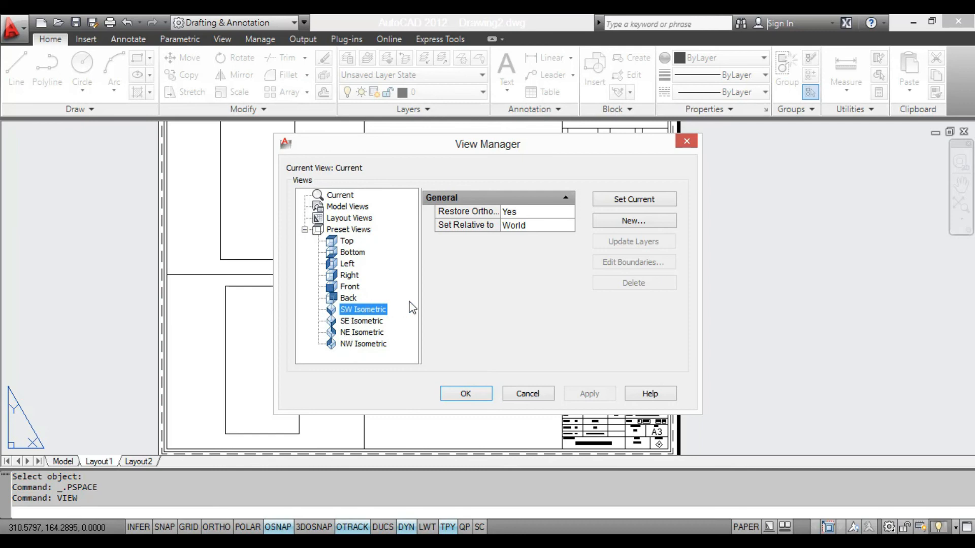
left_click(617, 200)
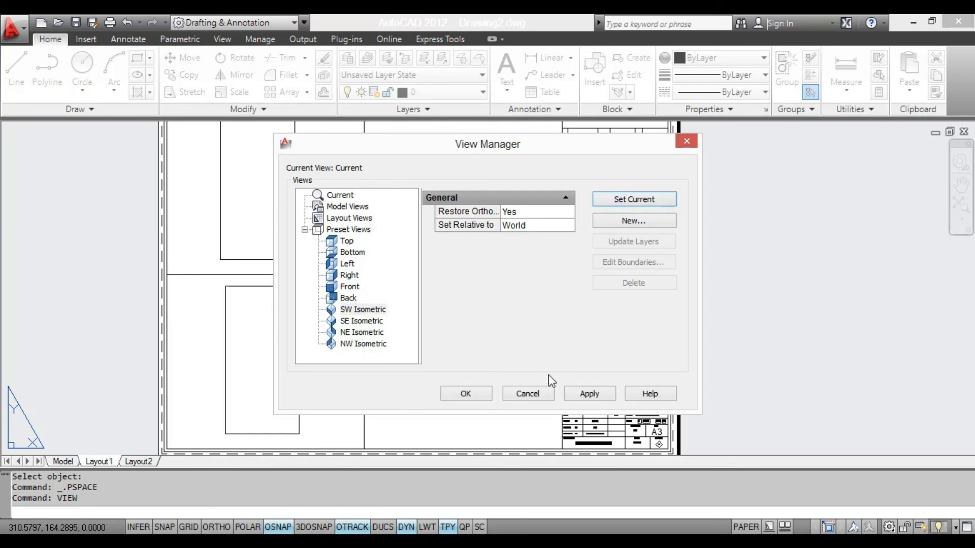
left_click(478, 393)
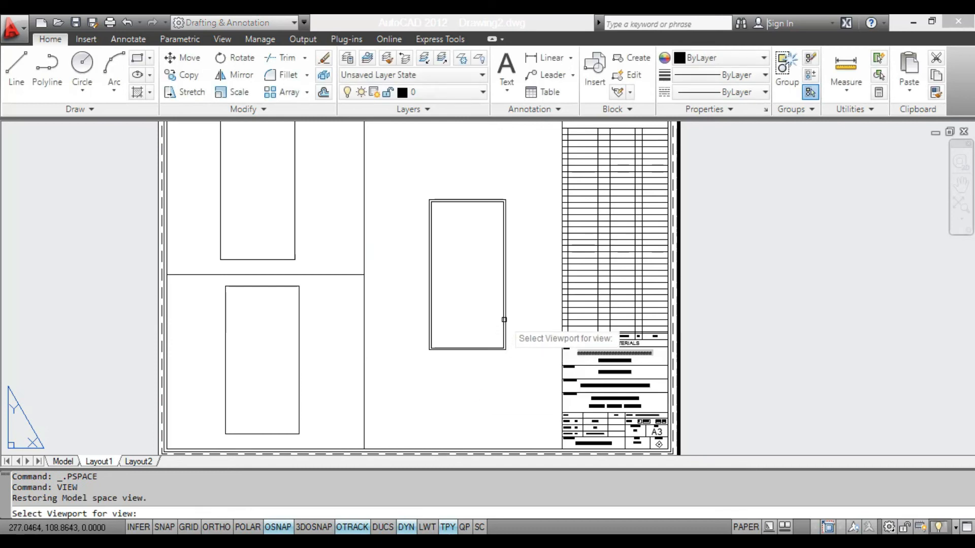
left_click(559, 316)
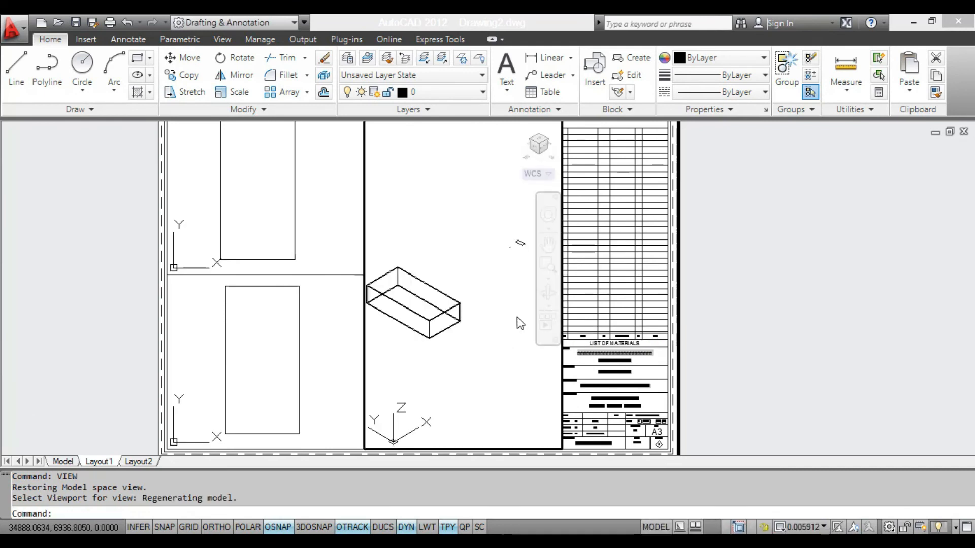
- Centre, enlarge and slightly orbit the 3D wall within the right viewport, and return to paper space to view the whole sheet
middle_click_drag(457, 362, 498, 352)
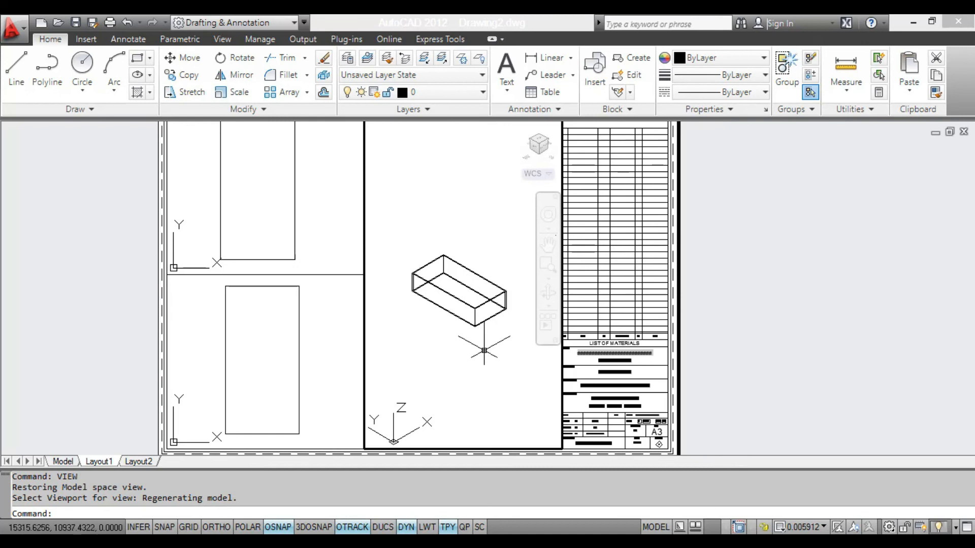
scroll(447, 329, "up", 2)
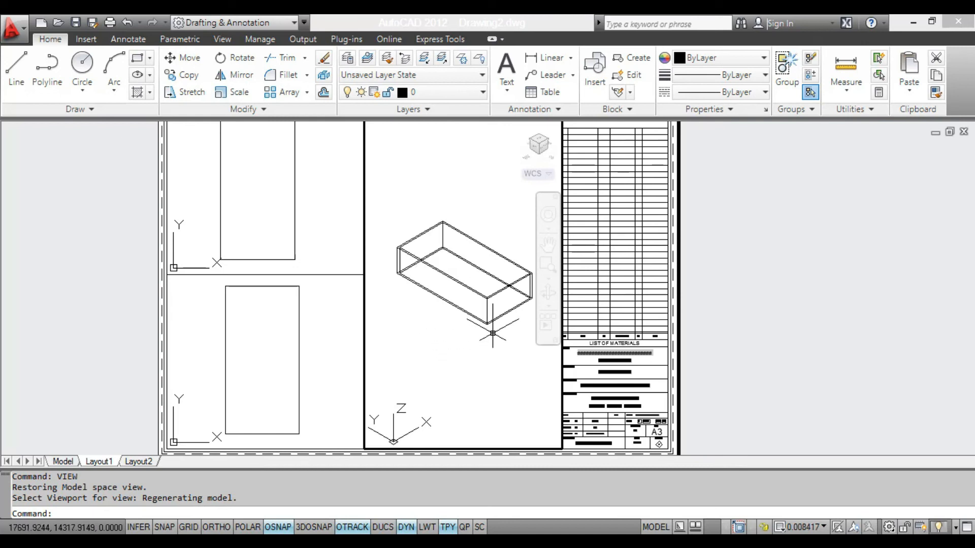
scroll(495, 327, "up", 2)
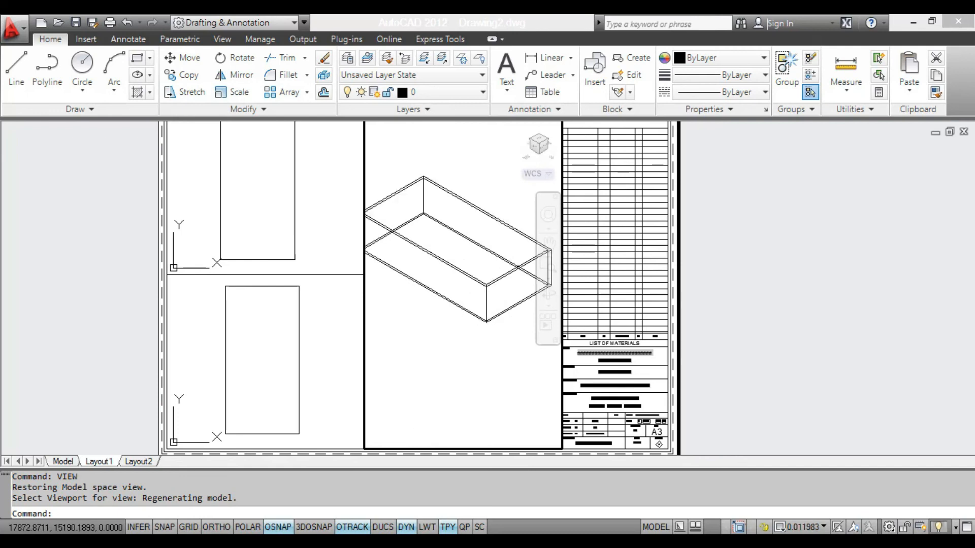
scroll(488, 325, "down", 3)
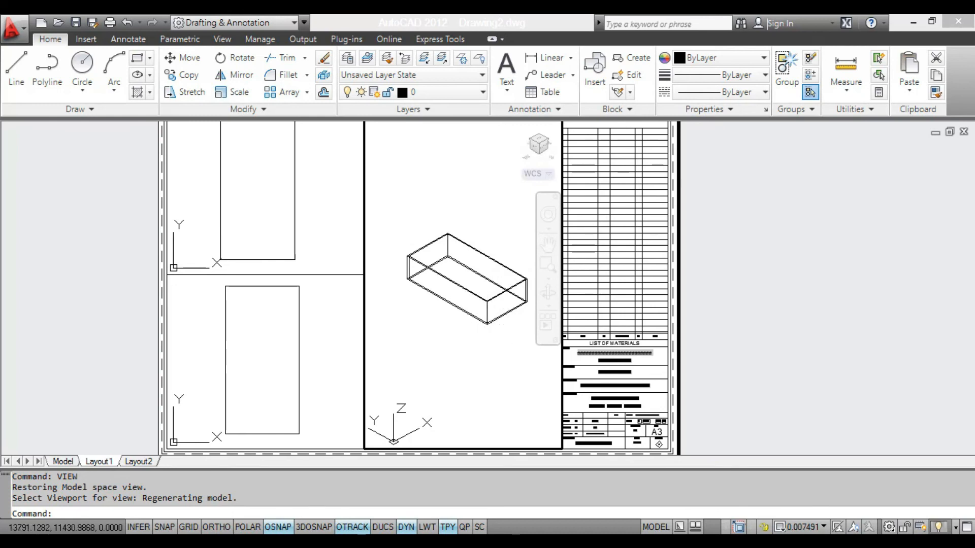
mouse_move(450, 350)
middle_mouse_down("shift")
mouse_move(413, 344)
mouse_move(502, 328)
mouse_move(505, 312)
mouse_move(513, 355)
mouse_move(476, 364)
mouse_move(482, 358)
middle_mouse_up("shift")
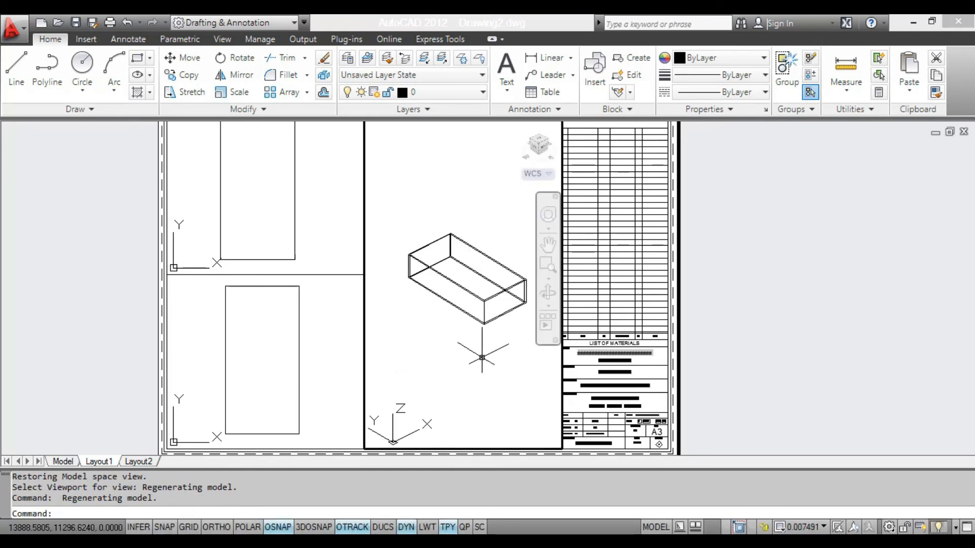
double_click(747, 268)
scroll(743, 272, "up", 3)
scroll(742, 272, "down", 4)
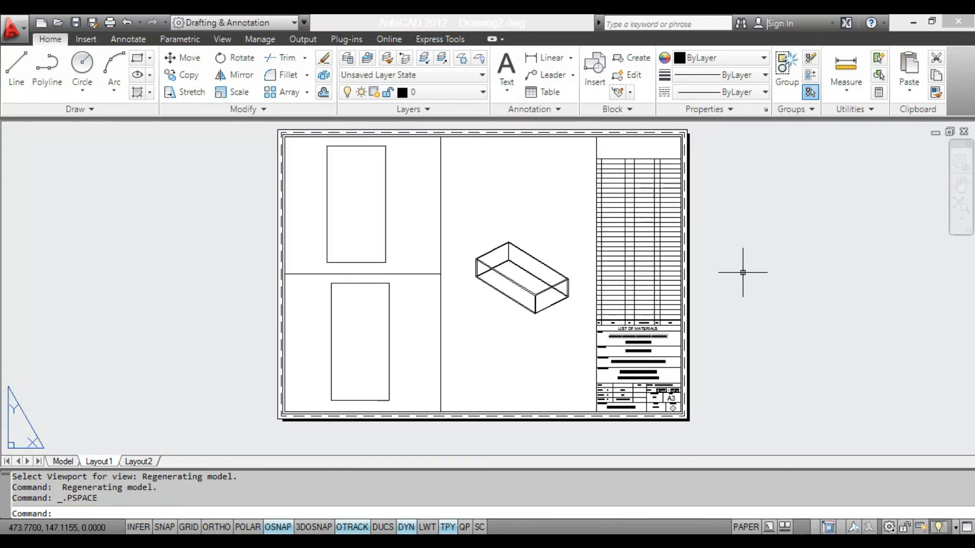
scroll(742, 273, "down", 4)
scroll(619, 240, "up", 3)
- Activate model space in the right viewport, restore the SW Isometric view and reposition the wall away from the viewport's left edge
left_click(618, 236)
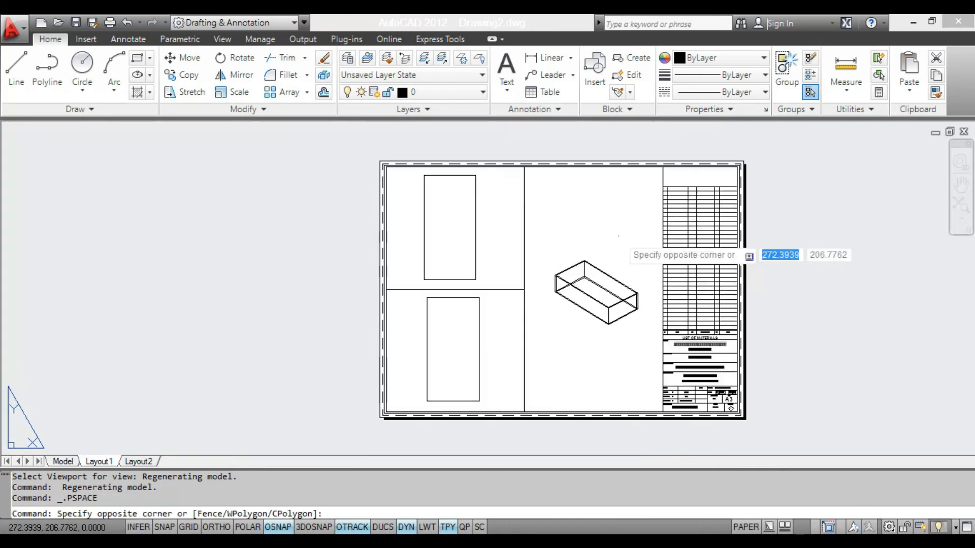
left_click(618, 236)
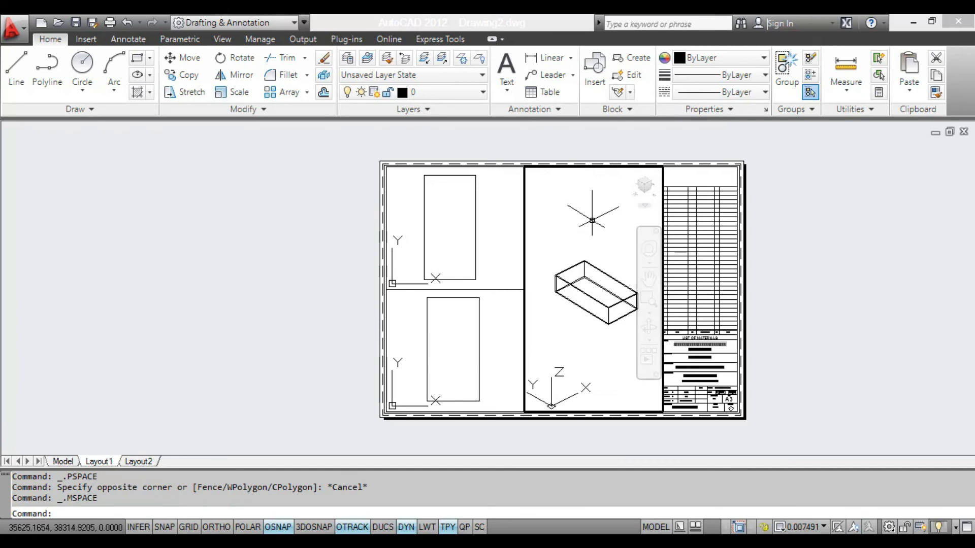
left_click(222, 39)
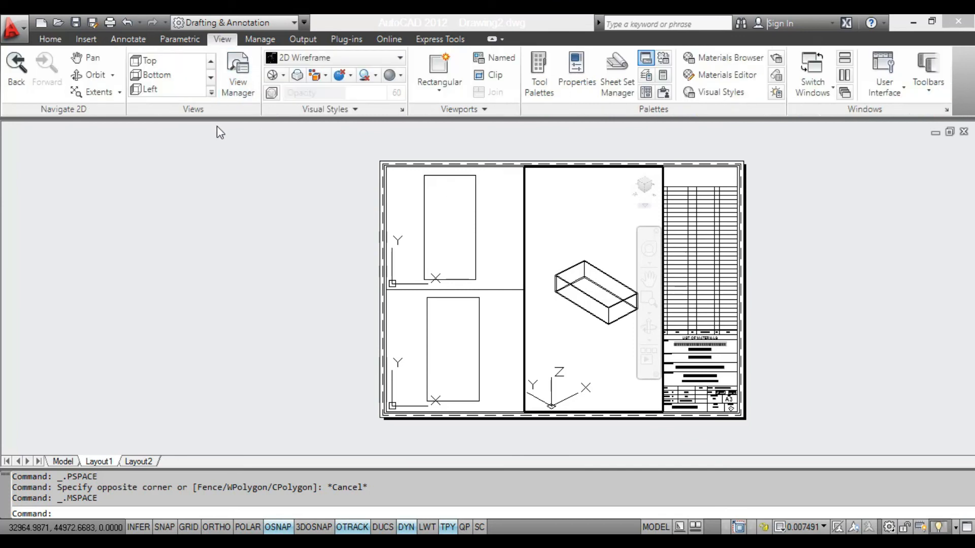
left_click(211, 91)
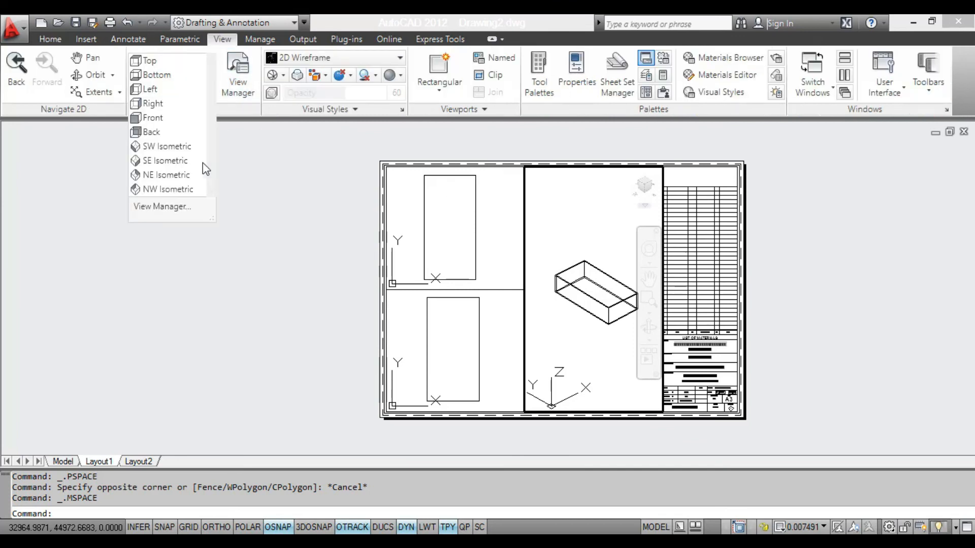
left_click(168, 146)
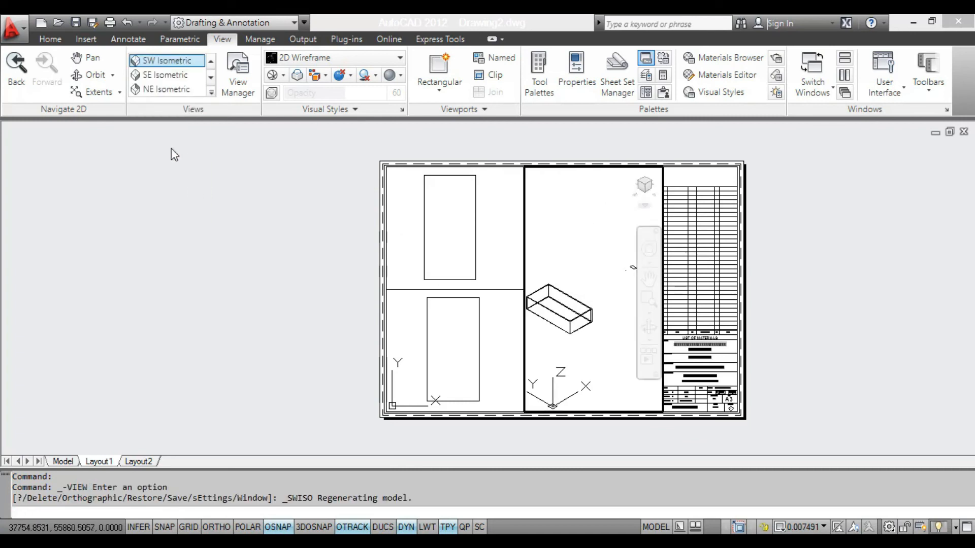
middle_click_drag(607, 361, 651, 331)
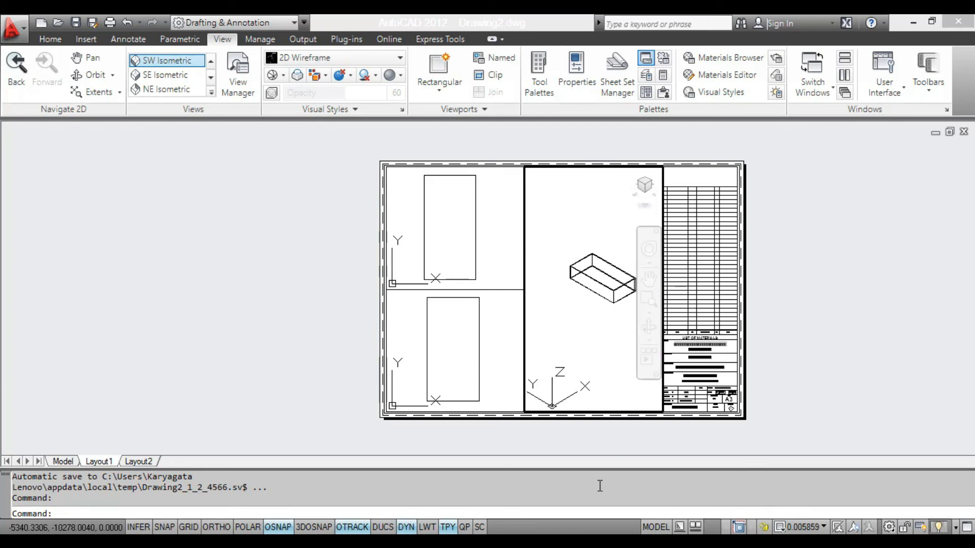
- Check the visual style instruction in the web article, return to AutoCAD, and apply the Conceptual visual style to the right viewport with VS
key("alt+Tab")
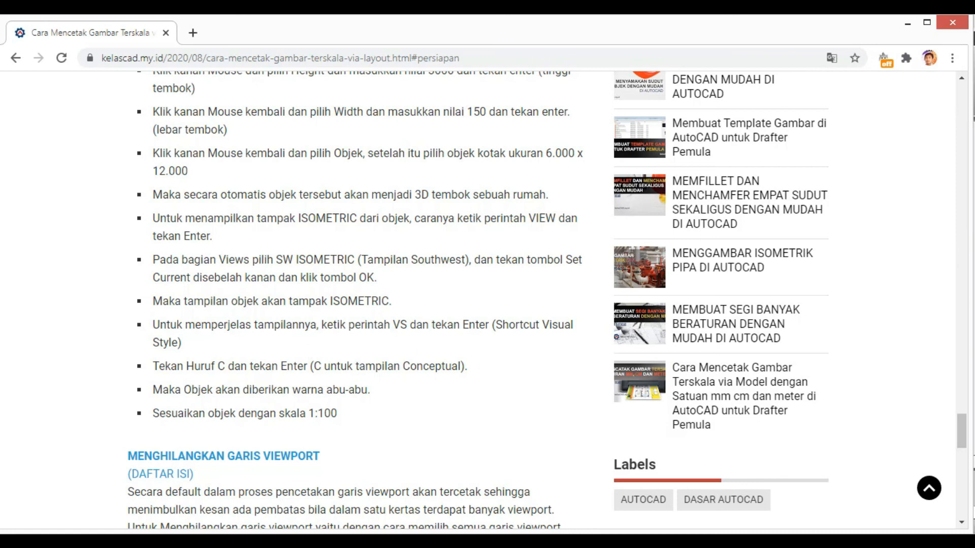
key("alt+Tab")
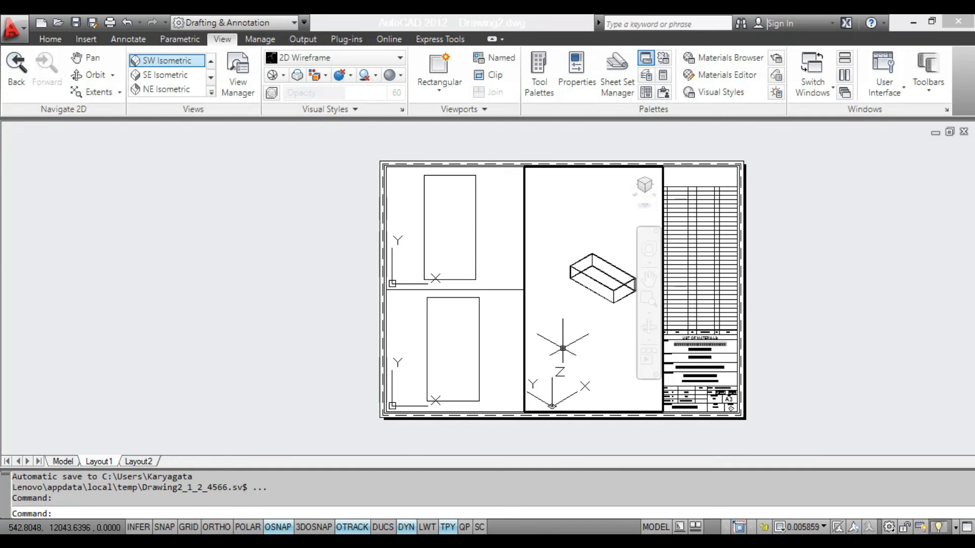
type("vs")
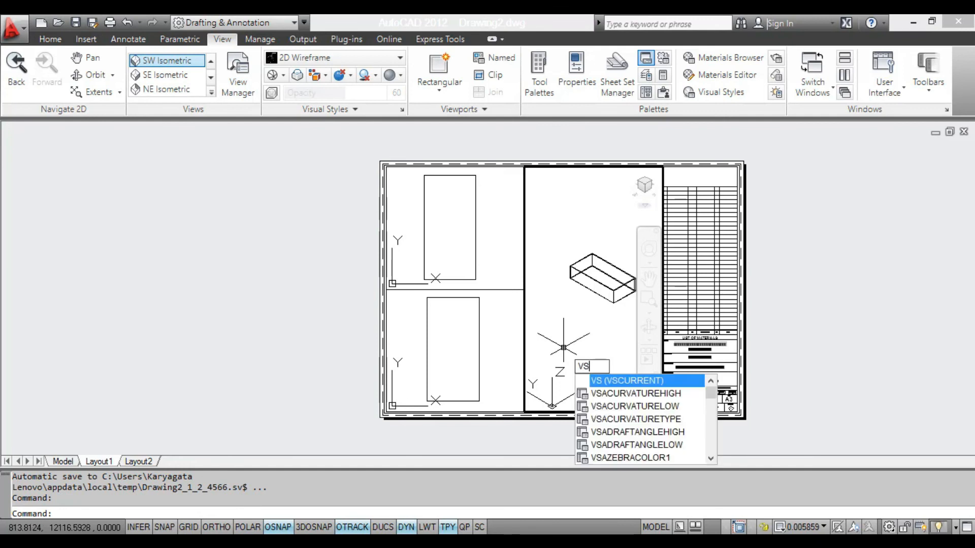
key("Return")
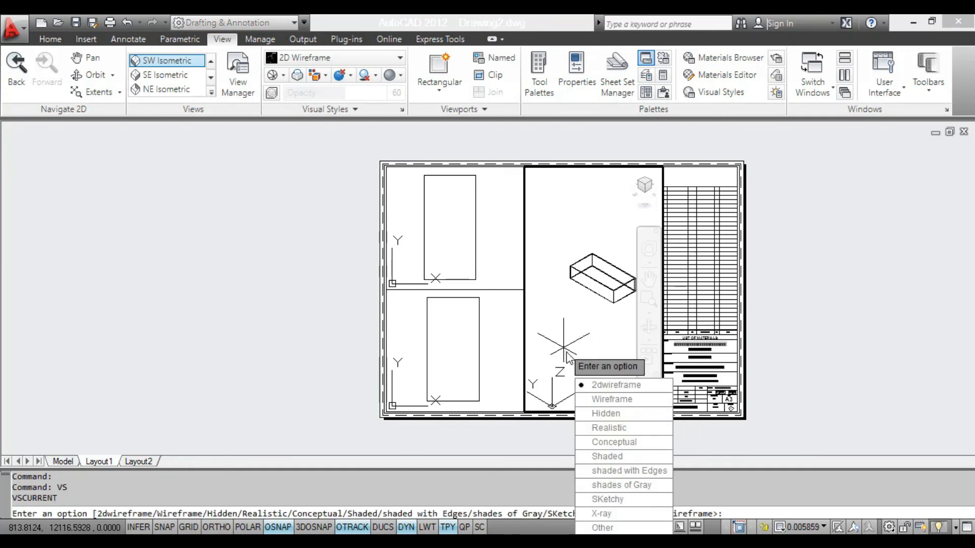
type("c")
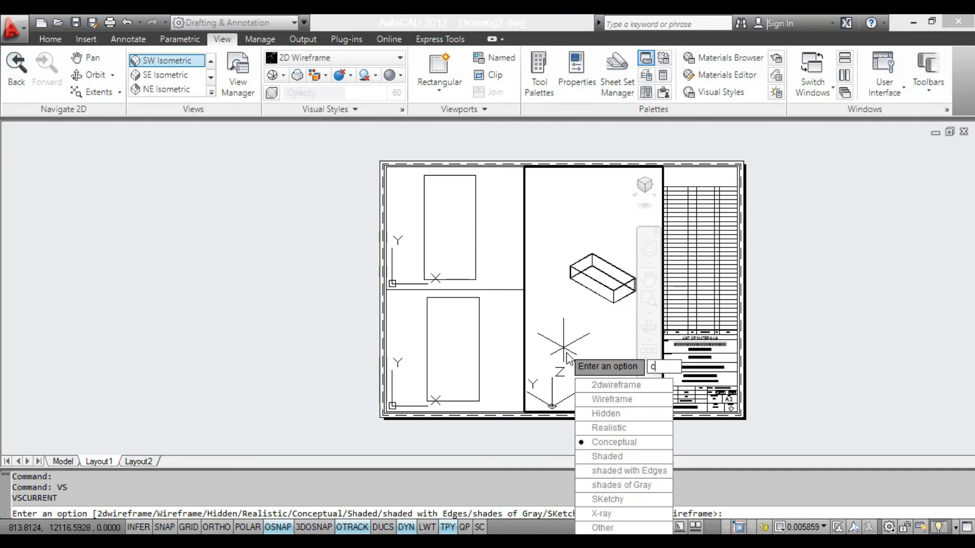
key("Return")
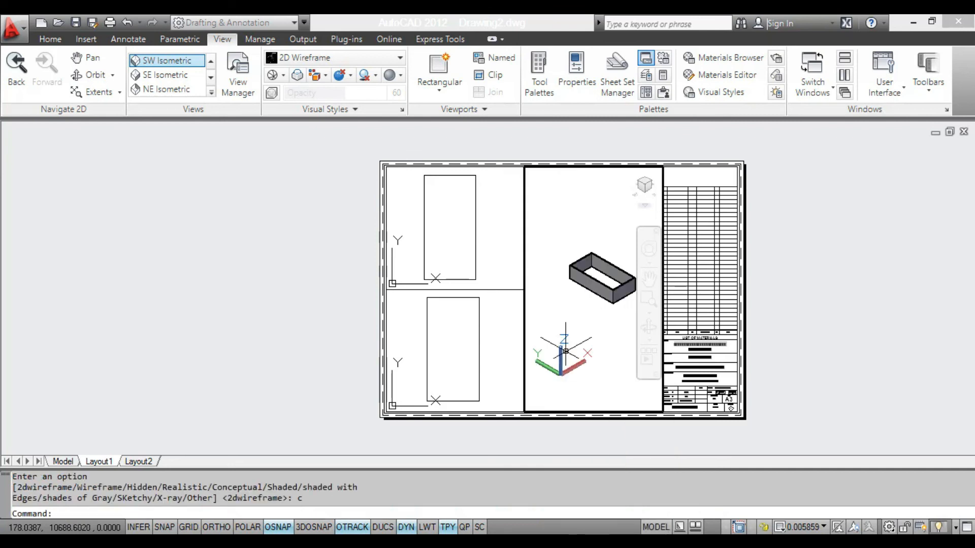
- Set the right viewport's scale to 1:100, shift the wall fully inside it, and return to paper space with the whole sheet in view
left_click(800, 527)
left_click(802, 394)
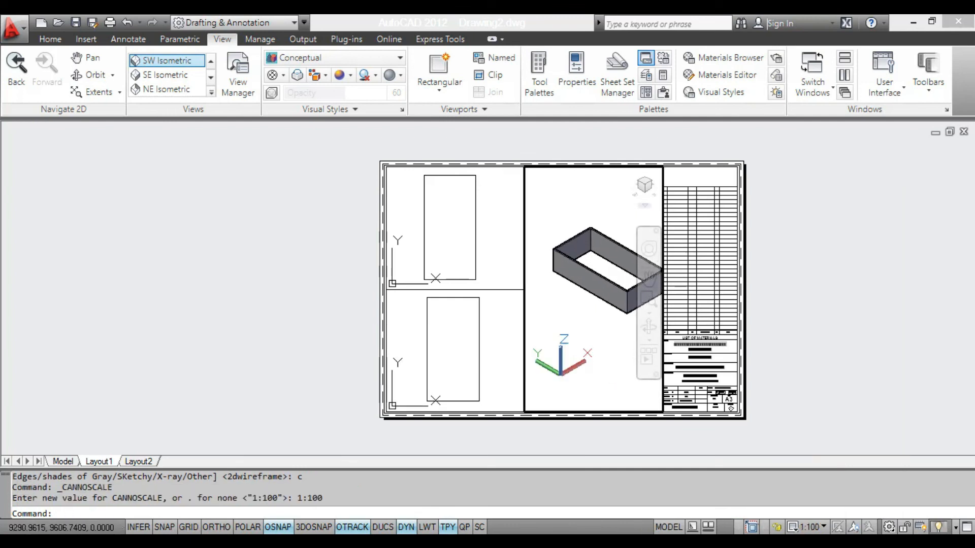
middle_click_drag(611, 369, 594, 369)
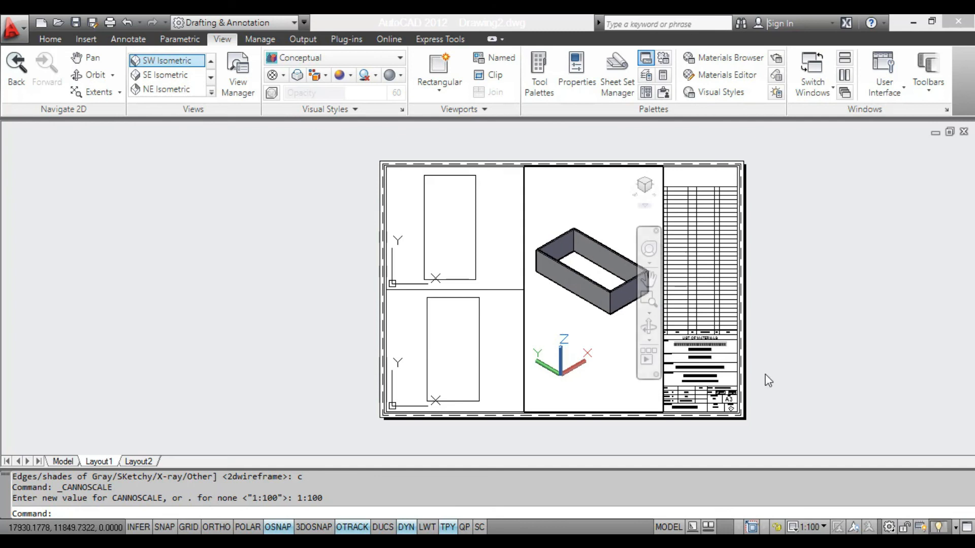
double_click(783, 336)
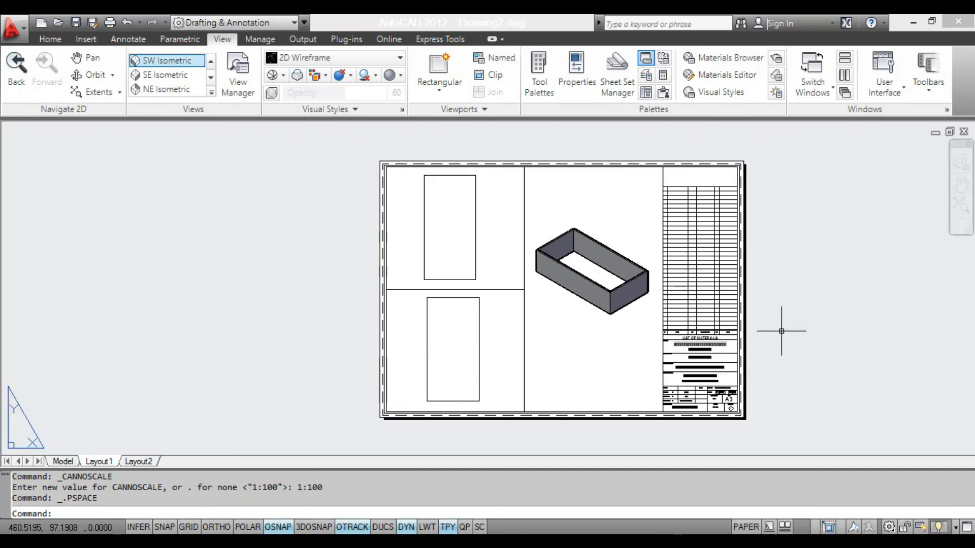
middle_click(780, 333)
middle_click(780, 333)
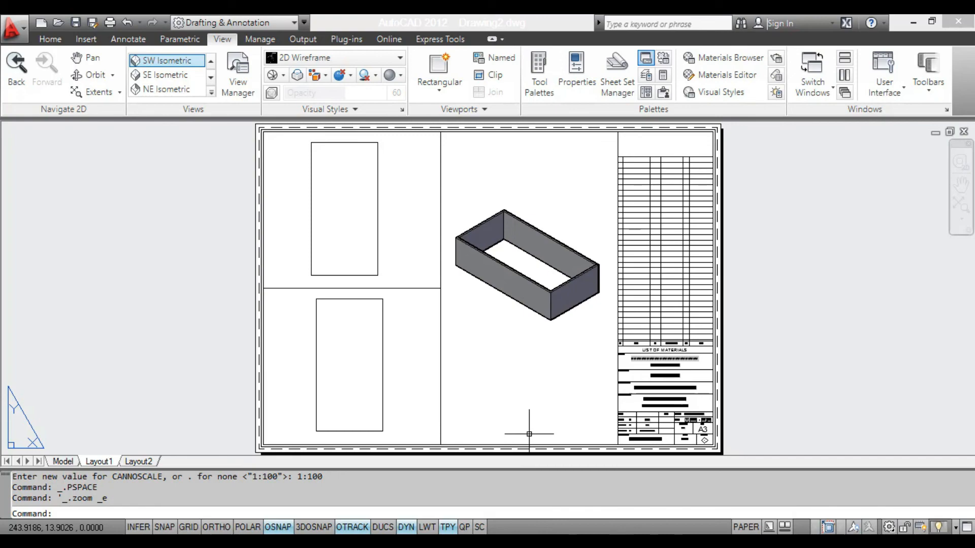
- Read the web article's section on hiding viewport lines, and switch back to Drawing2.dwg in AutoCAD
key("alt+Tab")
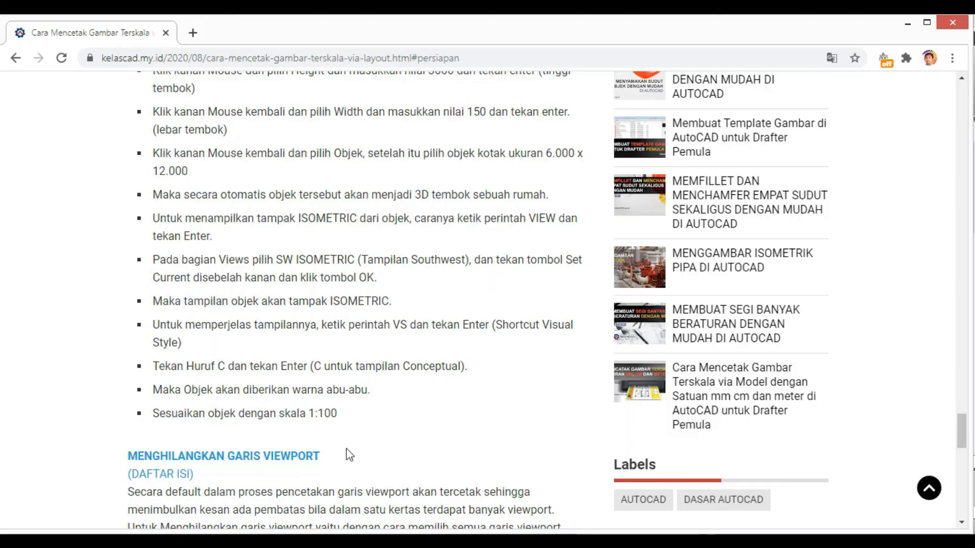
scroll(352, 449, "down", 4)
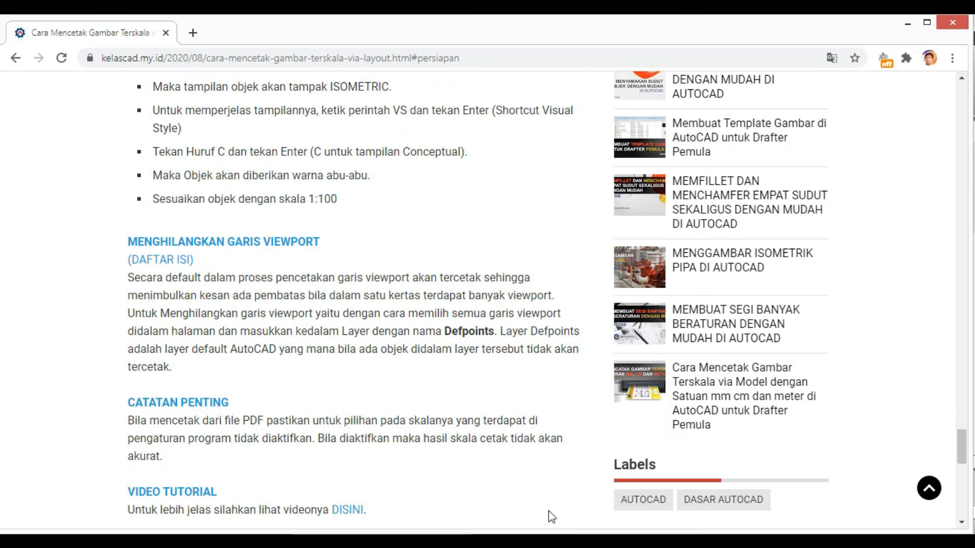
mouse_move(591, 530)
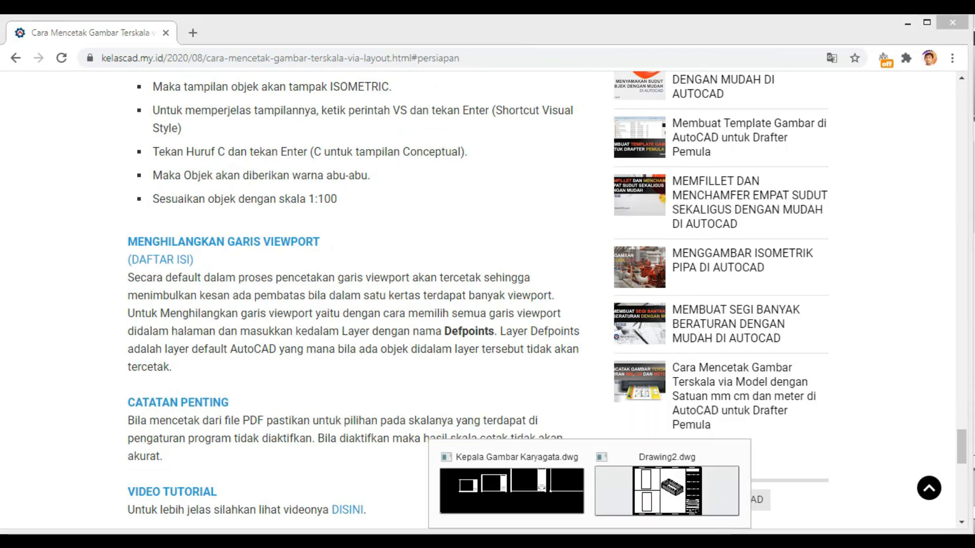
left_click(615, 513)
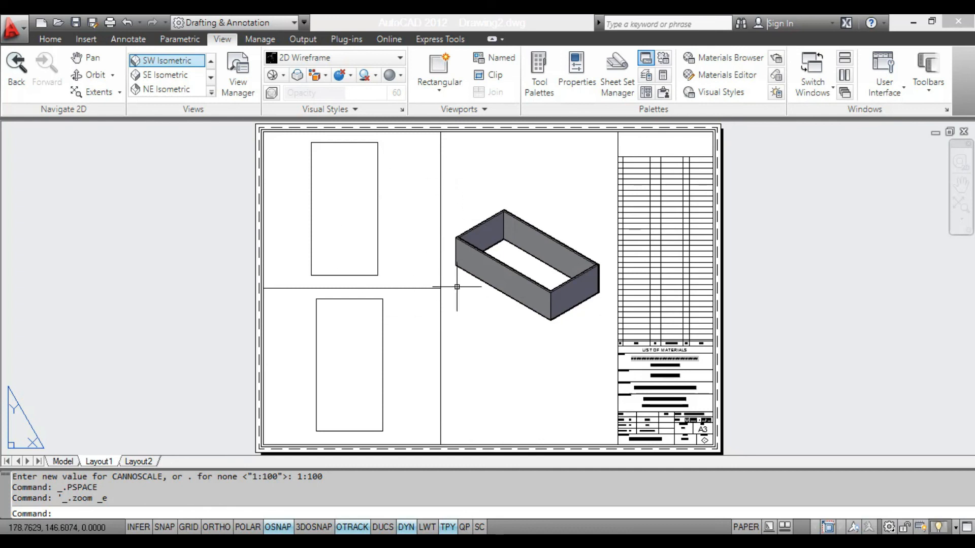
- Move all three viewport frames on Layout1 to the Defpoints layer
left_click(441, 312)
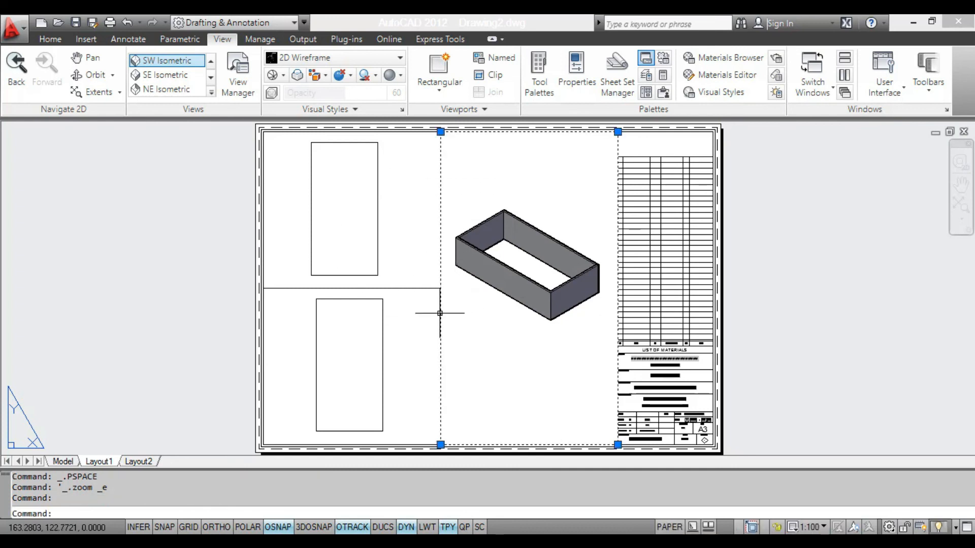
left_click(422, 286)
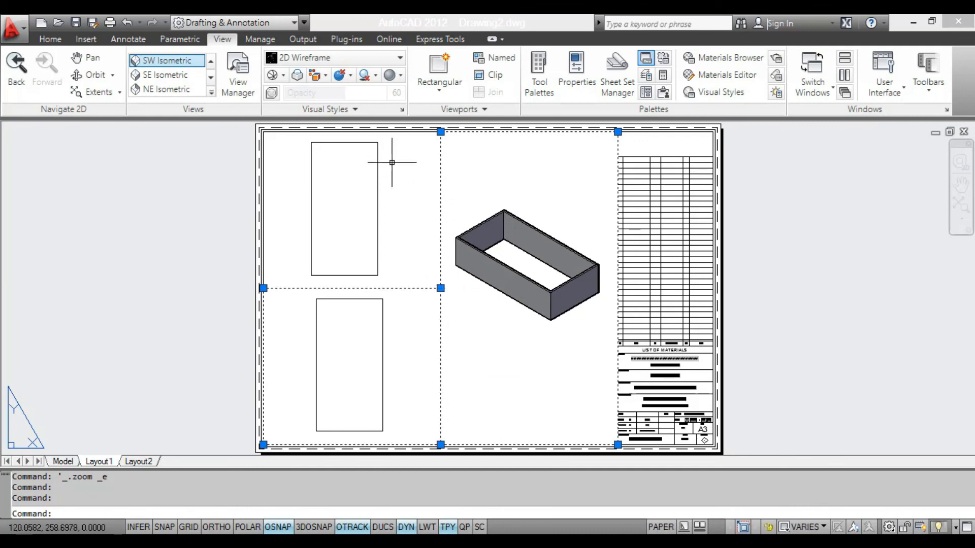
left_click(391, 132)
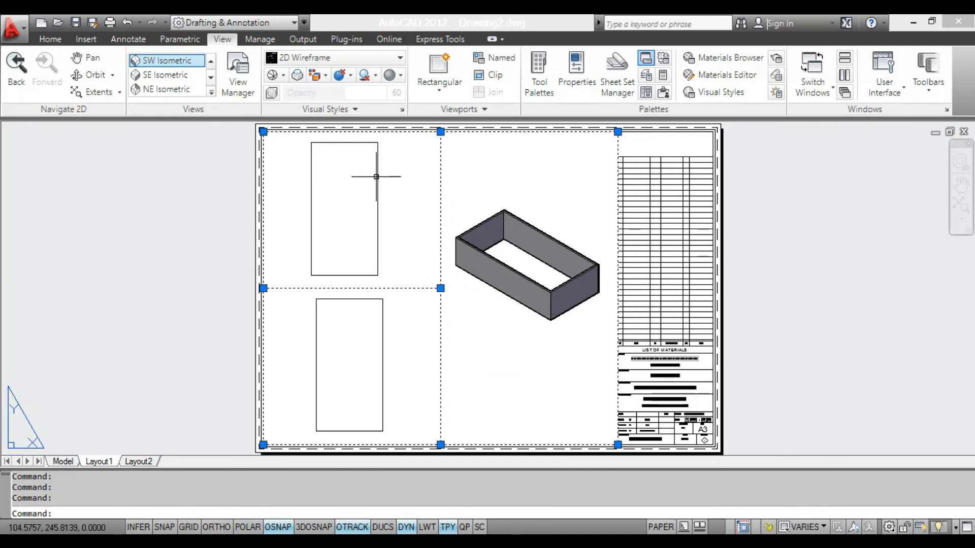
left_click(50, 39)
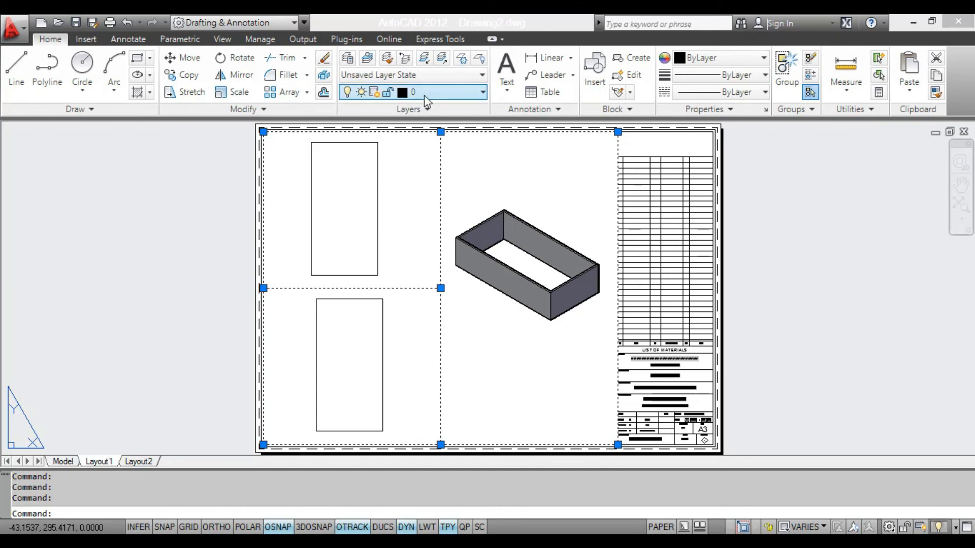
left_click(446, 93)
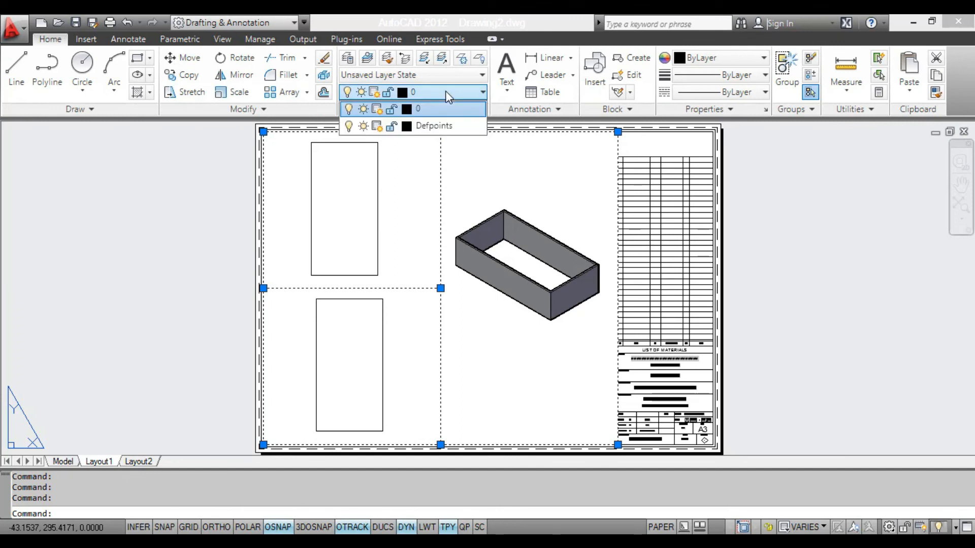
left_click(453, 127)
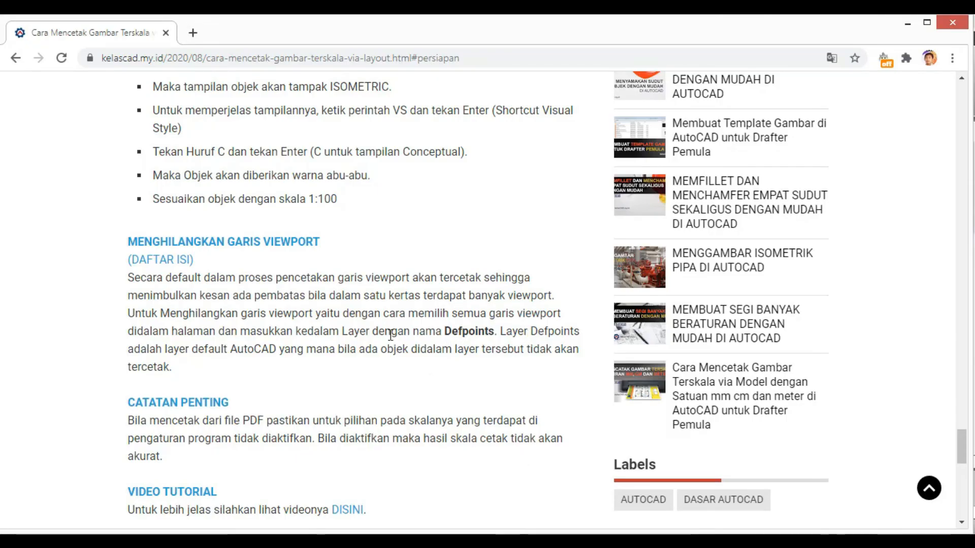
- Highlight the article's explanation of the Defpoints layer, then return to the AutoCAD drawing and clear the viewport selection
left_click_drag(164, 350, 408, 366)
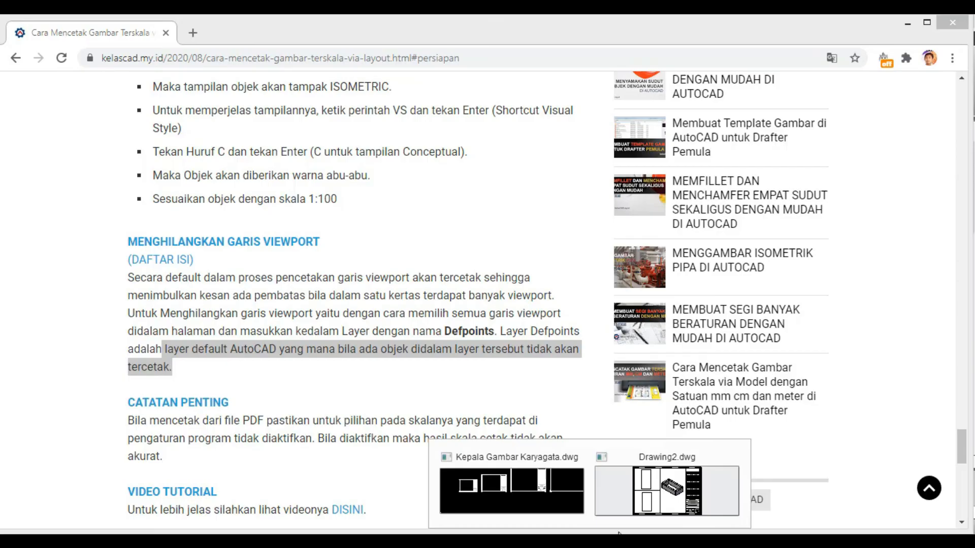
left_click(629, 503)
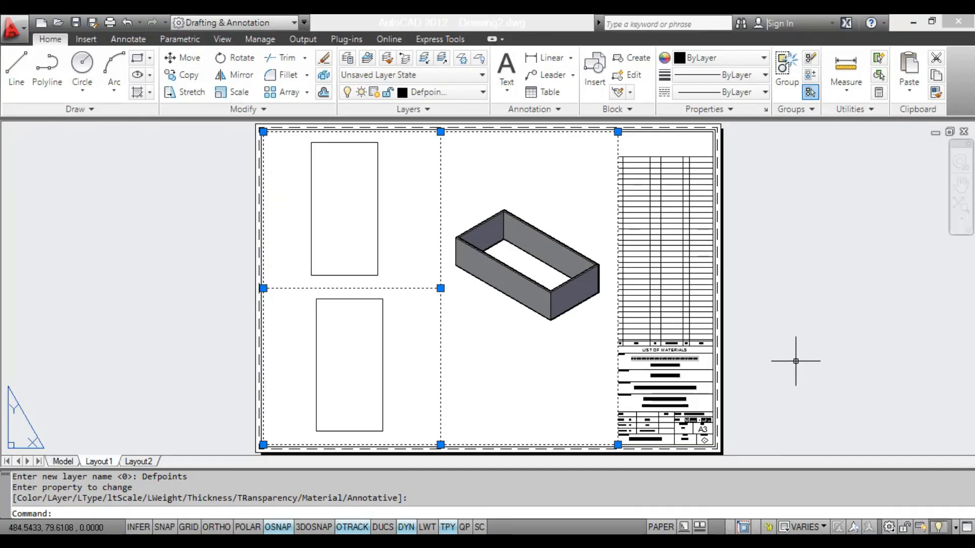
key("Escape")
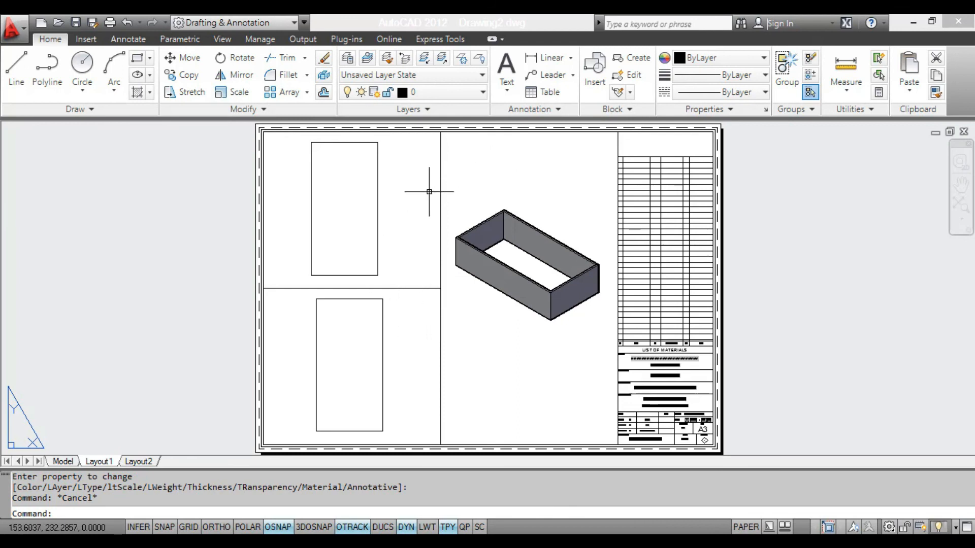
- Preview the plot of Layout1 to check the viewport frames, then close the preview and cancel plotting
right_click(93, 463)
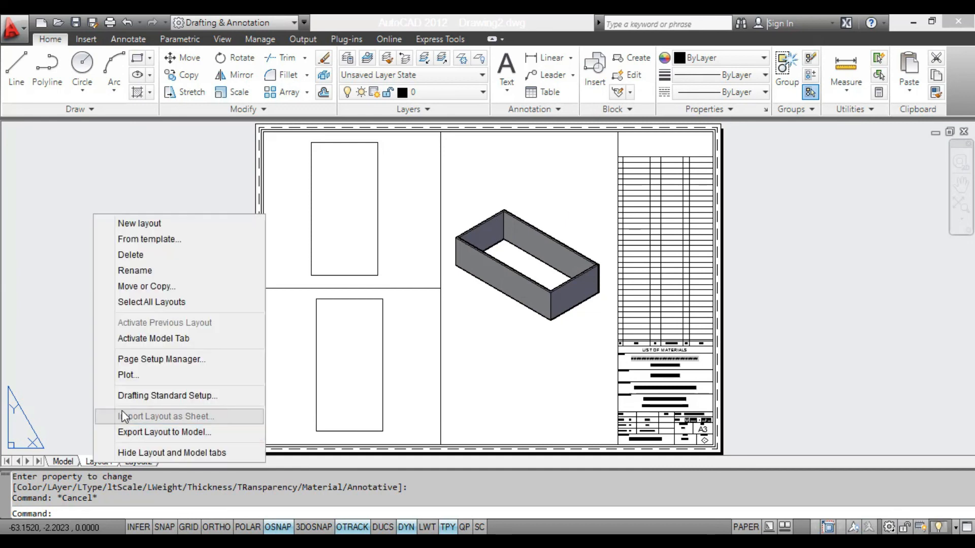
left_click(133, 376)
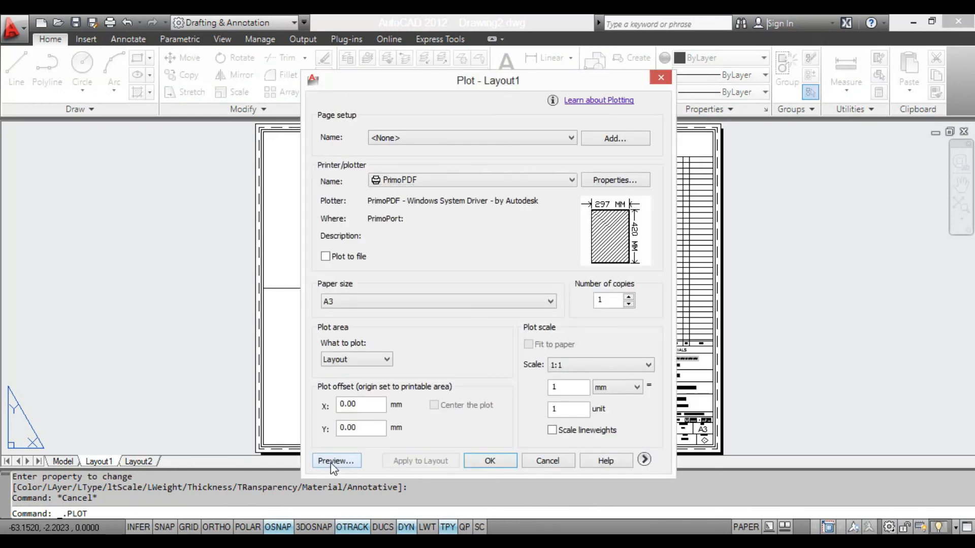
left_click(330, 461)
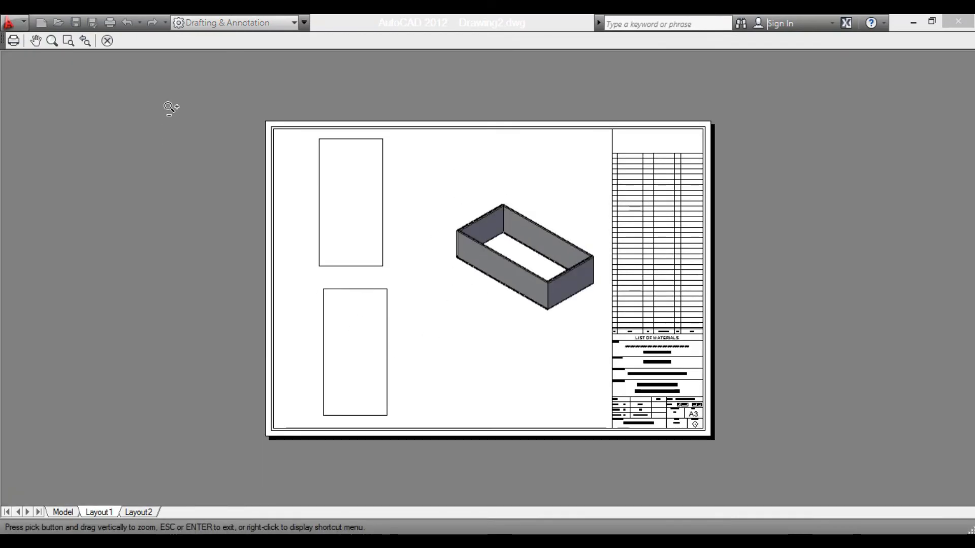
left_click(107, 41)
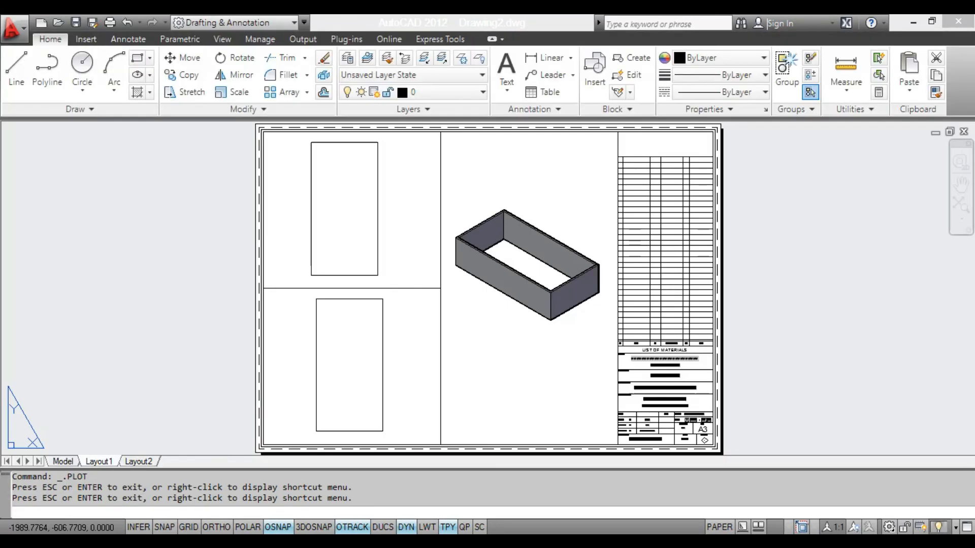
left_click(540, 462)
- Move the three viewport frames on Layout1 back to layer 0
left_click(430, 287)
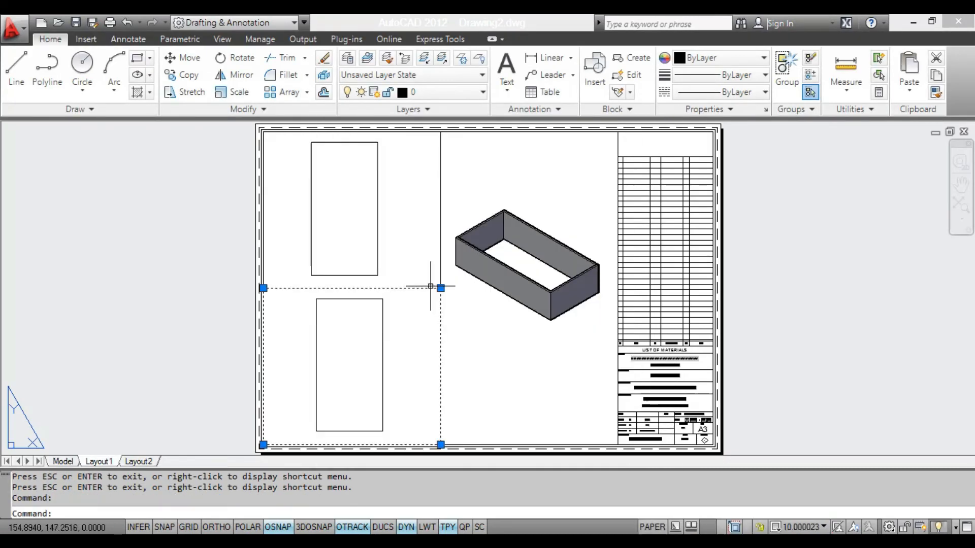
left_click(441, 265)
left_click(274, 132)
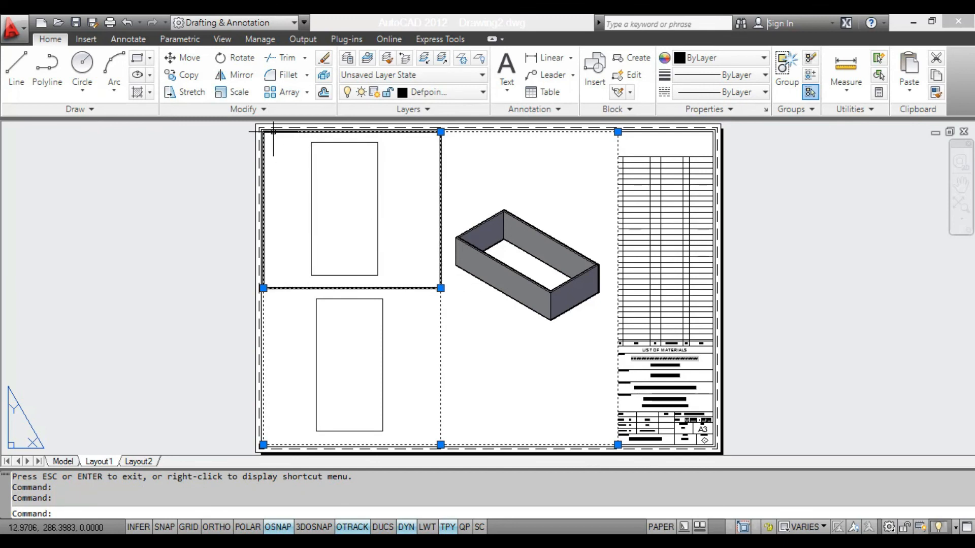
left_click(436, 93)
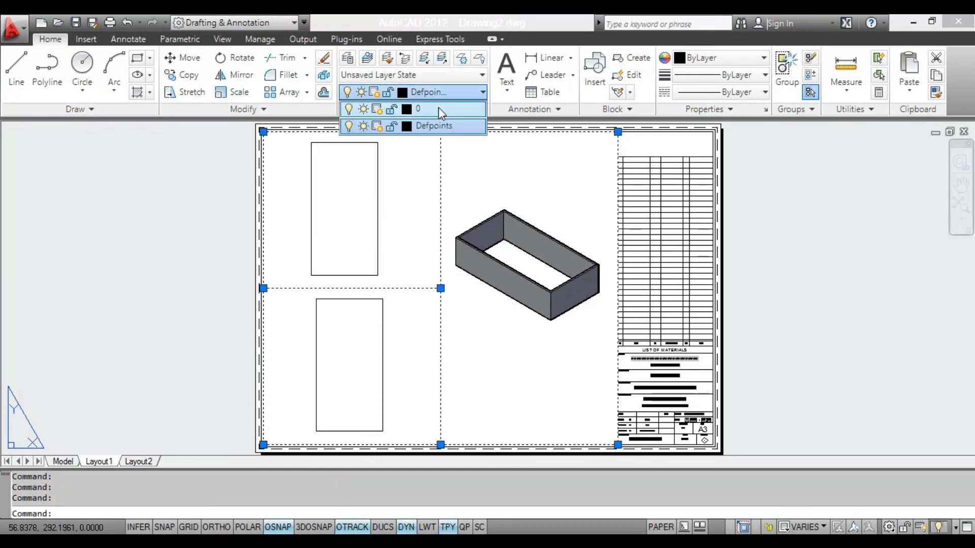
left_click(439, 109)
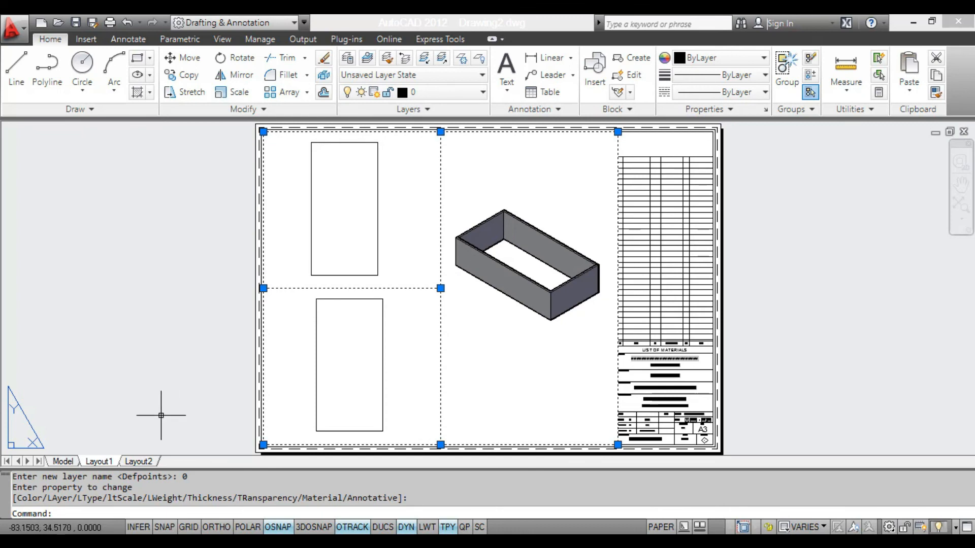
- Preview the Layout1 plot with the viewport frames on layer 0, and close the preview
right_click(104, 460)
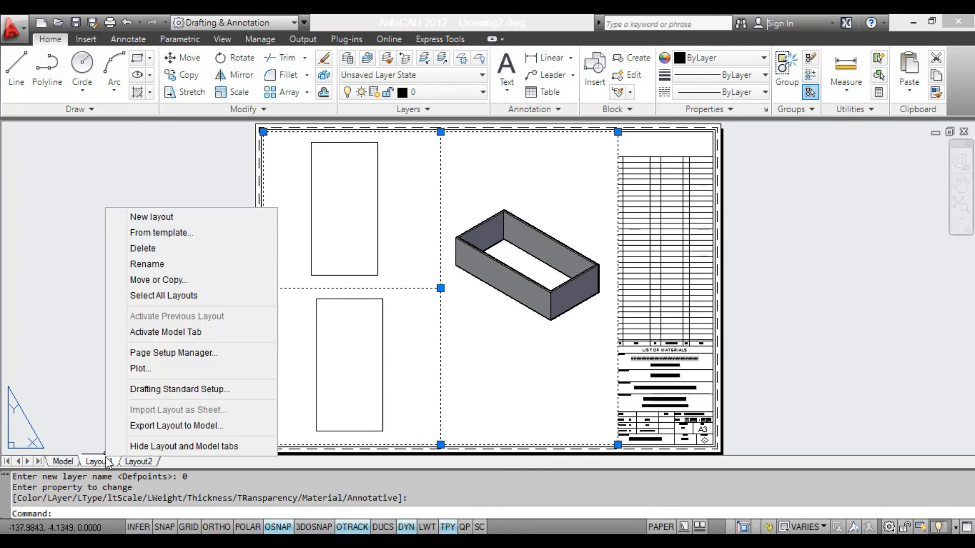
left_click(145, 370)
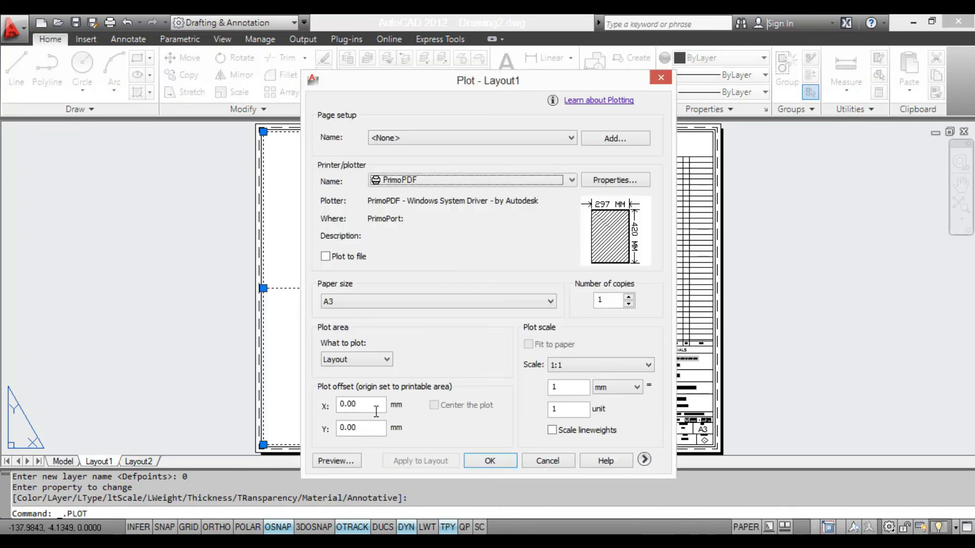
left_click(346, 461)
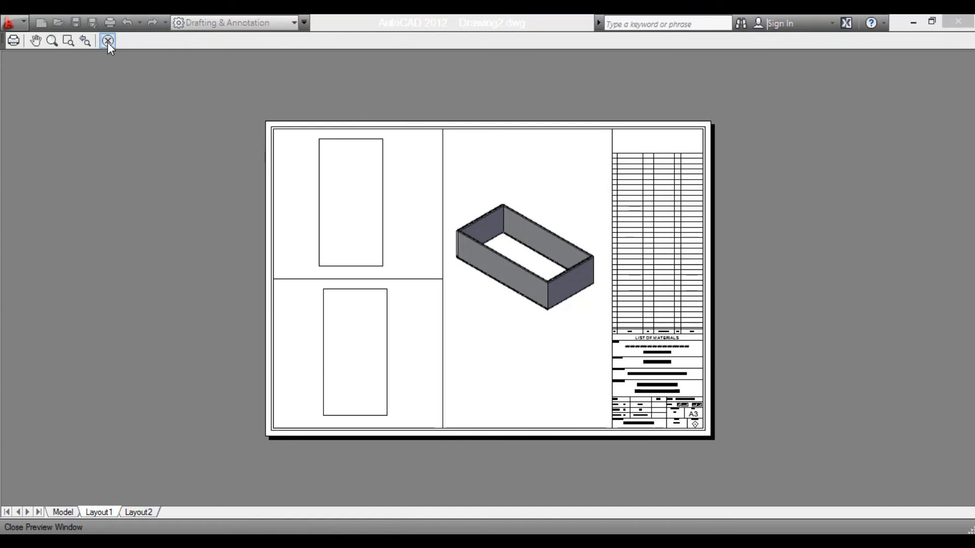
left_click(107, 41)
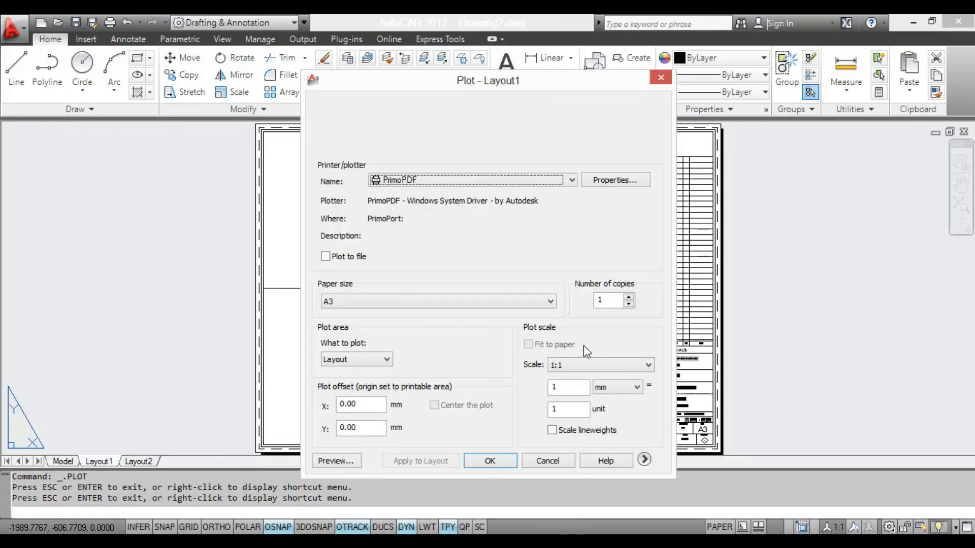
- Cancel the plot and move the three viewport frames on Layout1 to the Defpoints layer
left_click(553, 465)
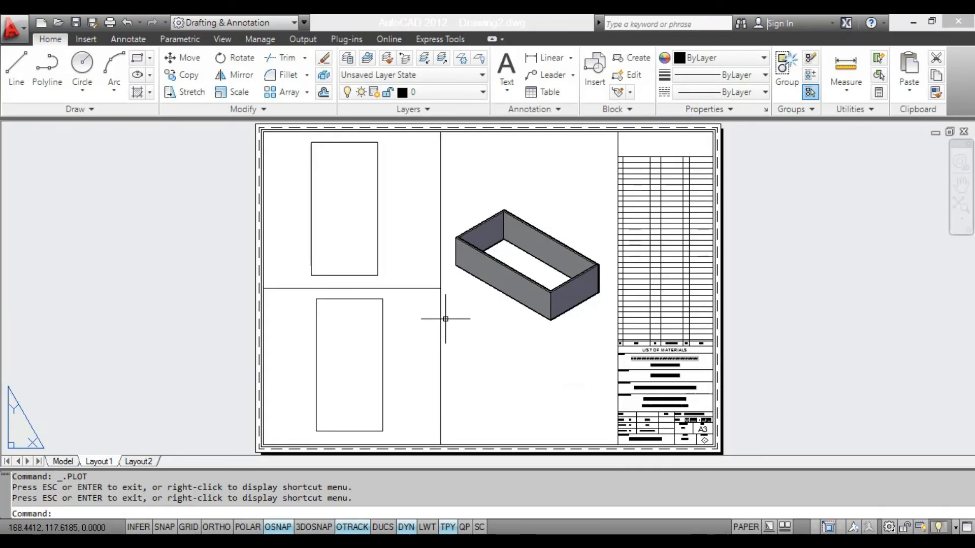
left_click(442, 316)
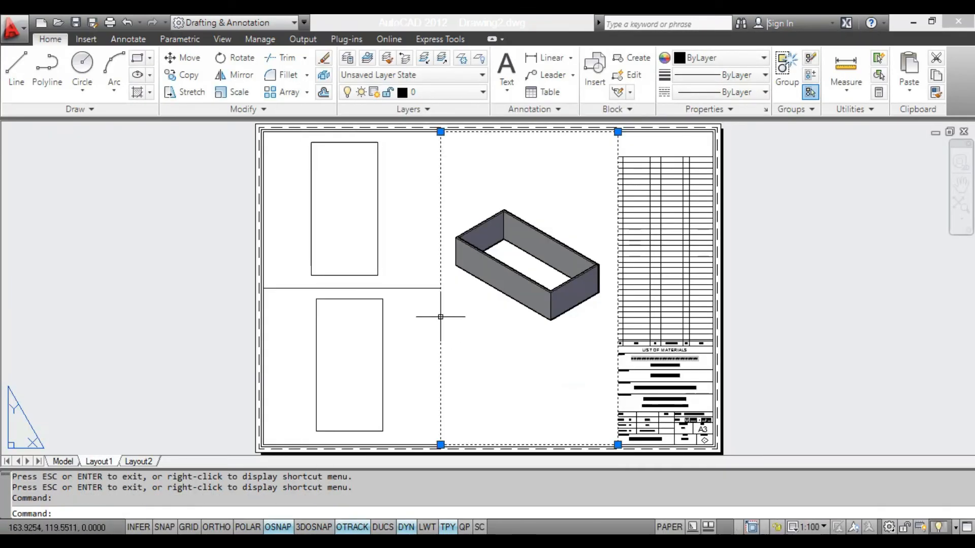
left_click(429, 288)
left_click(410, 132)
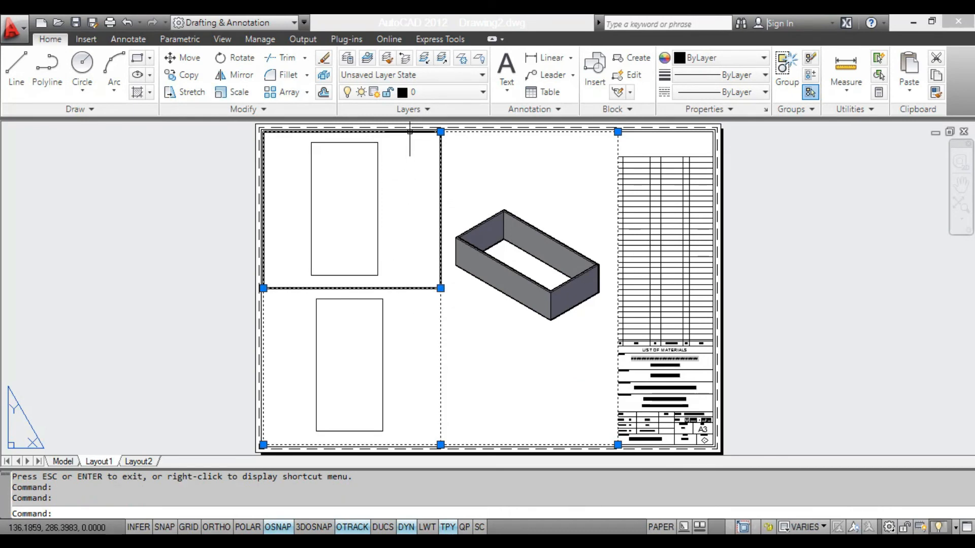
left_click(449, 95)
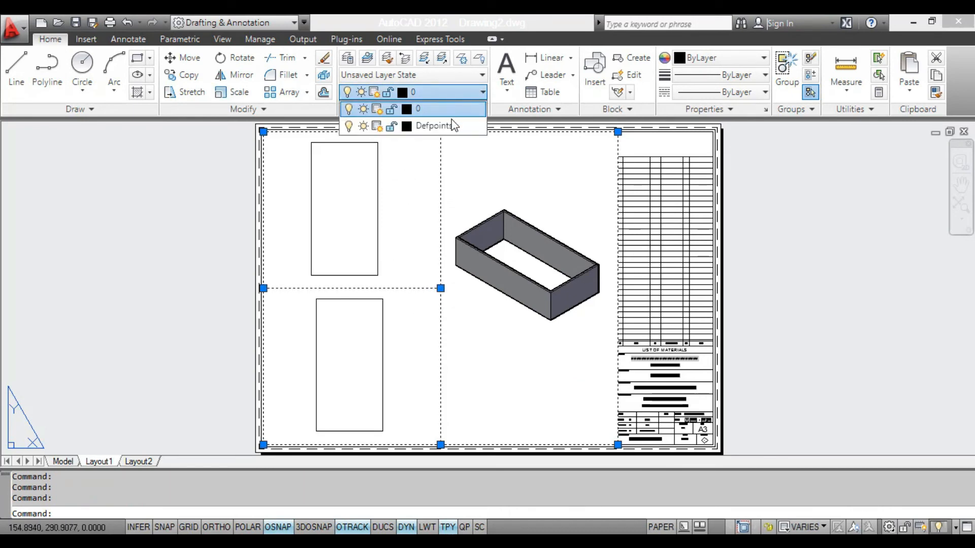
left_click(452, 125)
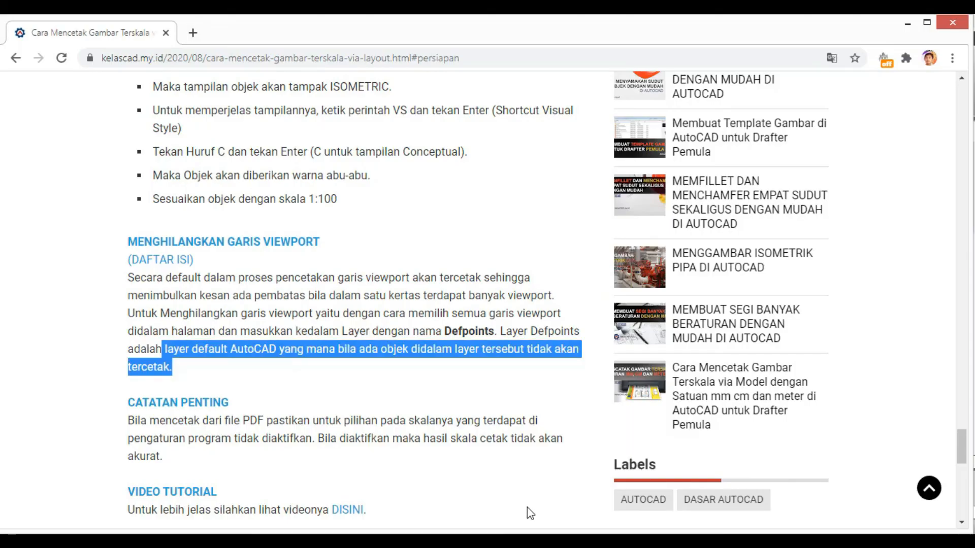
- Highlight the article's CATATAN PENTING note on scale settings when printing from PDF, and the word "diaktifkan" in it
scroll(384, 433, "down", 1)
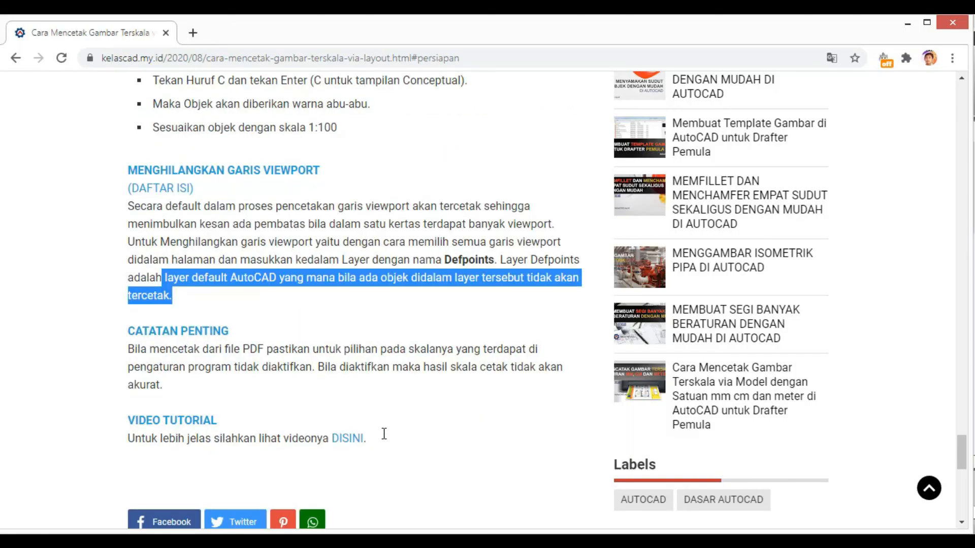
left_click(275, 358)
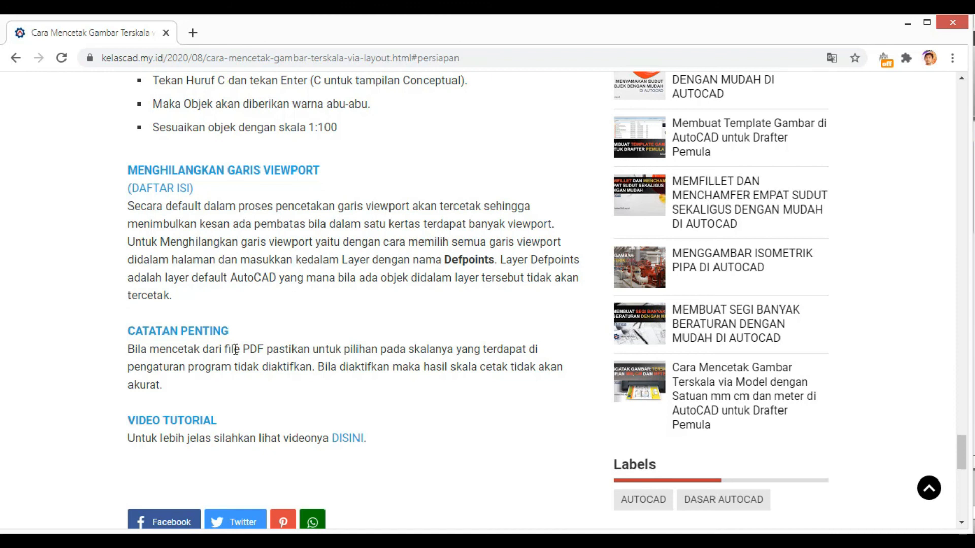
left_click_drag(129, 350, 438, 388)
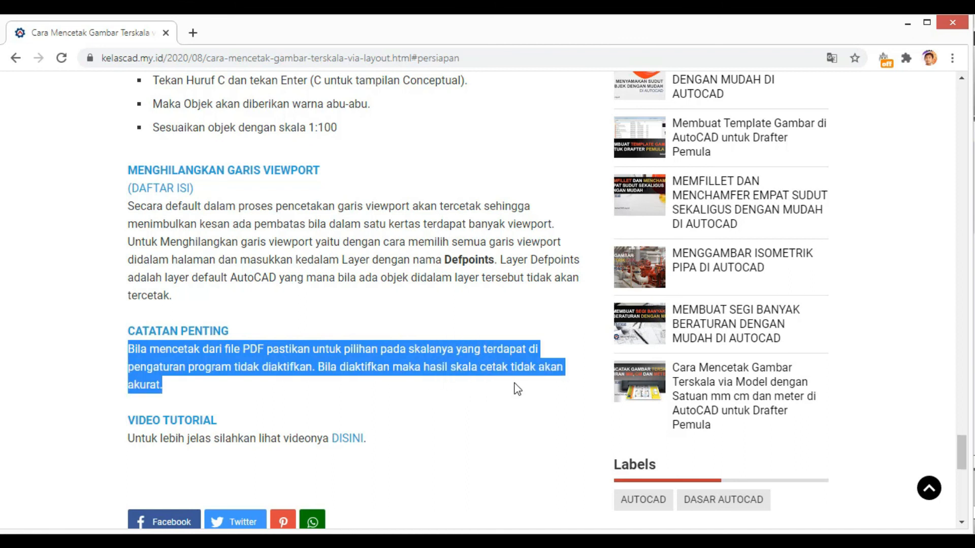
left_click(371, 369)
left_click_drag(265, 368, 311, 368)
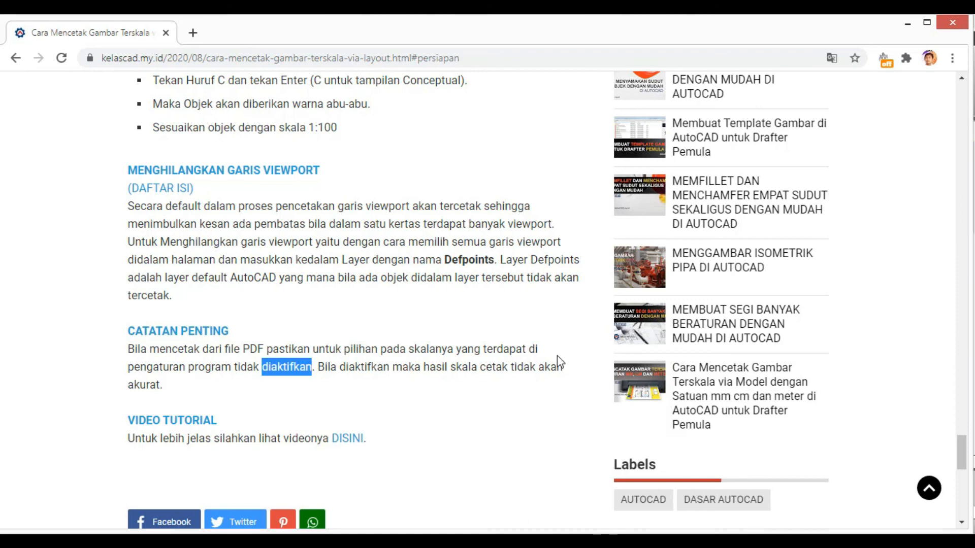
- Leave the article for the AutoCAD drawing and view its model space before switching back to Layout1
scroll(547, 353, "up", 6)
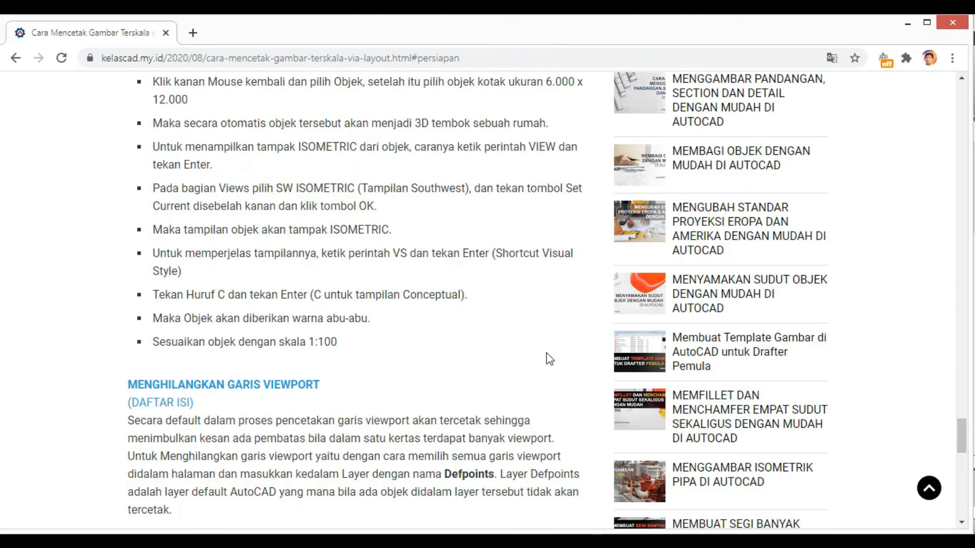
scroll(547, 353, "up", 6)
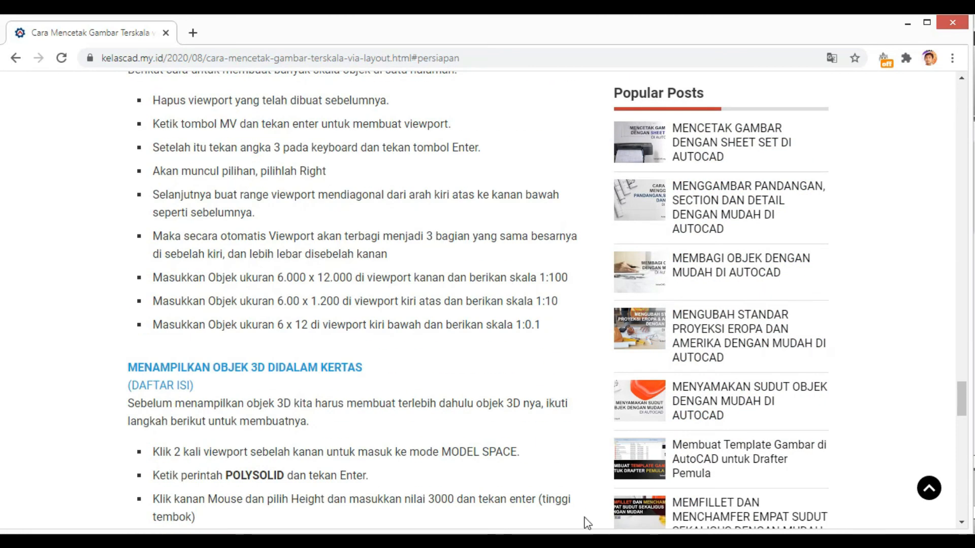
mouse_move(589, 541)
left_click(621, 513)
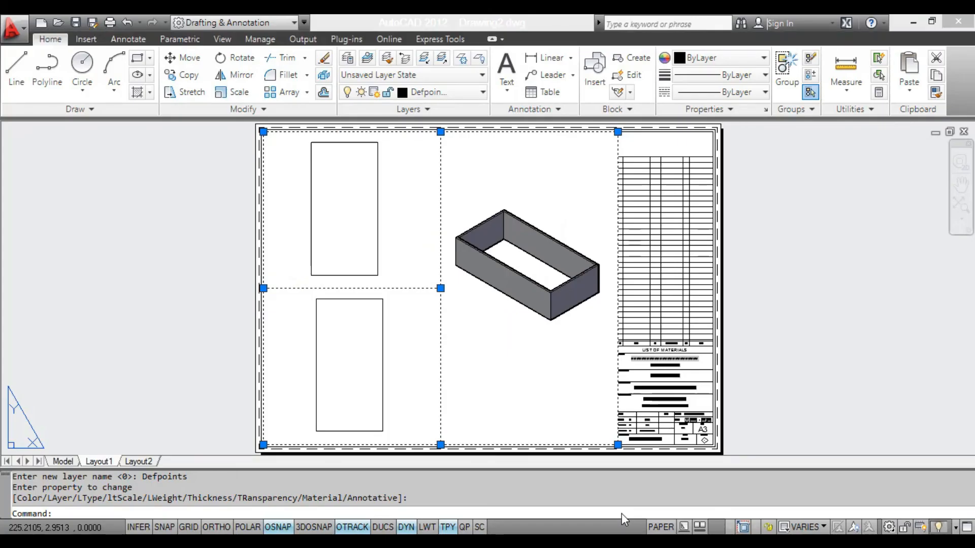
left_click(70, 462)
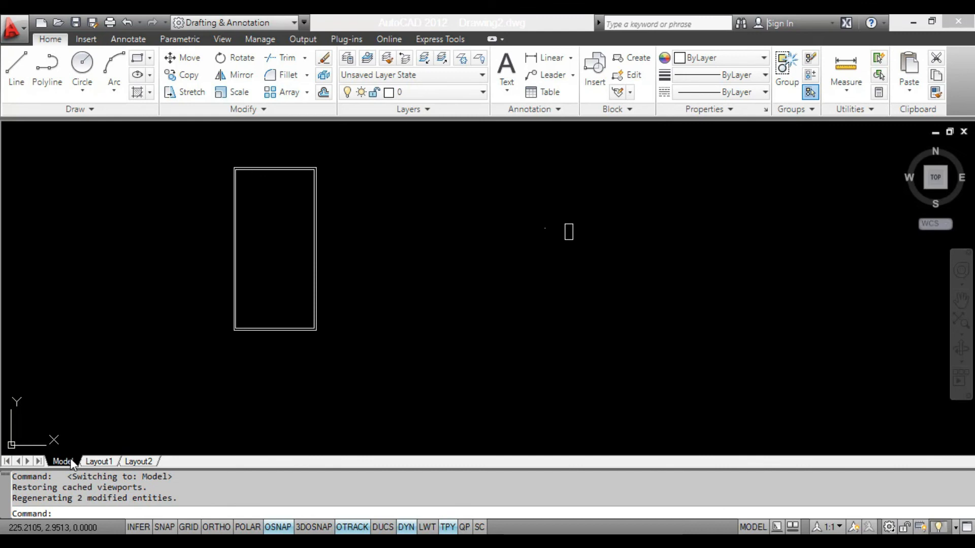
left_click(102, 461)
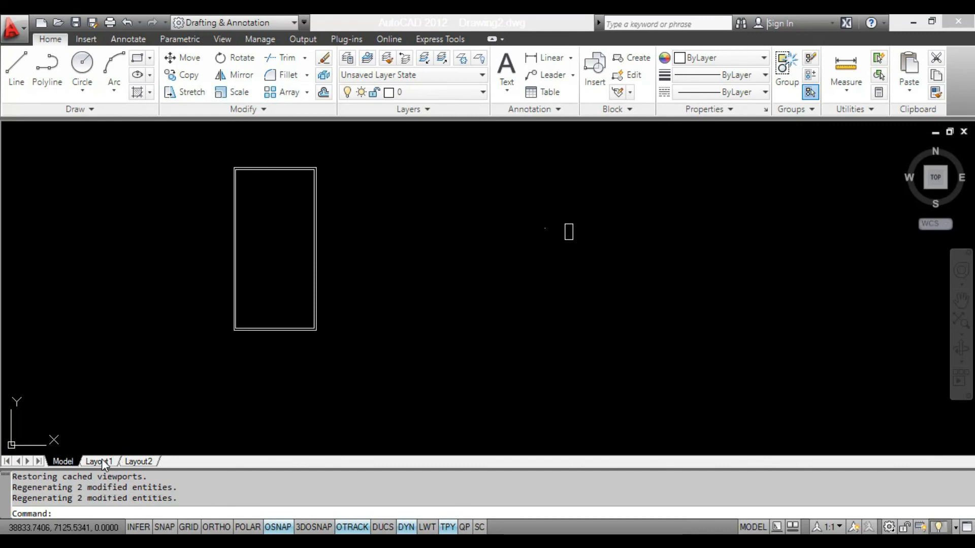